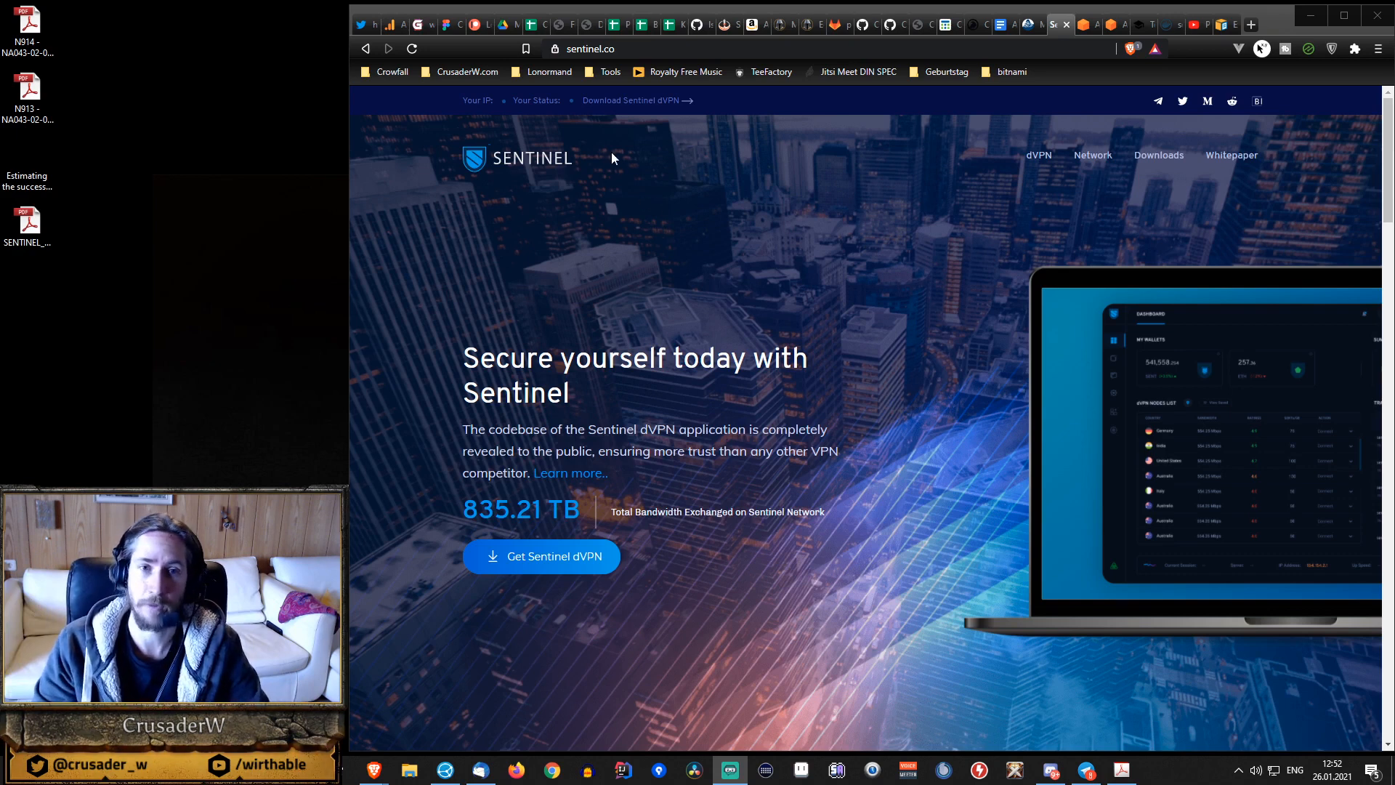
Open the list of running EC2 instances in the AWS Management Console for the Frankfurt region.
{"action": "left_click", "coordinate": [1083, 24]}
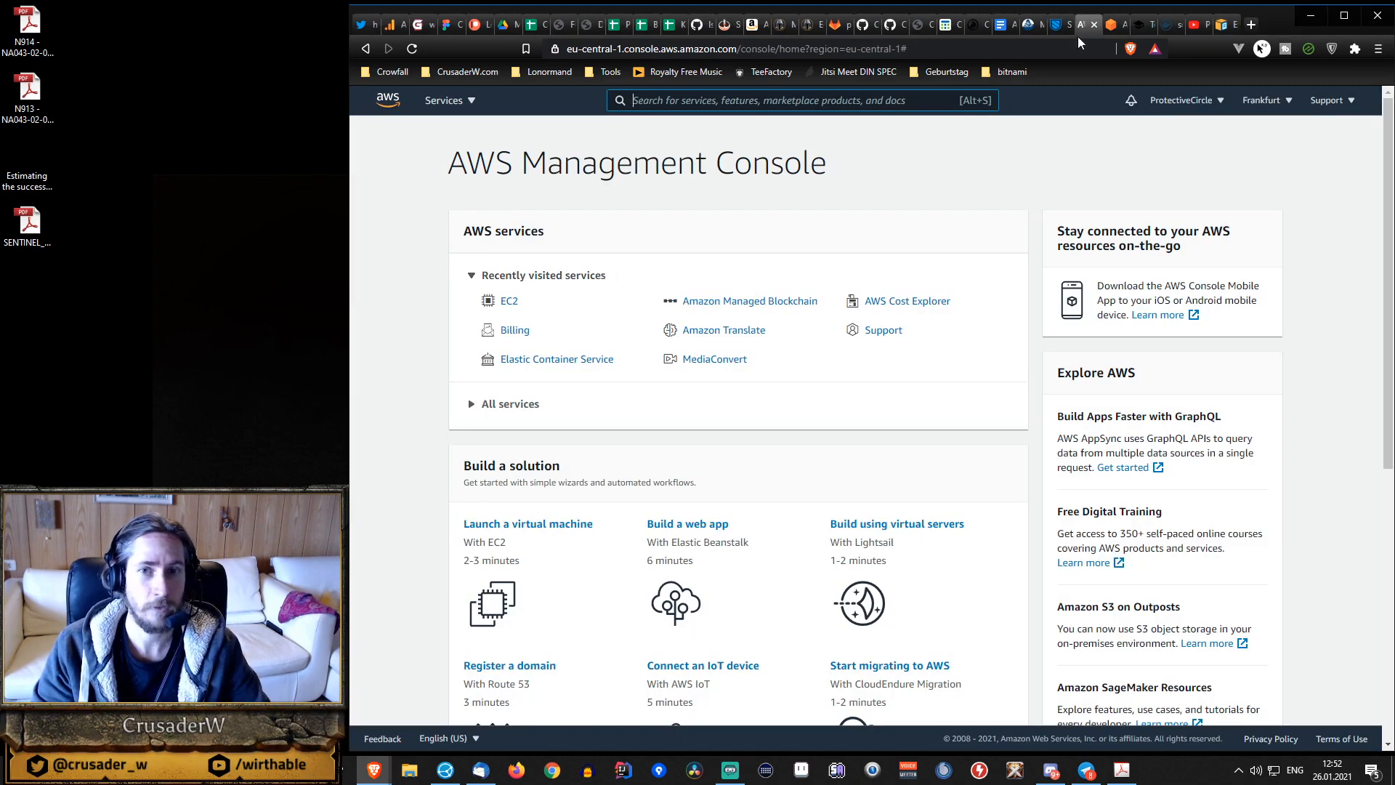
{"action": "left_click", "coordinate": [509, 301]}
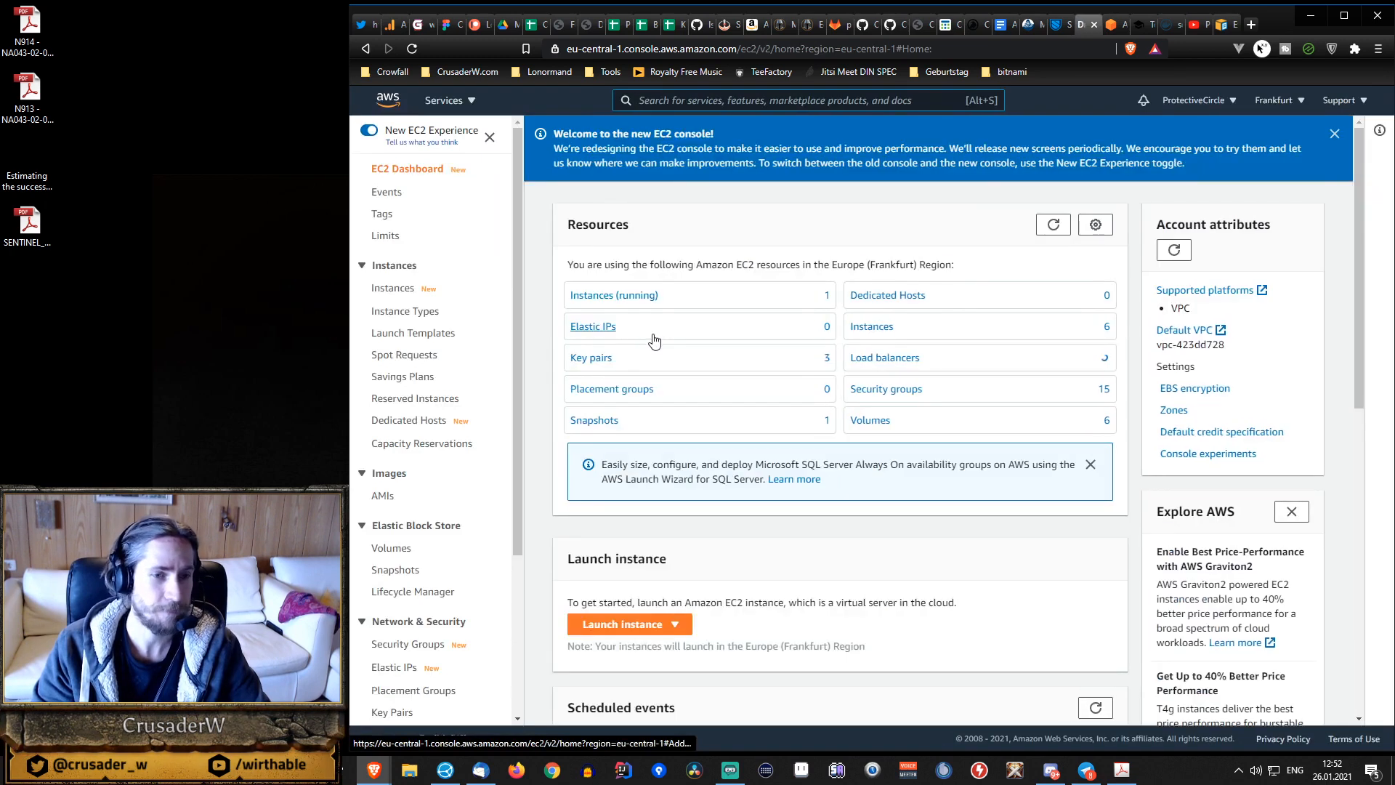
{"action": "left_click", "coordinate": [644, 295]}
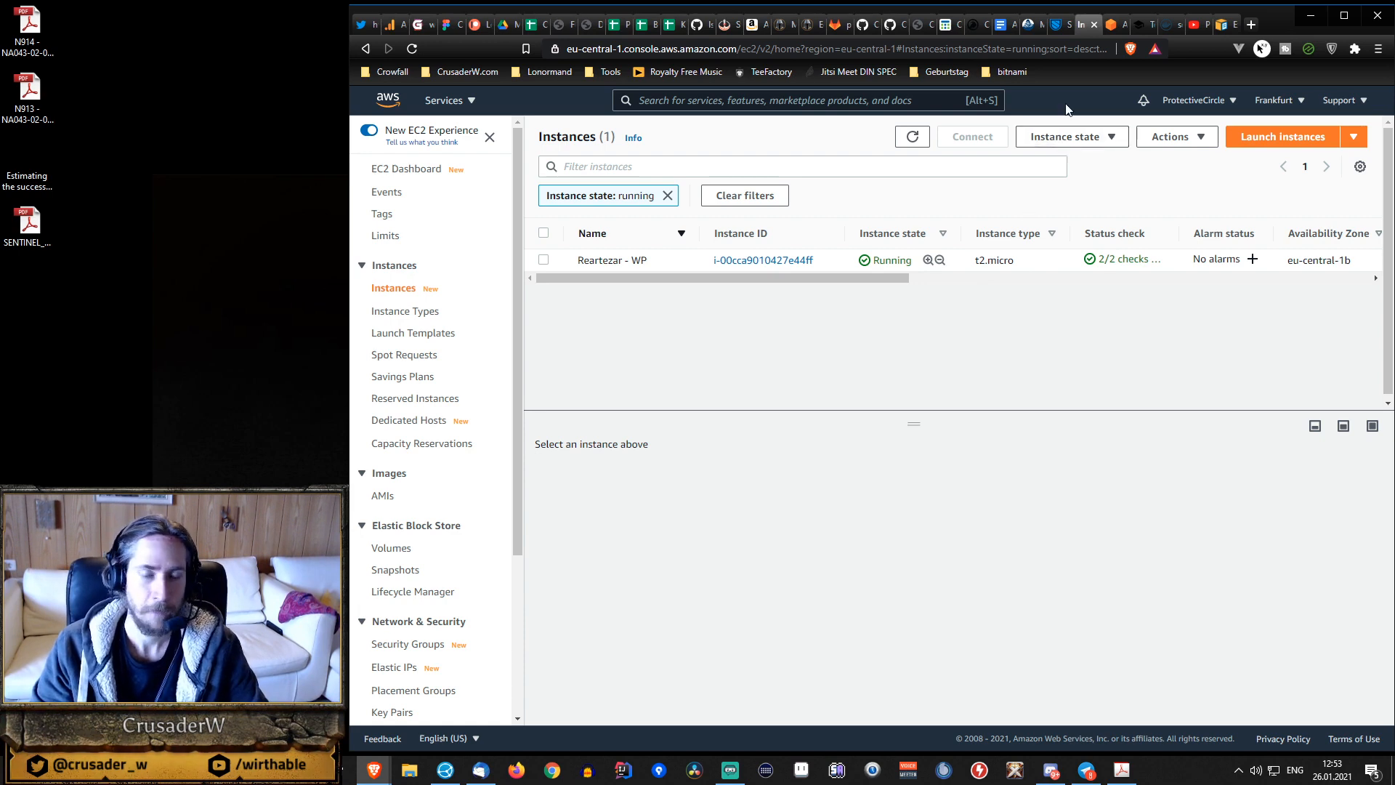
Find the m5 instance types on the Amazon EC2 on-demand pricing page for Linux.
{"action": "left_click", "coordinate": [1113, 24]}
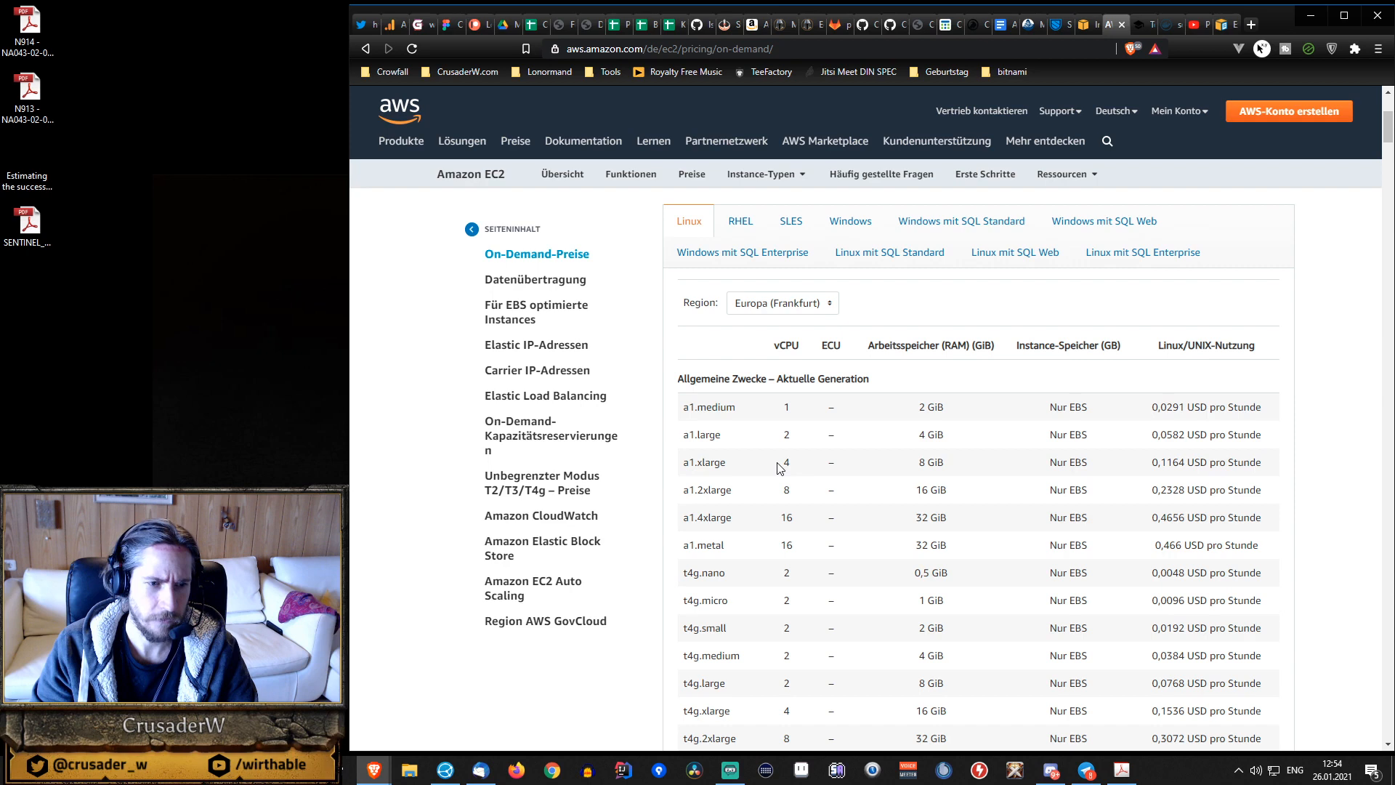
{"action": "key", "text": "ctrl+f"}
{"action": "type", "text": "m5"}
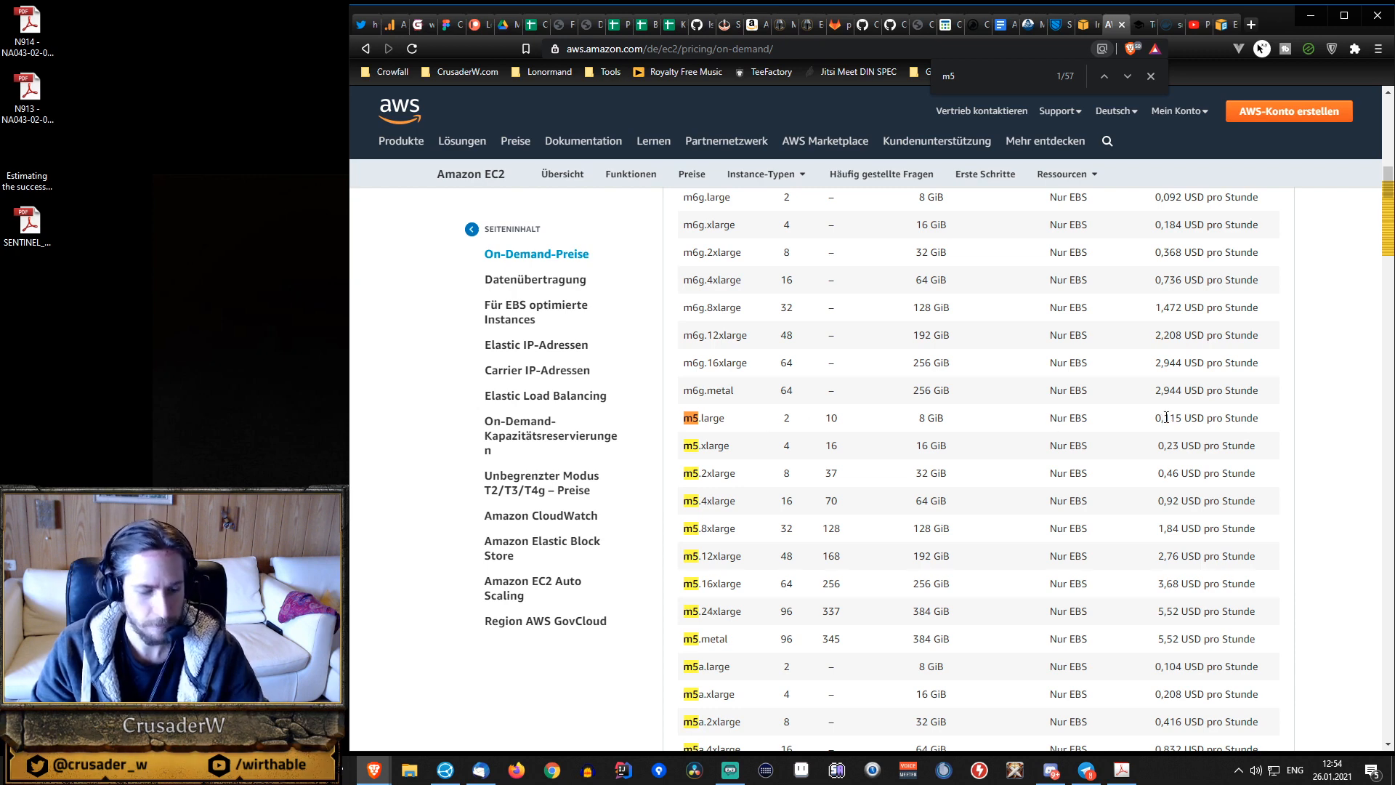
Switch to Calculator and work out the monthly m5.large cost by multiplying 0,115 by 24 and by 30.
{"action": "key", "text": "super"}
{"action": "type", "text": "calc"}
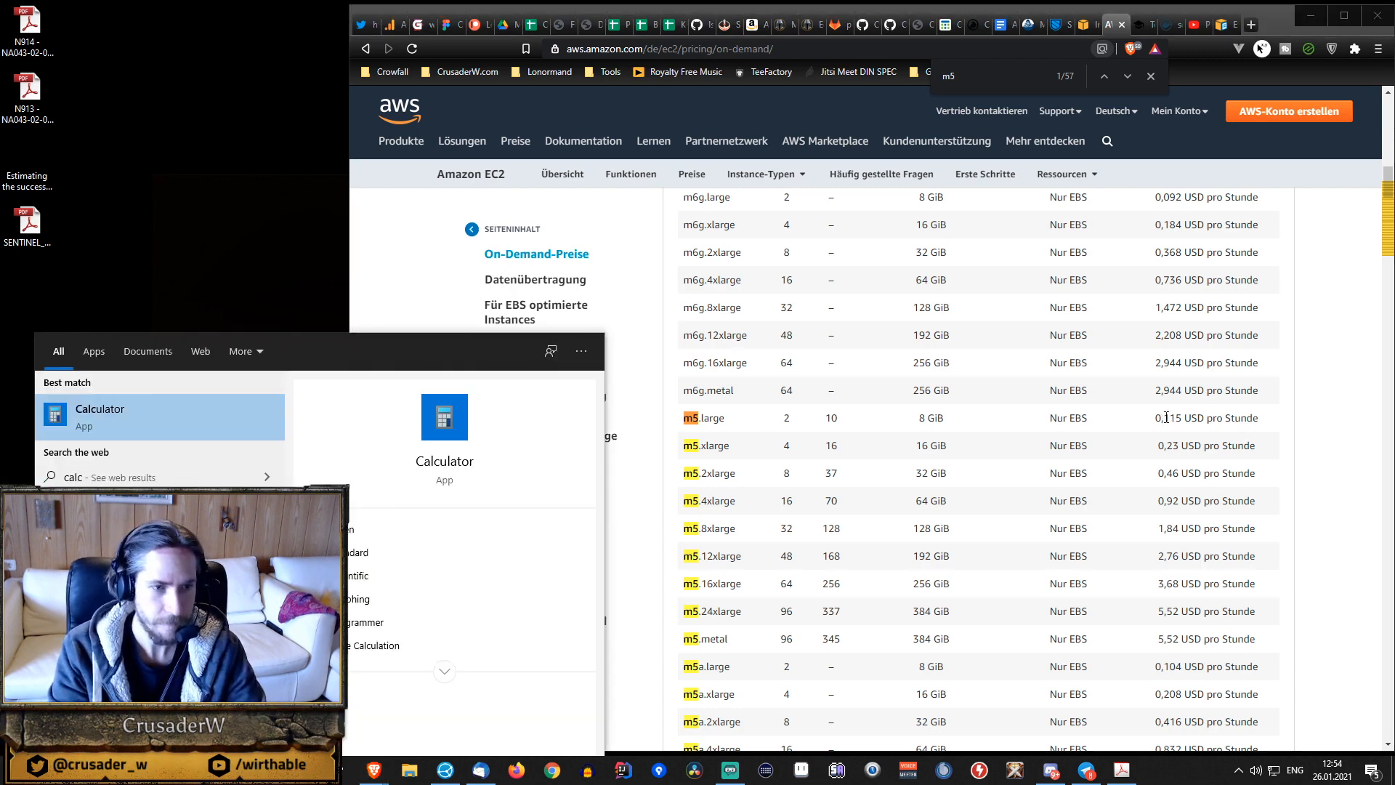
{"action": "key", "text": "Return"}
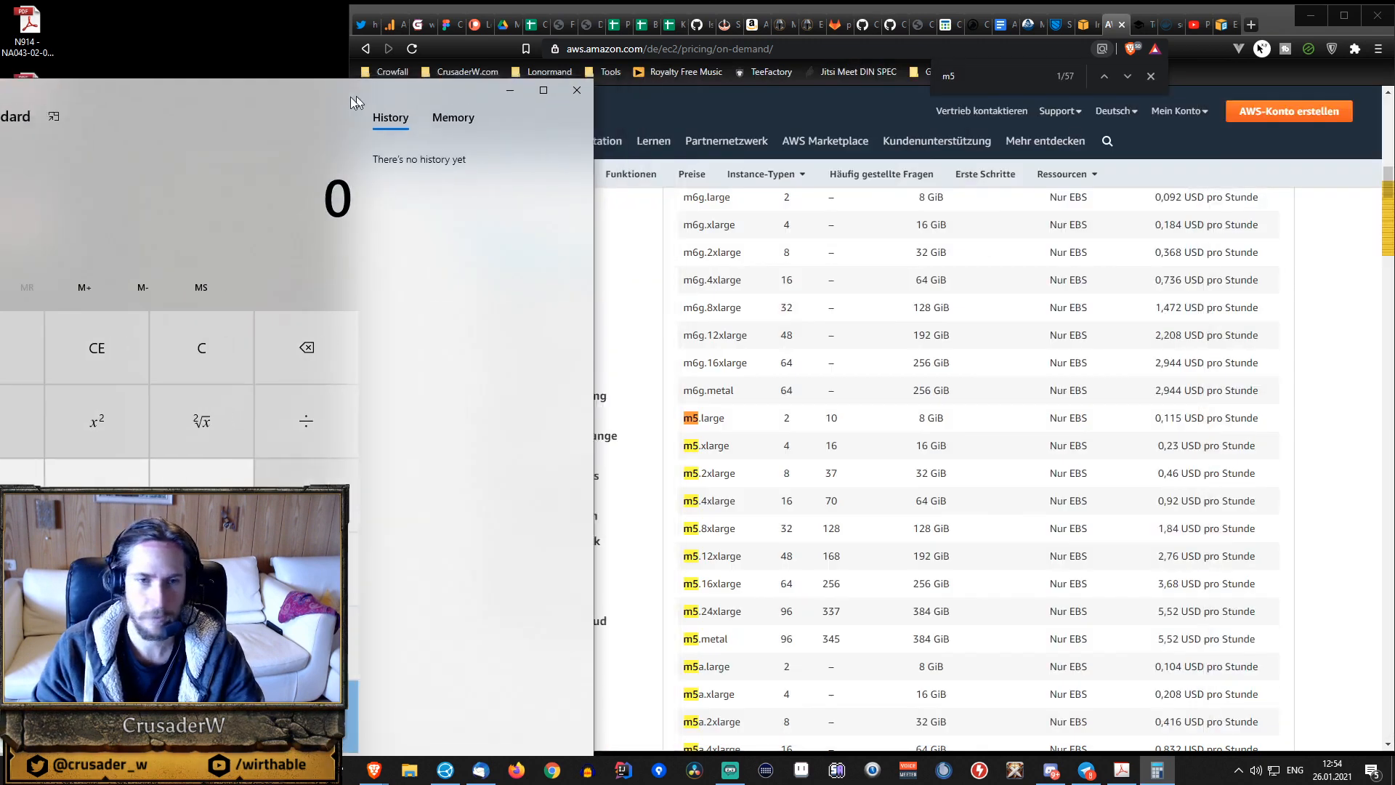
{"action": "left_click_drag", "start_coordinate": [350, 97], "coordinate": [478, 66]}
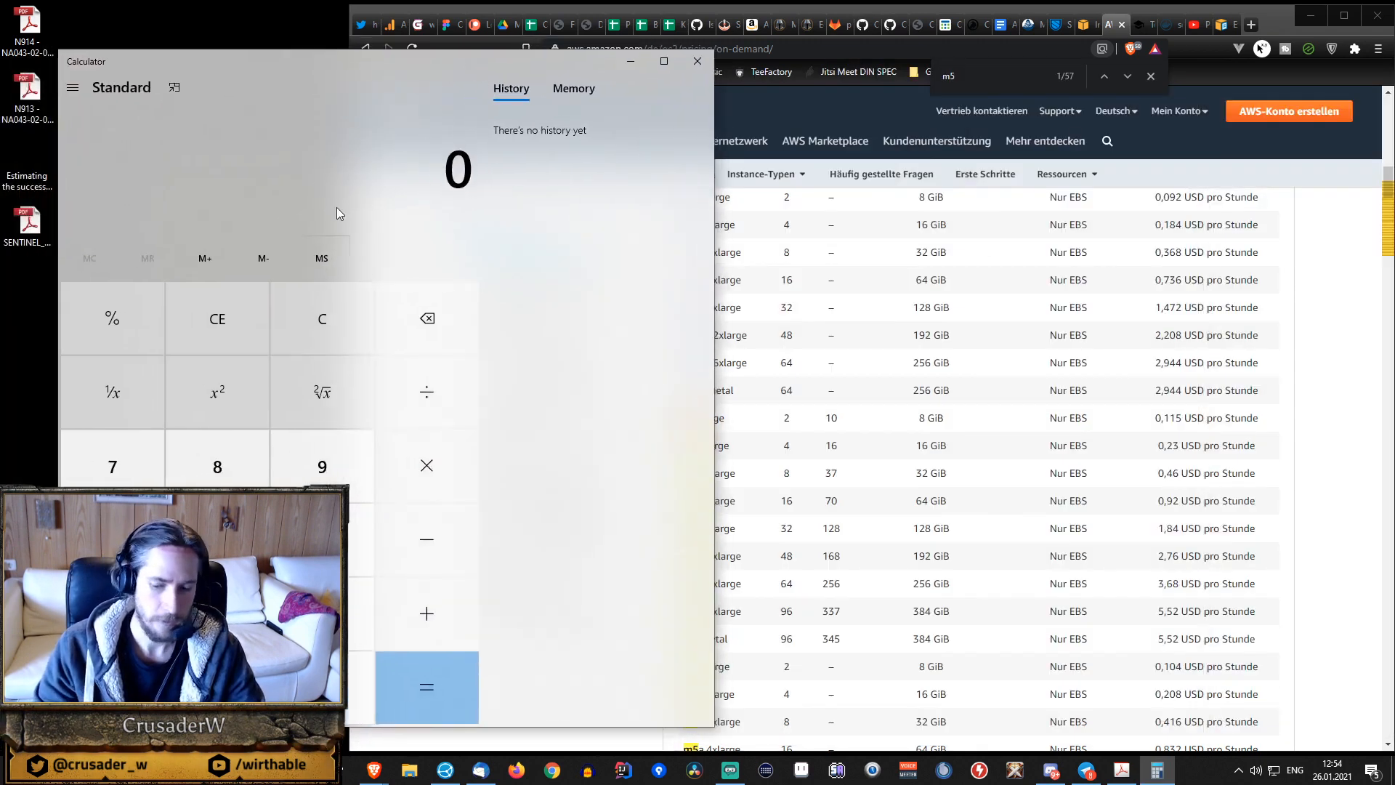
{"action": "type", "text": ",115"}
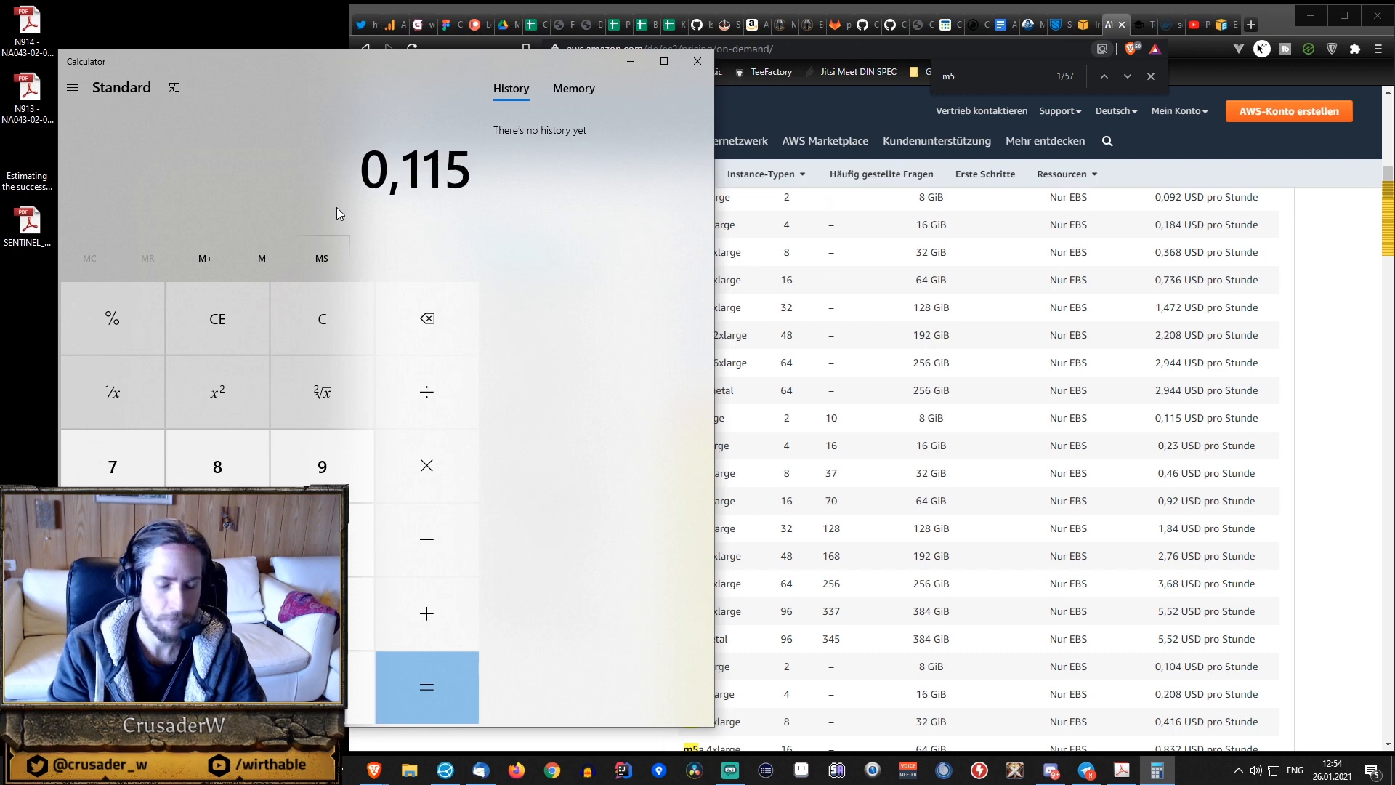
{"action": "type", "text": "*"}
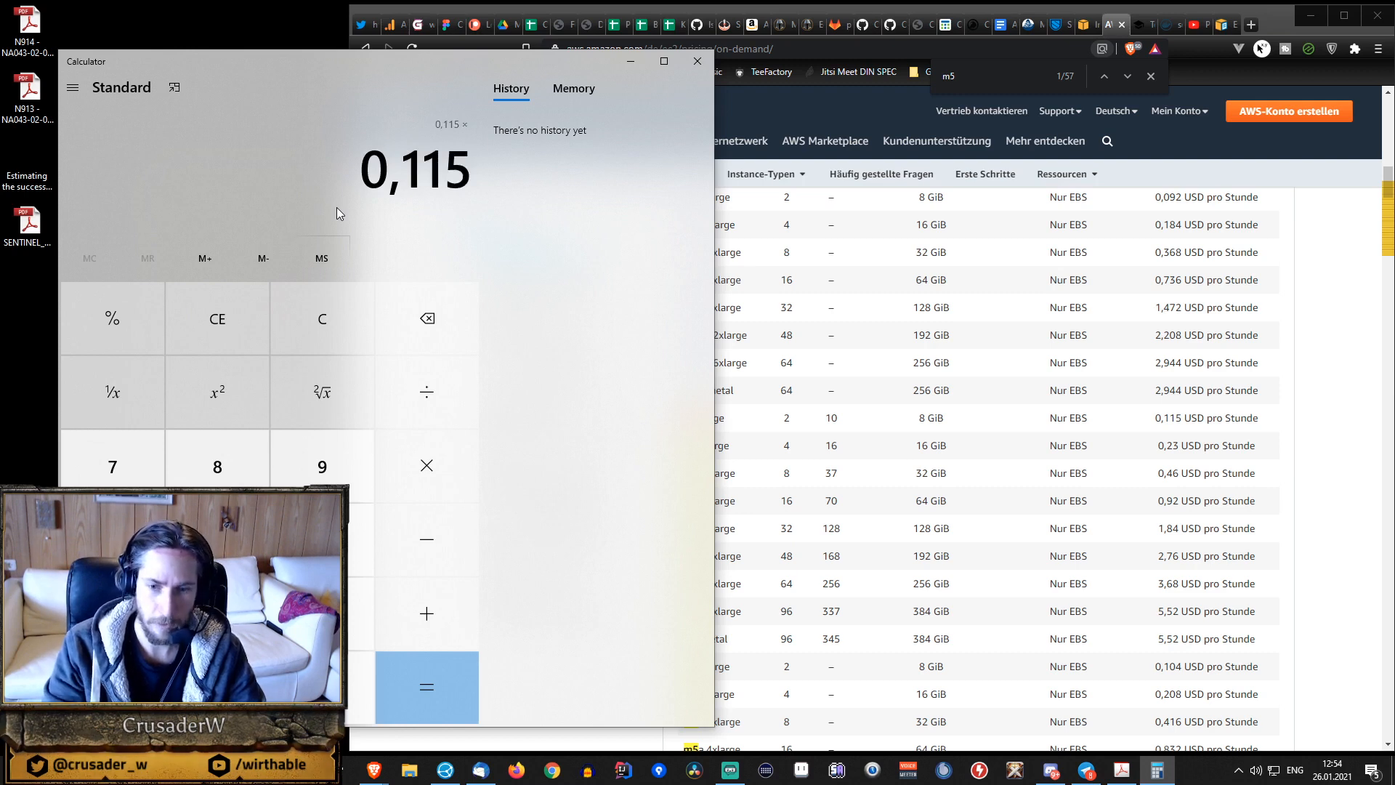
{"action": "type", "text": "24"}
{"action": "key", "text": "Return"}
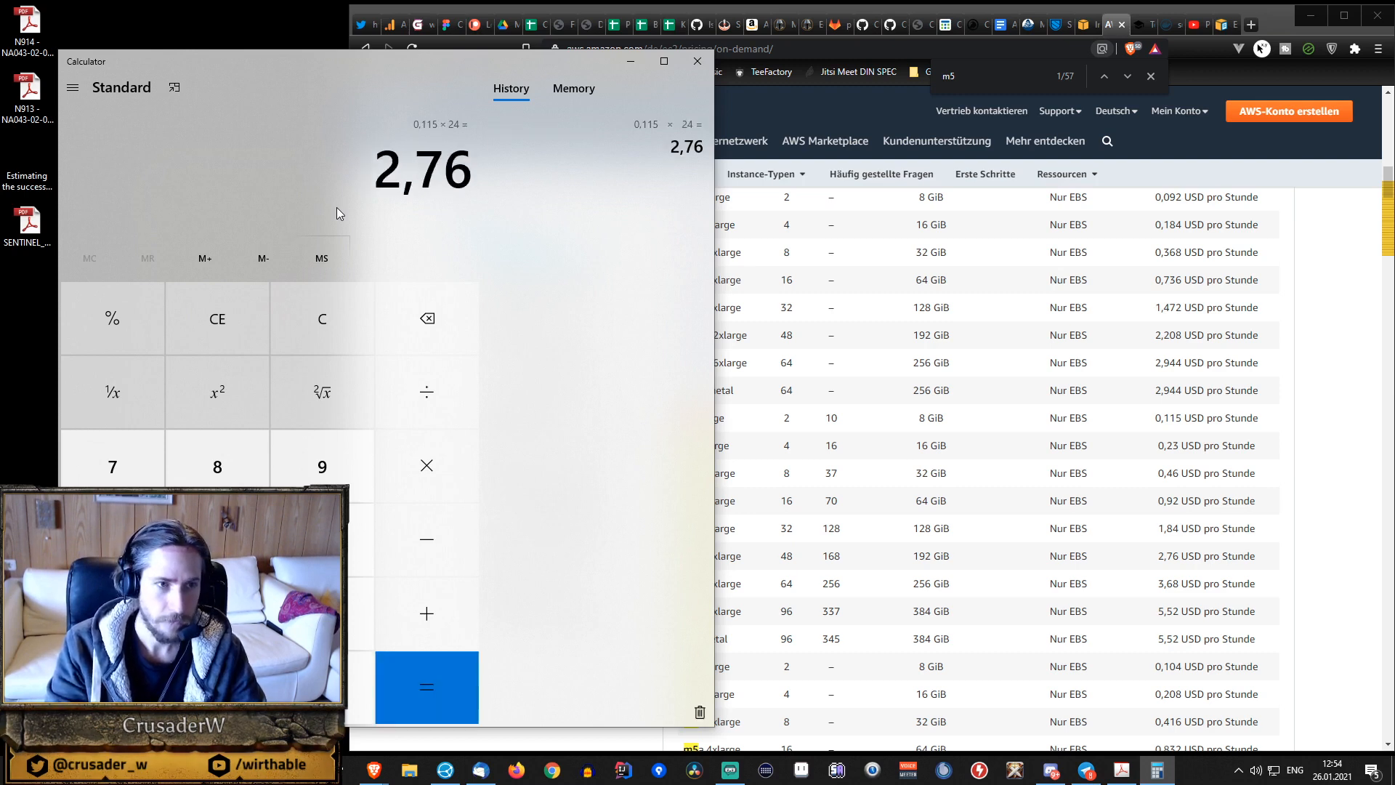
{"action": "type", "text": "*30"}
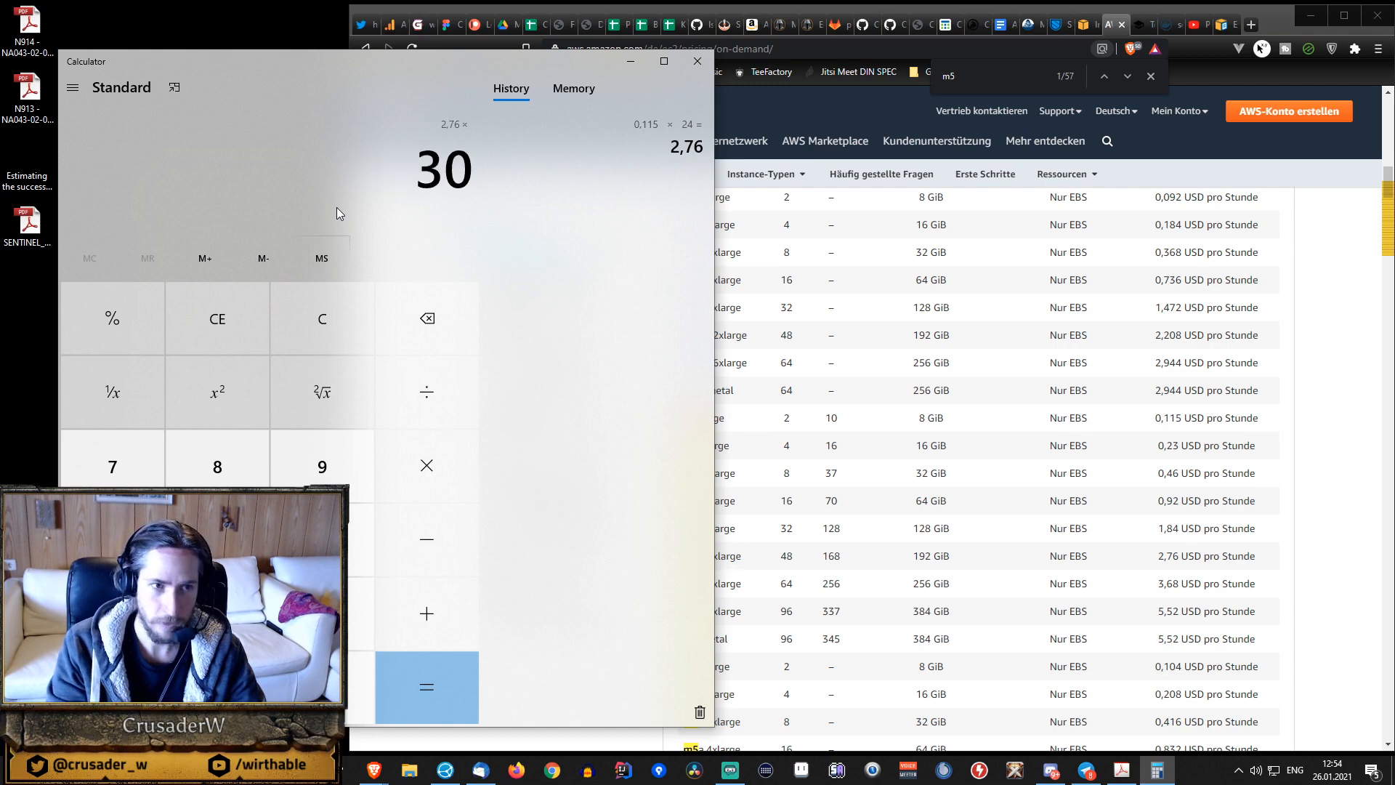
{"action": "key", "text": "Return"}
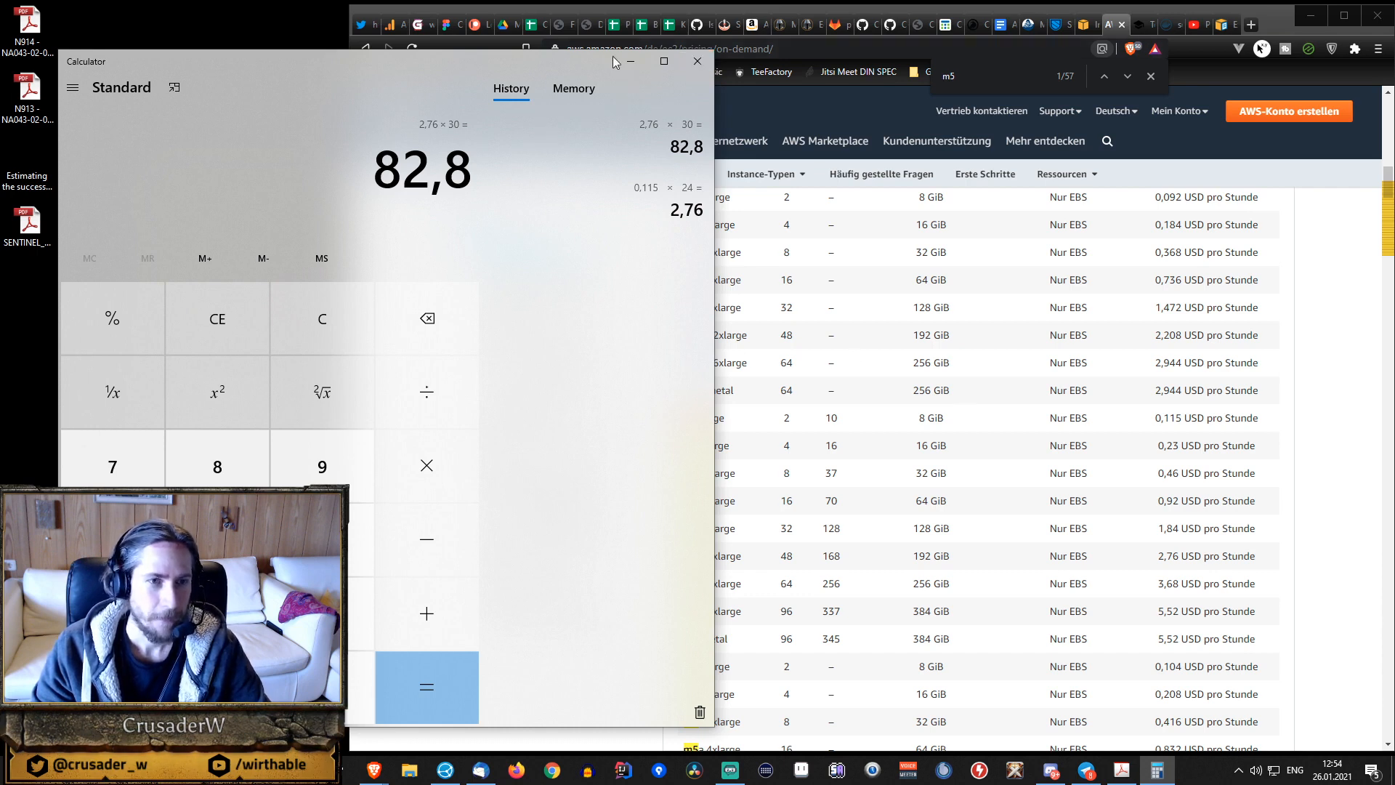
Return to the EC2 pricing page in the browser and look up the a1.large hourly price for Linux.
{"action": "left_click", "coordinate": [1271, 31]}
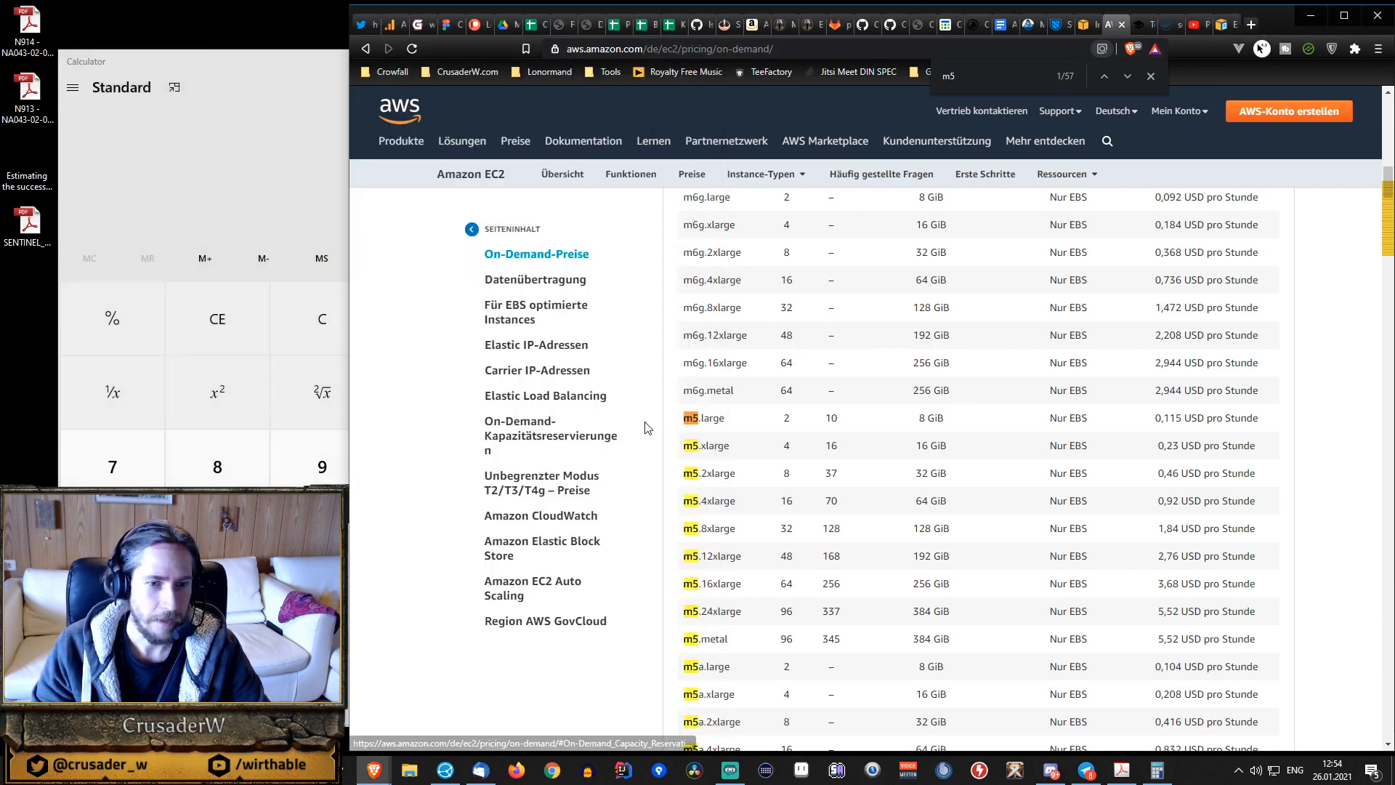
{"action": "scroll", "coordinate": [724, 421], "scroll_direction": "up", "scroll_amount": 15}
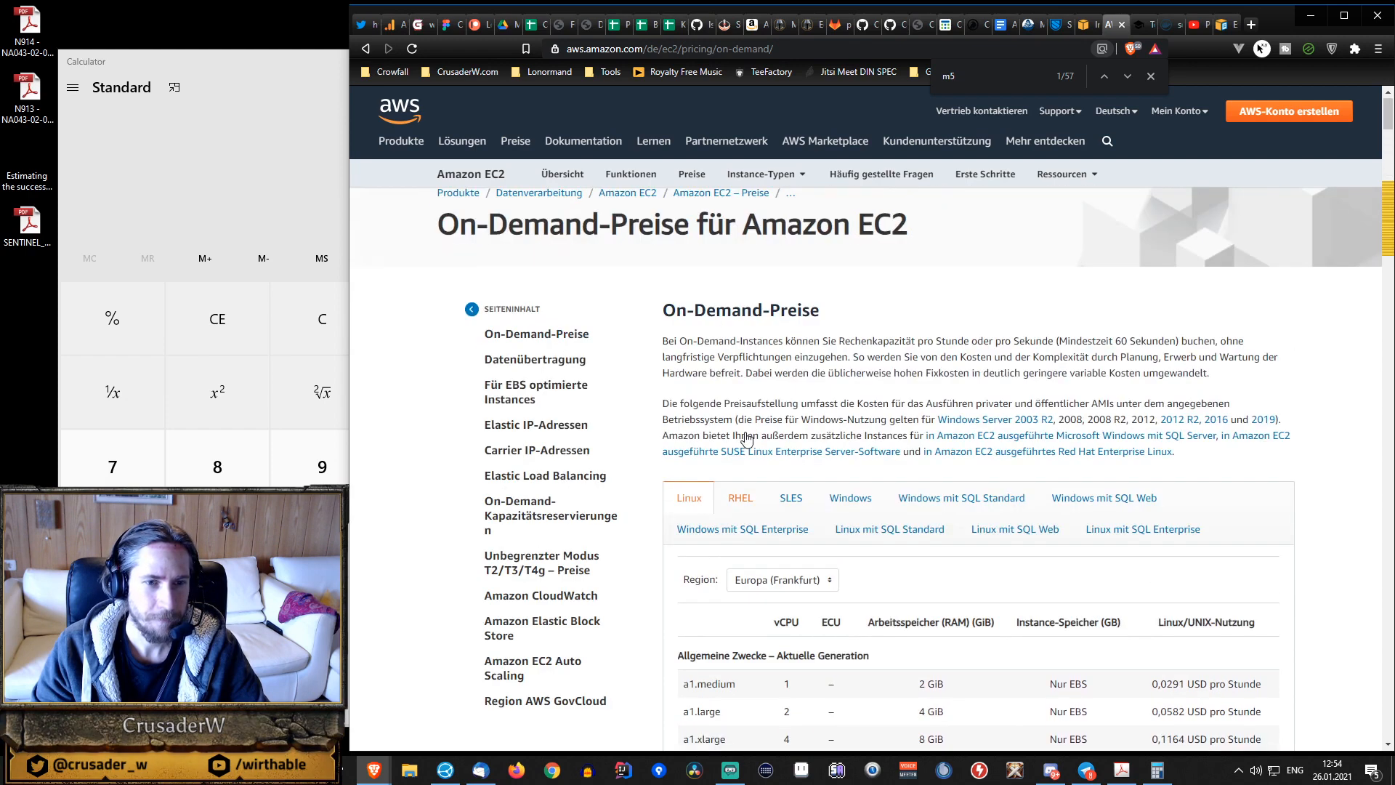
{"action": "scroll", "coordinate": [707, 474], "scroll_direction": "down", "scroll_amount": 3}
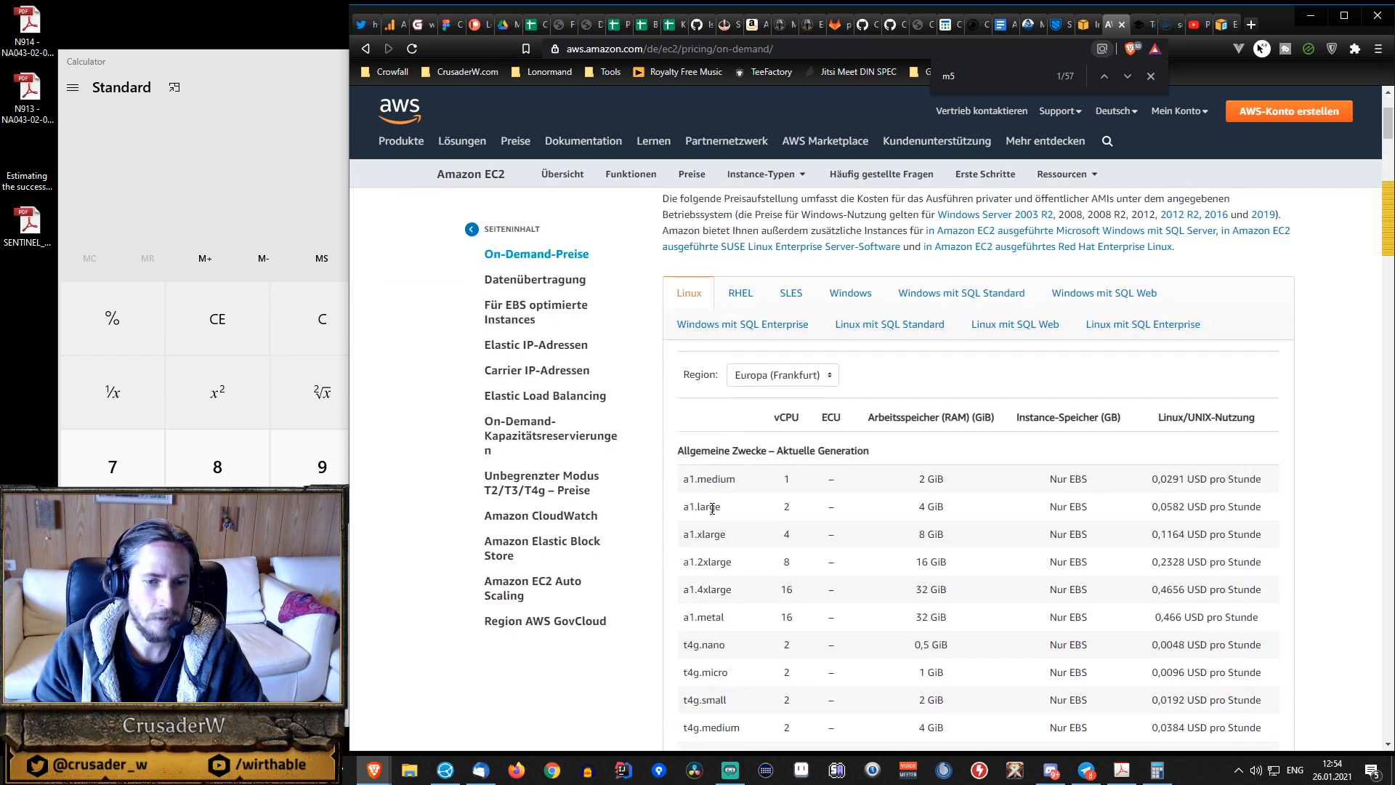
Work out the monthly a1.large cost in Calculator as 0,0582 × 24 × 30.
{"action": "left_click", "coordinate": [260, 167]}
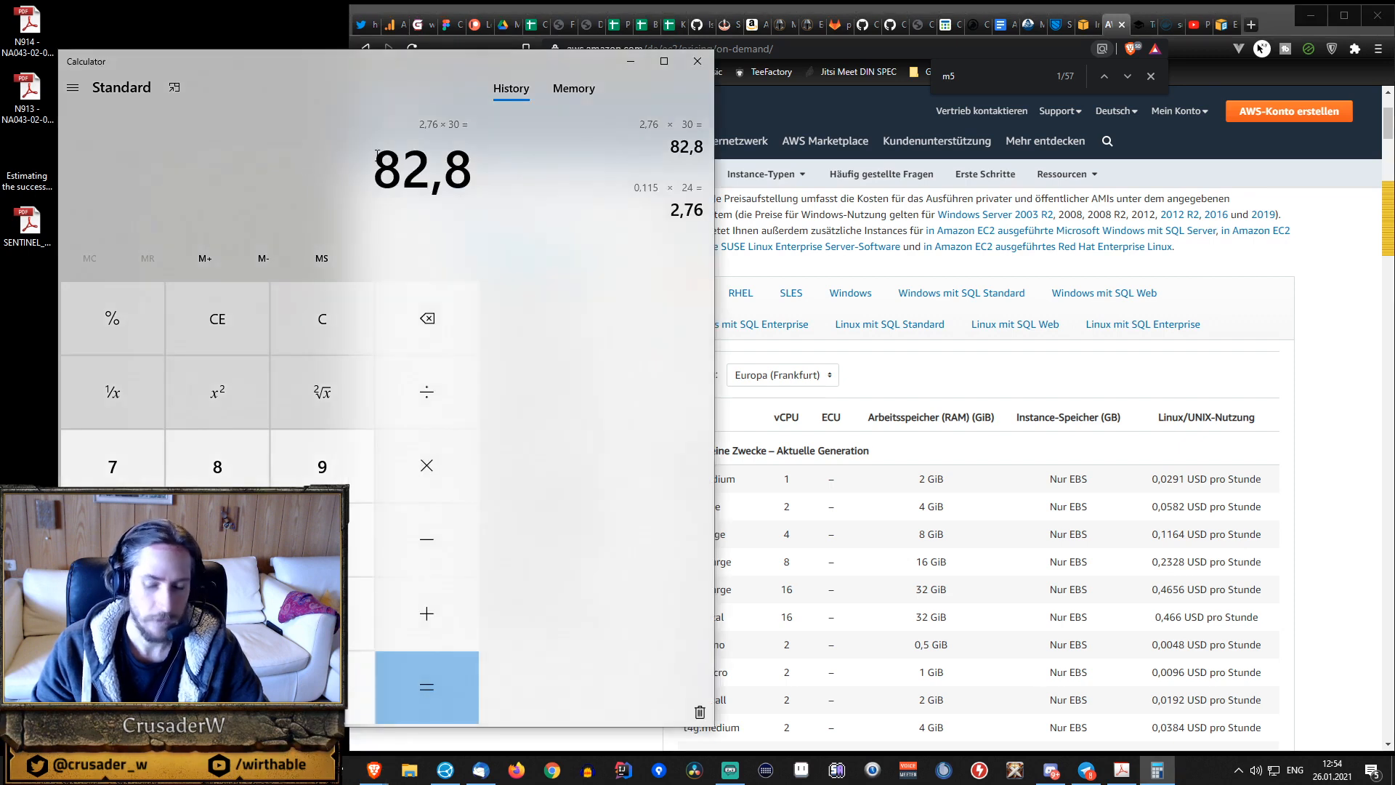
{"action": "type", "text": "0,082"}
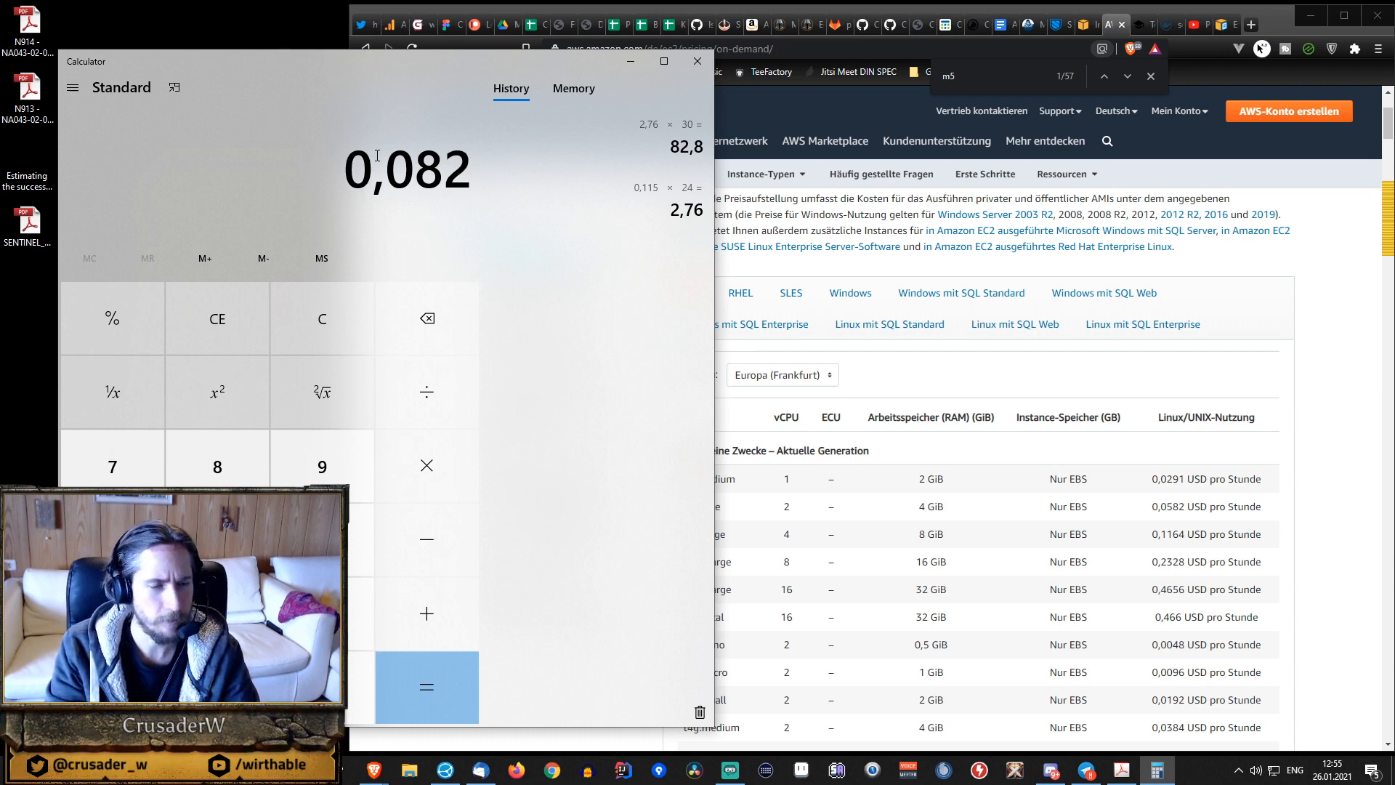
{"action": "key", "text": "BackSpace"}
{"action": "key", "text": "BackSpace"}
{"action": "key", "text": "BackSpace"}
{"action": "key", "text": "BackSpace"}
{"action": "type", "text": ","}
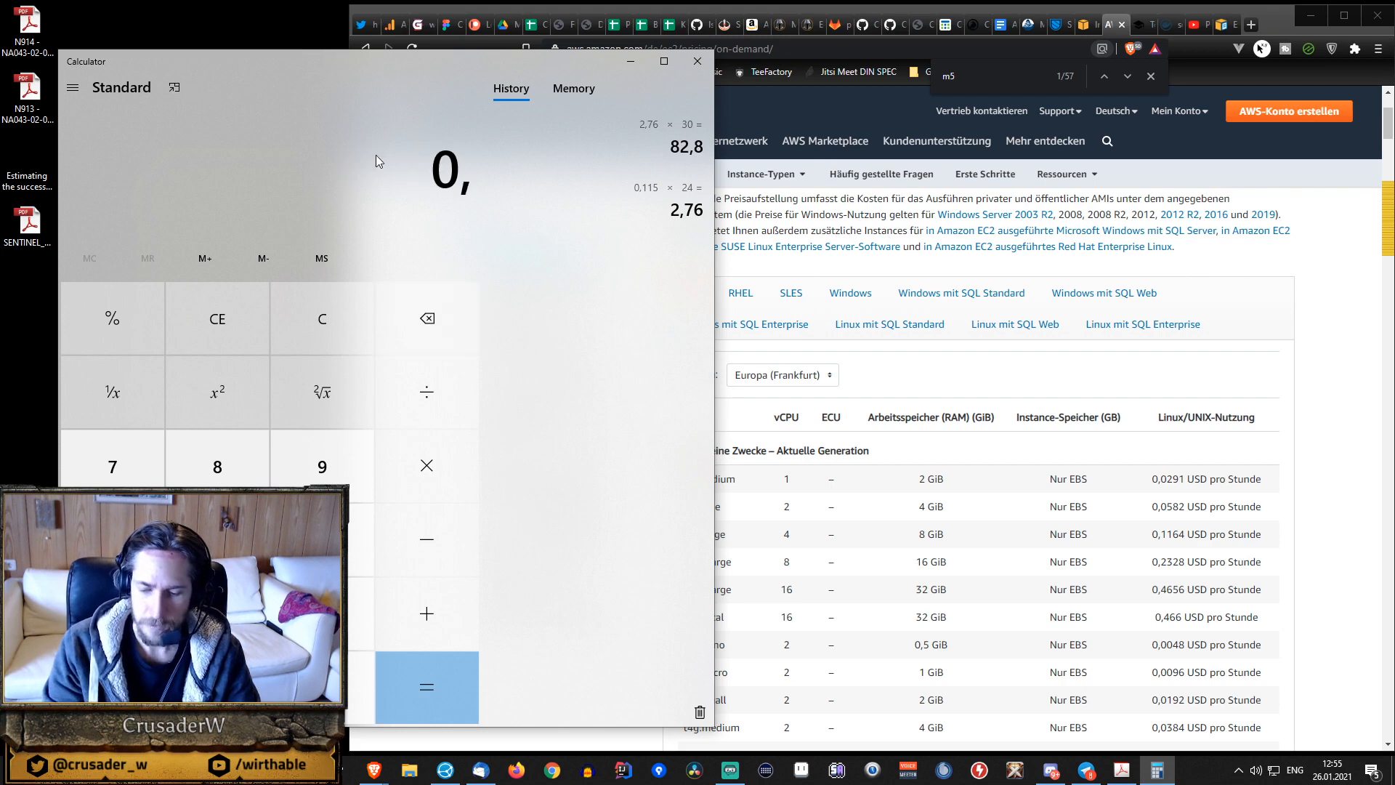
{"action": "type", "text": "05"}
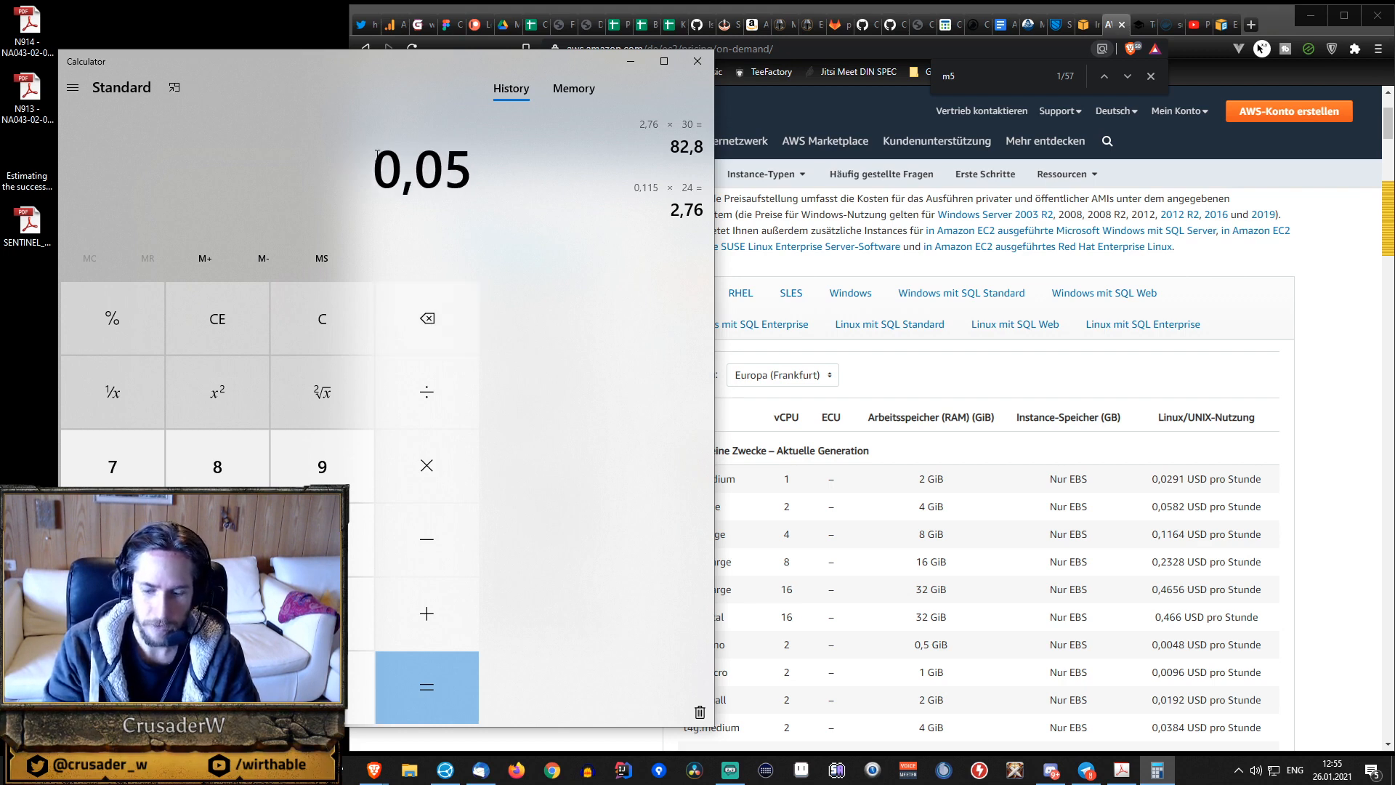
{"action": "type", "text": "82*24*30"}
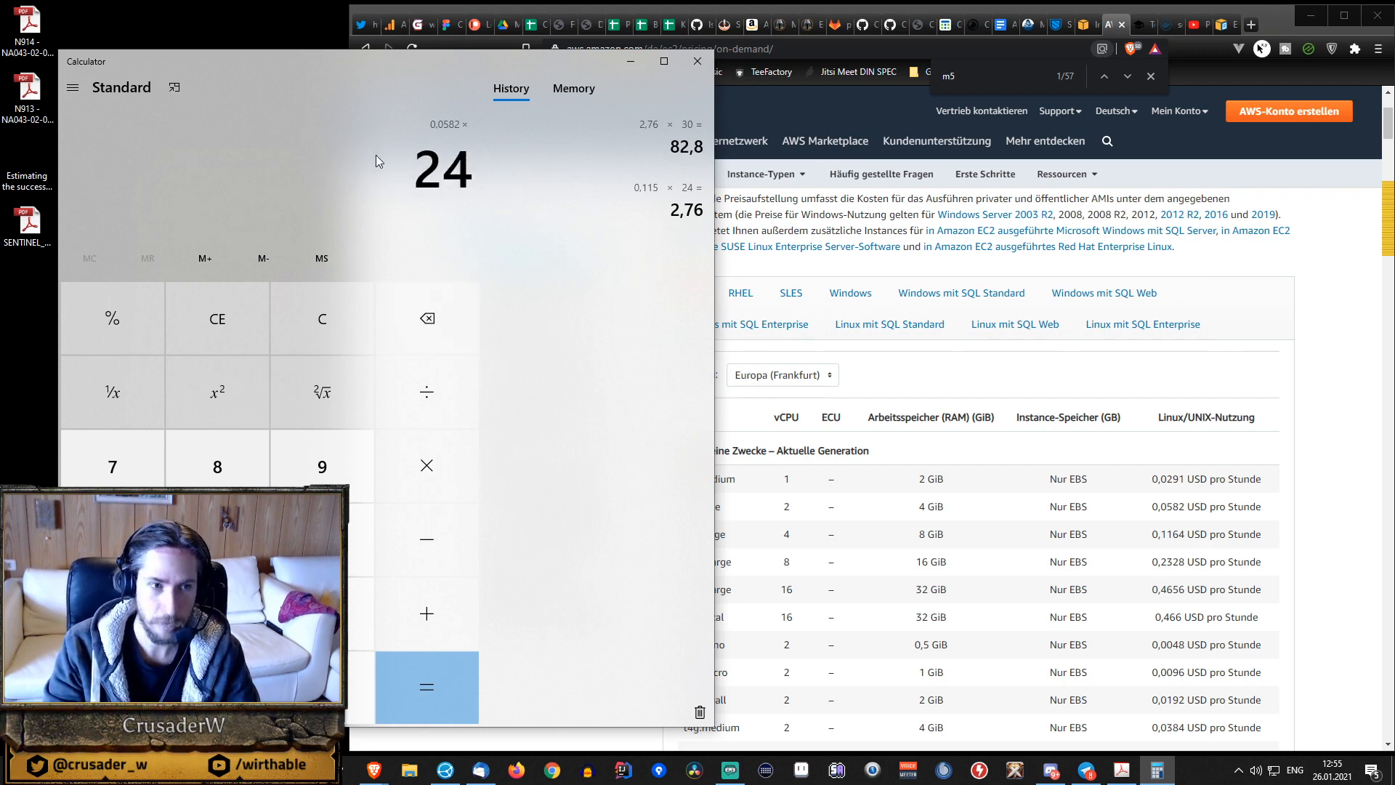
{"action": "key", "text": "Return"}
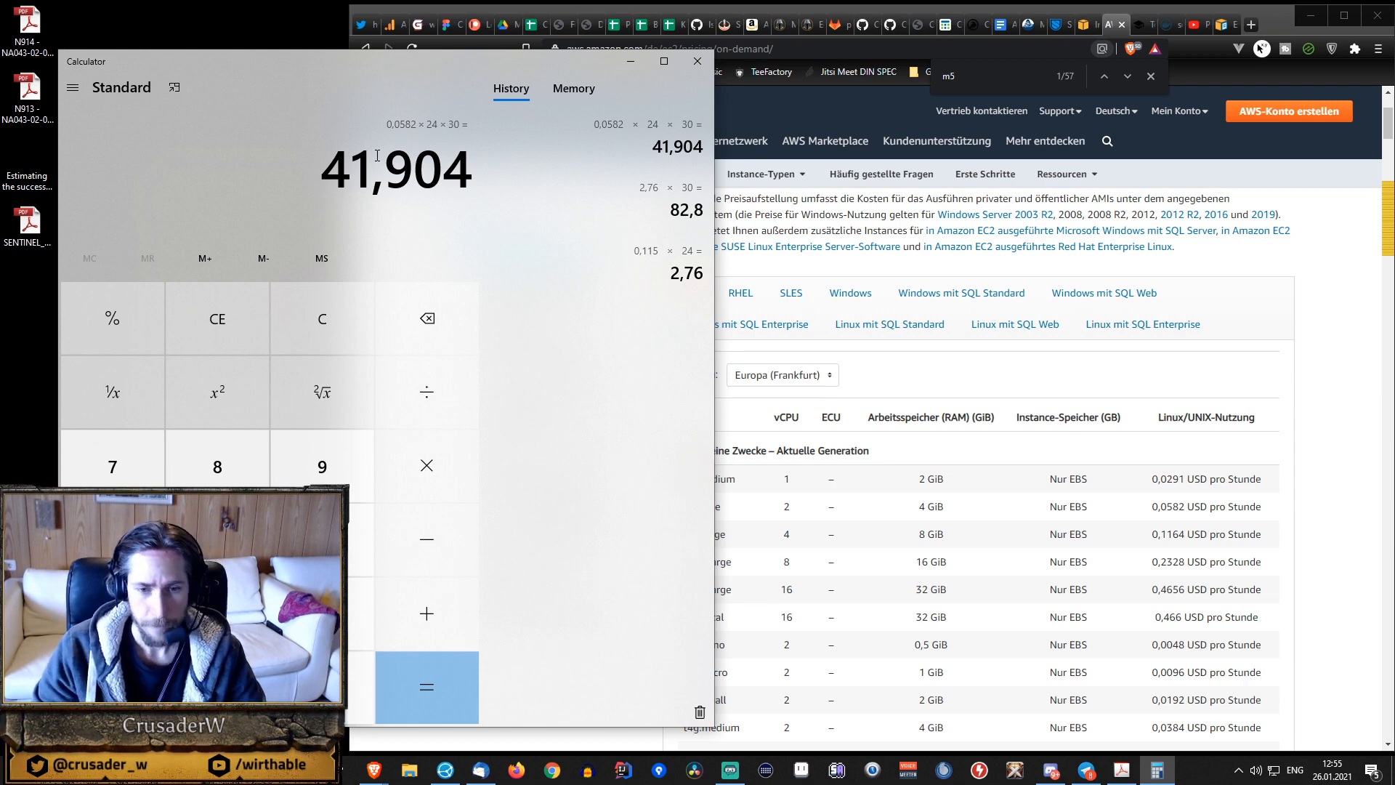
Switch back to the browser and search the web for "aws ec2 search" in a new tab.
{"action": "left_click", "coordinate": [934, 535]}
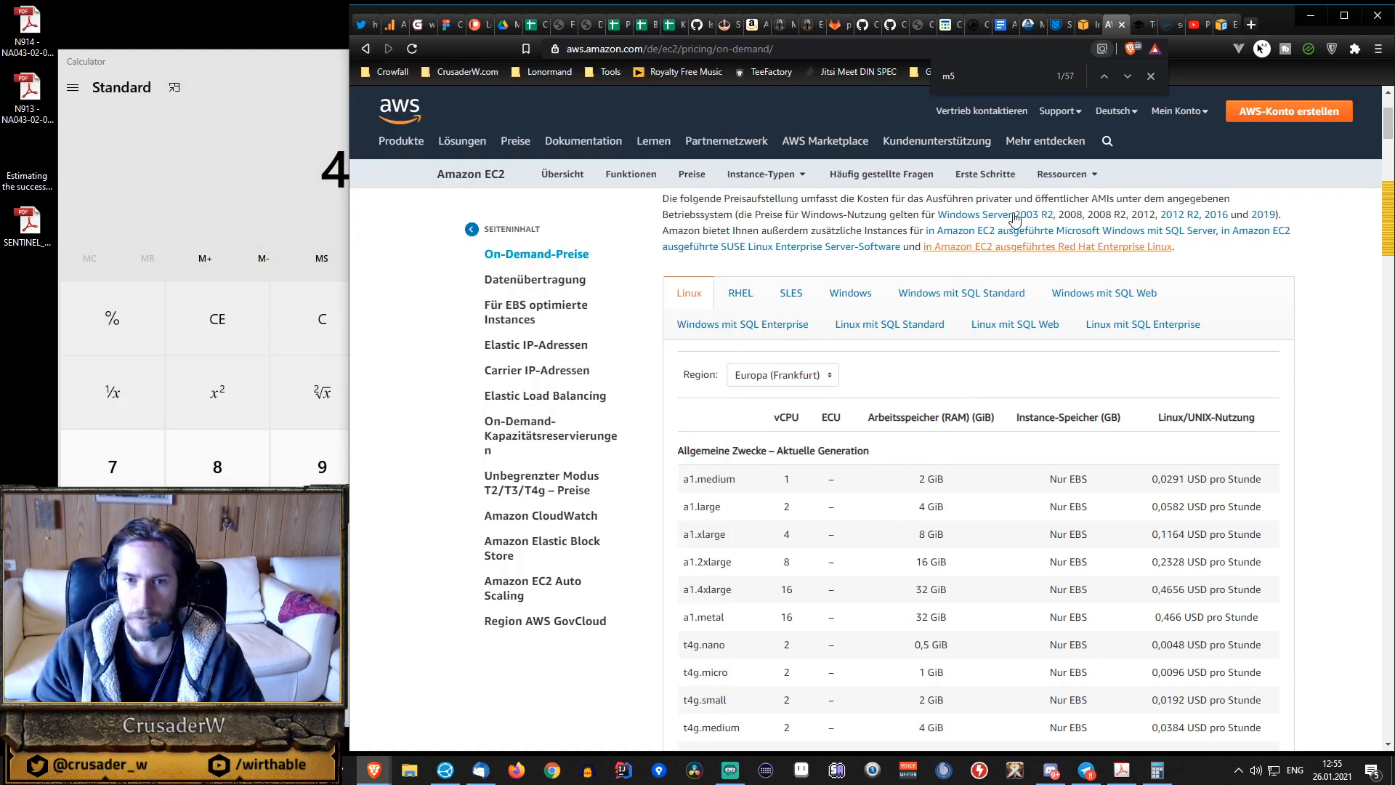
{"action": "left_click", "coordinate": [1230, 25]}
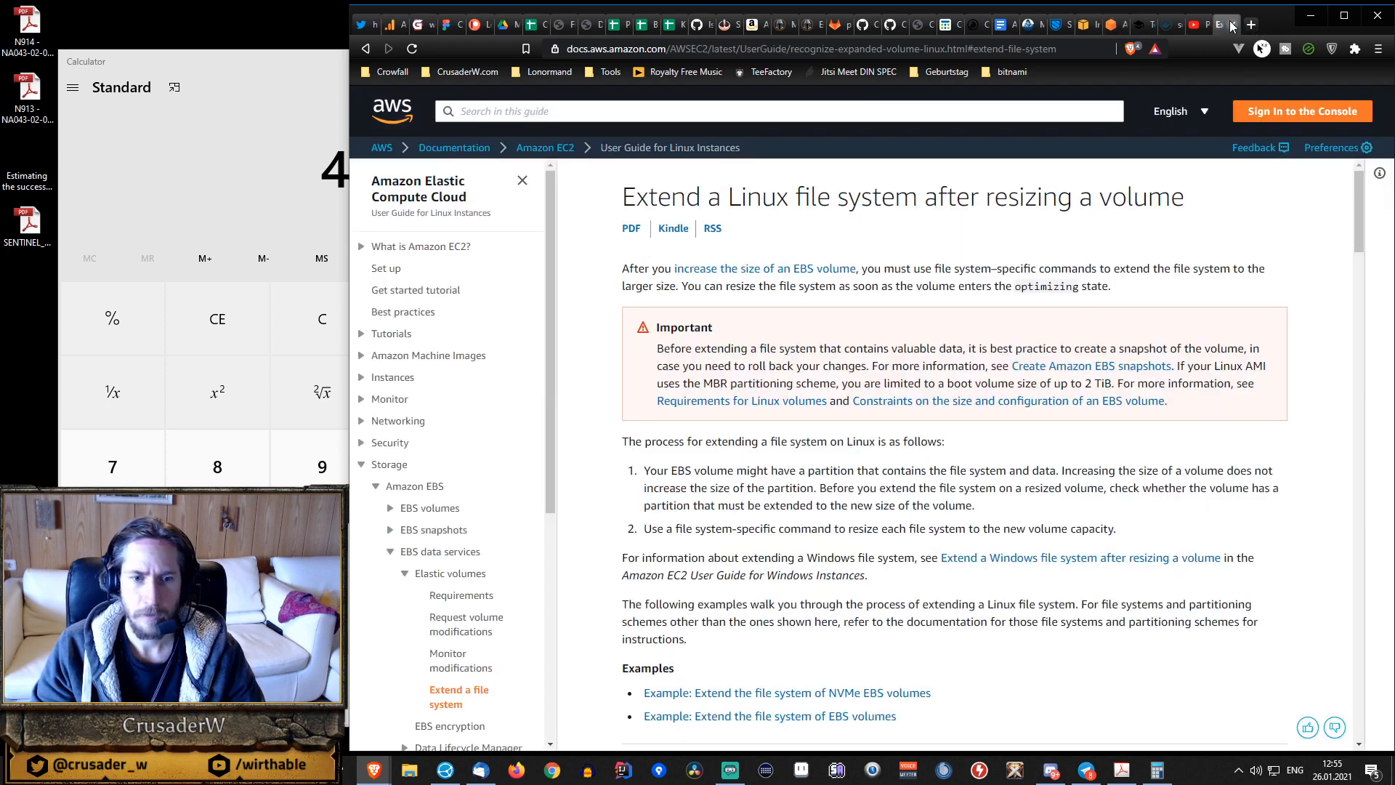
{"action": "left_click", "coordinate": [1108, 26]}
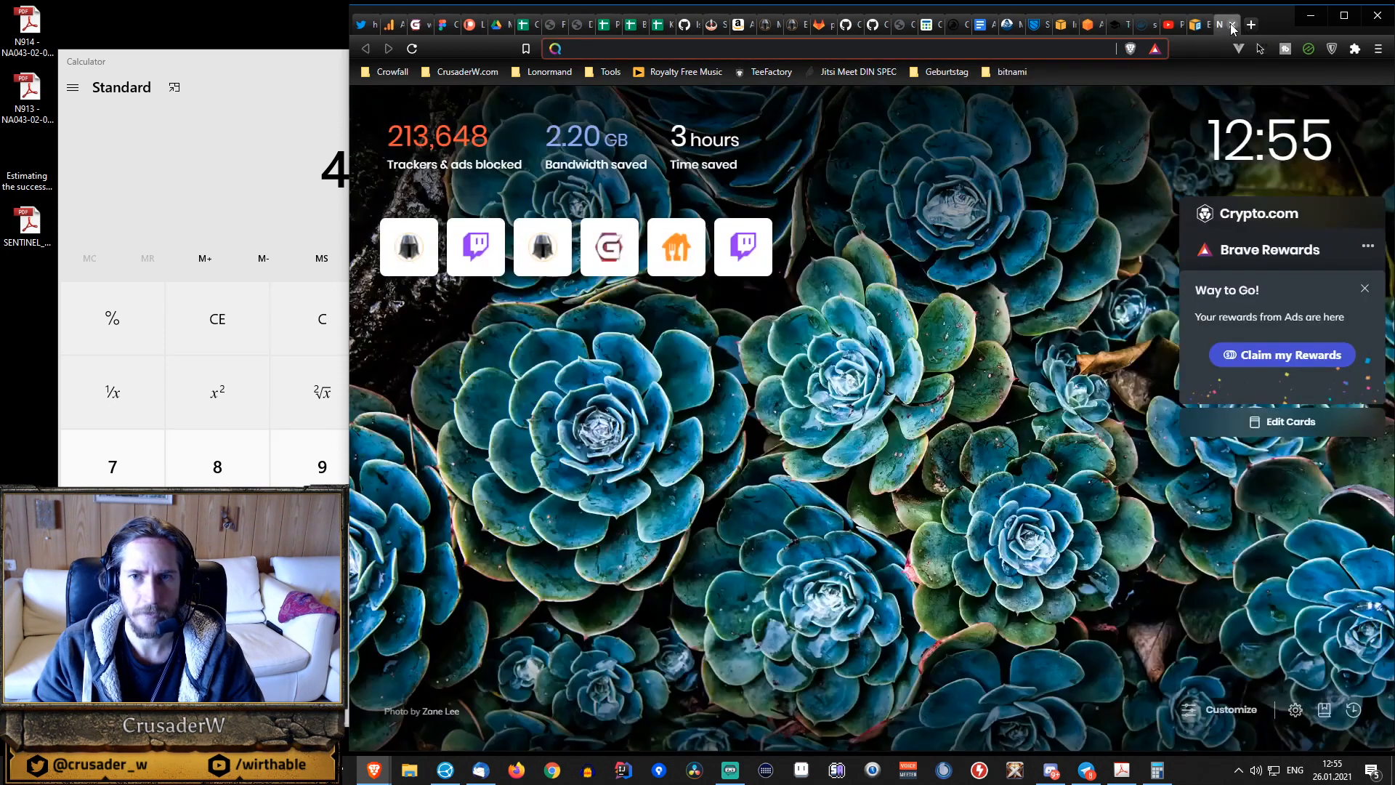
{"action": "left_click", "coordinate": [1232, 24]}
{"action": "left_click", "coordinate": [1252, 25]}
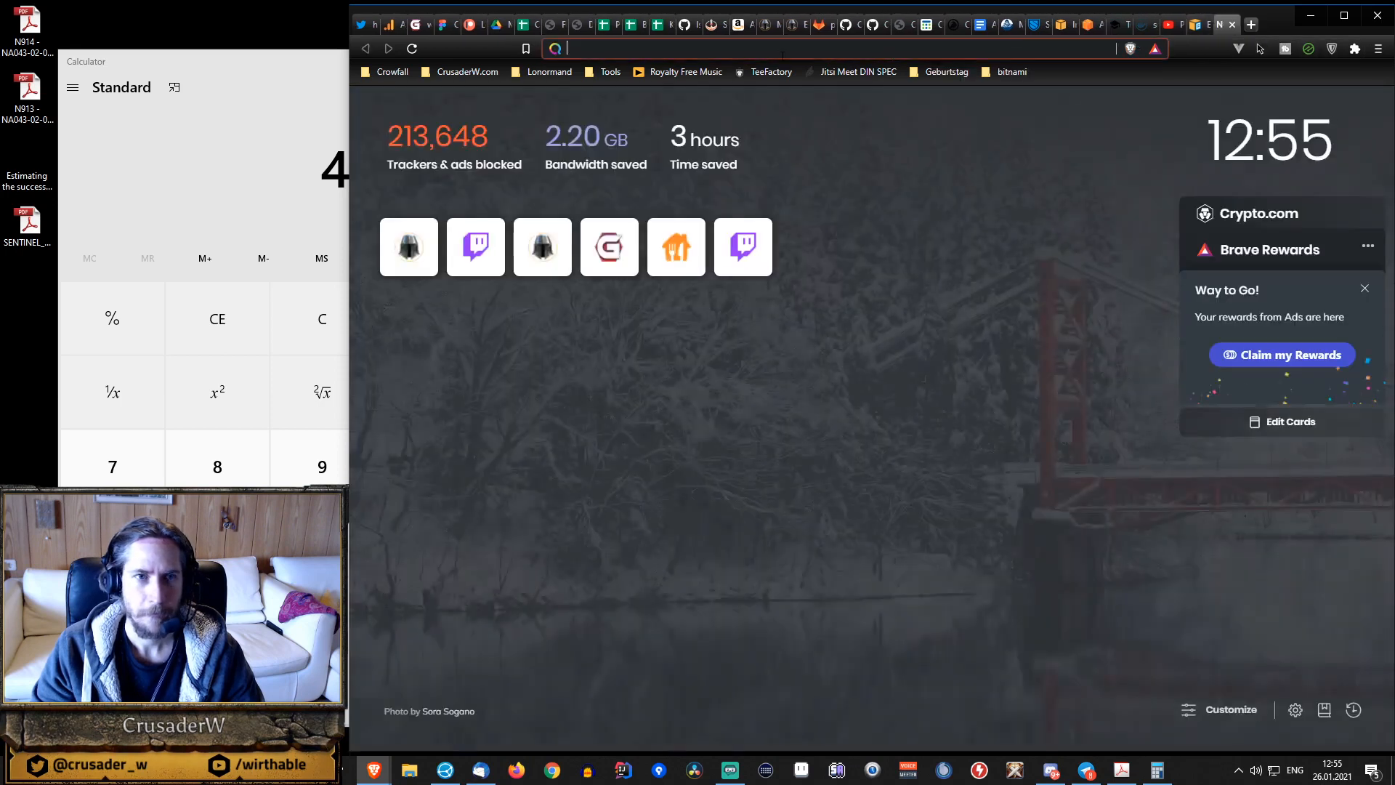
{"action": "type", "text": "aws "}
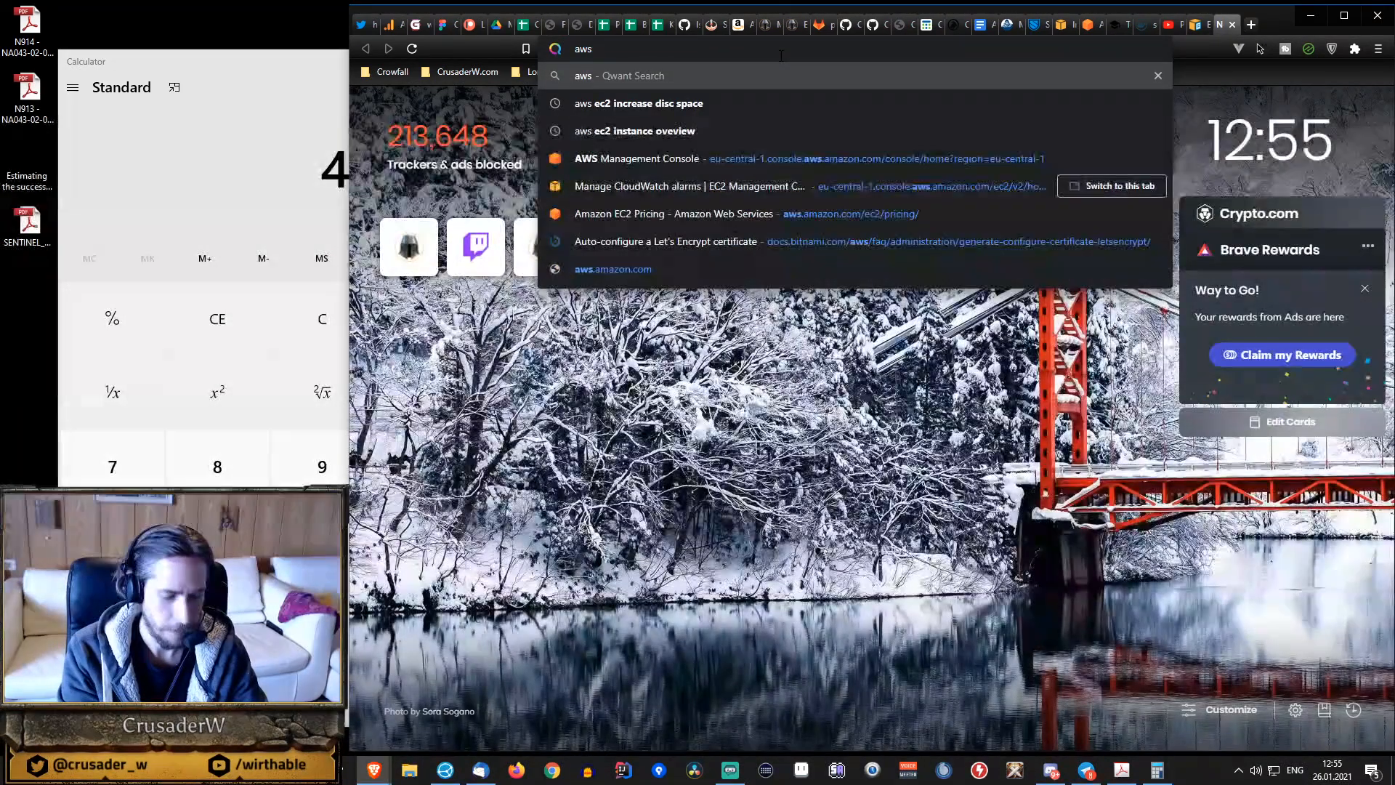
{"action": "type", "text": "ec2"}
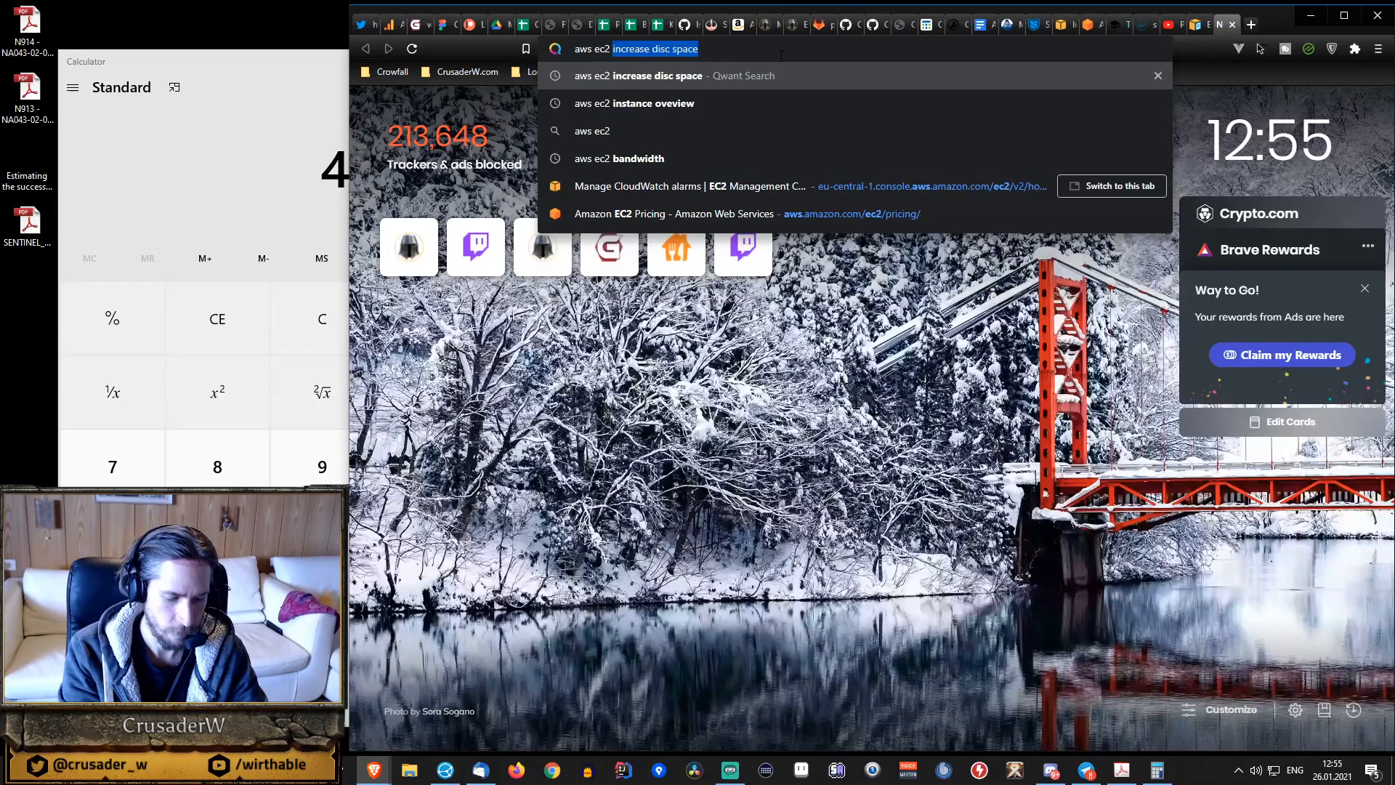
{"action": "type", "text": " o"}
{"action": "key", "text": "BackSpace"}
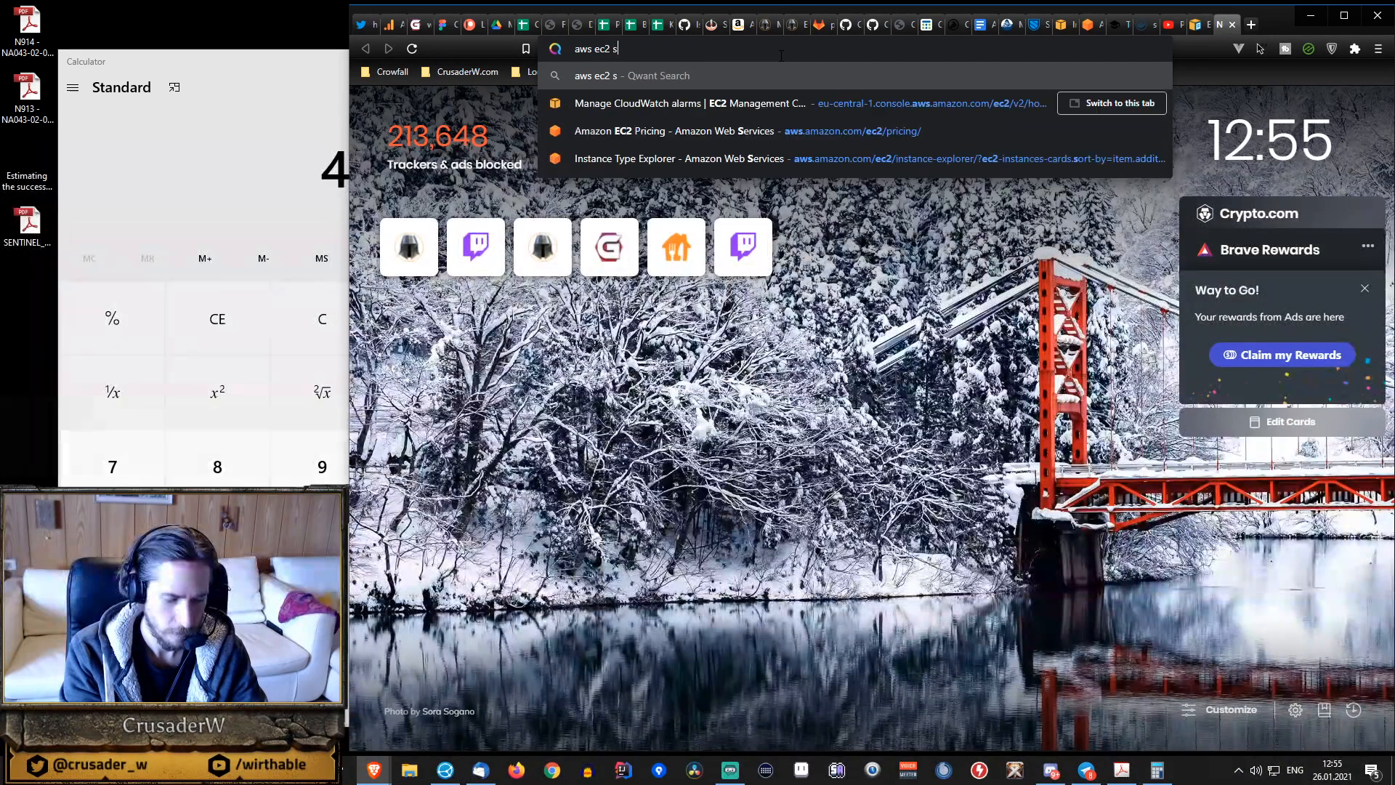
{"action": "type", "text": "search"}
{"action": "key", "text": "Return"}
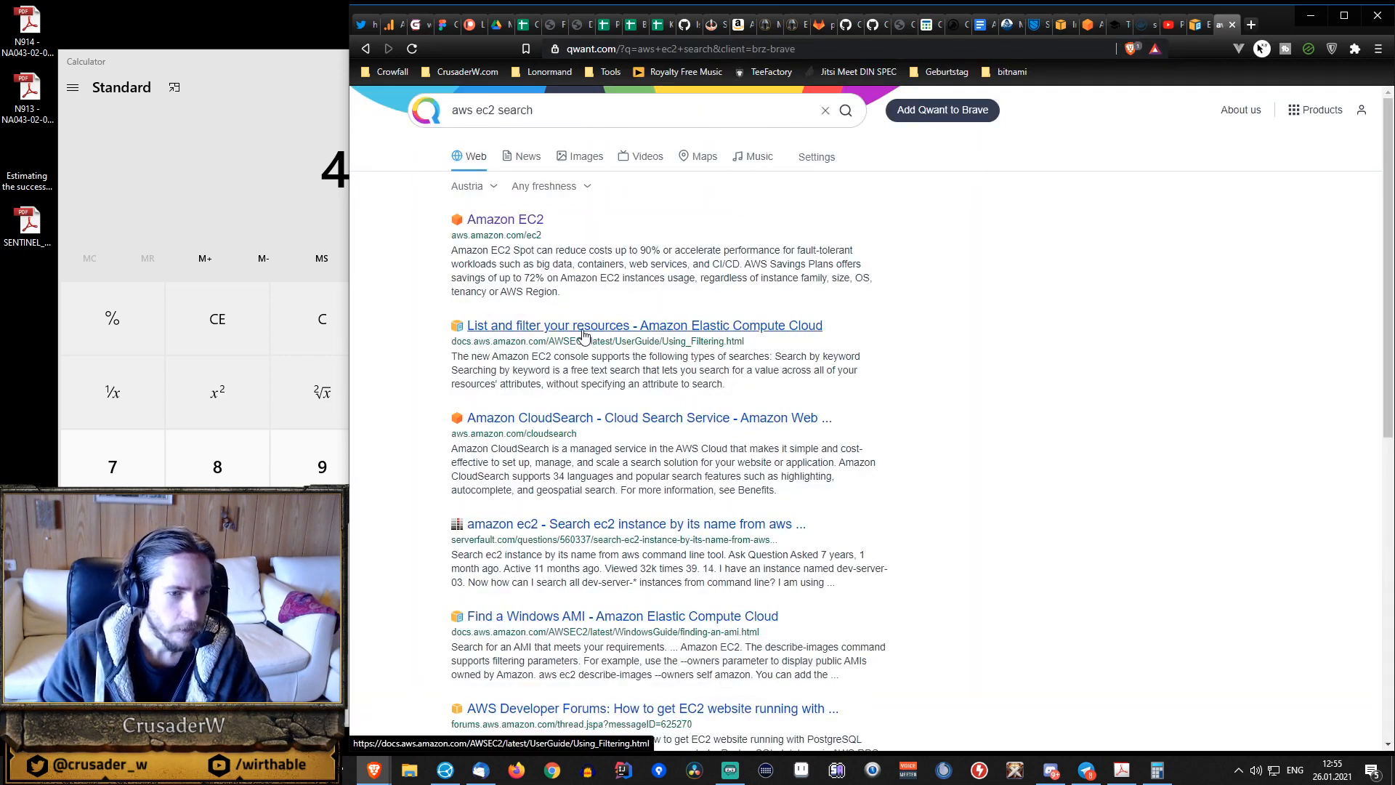
Check the "List and filter your resources" page and the other search results, and close the search tab.
{"action": "left_click", "coordinate": [584, 334]}
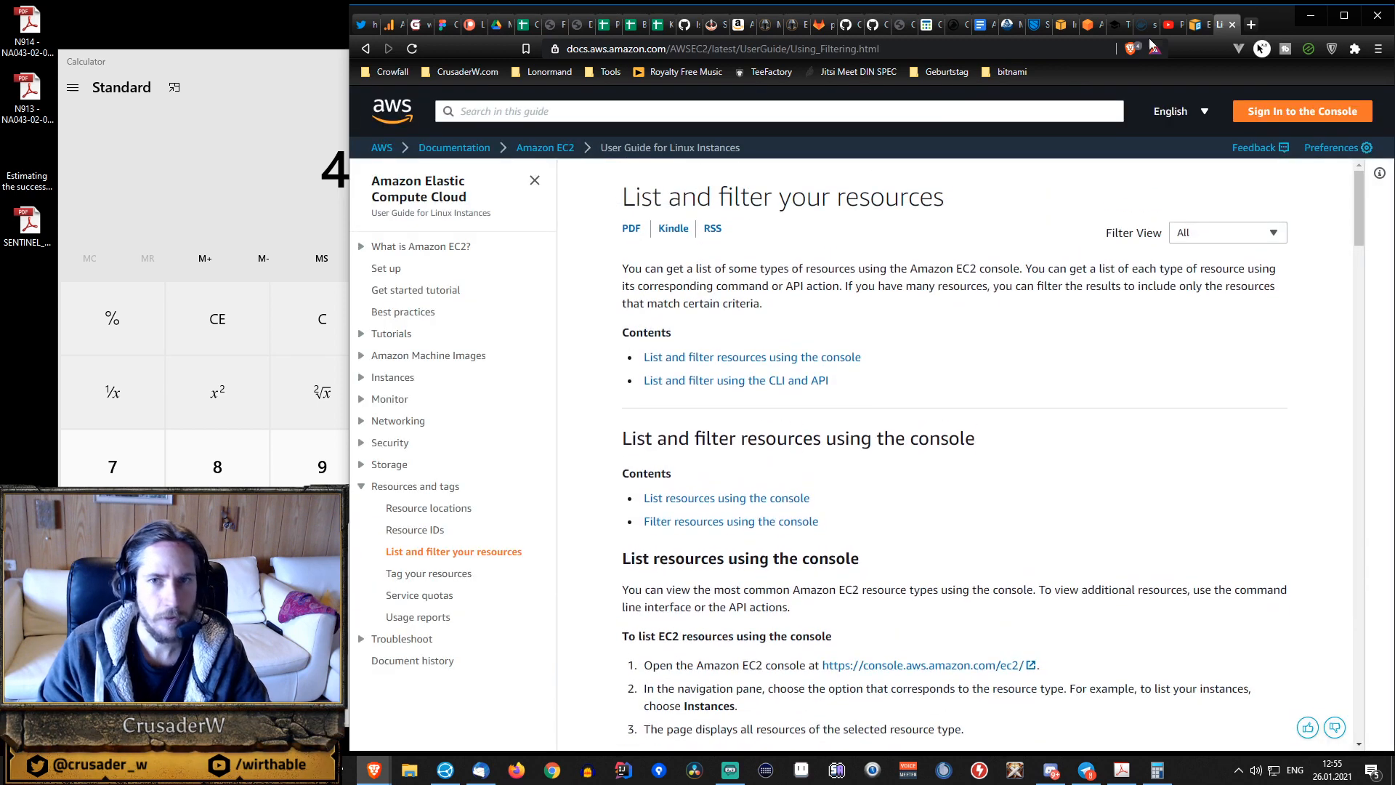
{"action": "left_click", "coordinate": [366, 48]}
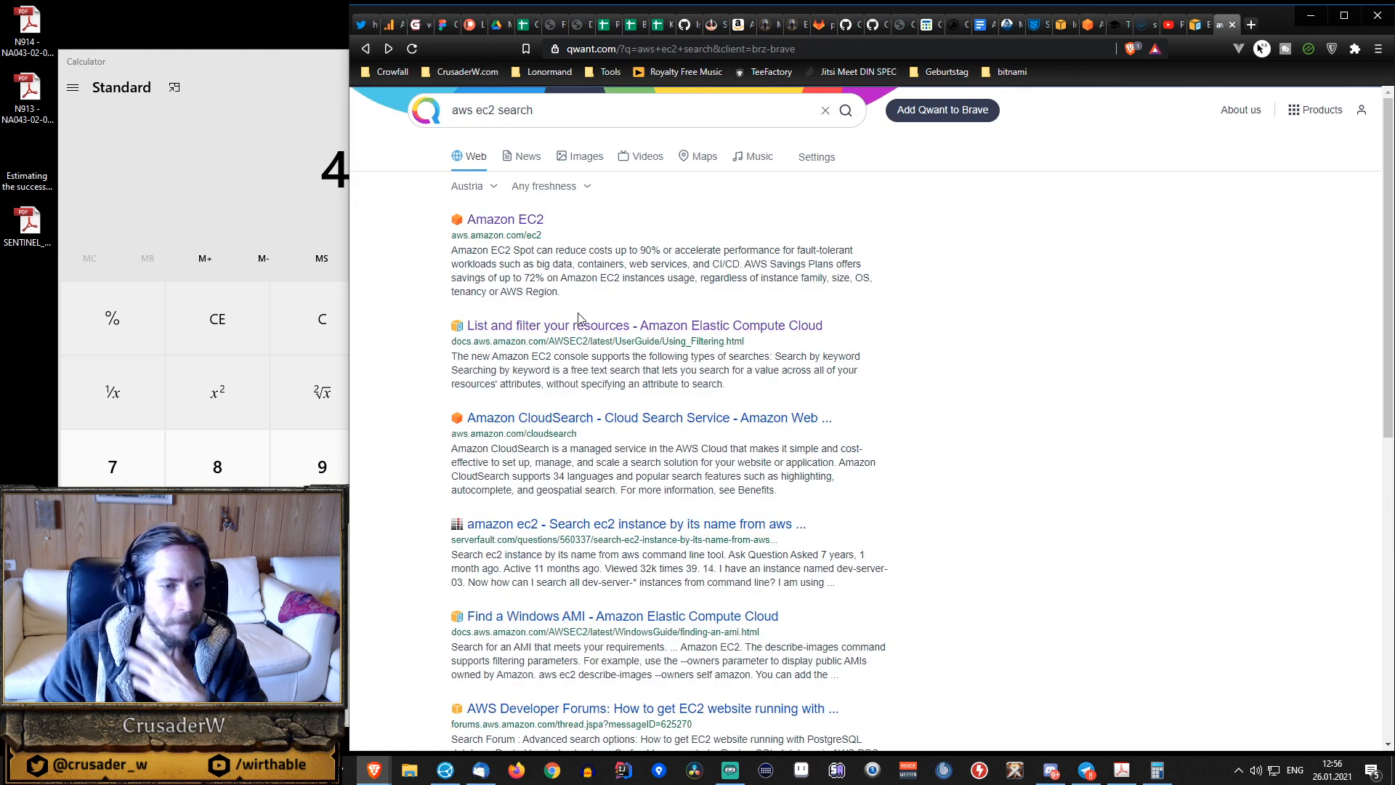
{"action": "scroll", "coordinate": [579, 331], "scroll_direction": "down", "scroll_amount": 2}
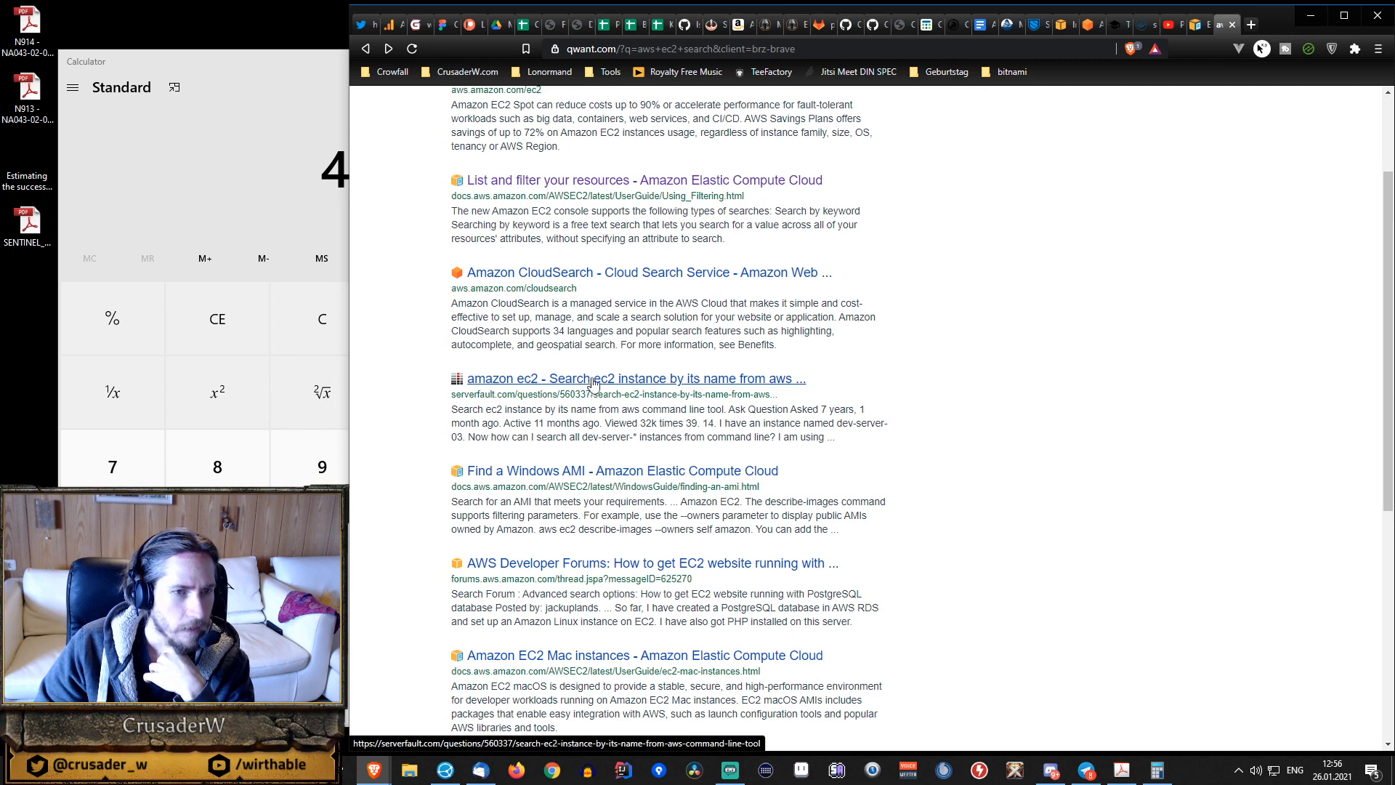
{"action": "scroll", "coordinate": [590, 383], "scroll_direction": "up", "scroll_amount": 2}
{"action": "left_click", "coordinate": [1233, 24]}
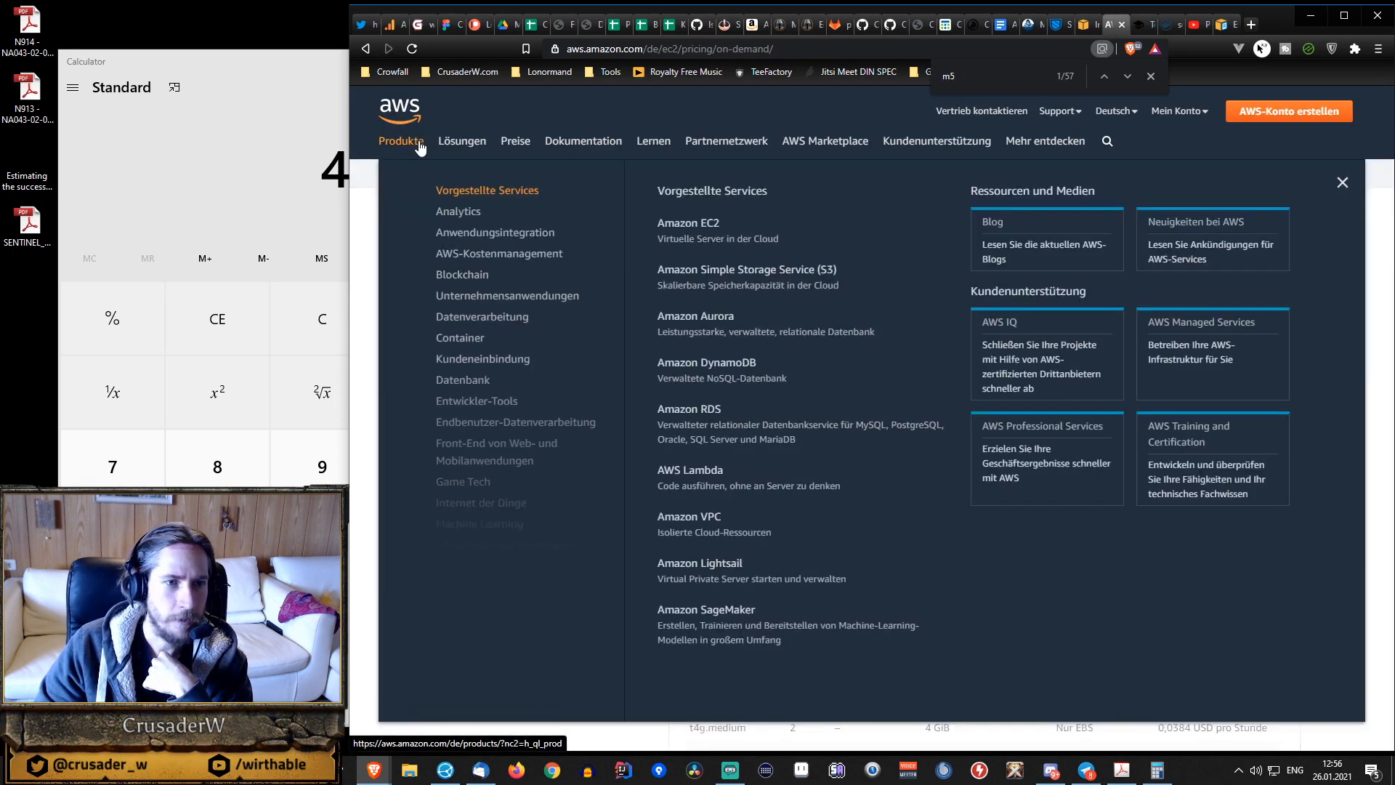
Open "Weitere Informationen zur AWS-Preisgestaltung" from the AWS pricing links in a new tab.
{"action": "mouse_move", "coordinate": [526, 146]}
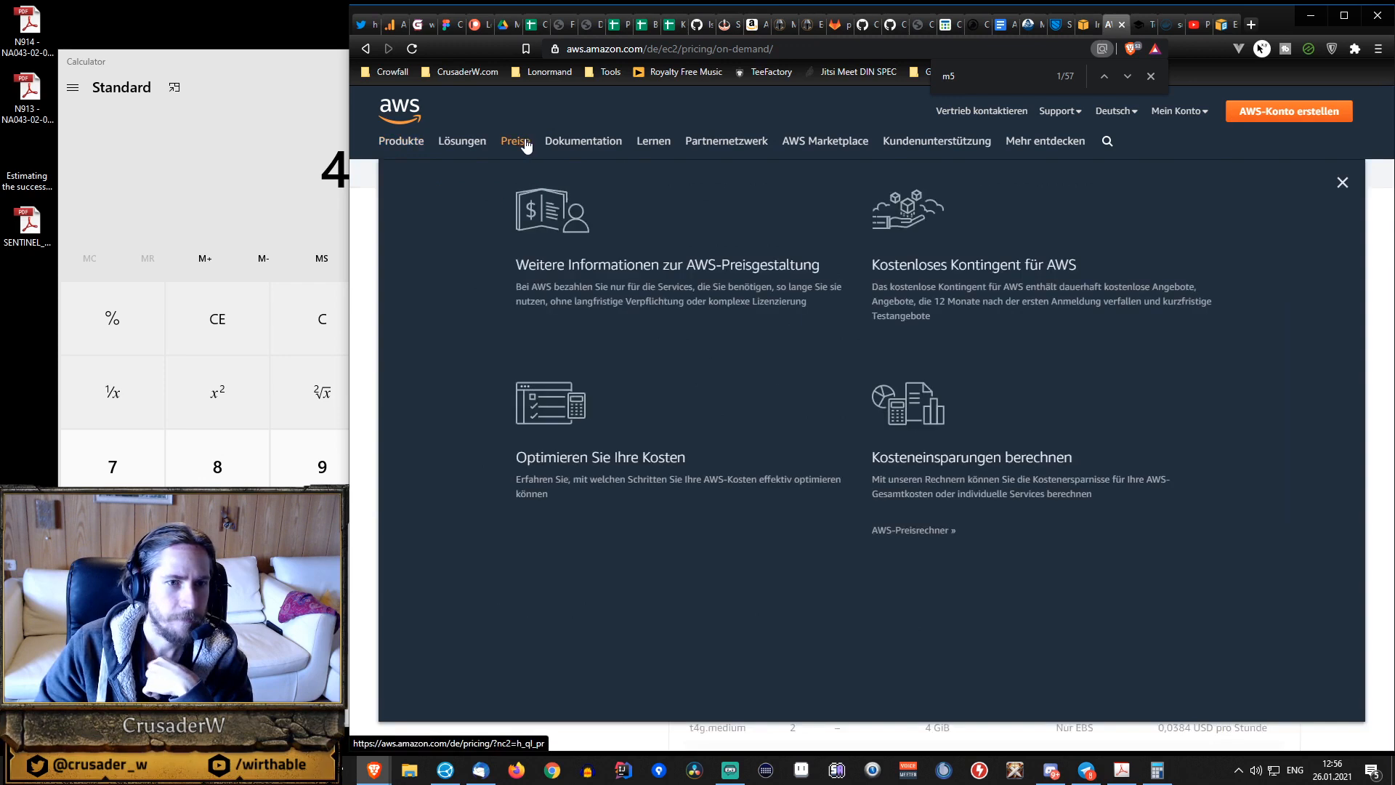
{"action": "right_click", "coordinate": [609, 275]}
{"action": "left_click", "coordinate": [669, 280]}
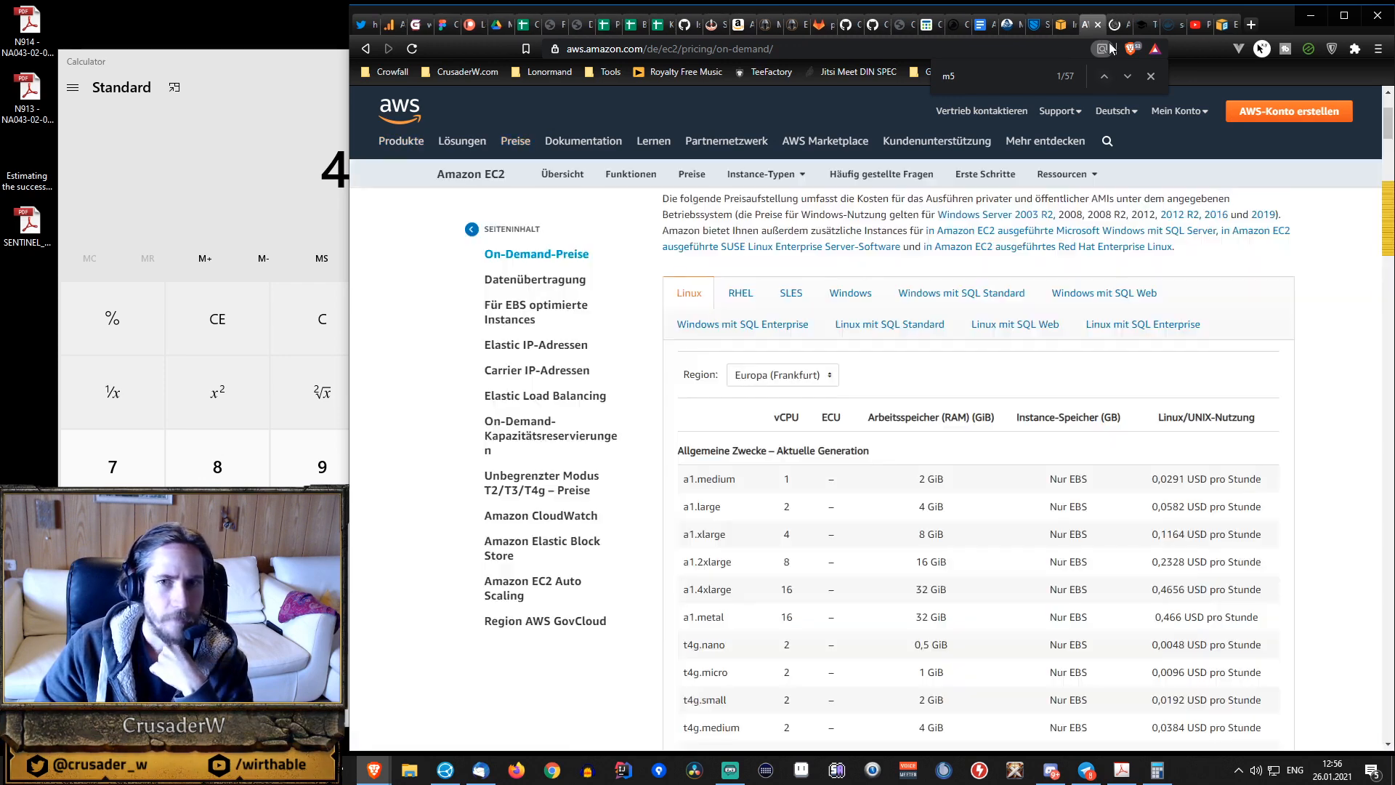
Open the Amazon EC2 pricing page from the Datenverarbeitung group of service prices on the AWS pricing page.
{"action": "left_click", "coordinate": [1116, 26]}
{"action": "scroll", "coordinate": [738, 305], "scroll_direction": "down", "scroll_amount": 10}
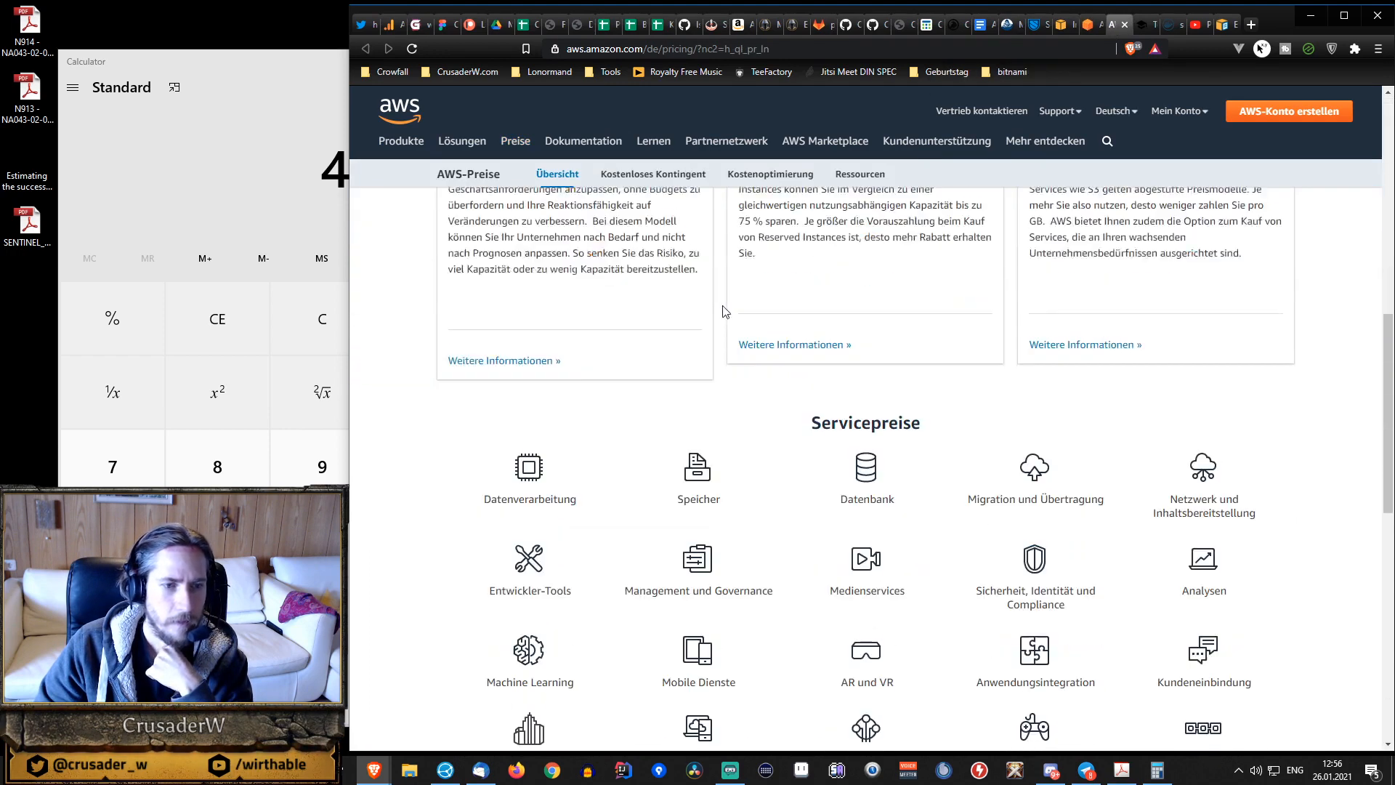
{"action": "left_click", "coordinate": [520, 280]}
{"action": "left_click", "coordinate": [585, 336]}
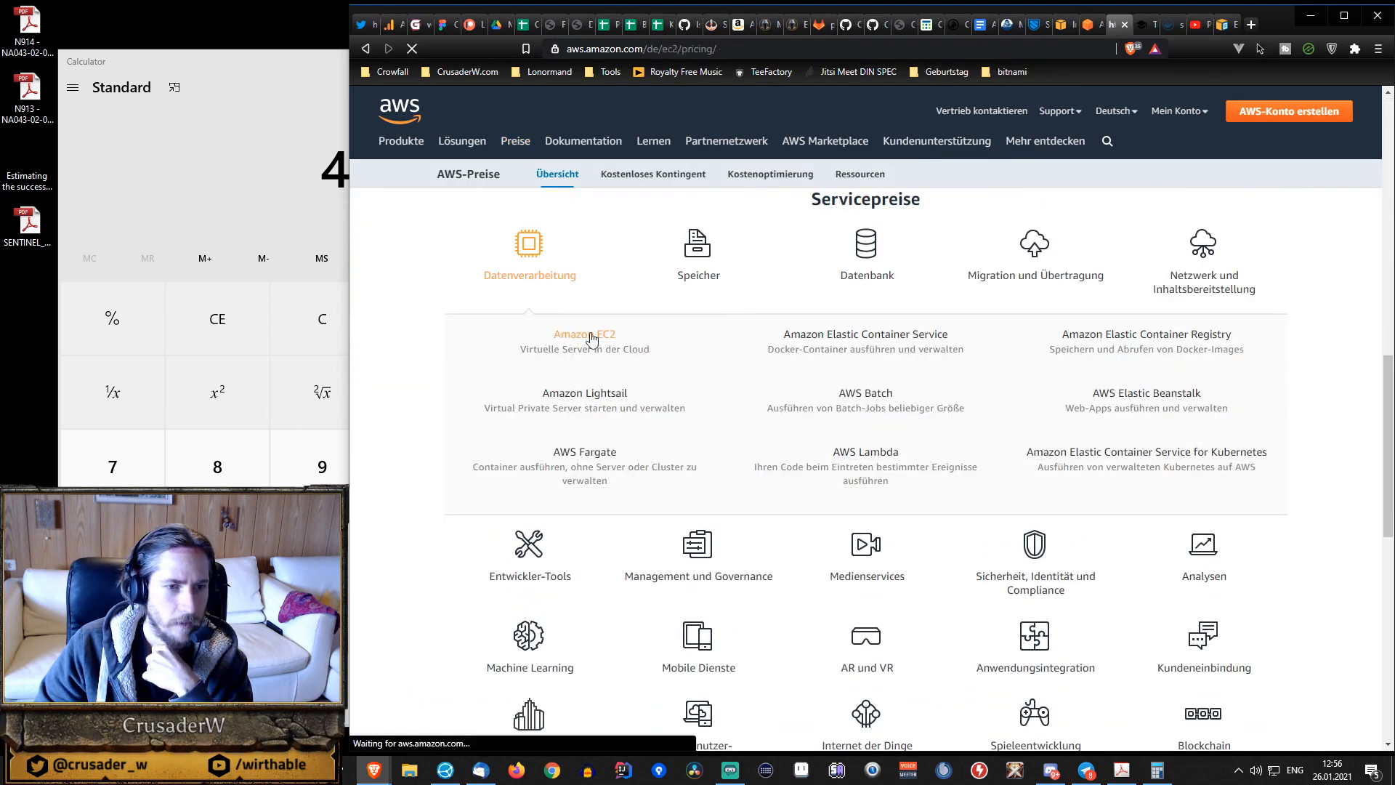
Read through the EC2 pricing models and open "Siehe On-Demand Preise" under On-Demand-Instances.
{"action": "scroll", "coordinate": [740, 334], "scroll_direction": "down", "scroll_amount": 1}
{"action": "scroll", "coordinate": [741, 334], "scroll_direction": "down", "scroll_amount": 3}
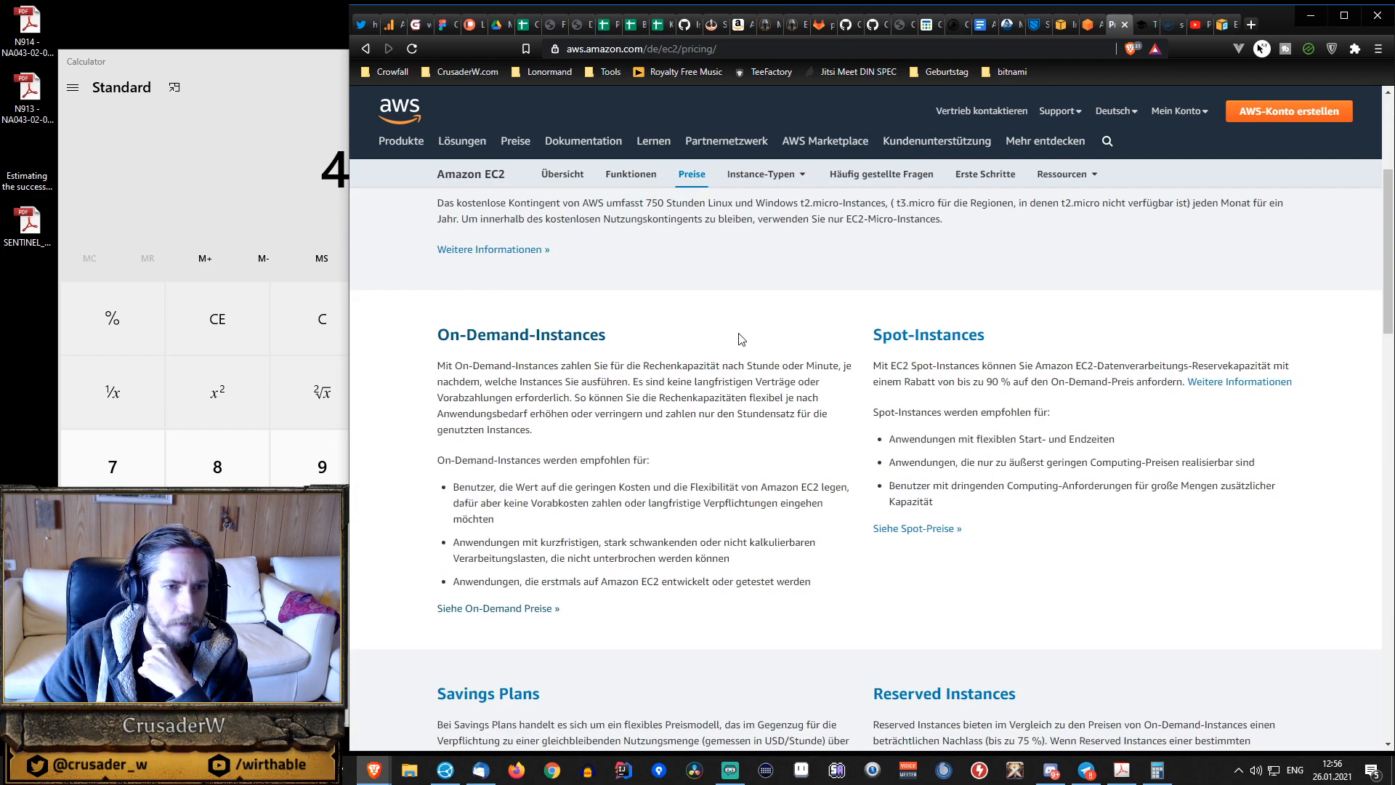
{"action": "scroll", "coordinate": [680, 316], "scroll_direction": "up", "scroll_amount": 3}
{"action": "scroll", "coordinate": [666, 345], "scroll_direction": "down", "scroll_amount": 8}
{"action": "scroll", "coordinate": [734, 346], "scroll_direction": "down", "scroll_amount": 3}
{"action": "scroll", "coordinate": [734, 349], "scroll_direction": "up", "scroll_amount": 9}
{"action": "scroll", "coordinate": [520, 541], "scroll_direction": "down", "scroll_amount": 2}
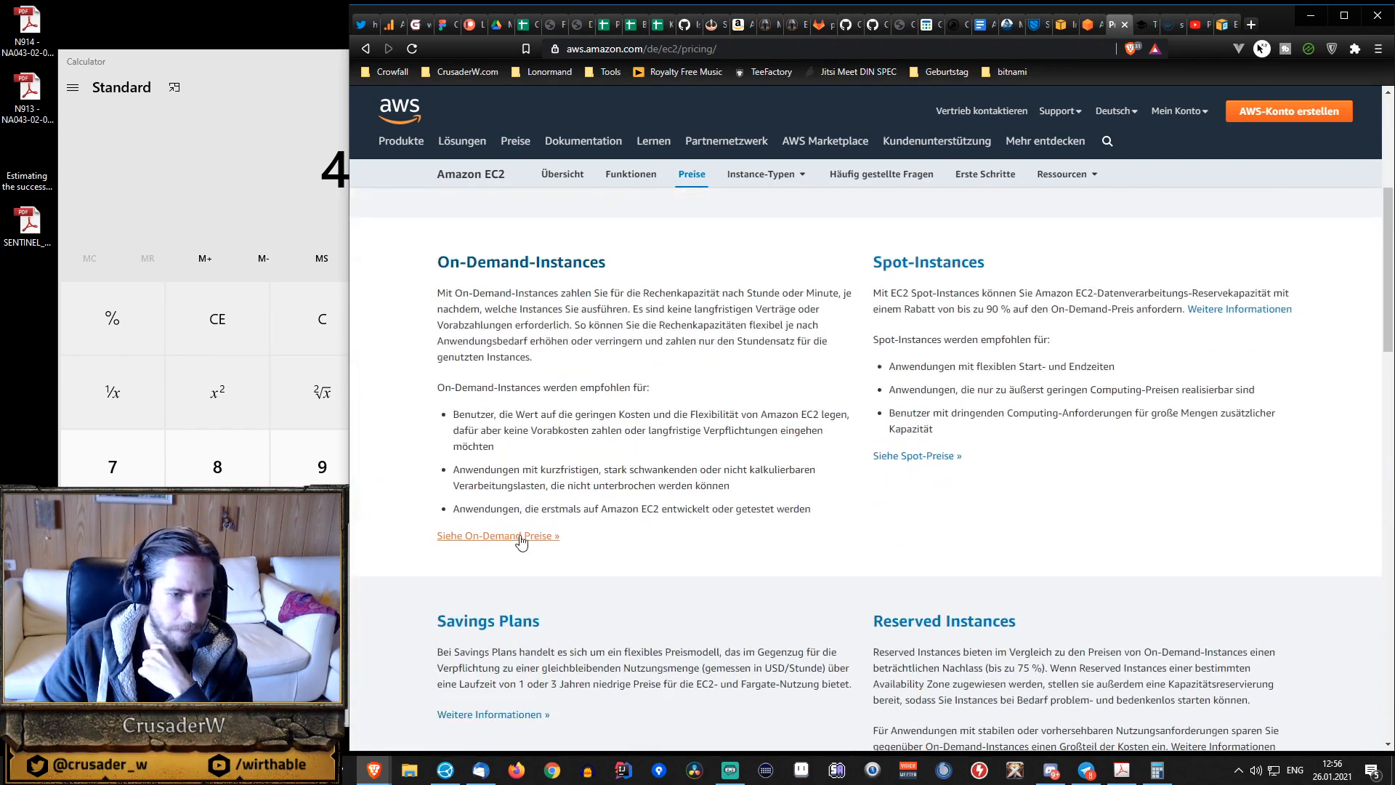
{"action": "left_click", "coordinate": [520, 538]}
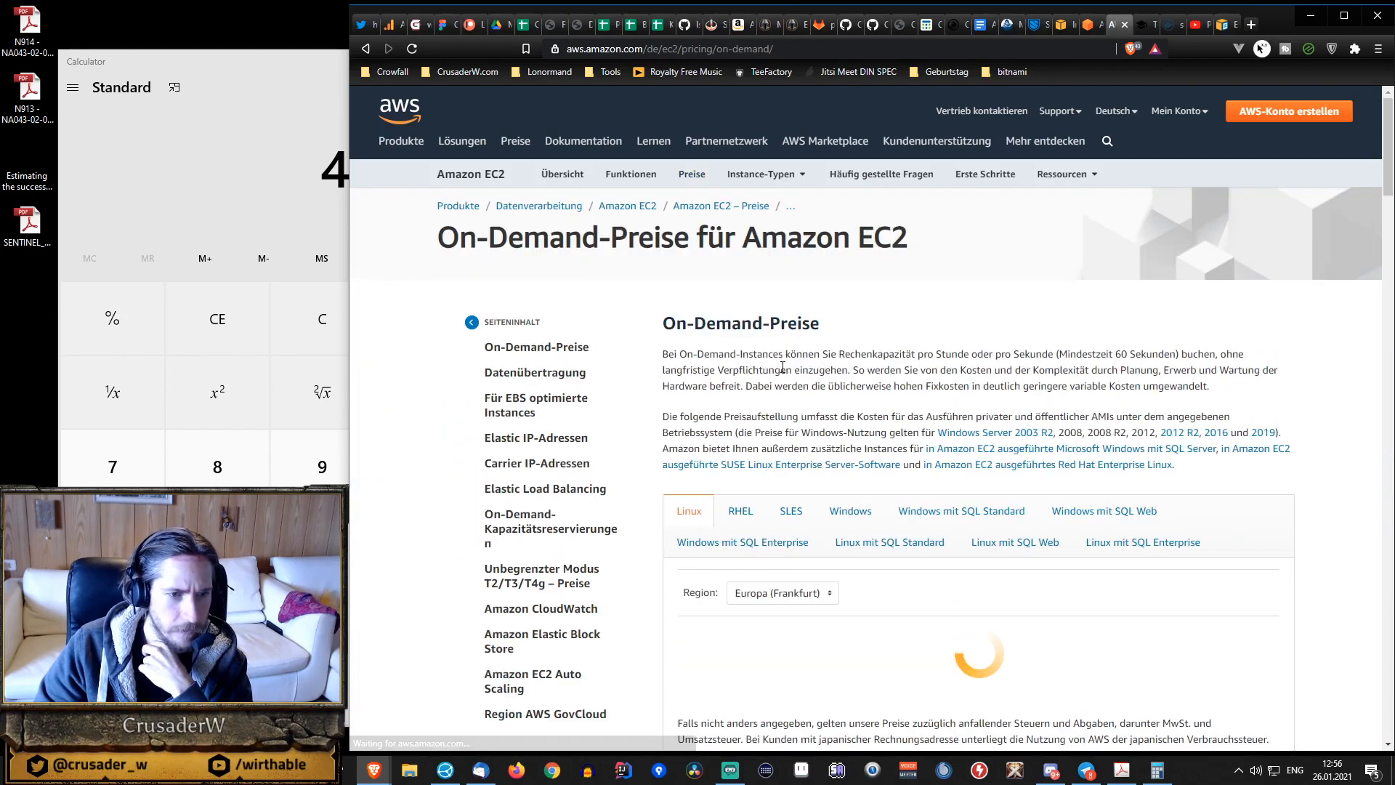
Look over the Linux on-demand price table for Europa (Frankfurt) and find "m5" on the on-demand pricing page.
{"action": "scroll", "coordinate": [784, 372], "scroll_direction": "down", "scroll_amount": 3}
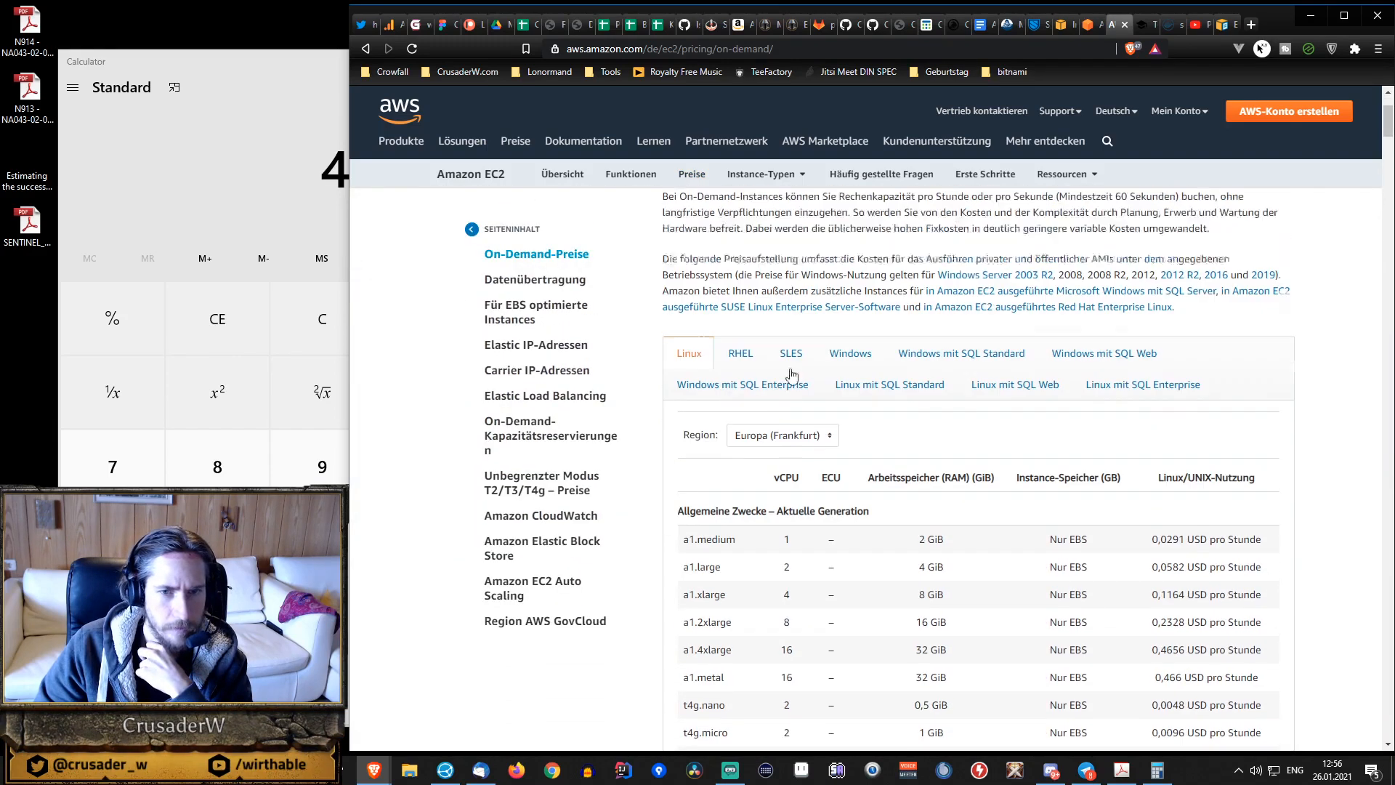
{"action": "scroll", "coordinate": [792, 381], "scroll_direction": "up", "scroll_amount": 3}
{"action": "key", "text": "ctrl+f"}
{"action": "type", "text": "m5"}
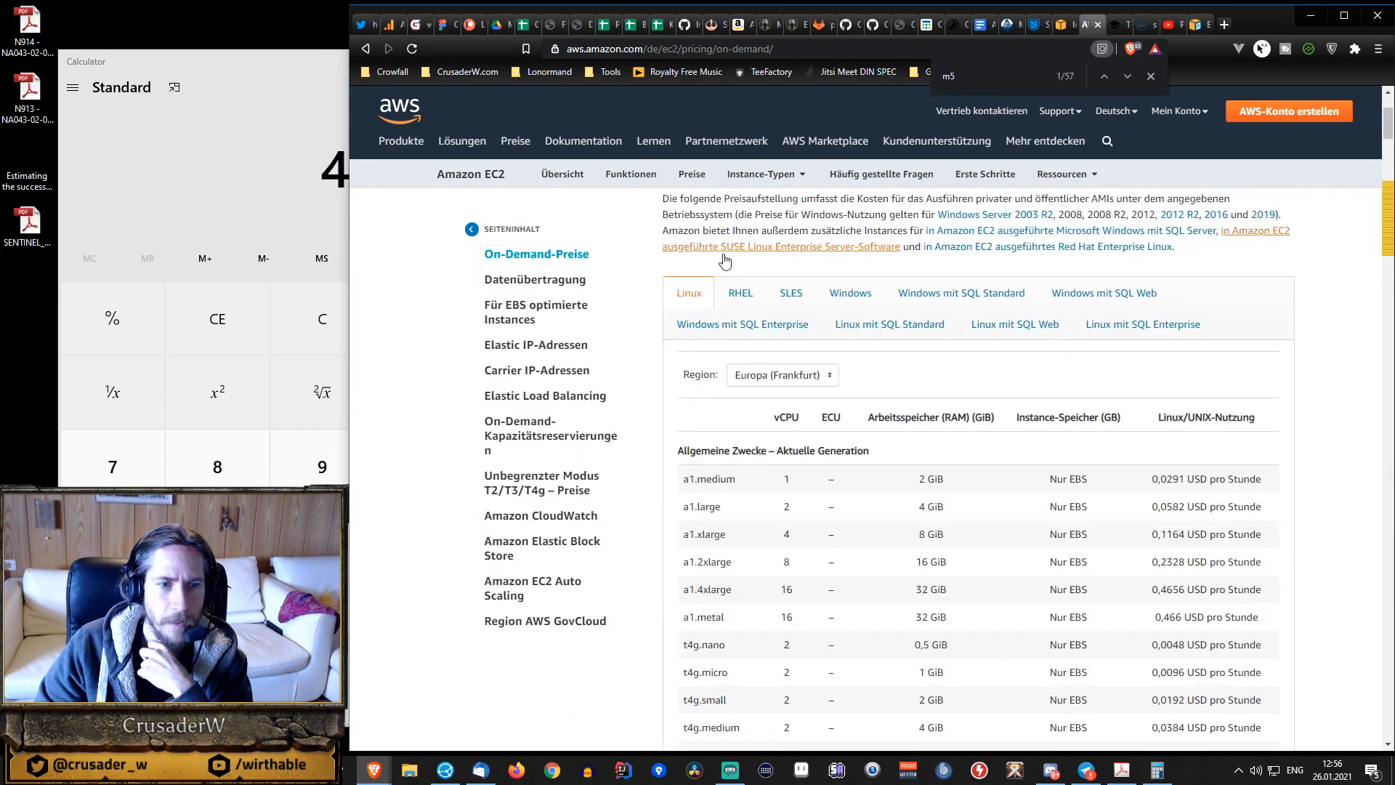
Open the Amazon EC2 overview from the breadcrumb trail and look through its cost optimisation options and news.
{"action": "scroll", "coordinate": [788, 367], "scroll_direction": "up", "scroll_amount": 2}
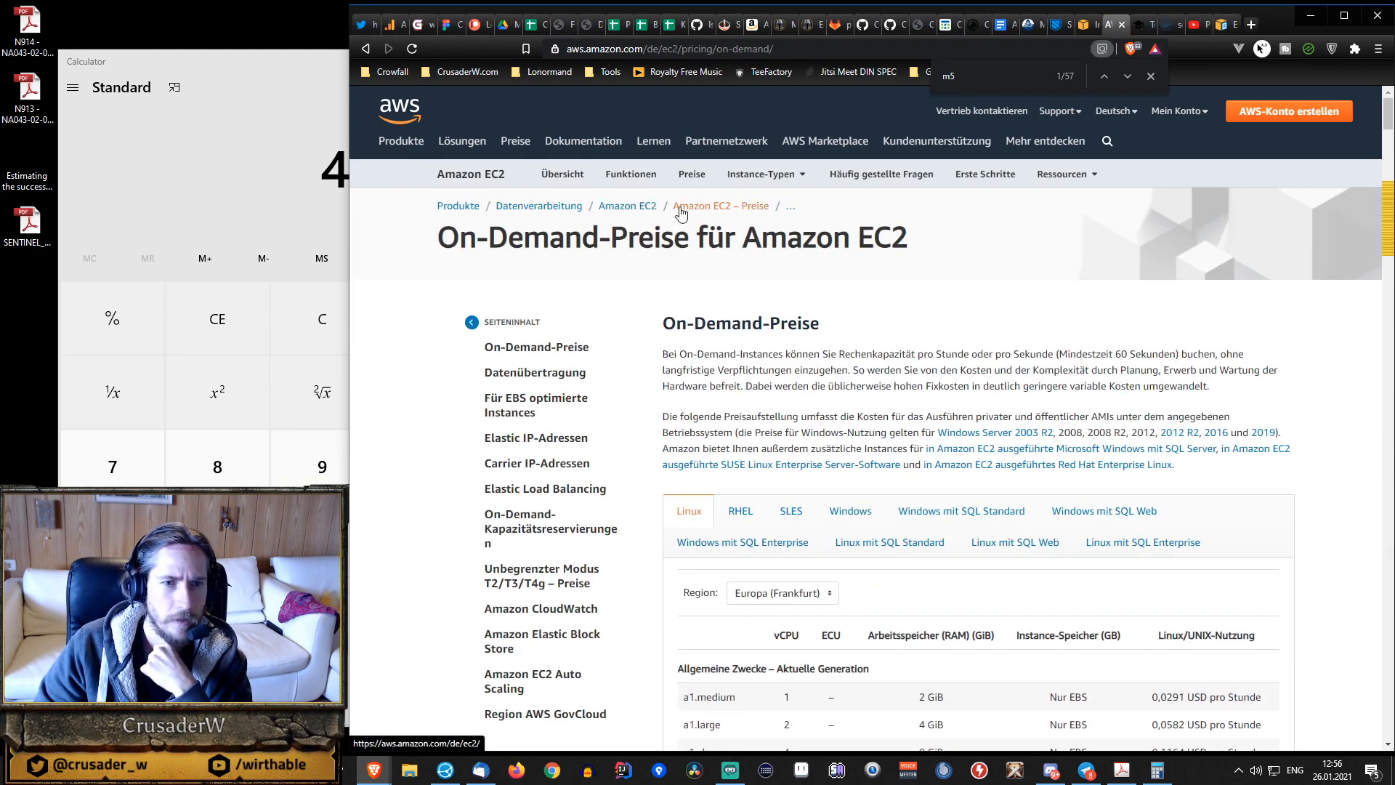
{"action": "left_click", "coordinate": [653, 208]}
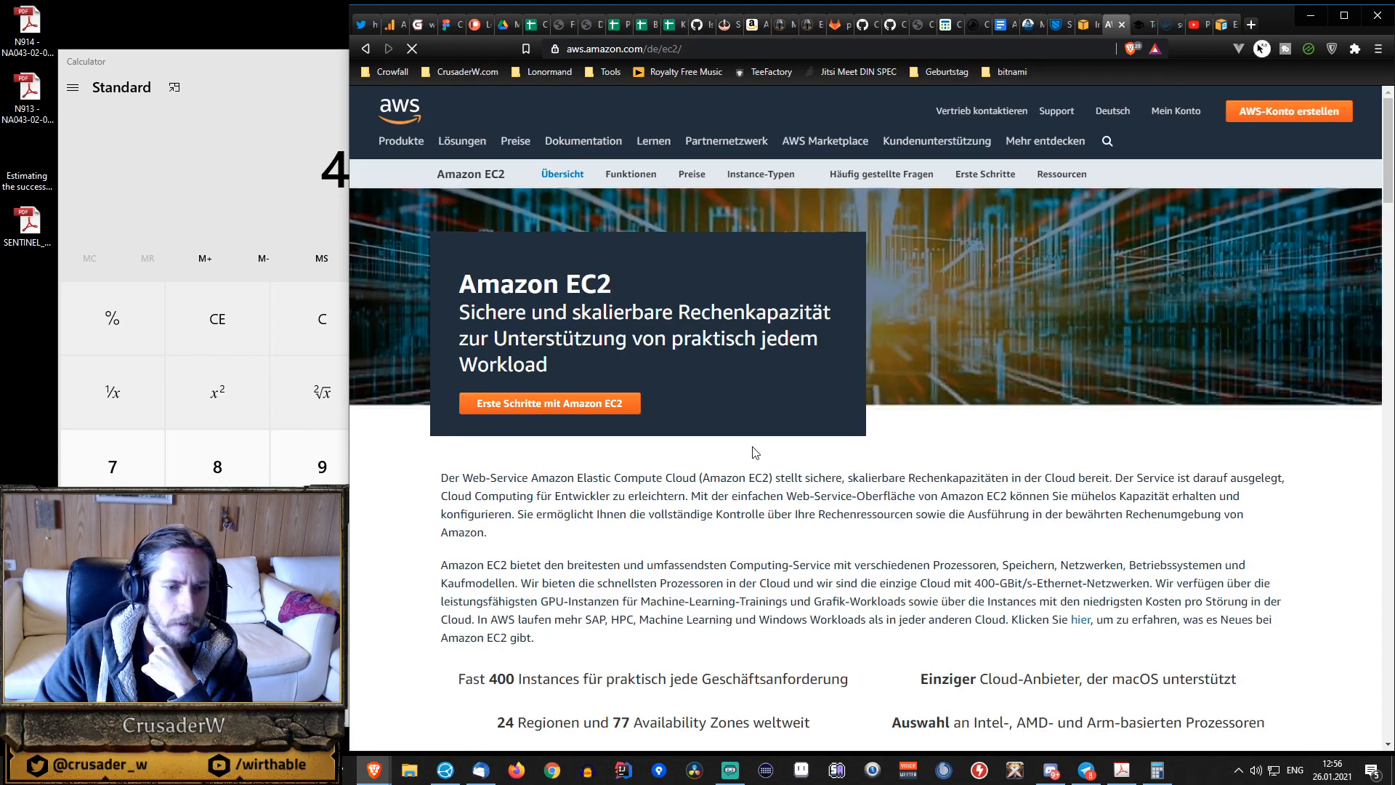
{"action": "scroll", "coordinate": [750, 435], "scroll_direction": "down", "scroll_amount": 6}
{"action": "scroll", "coordinate": [750, 435], "scroll_direction": "down", "scroll_amount": 18}
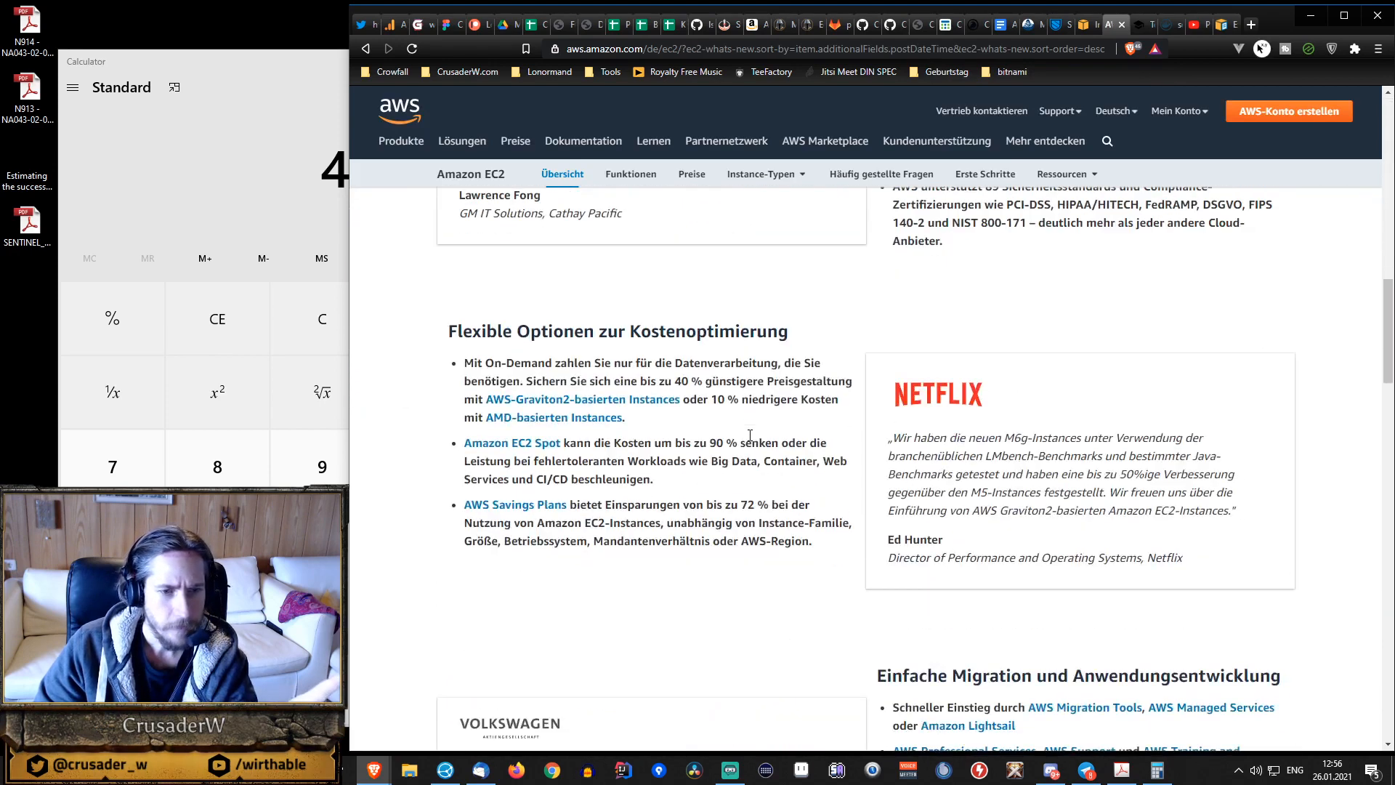
{"action": "scroll", "coordinate": [751, 443], "scroll_direction": "down", "scroll_amount": 10}
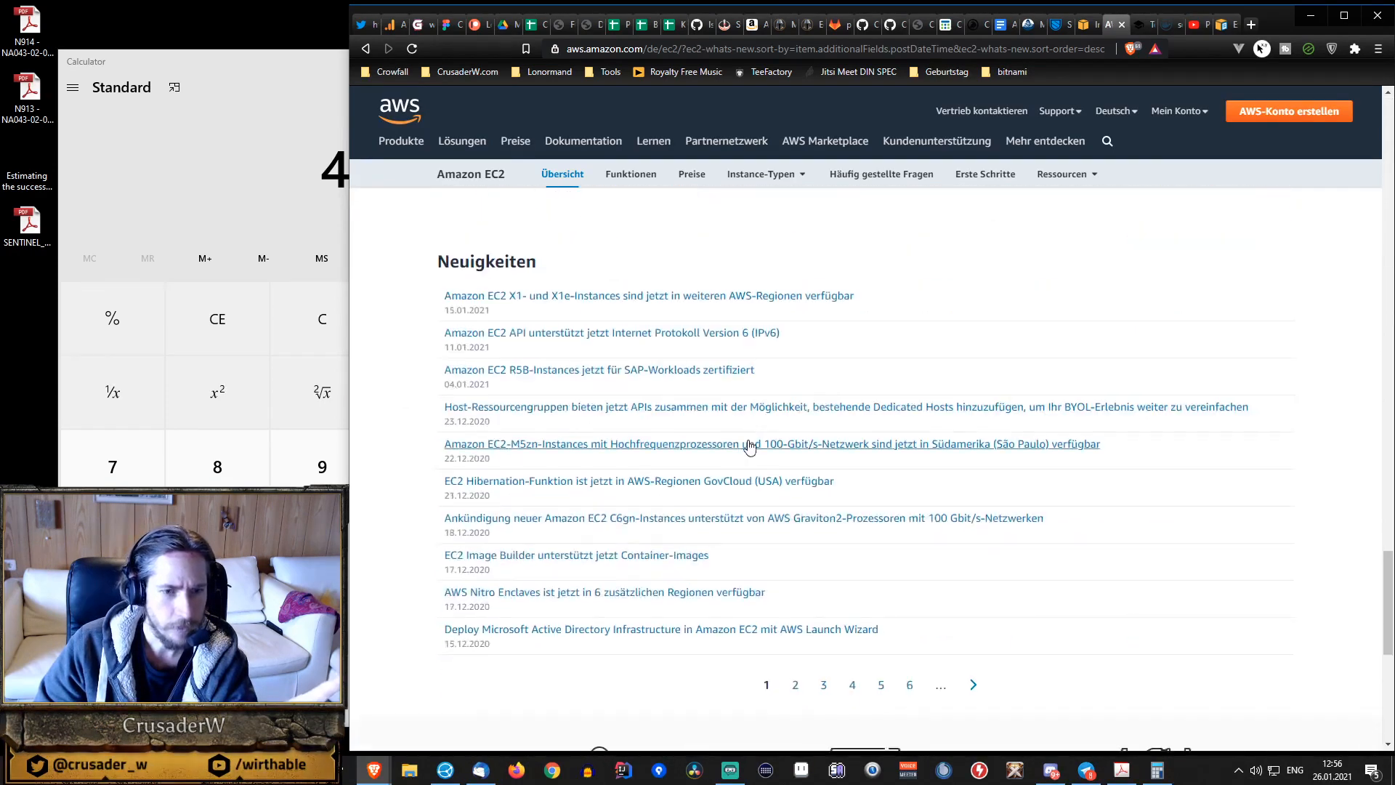
{"action": "scroll", "coordinate": [751, 449], "scroll_direction": "up", "scroll_amount": 5}
{"action": "scroll", "coordinate": [751, 450], "scroll_direction": "up", "scroll_amount": 10}
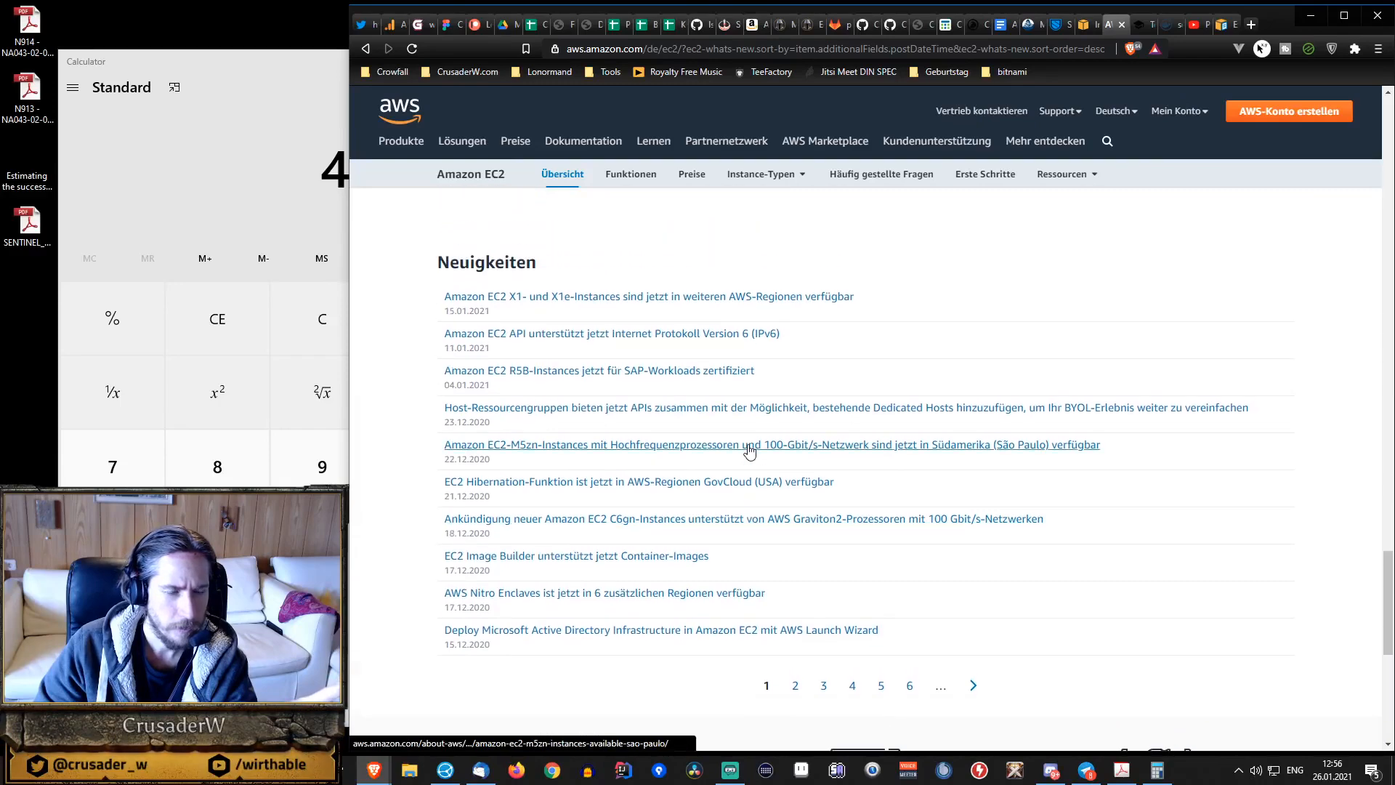
{"action": "scroll", "coordinate": [799, 487], "scroll_direction": "up", "scroll_amount": 12}
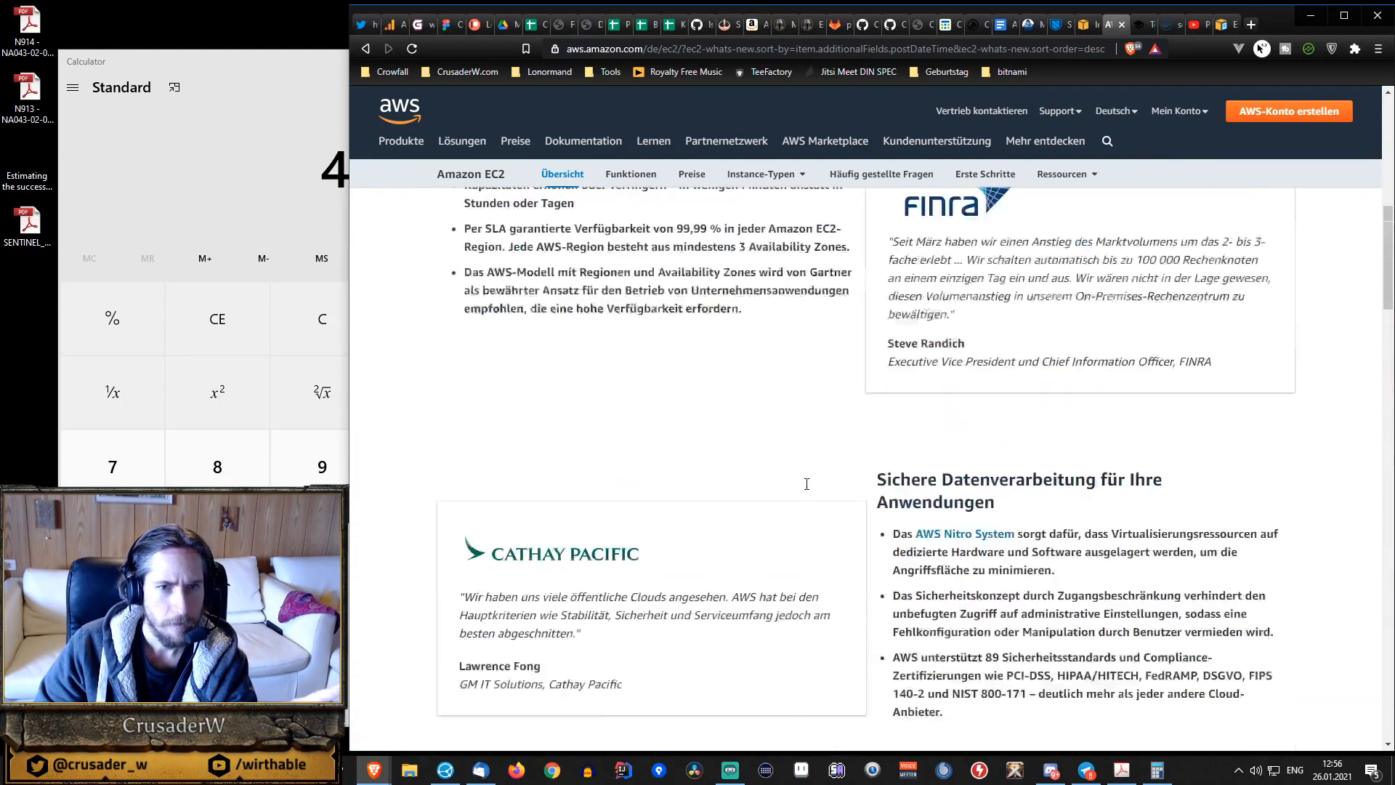
Open "Details zu Instance-Typen" for Amazon EC2 and look over the general-purpose Mac instance specifications.
{"action": "mouse_move", "coordinate": [770, 176]}
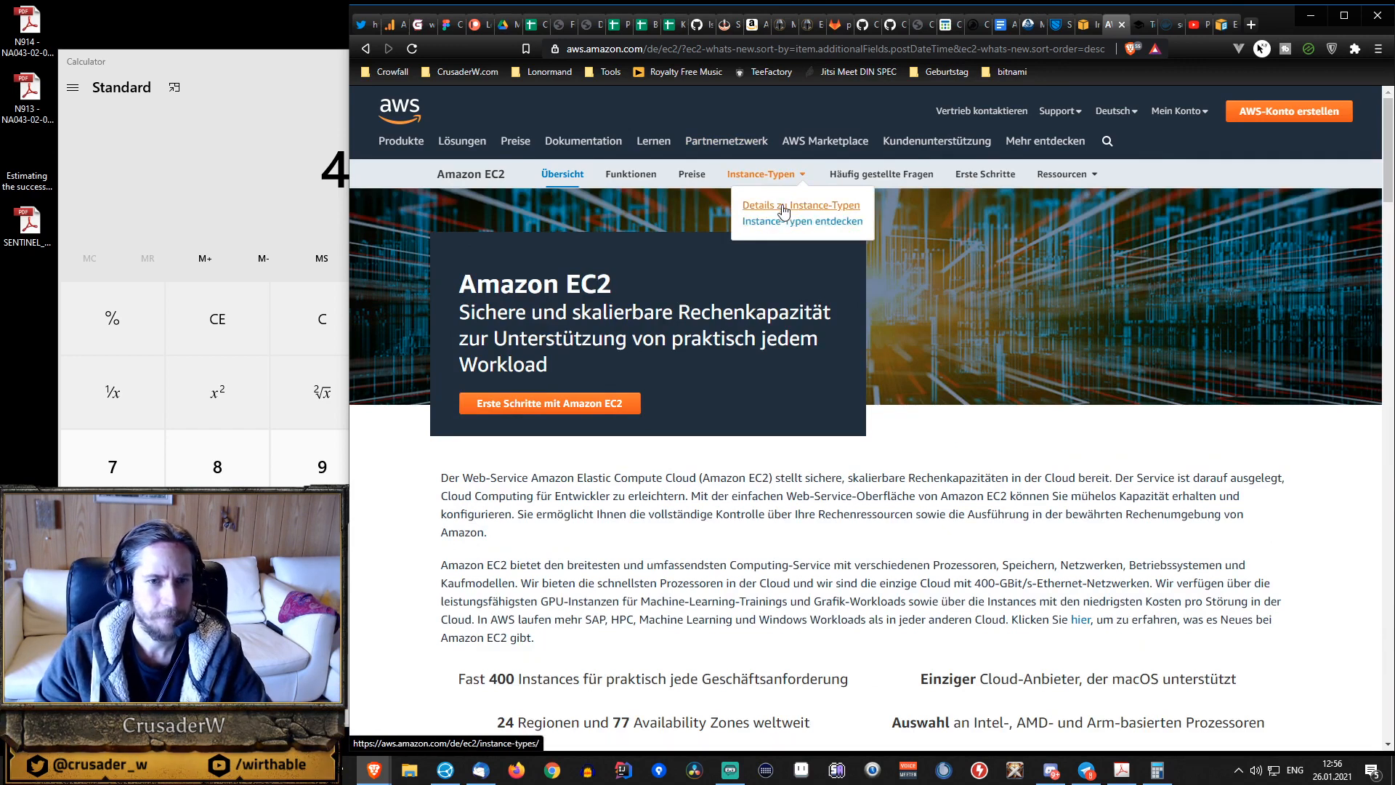
{"action": "left_click", "coordinate": [779, 206]}
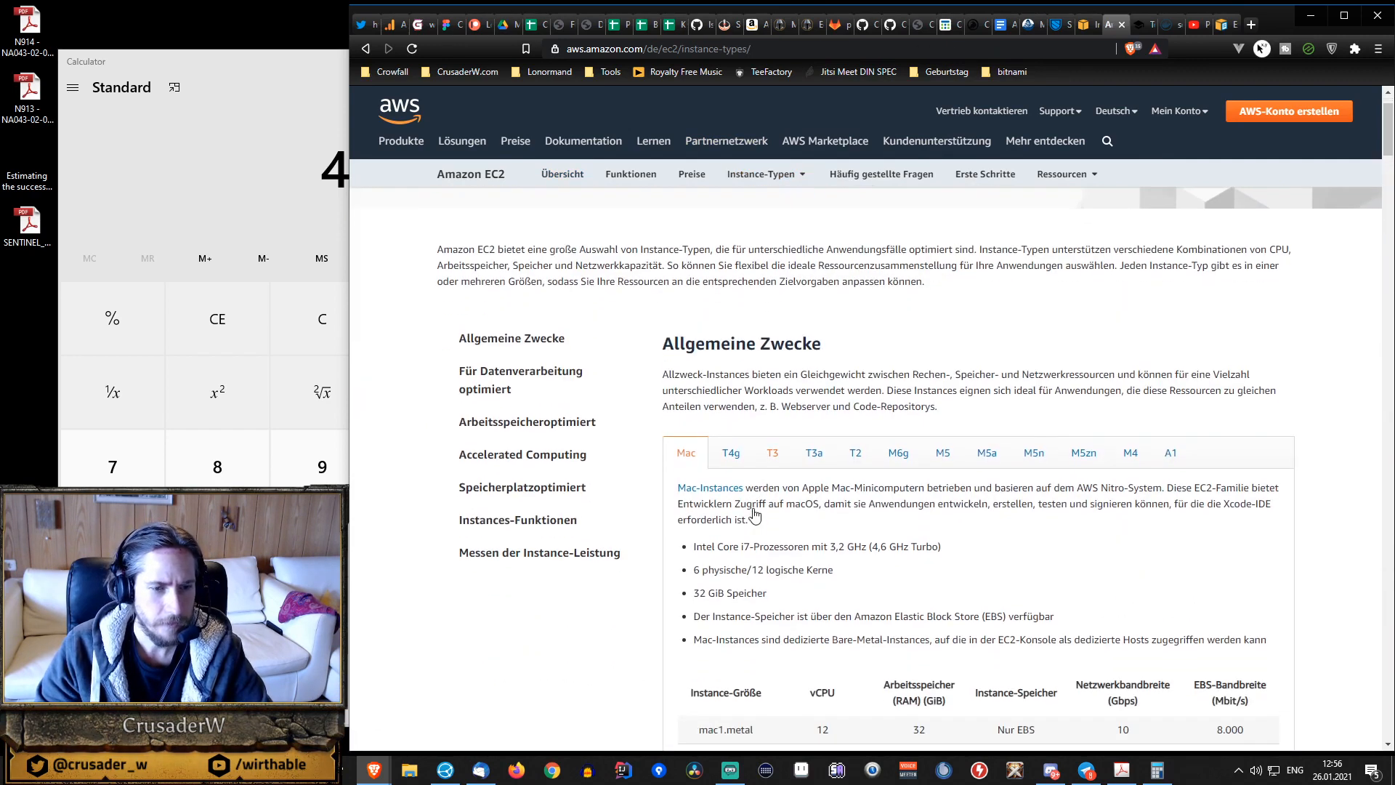
{"action": "scroll", "coordinate": [692, 454], "scroll_direction": "down", "scroll_amount": 2}
{"action": "scroll", "coordinate": [691, 454], "scroll_direction": "down", "scroll_amount": 2}
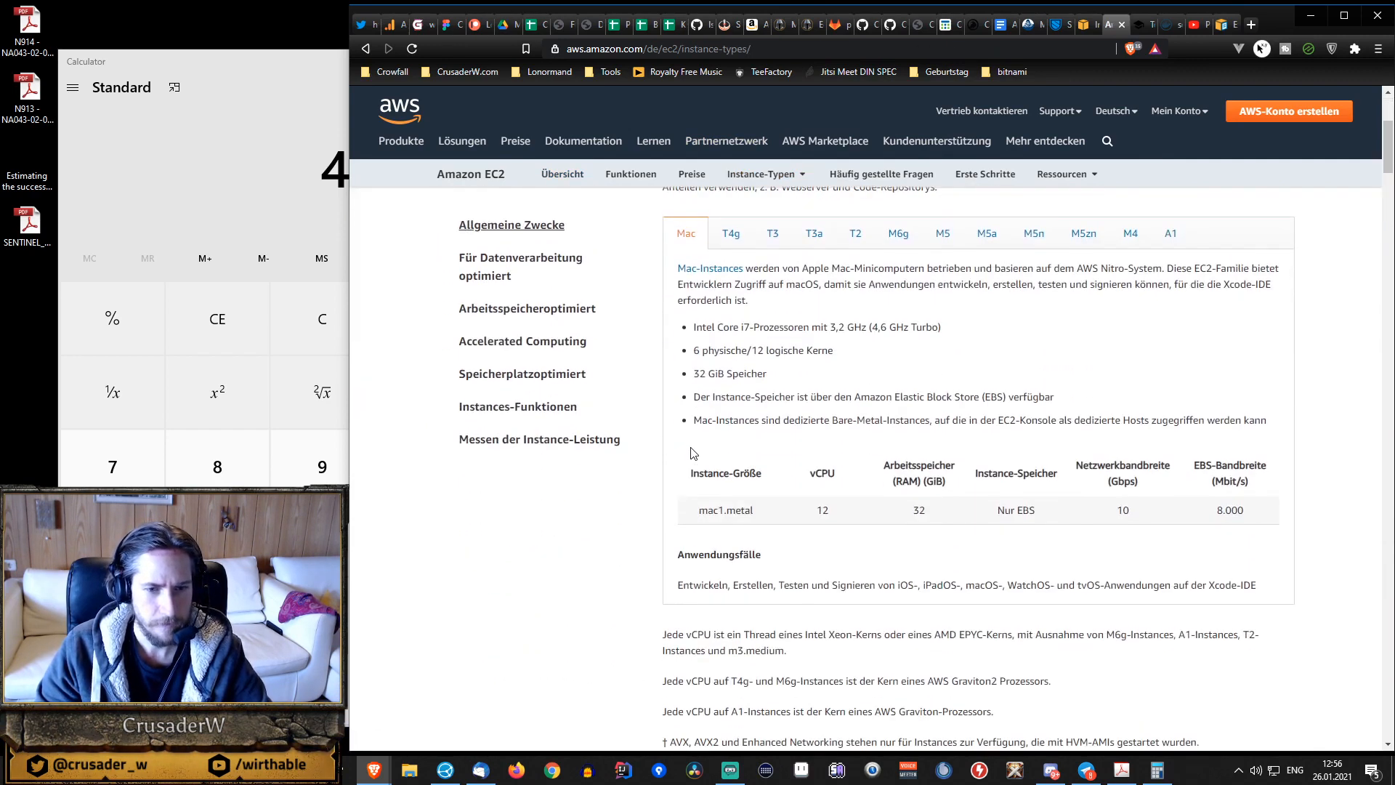
{"action": "scroll", "coordinate": [692, 455], "scroll_direction": "down", "scroll_amount": 2}
{"action": "scroll", "coordinate": [692, 454], "scroll_direction": "up", "scroll_amount": 3}
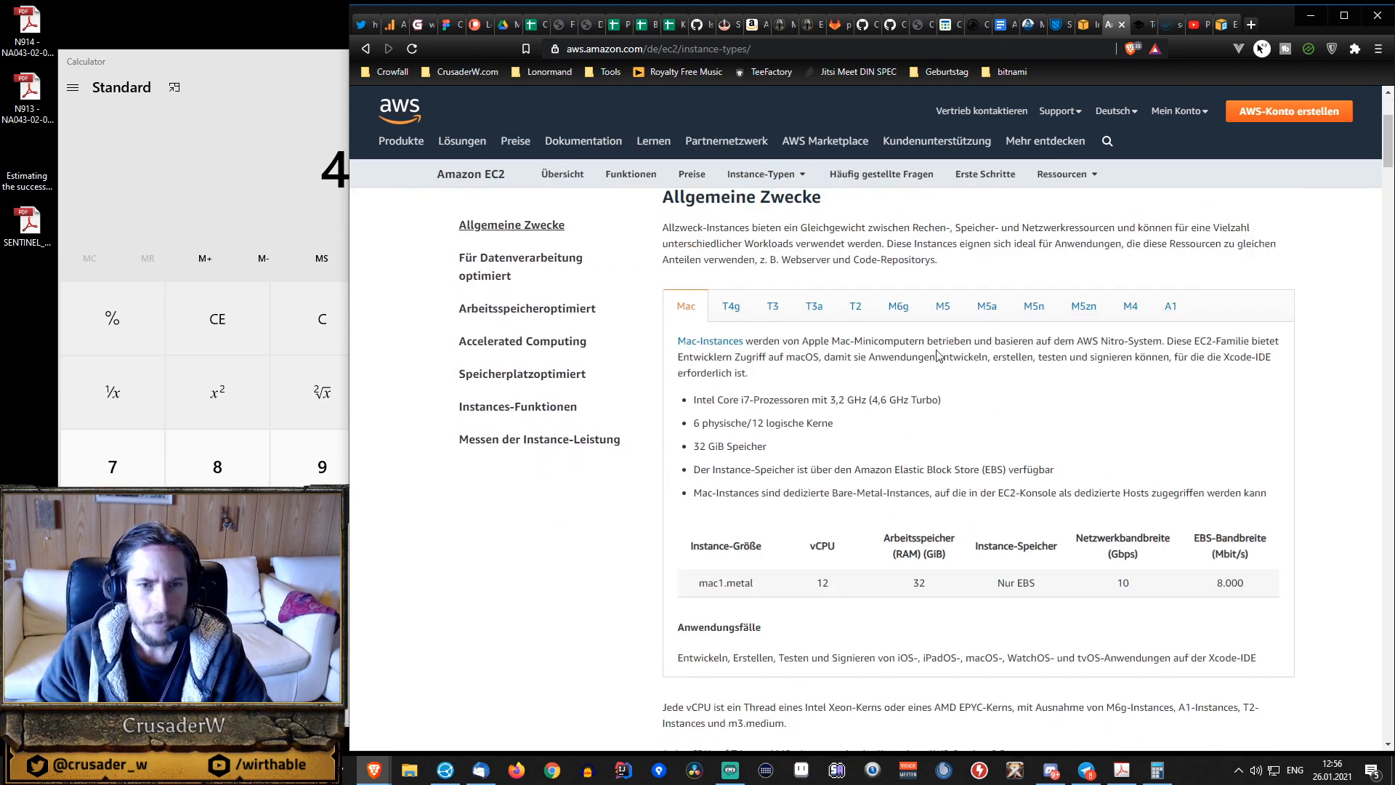
Show the A1 instance family and examine its specification table, highlighting the network performance of the large size.
{"action": "left_click", "coordinate": [1173, 308]}
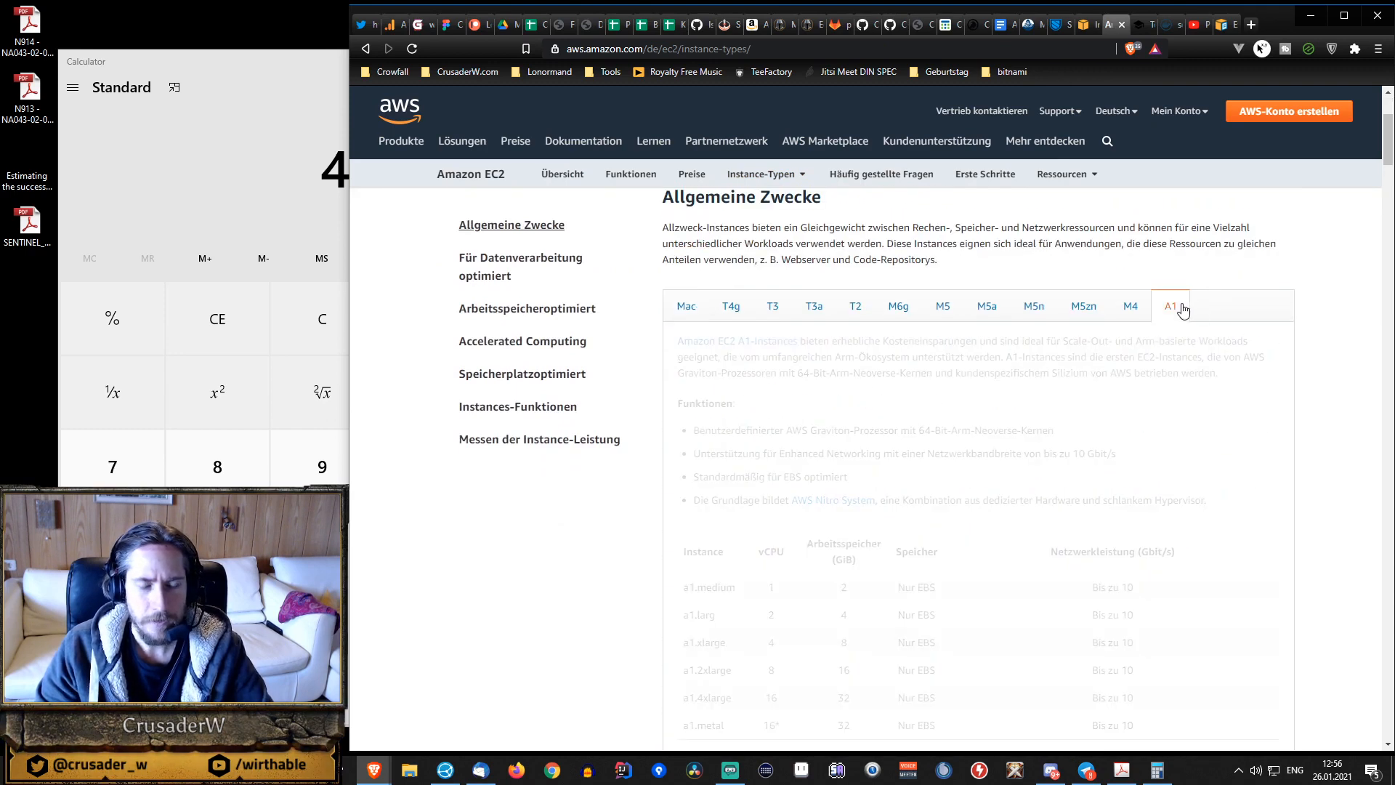
{"action": "scroll", "coordinate": [1014, 396], "scroll_direction": "down", "scroll_amount": 3}
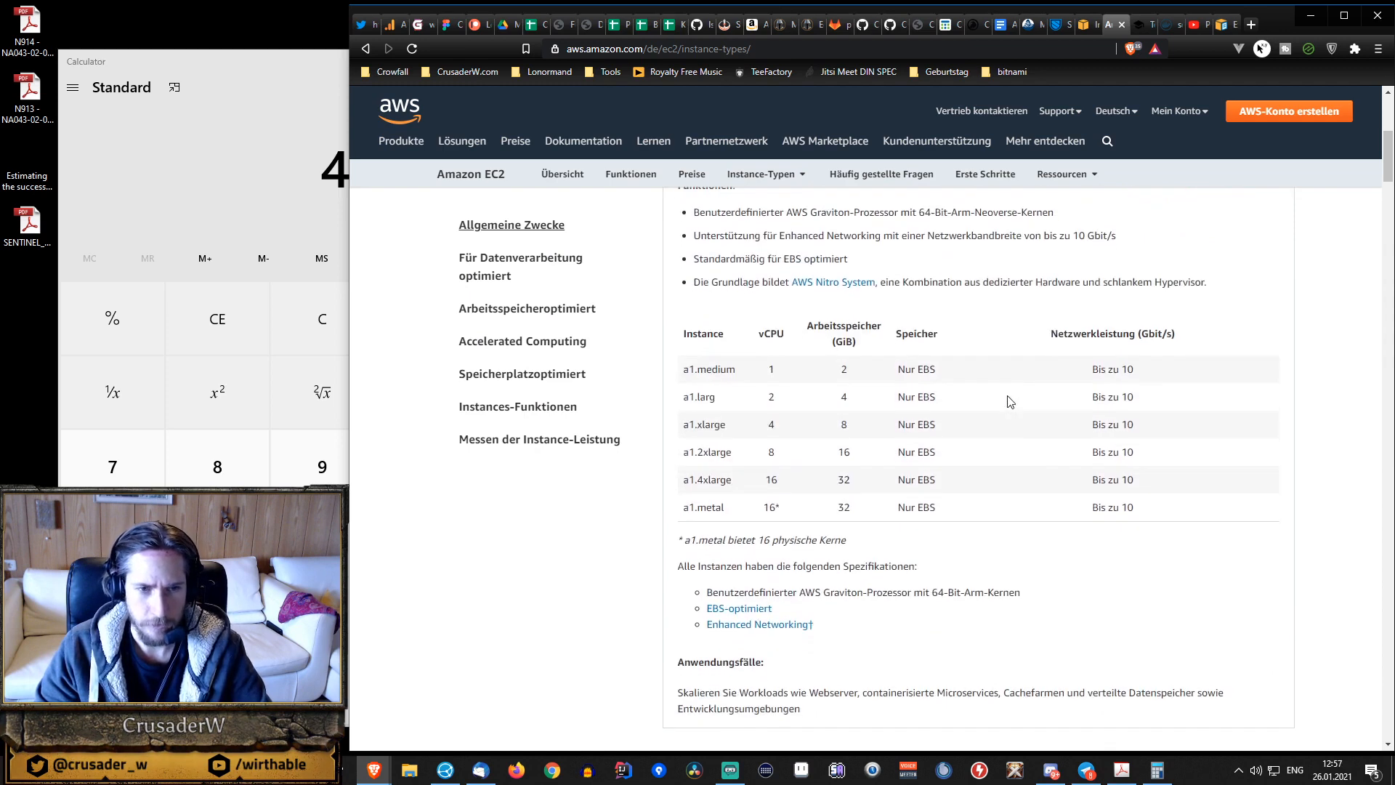
{"action": "left_click_drag", "start_coordinate": [1093, 397], "coordinate": [1146, 401]}
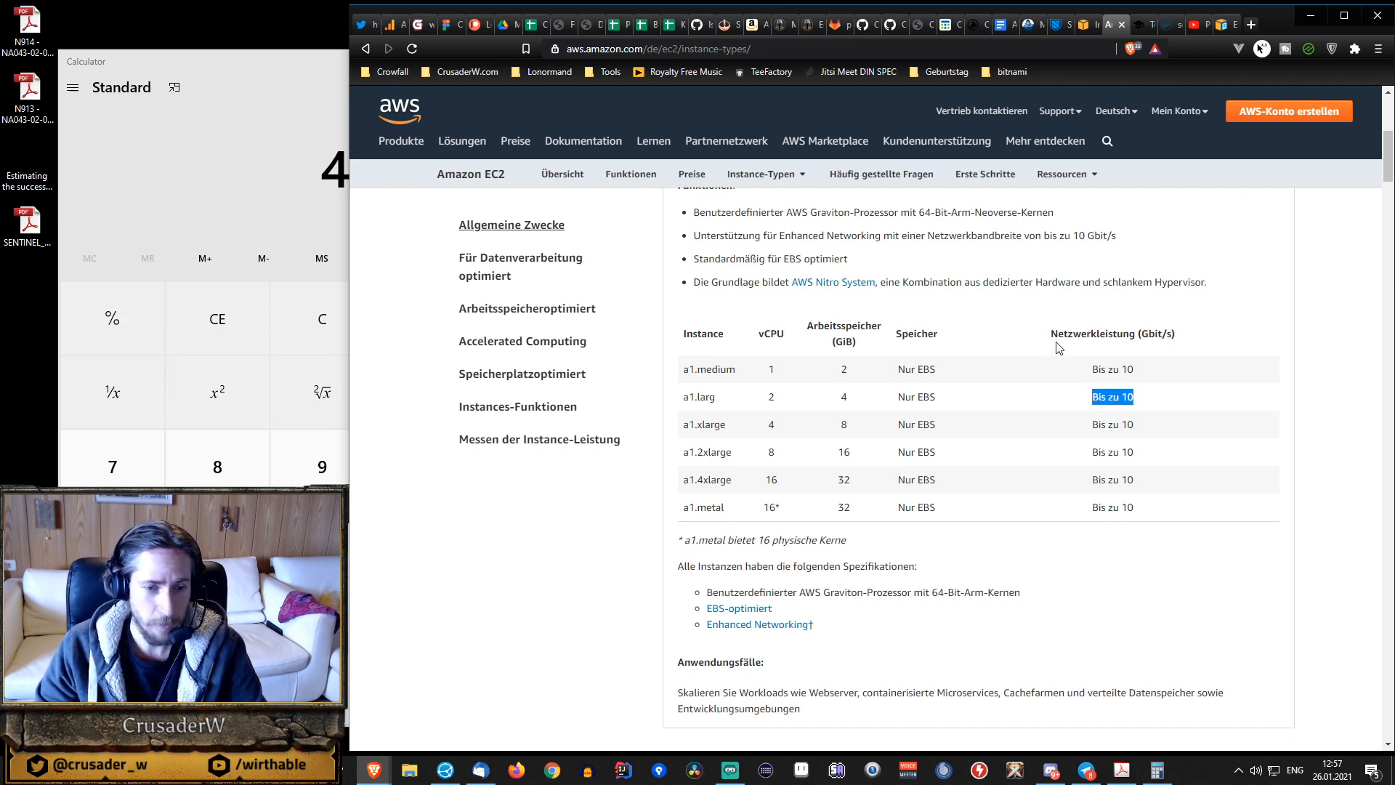
{"action": "scroll", "coordinate": [1054, 353], "scroll_direction": "down", "scroll_amount": 2}
{"action": "scroll", "coordinate": [1032, 367], "scroll_direction": "up", "scroll_amount": 2}
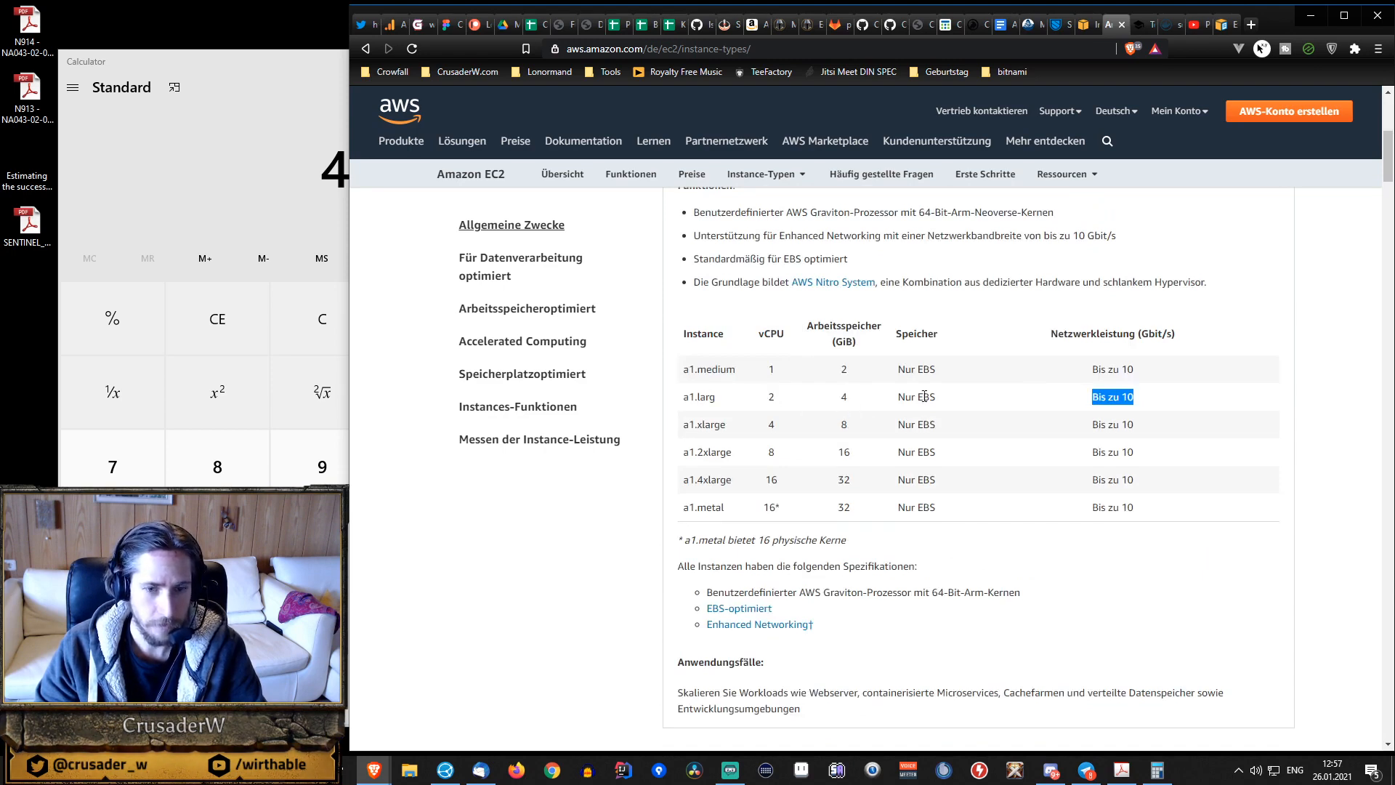
{"action": "scroll", "coordinate": [924, 396], "scroll_direction": "up", "scroll_amount": 2}
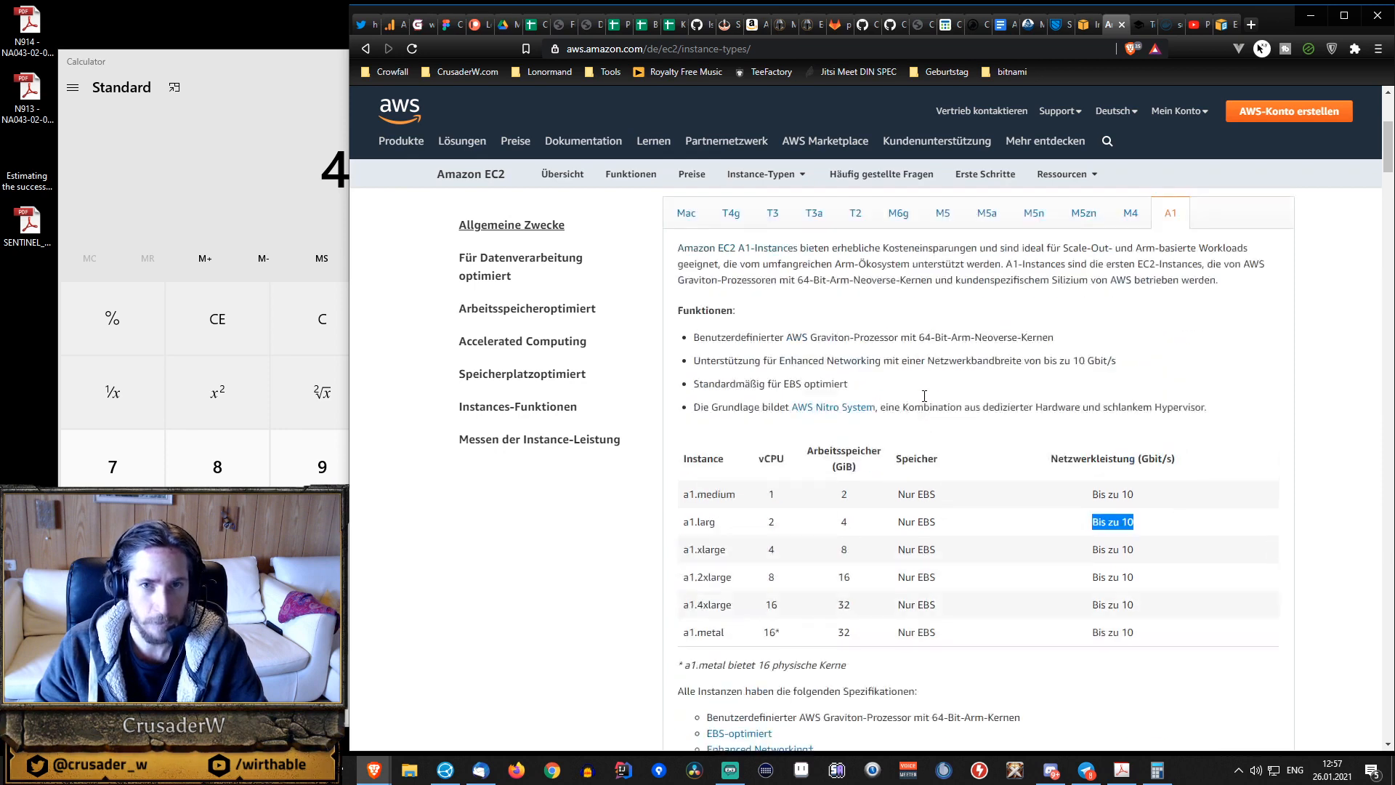
Check the minimum cores, RAM and storage in the Sentinel dVPN node hosting guide, and glance at the AWS guide on extending a Linux file system.
{"action": "left_click", "coordinate": [1141, 26]}
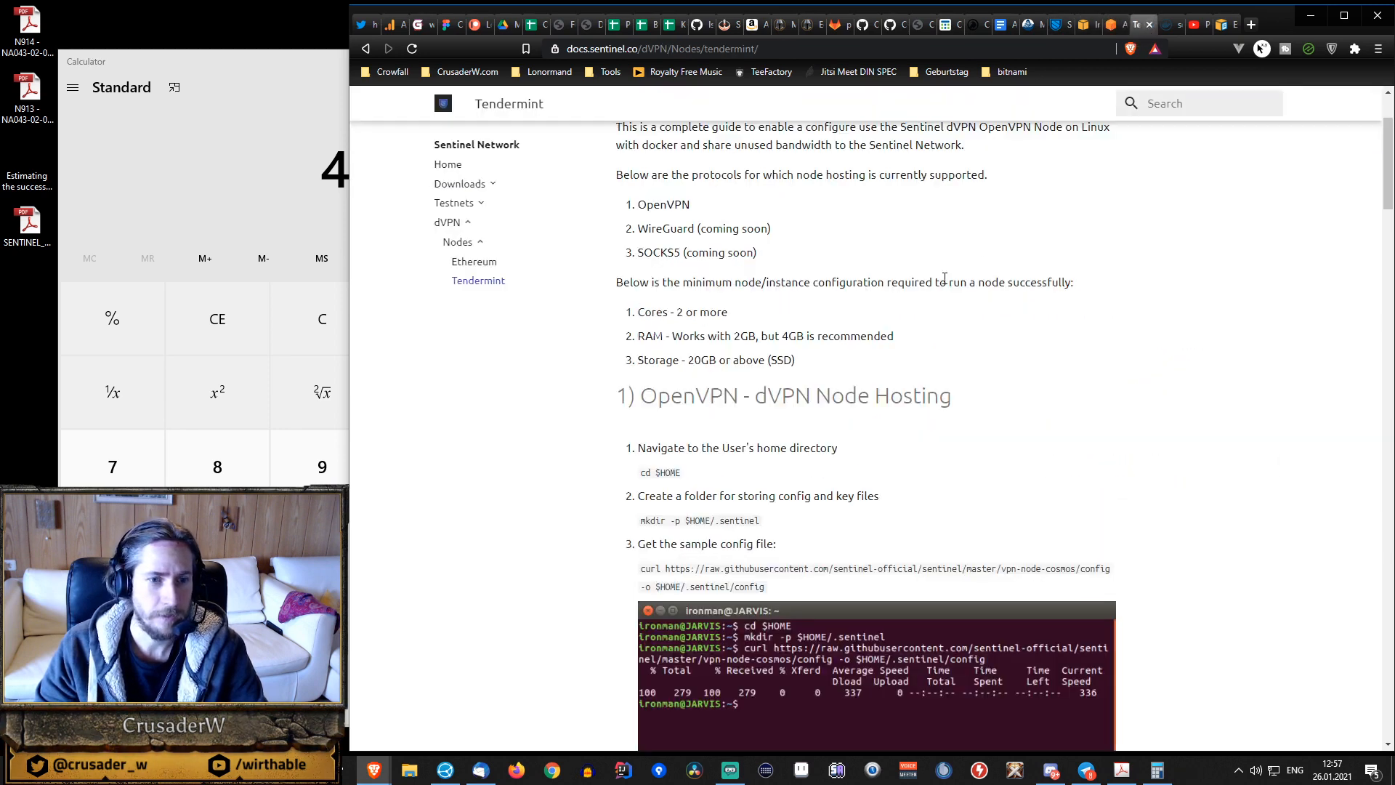
{"action": "scroll", "coordinate": [727, 290], "scroll_direction": "up", "scroll_amount": 2}
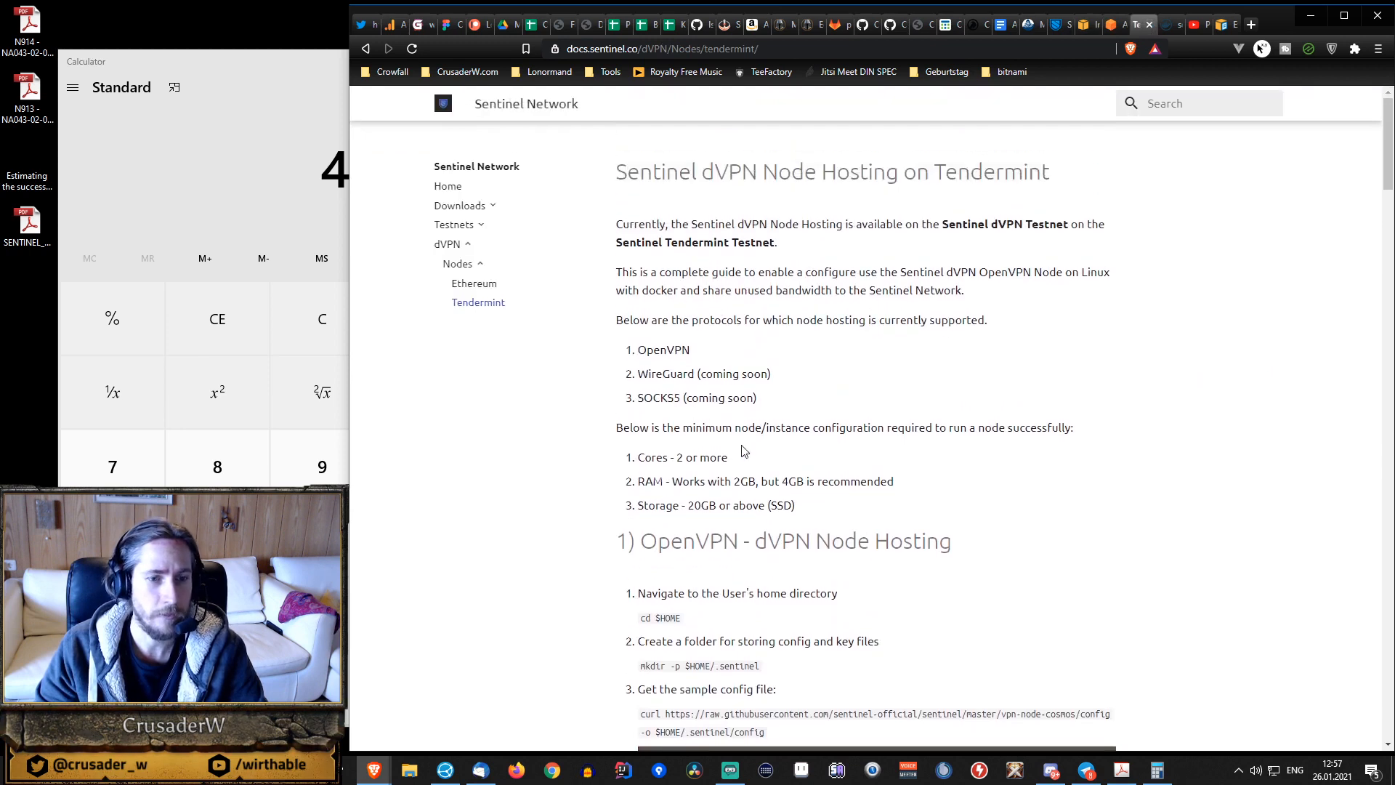
{"action": "left_click_drag", "start_coordinate": [638, 457], "coordinate": [827, 485]}
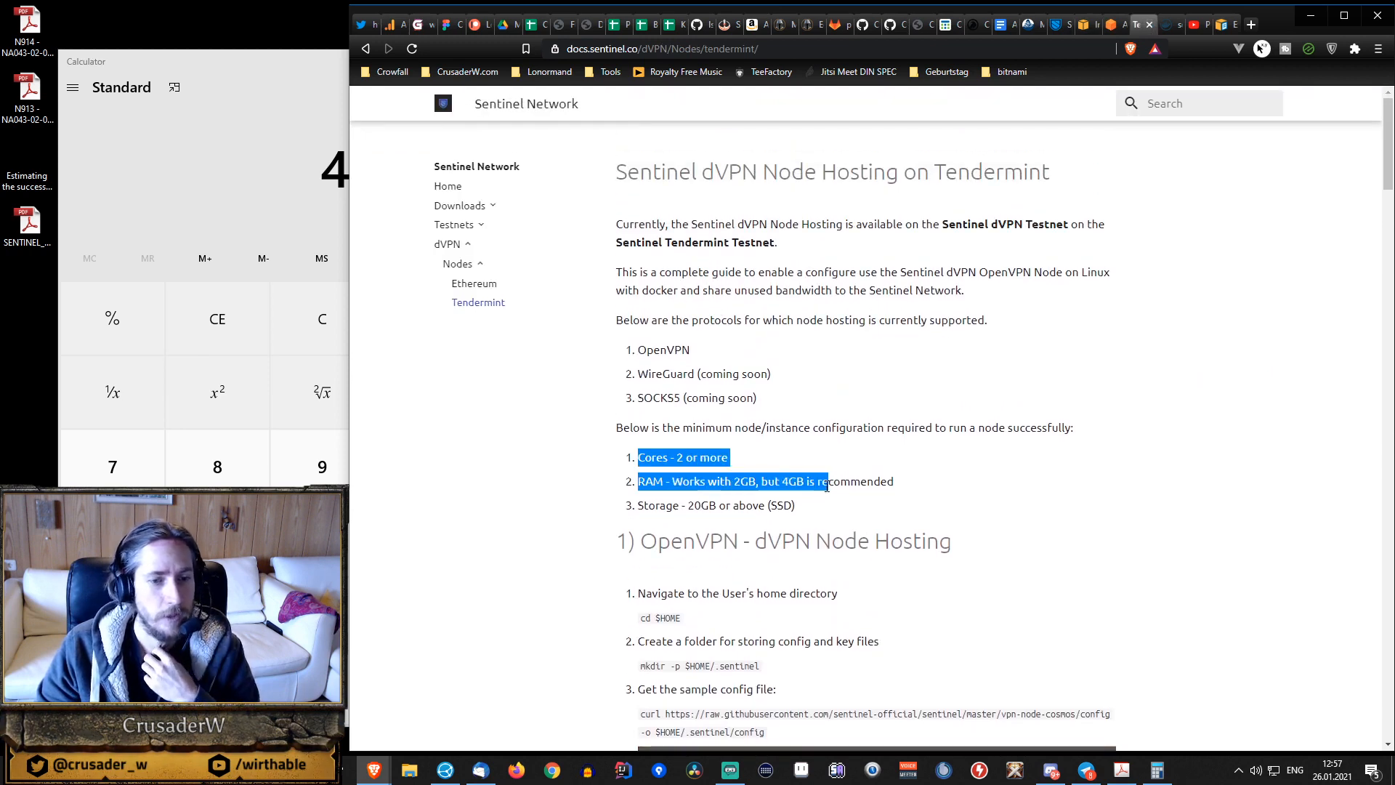
{"action": "left_click_drag", "start_coordinate": [649, 504], "coordinate": [747, 508]}
{"action": "left_click", "coordinate": [735, 511]}
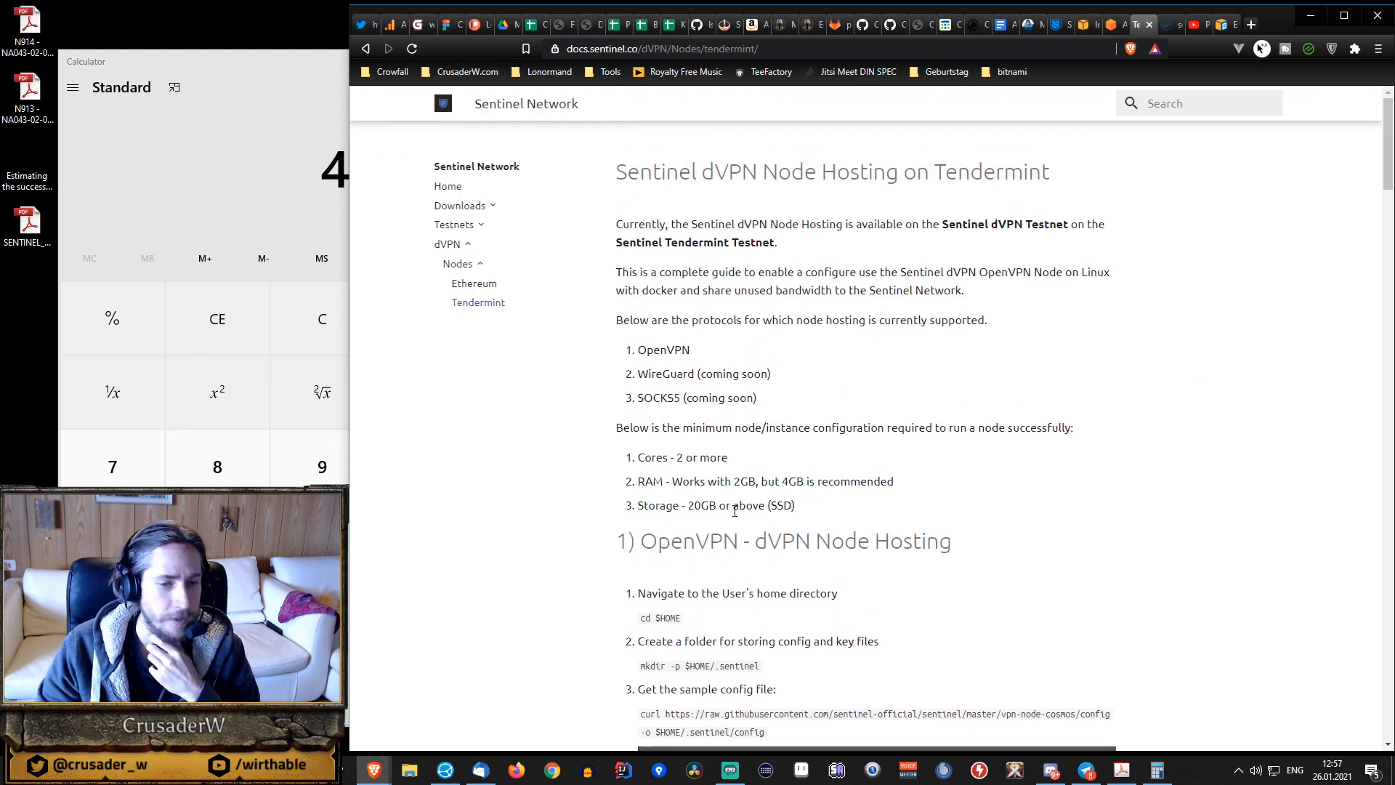
{"action": "left_click_drag", "start_coordinate": [646, 507], "coordinate": [732, 508]}
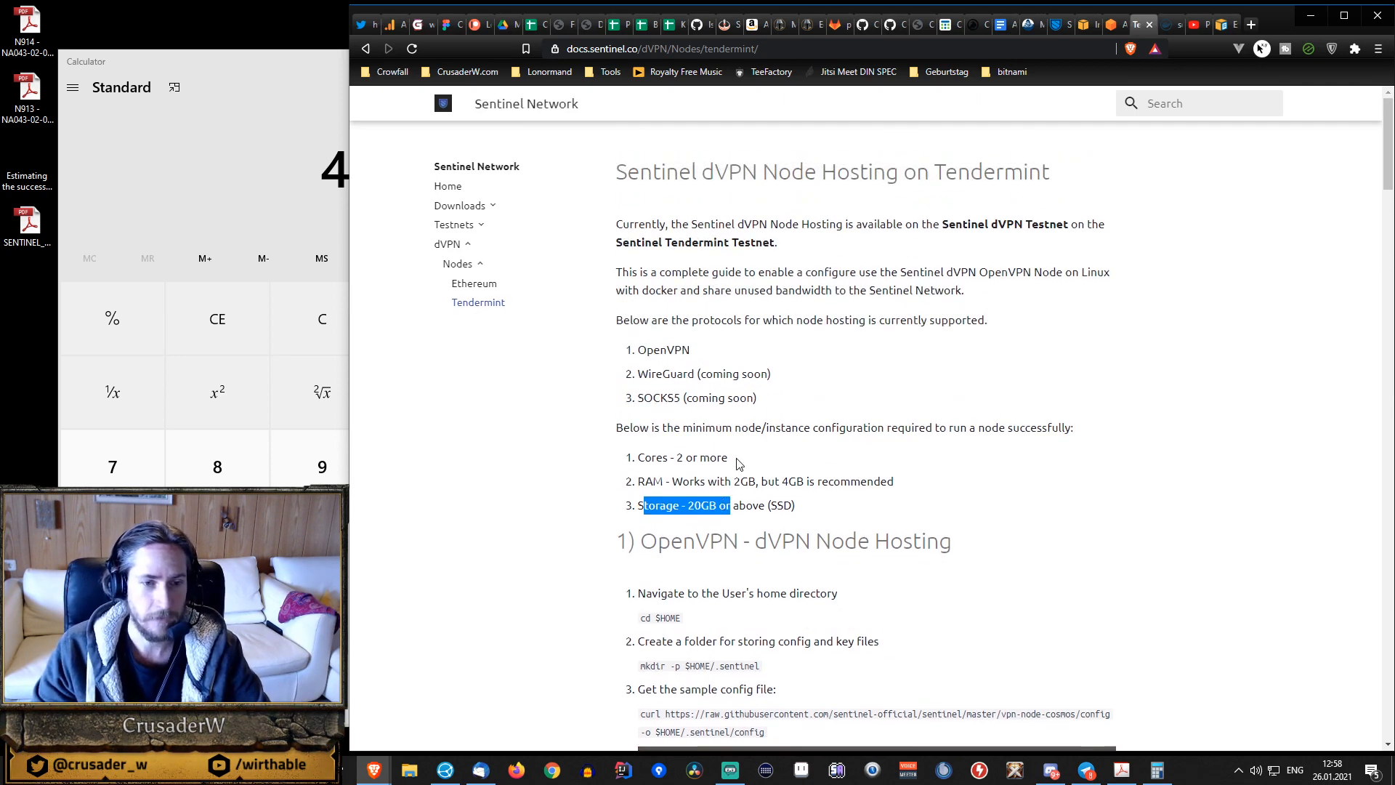
{"action": "left_click", "coordinate": [1227, 24]}
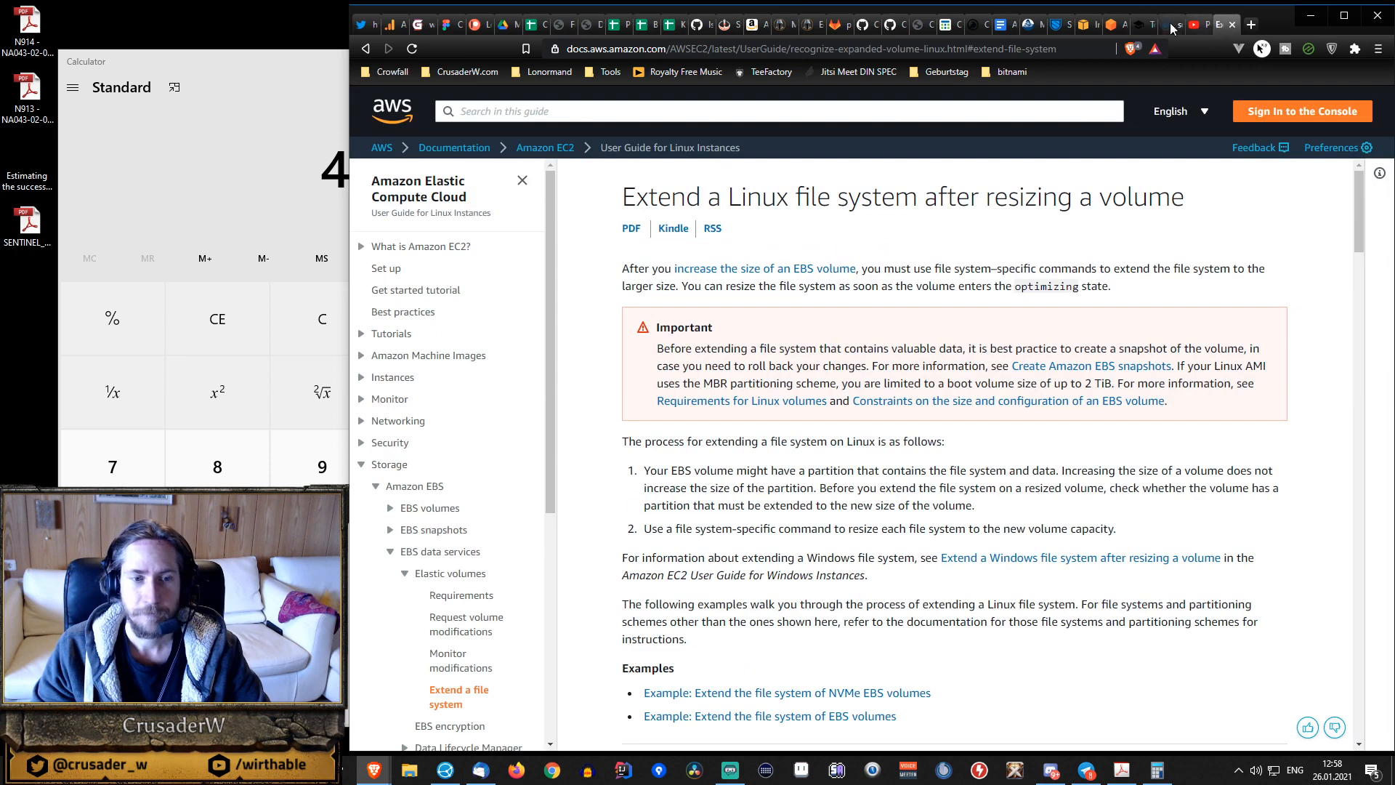
Return to the EC2 instance types, show the M5n family, and examine the m5n.large vCPU, memory and instance storage specifications.
{"action": "left_click", "coordinate": [1120, 25]}
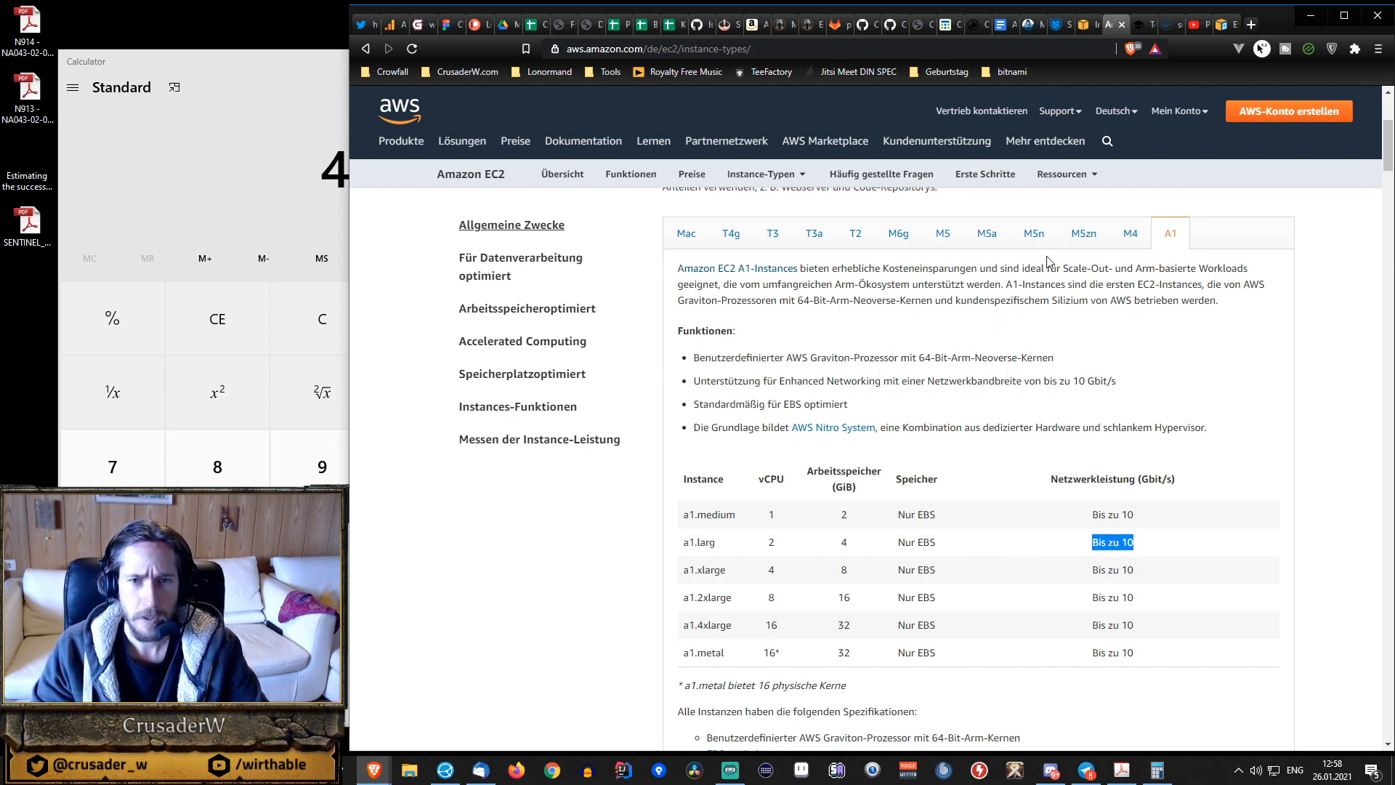
{"action": "left_click", "coordinate": [1033, 235]}
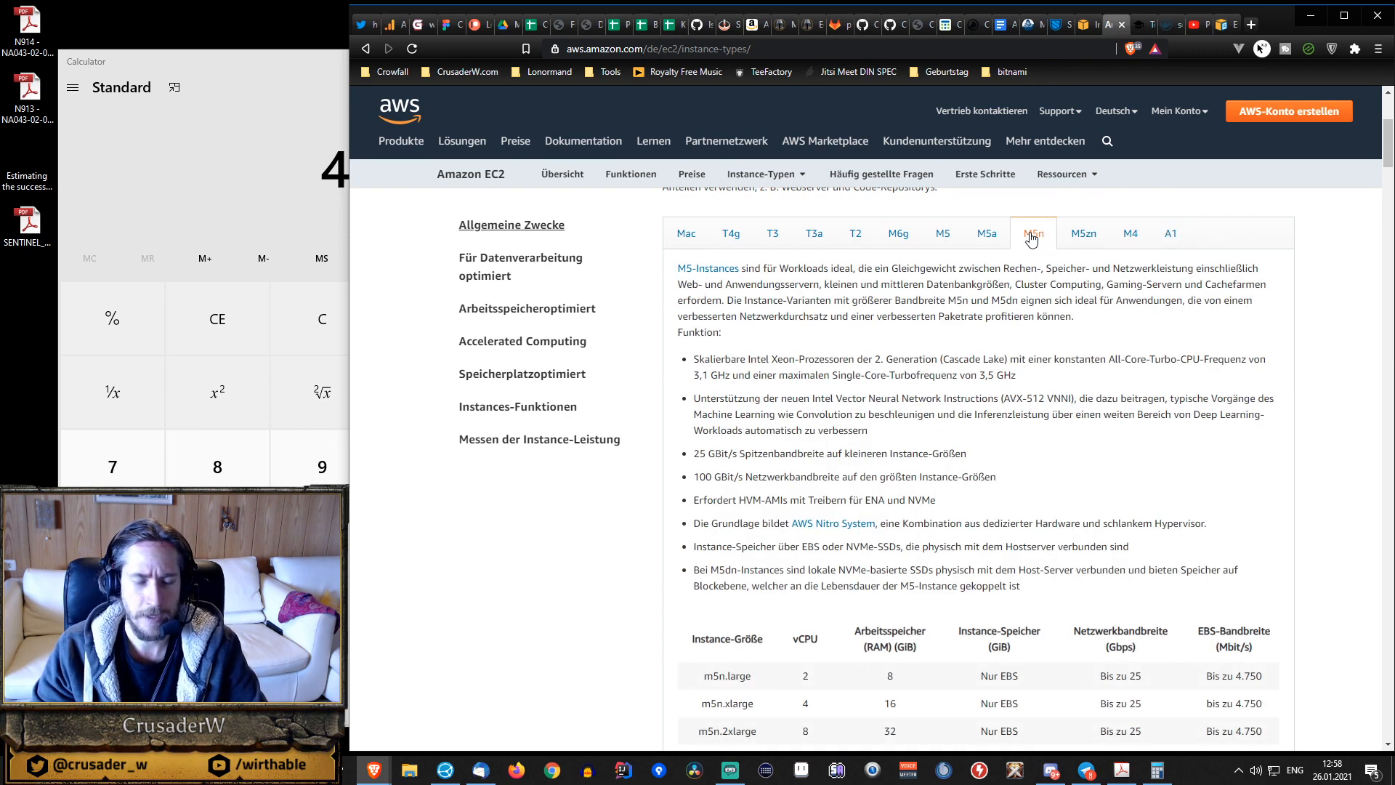
{"action": "scroll", "coordinate": [1033, 240], "scroll_direction": "down", "scroll_amount": 1}
{"action": "scroll", "coordinate": [1033, 240], "scroll_direction": "up", "scroll_amount": 1}
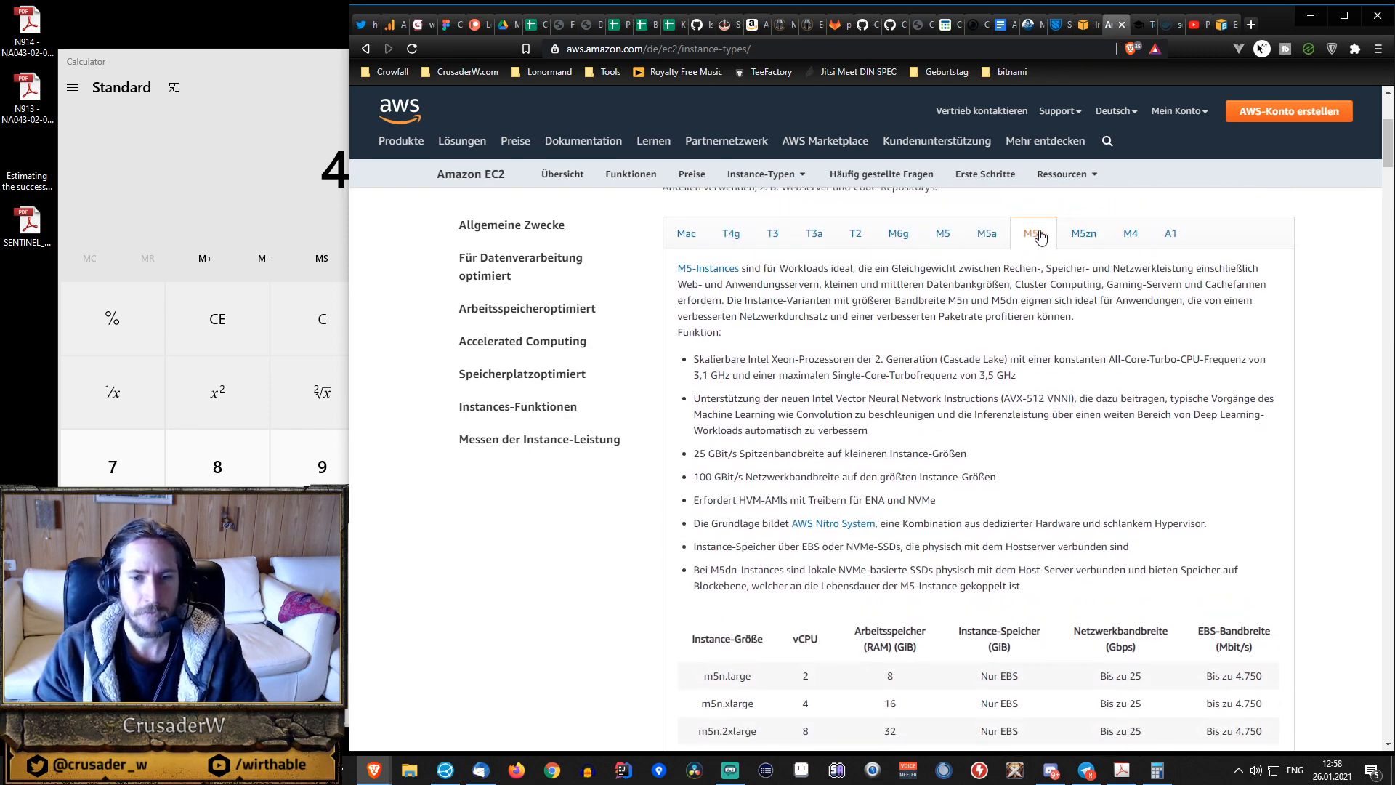
{"action": "scroll", "coordinate": [894, 401], "scroll_direction": "down", "scroll_amount": 2}
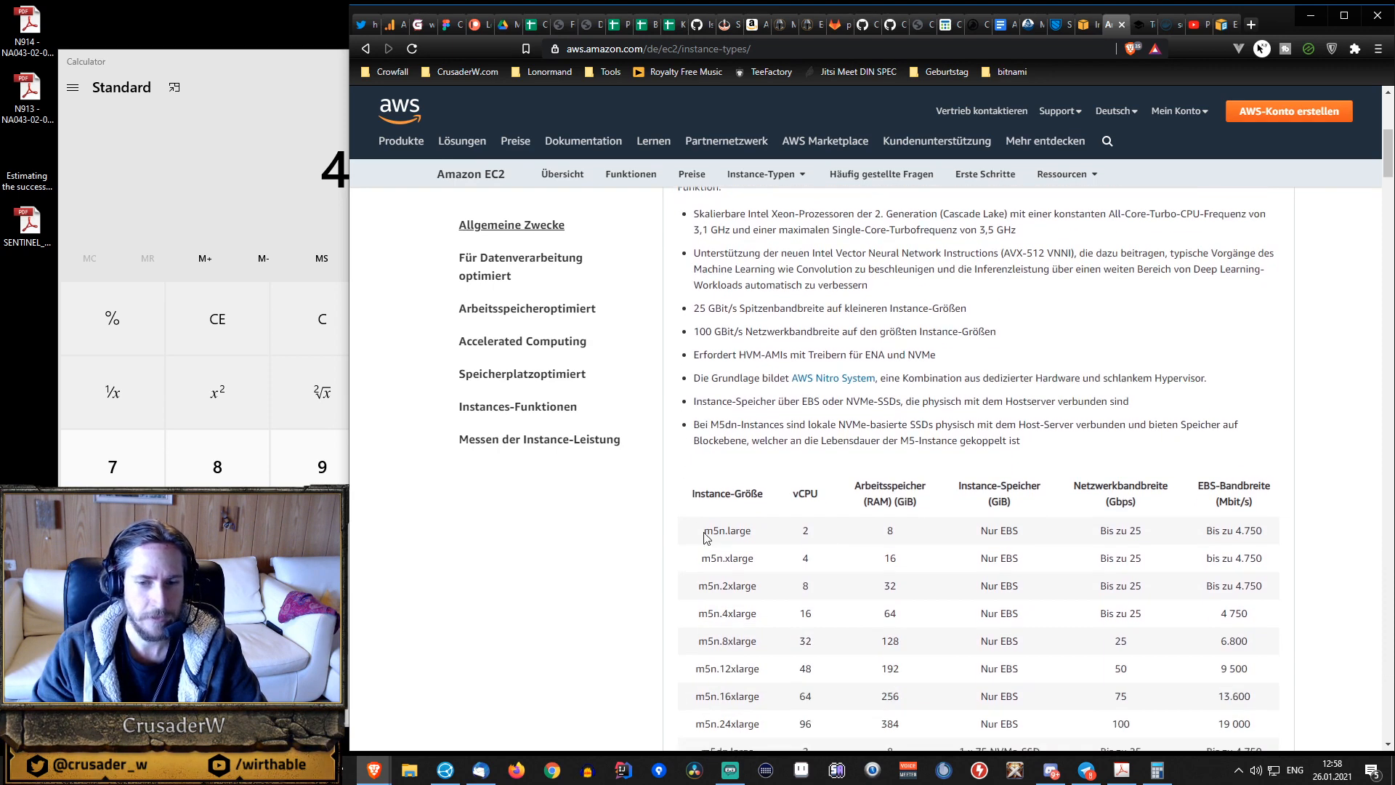
{"action": "left_click_drag", "start_coordinate": [704, 532], "coordinate": [753, 536]}
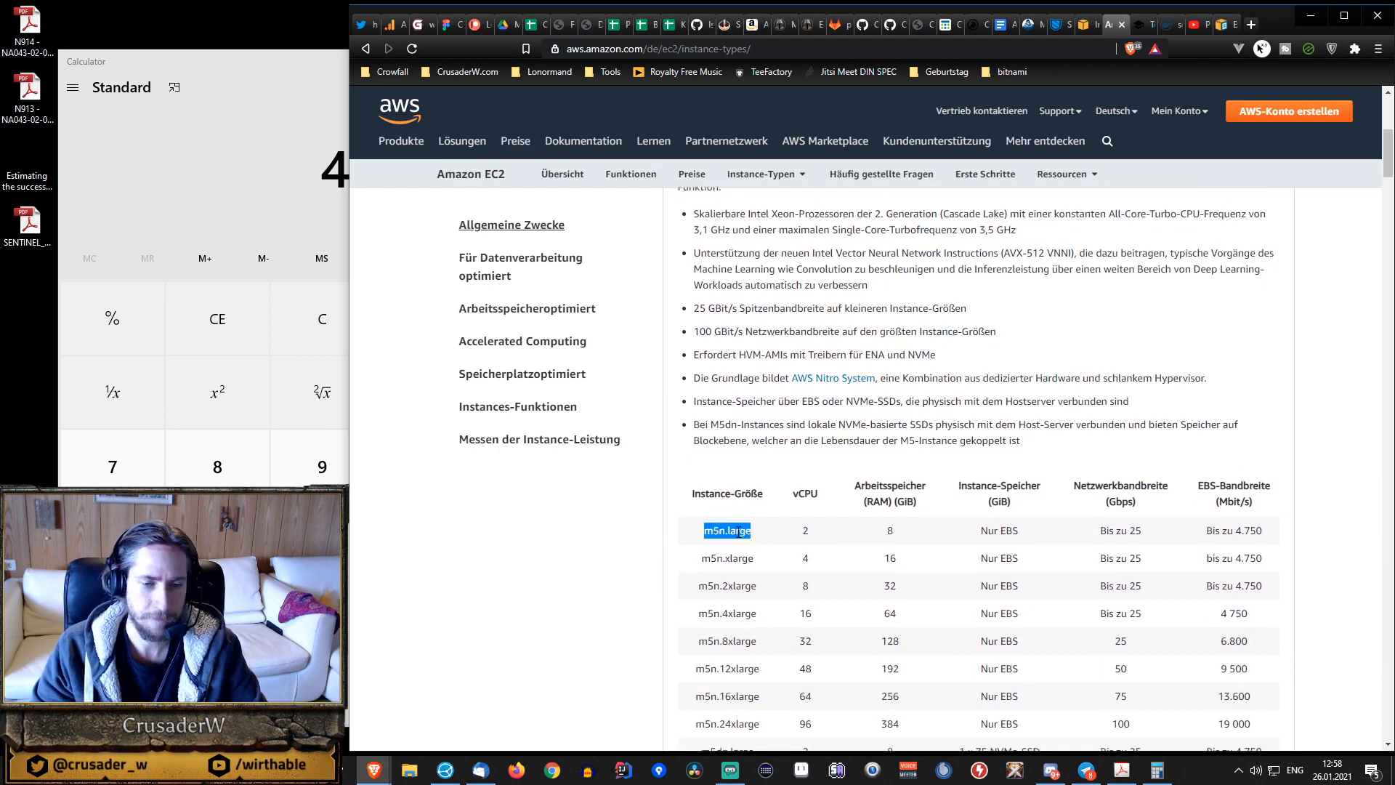
{"action": "left_click_drag", "start_coordinate": [794, 528], "coordinate": [1022, 537]}
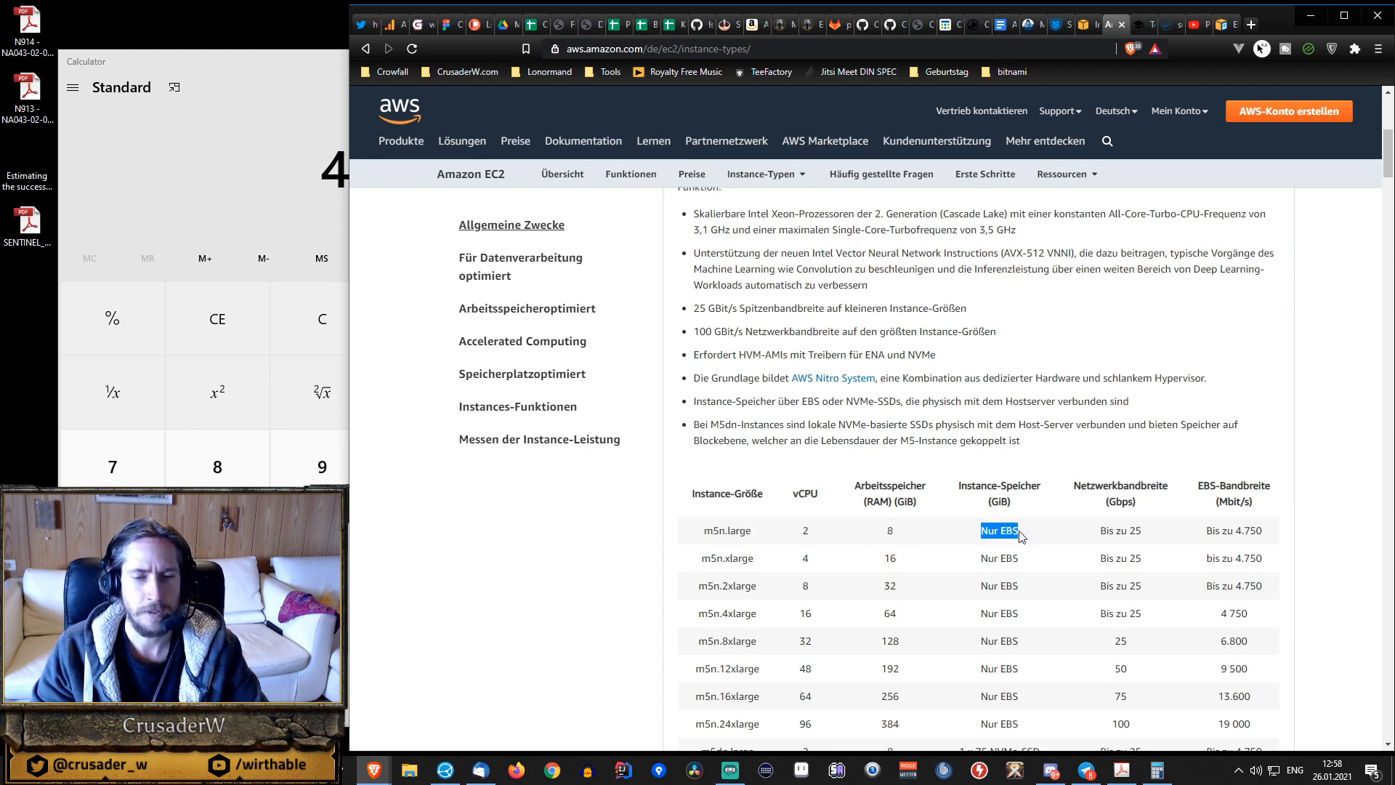
{"action": "scroll", "coordinate": [1014, 523], "scroll_direction": "up", "scroll_amount": 3}
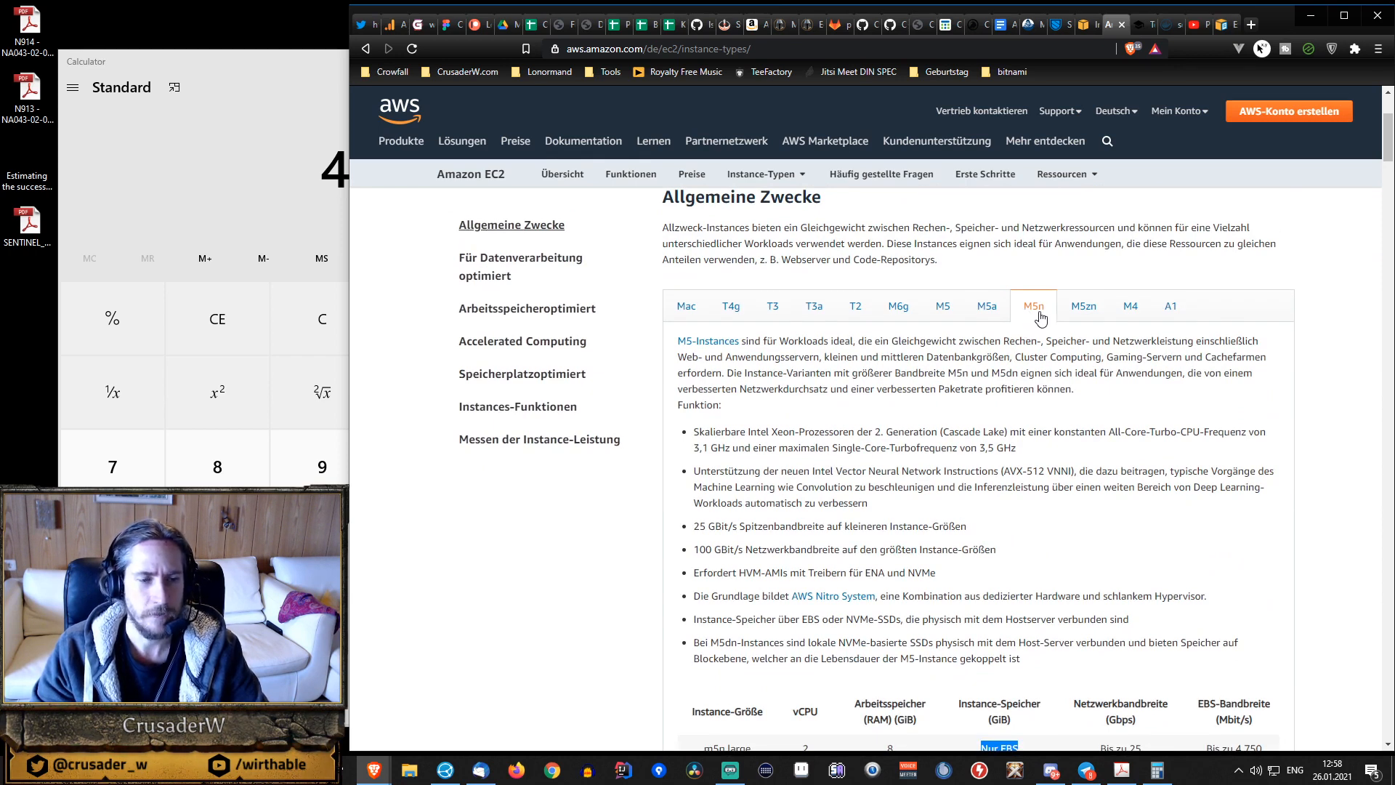
Examine the M5n instance storage description, highlighting the NVMe-SSDs mention.
{"action": "scroll", "coordinate": [974, 403], "scroll_direction": "down", "scroll_amount": 1}
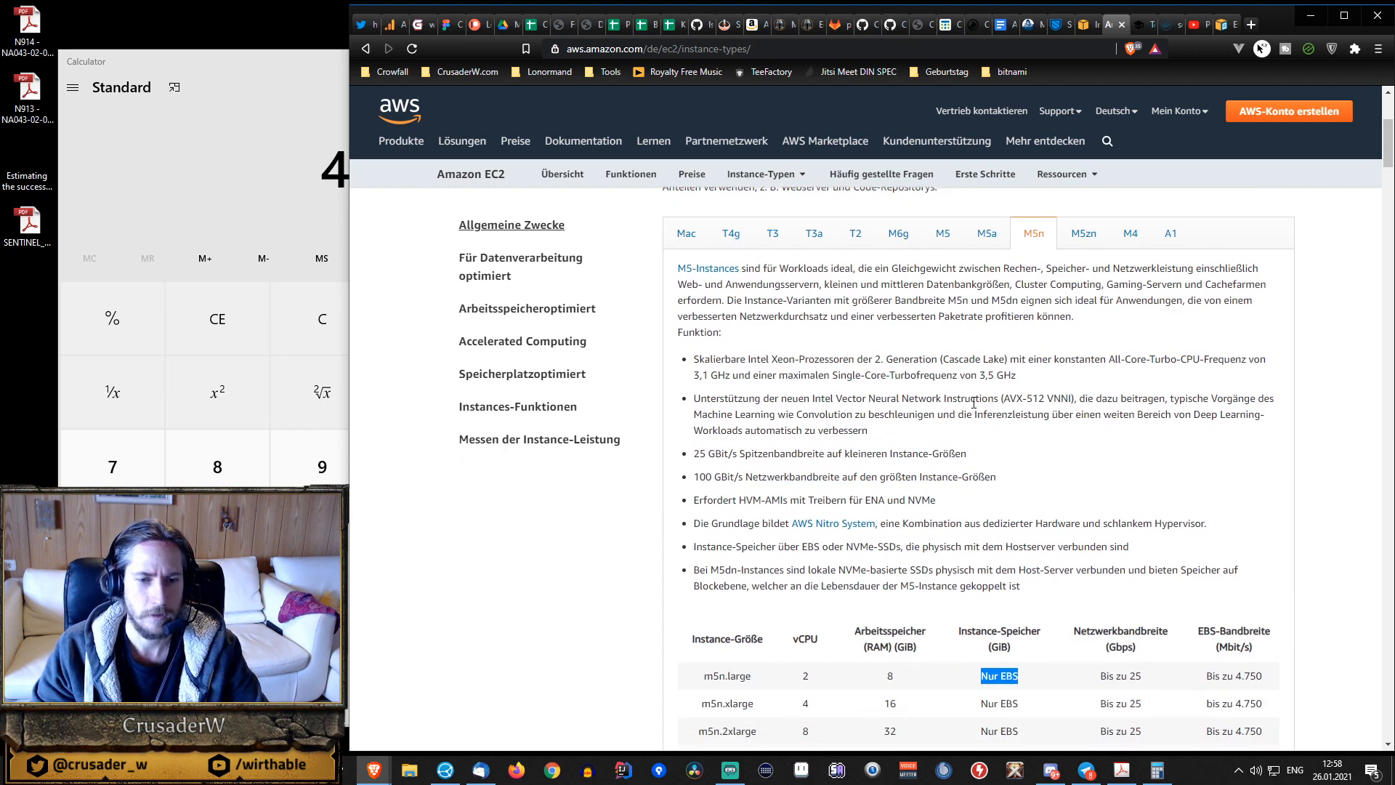
{"action": "left_click", "coordinate": [824, 550]}
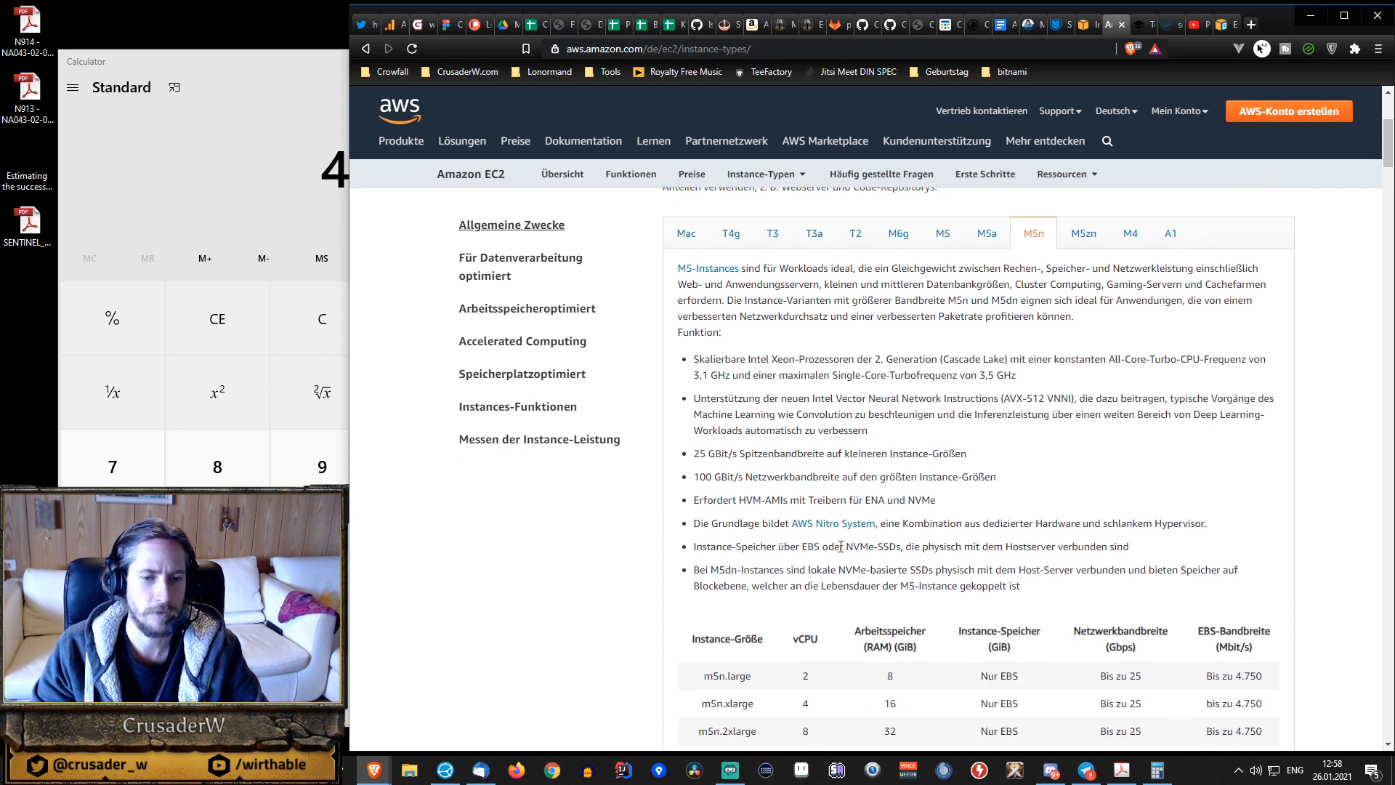
{"action": "left_click_drag", "start_coordinate": [846, 547], "coordinate": [901, 549]}
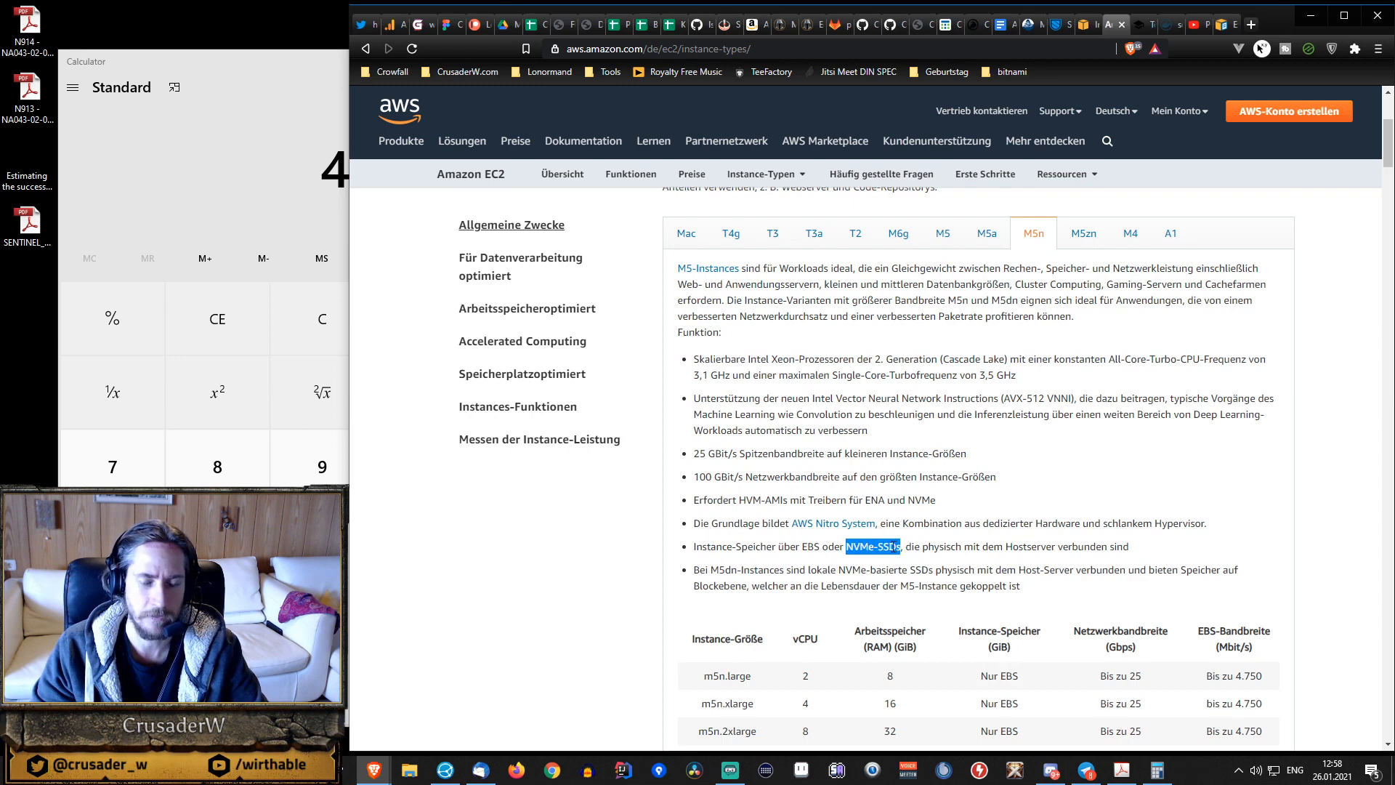
{"action": "left_click", "coordinate": [896, 548]}
{"action": "scroll", "coordinate": [945, 459], "scroll_direction": "down", "scroll_amount": 1}
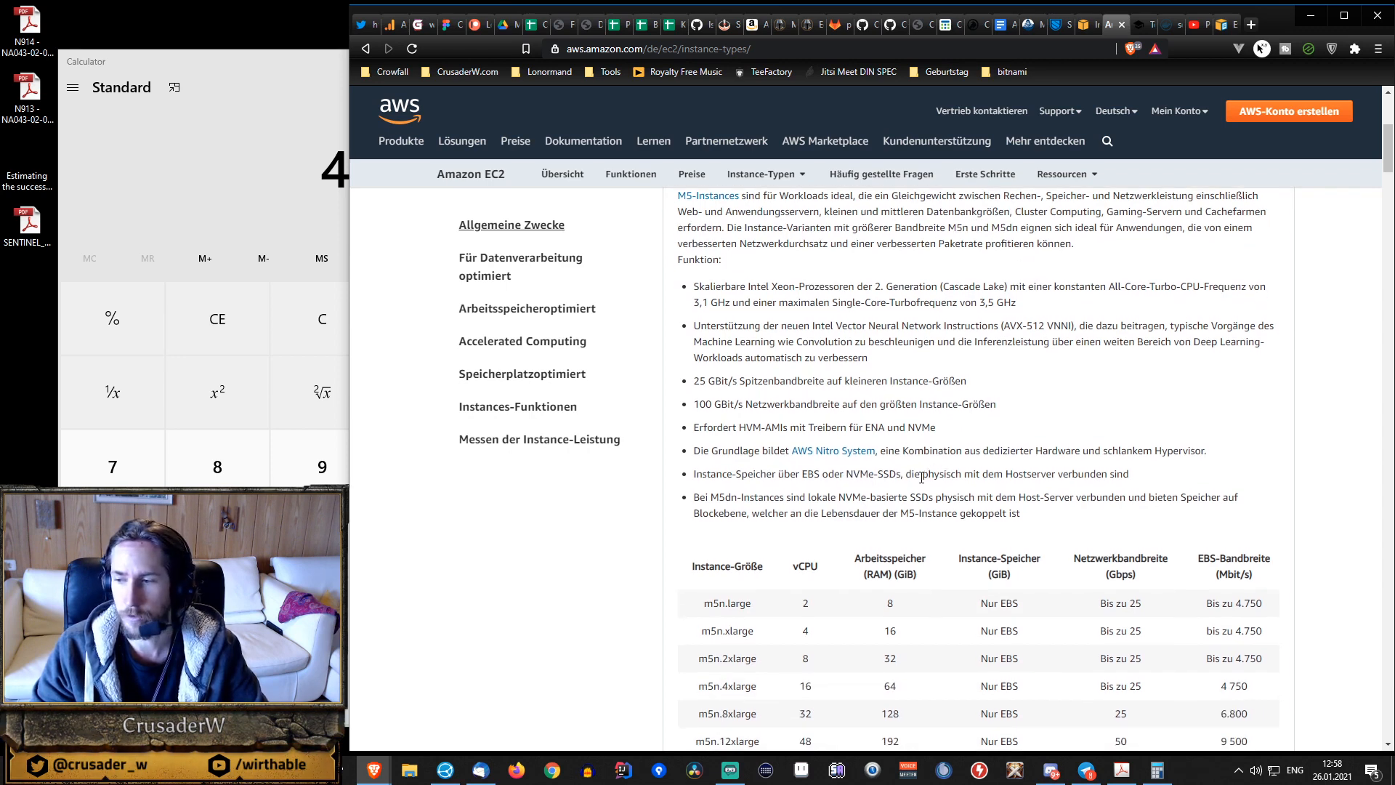
Examine the M5n specification table, highlighting the m5n.large size and its network bandwidth.
{"action": "scroll", "coordinate": [922, 477], "scroll_direction": "down", "scroll_amount": 2}
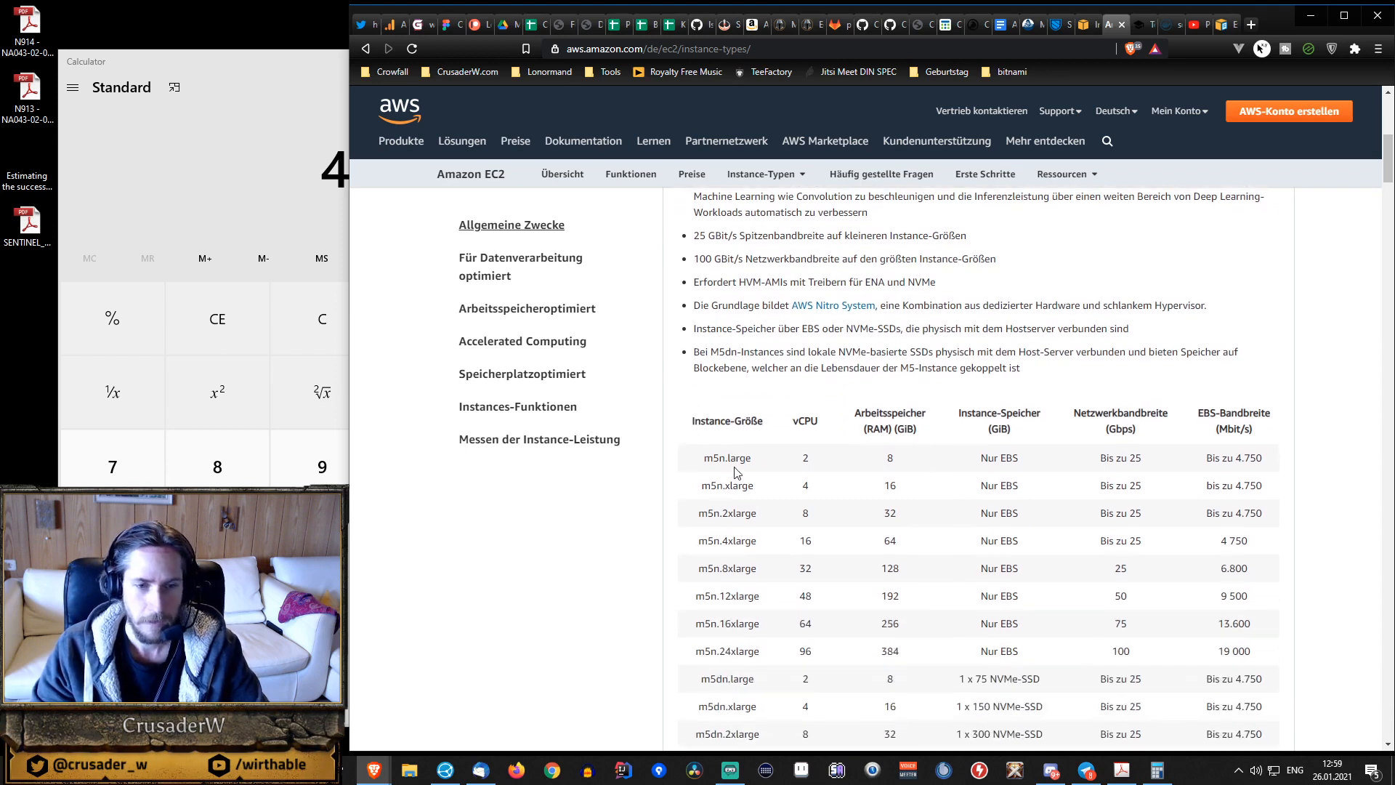
{"action": "left_click_drag", "start_coordinate": [701, 458], "coordinate": [760, 459]}
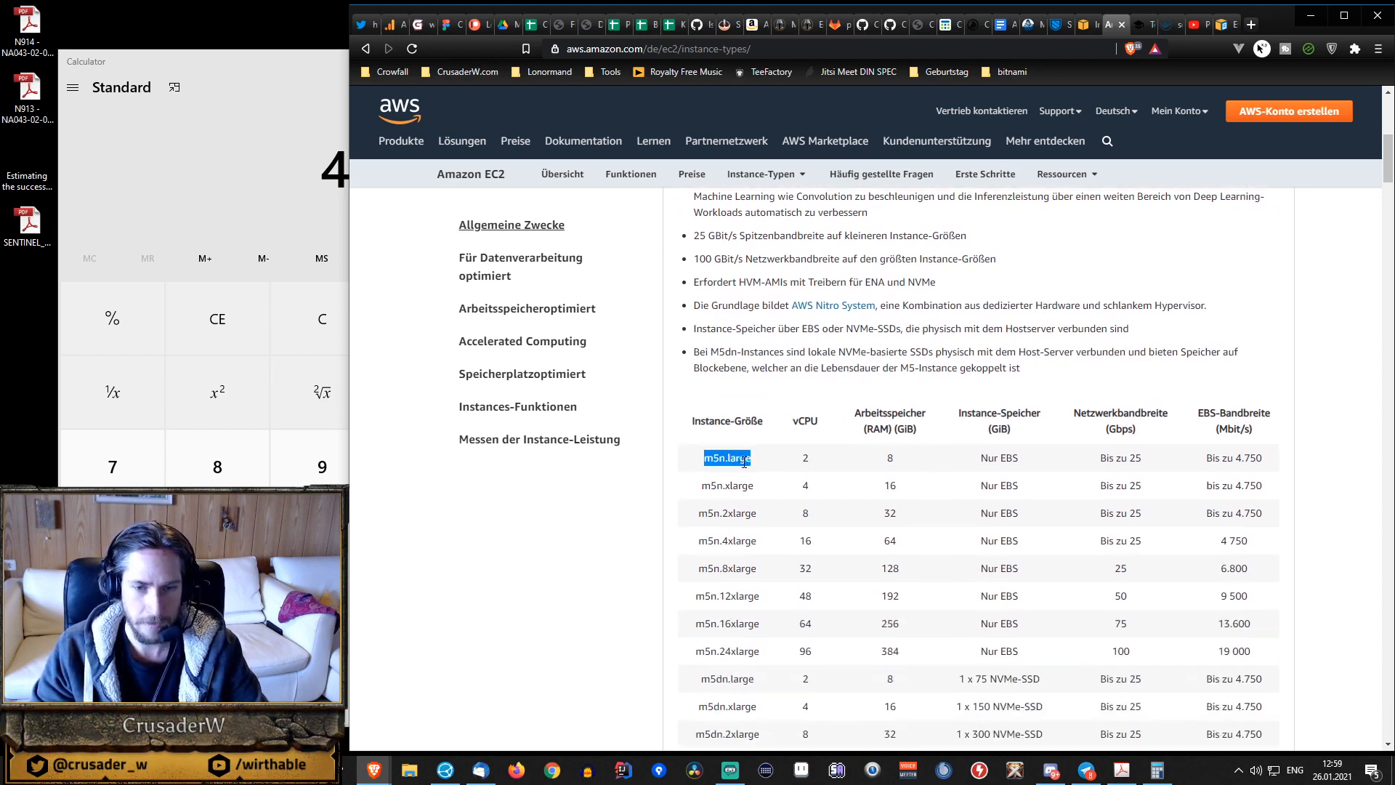
{"action": "left_click_drag", "start_coordinate": [1096, 458], "coordinate": [1158, 462]}
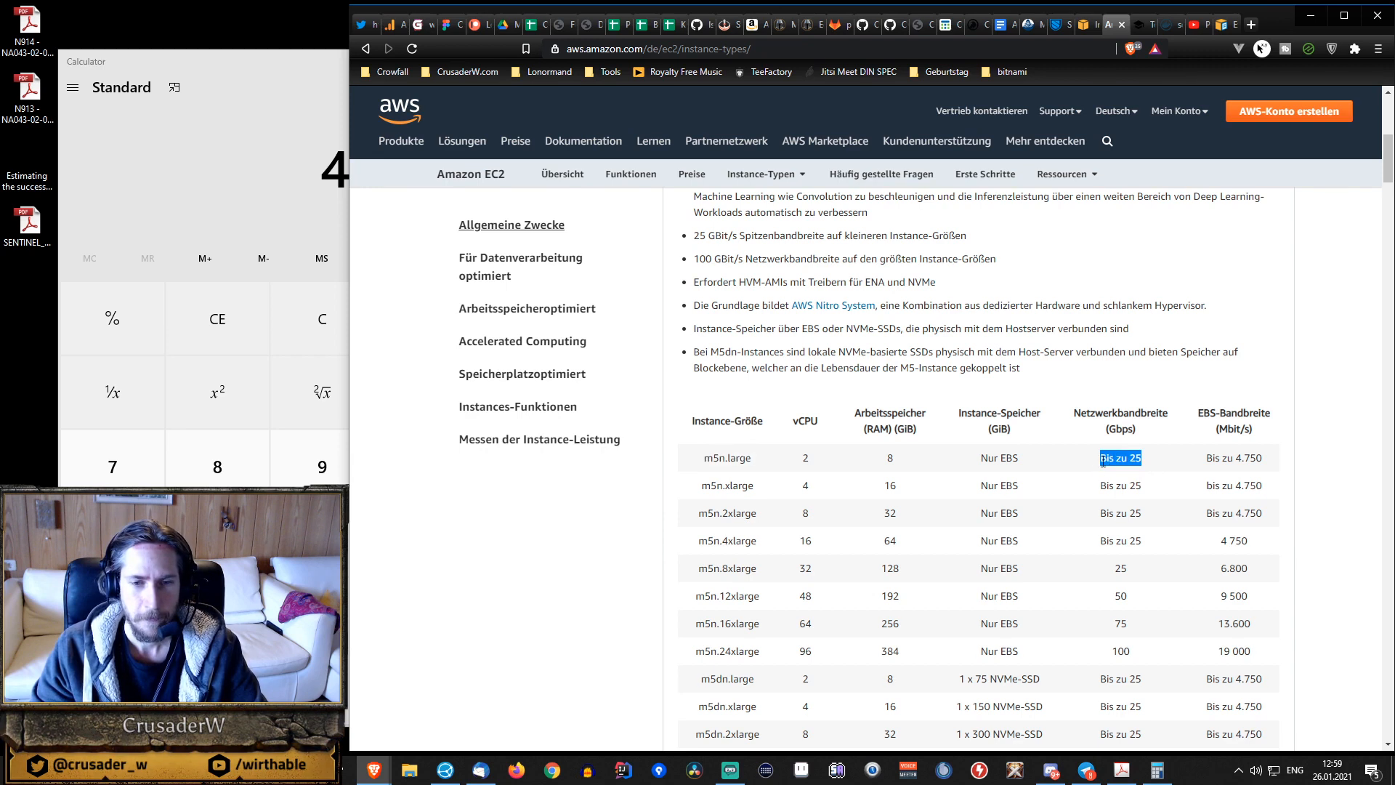
{"action": "scroll", "coordinate": [1068, 472], "scroll_direction": "up", "scroll_amount": 3}
{"action": "scroll", "coordinate": [1065, 477], "scroll_direction": "down", "scroll_amount": 1}
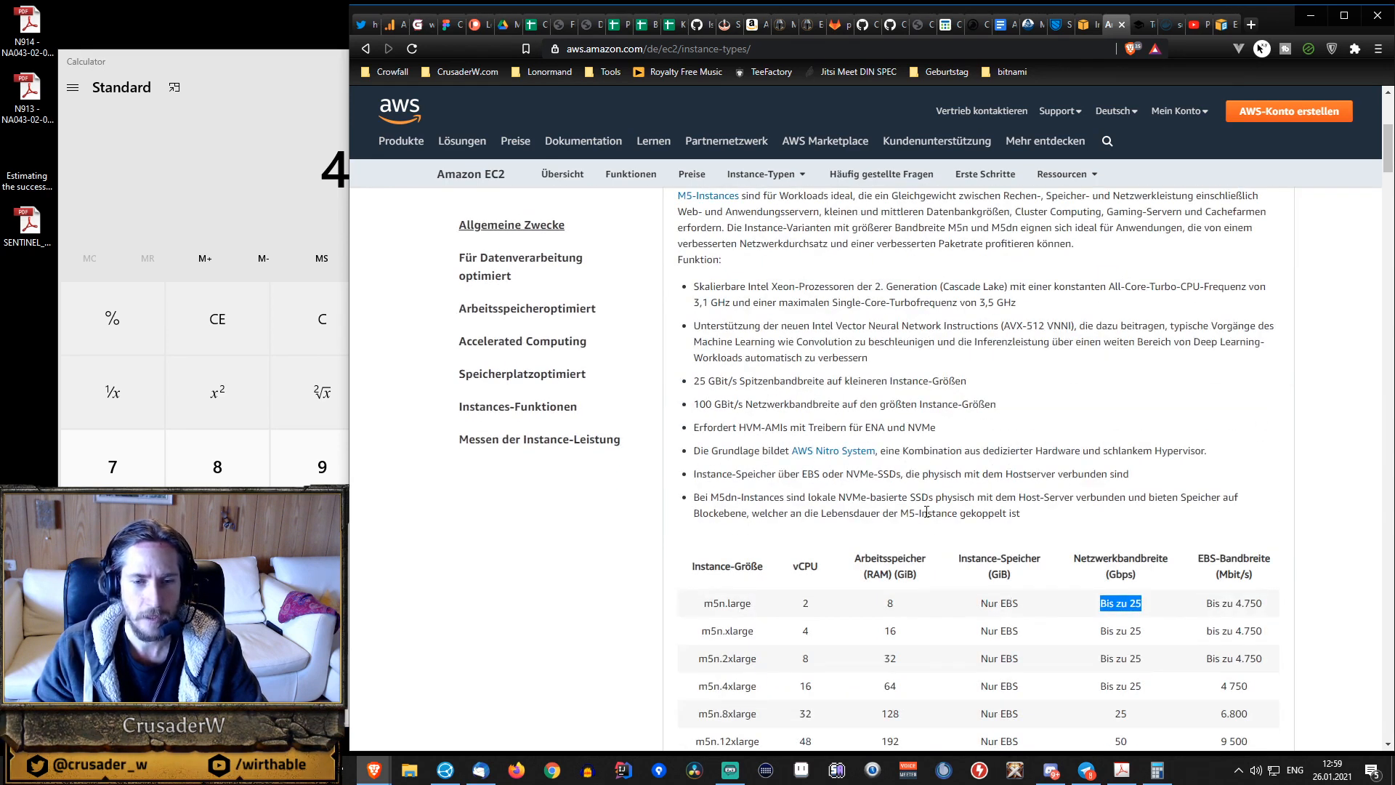
{"action": "scroll", "coordinate": [977, 572], "scroll_direction": "up", "scroll_amount": 4}
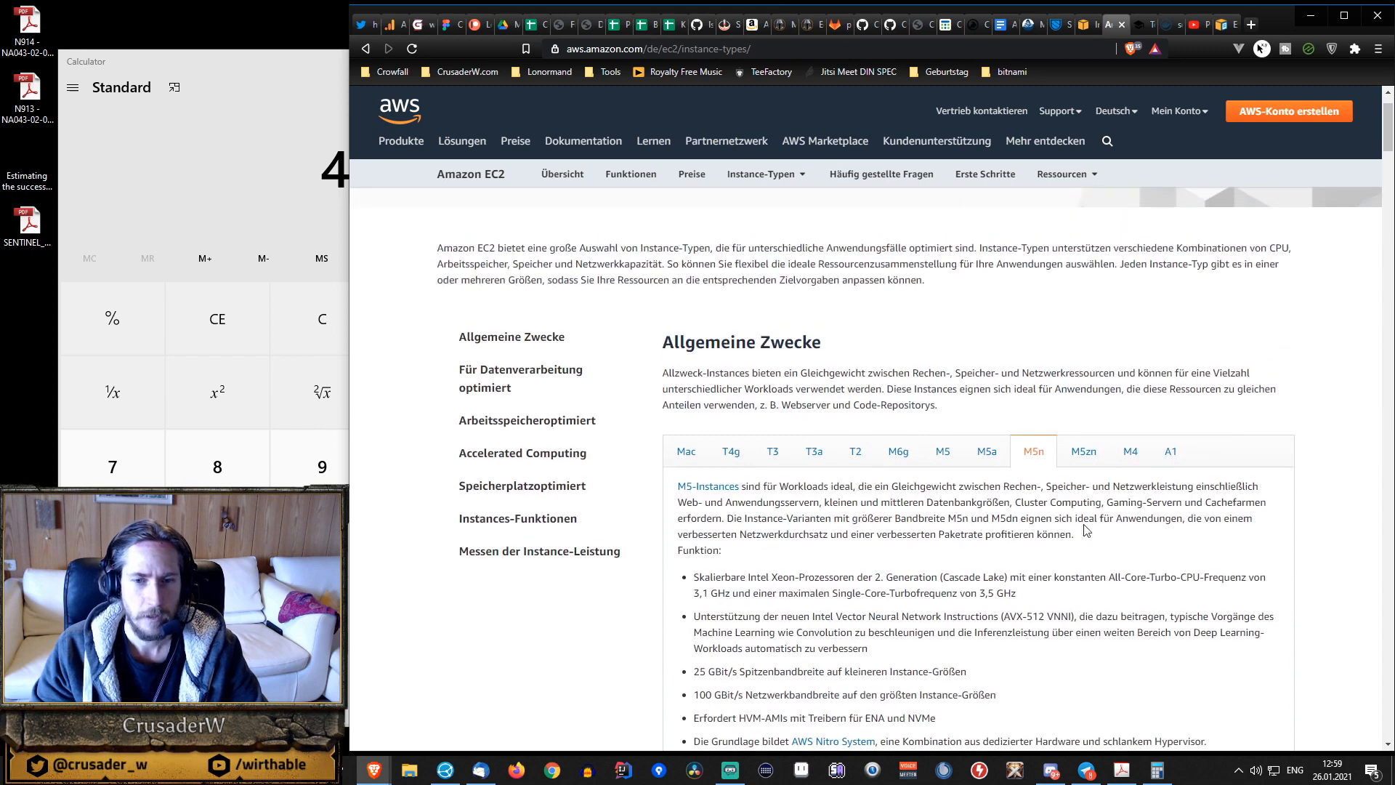
Show the A1 instance family, review its specification table, and close the EC2 instance types page.
{"action": "left_click", "coordinate": [1163, 456]}
{"action": "scroll", "coordinate": [1058, 495], "scroll_direction": "down", "scroll_amount": 3}
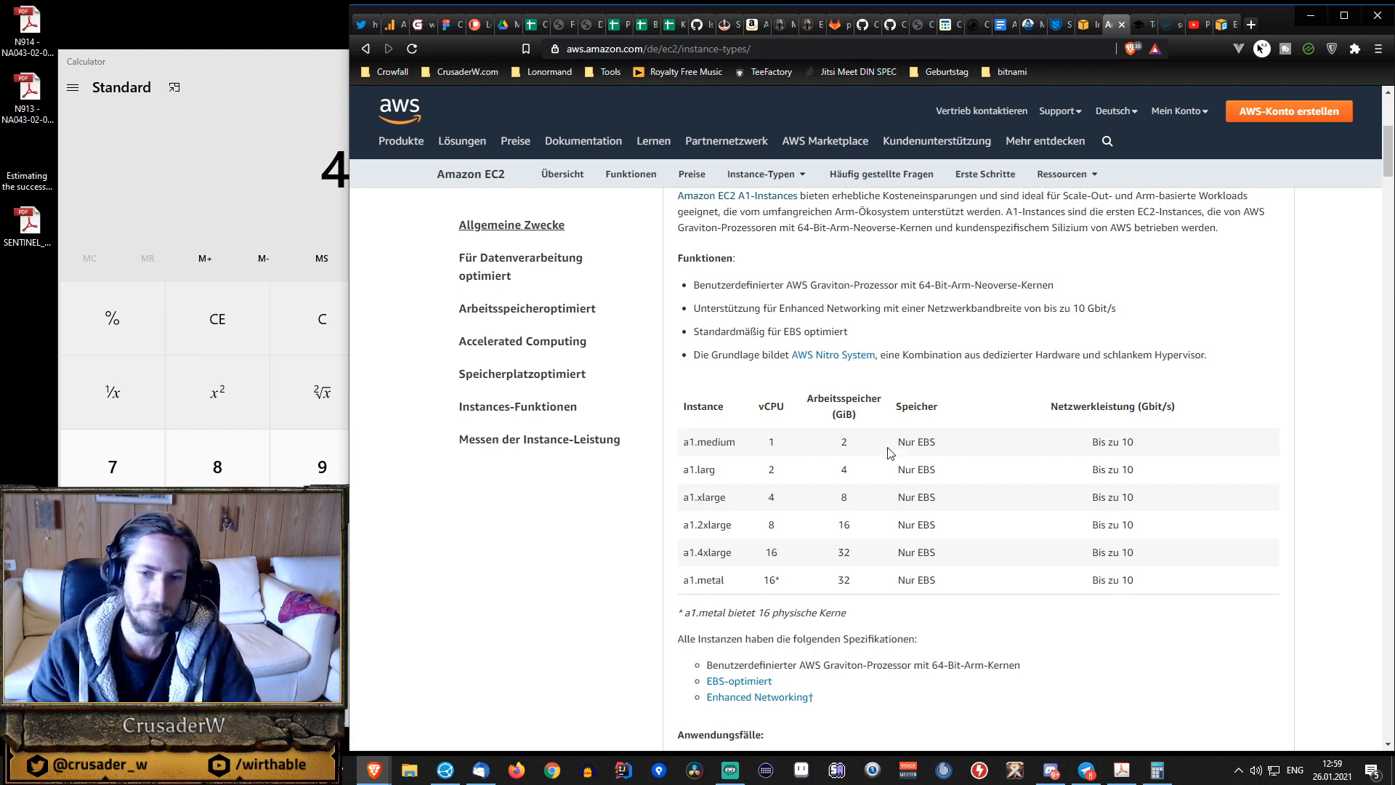
{"action": "scroll", "coordinate": [890, 445], "scroll_direction": "up", "scroll_amount": 5}
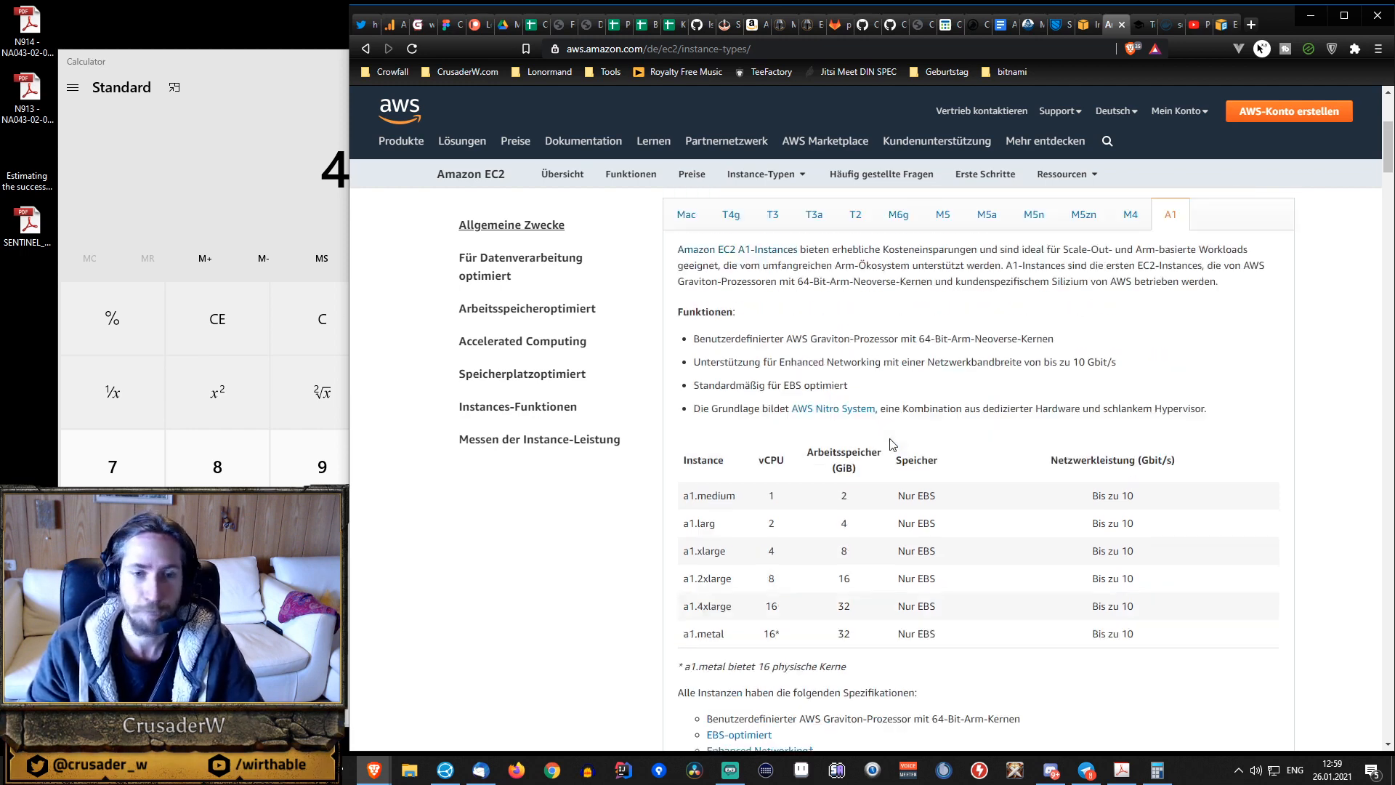
{"action": "left_click", "coordinate": [1122, 24]}
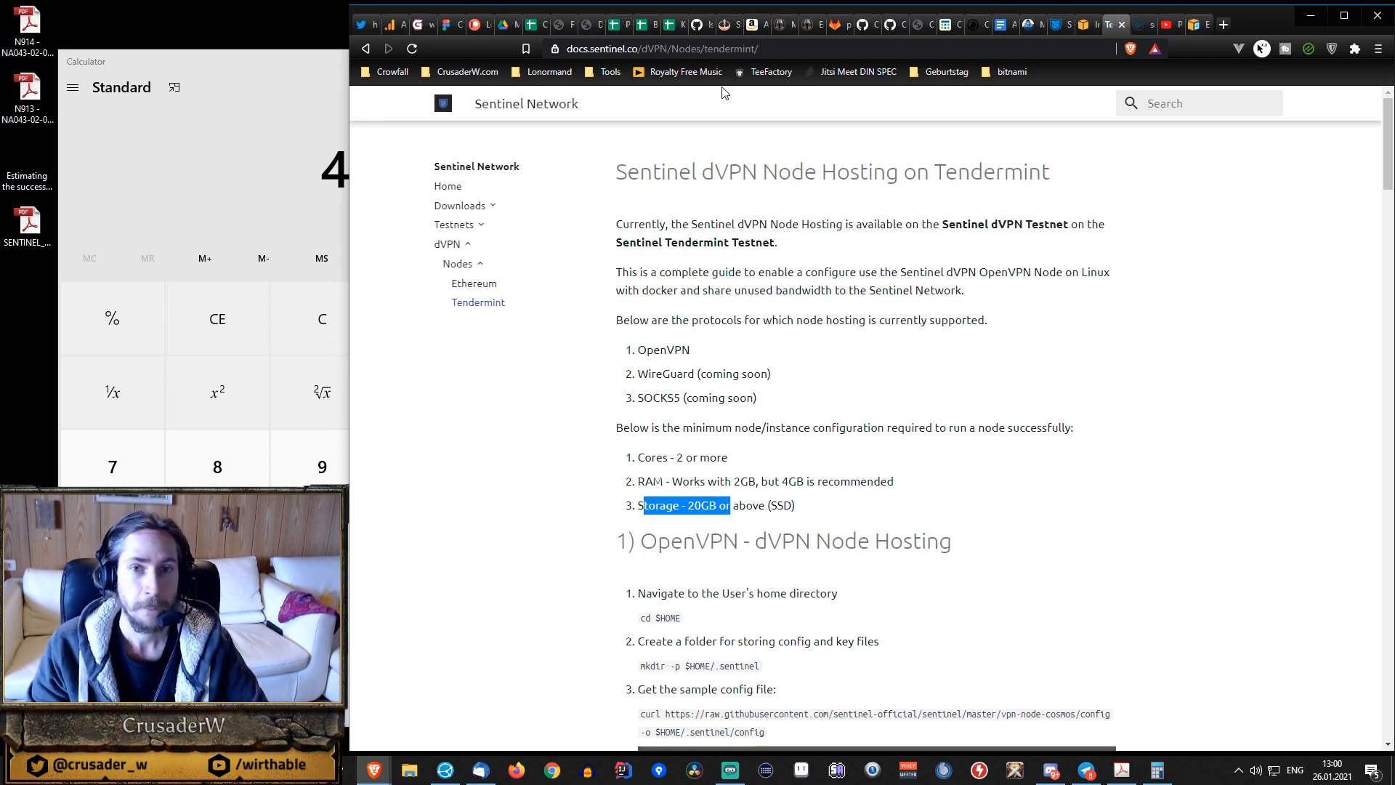
Return to the EC2 console, start launching a new instance, and look over the Quick Start machine images.
{"action": "left_click", "coordinate": [1109, 24]}
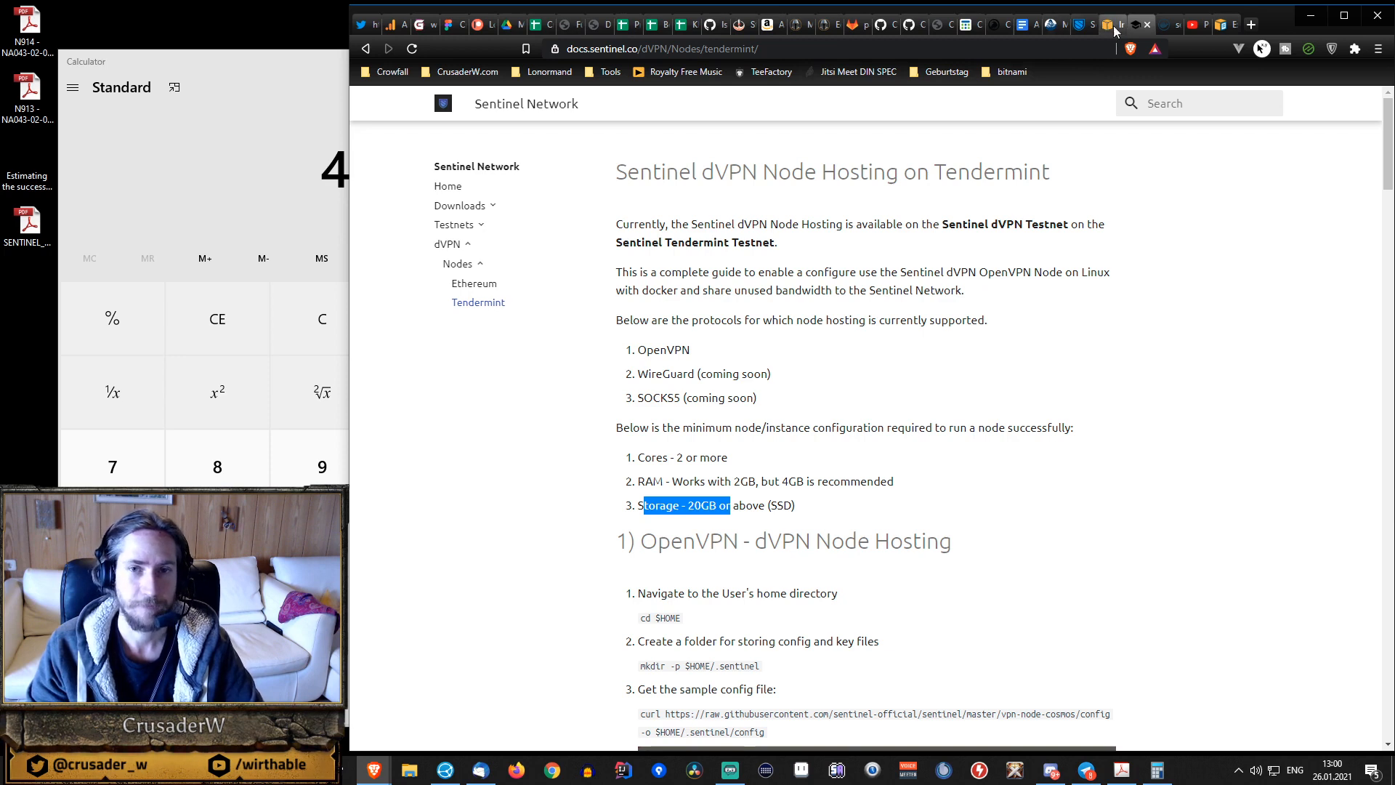
{"action": "left_click", "coordinate": [1304, 147]}
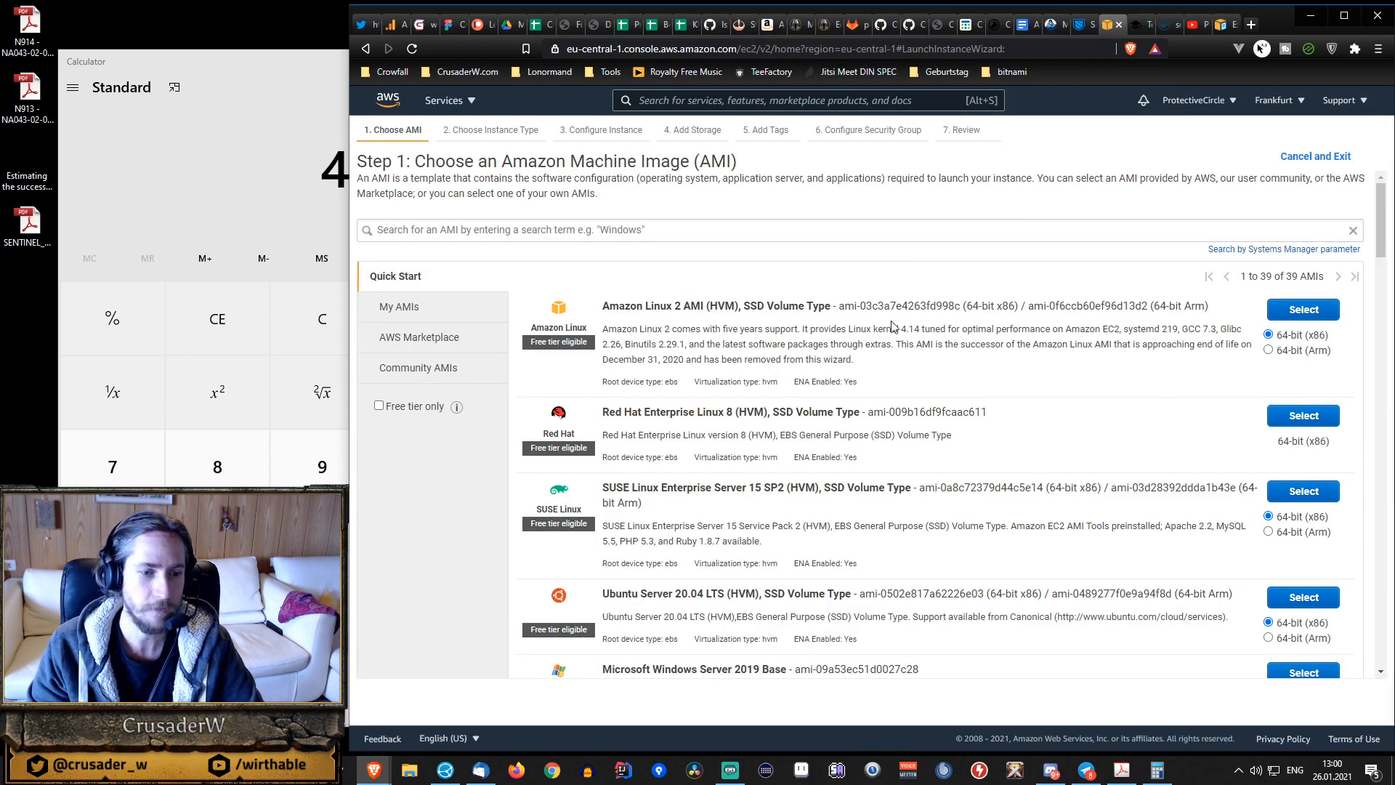
{"action": "scroll", "coordinate": [1030, 236], "scroll_direction": "down", "scroll_amount": 3}
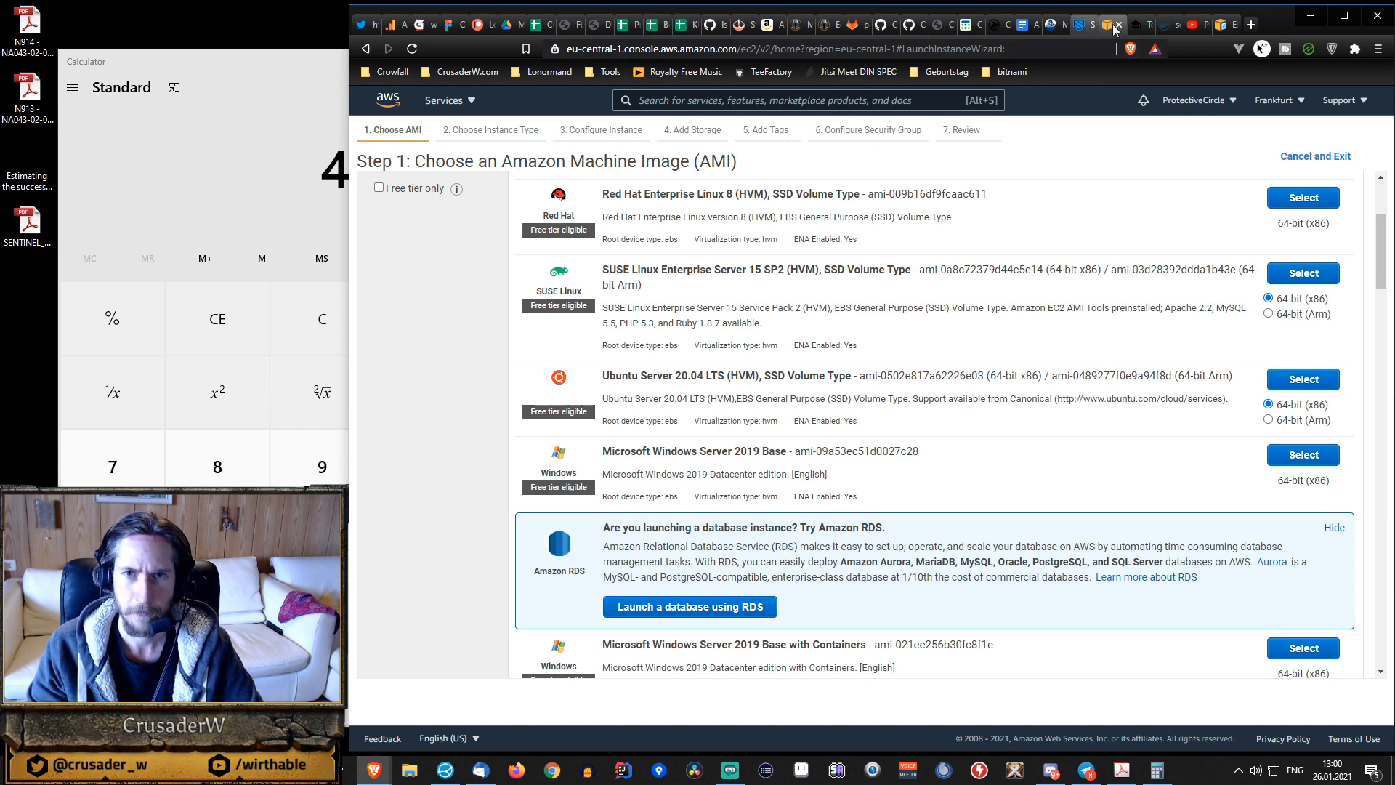
Review the minimum node configuration and OpenVPN config instructions in the Sentinel dVPN node hosting guide.
{"action": "left_click", "coordinate": [1136, 24]}
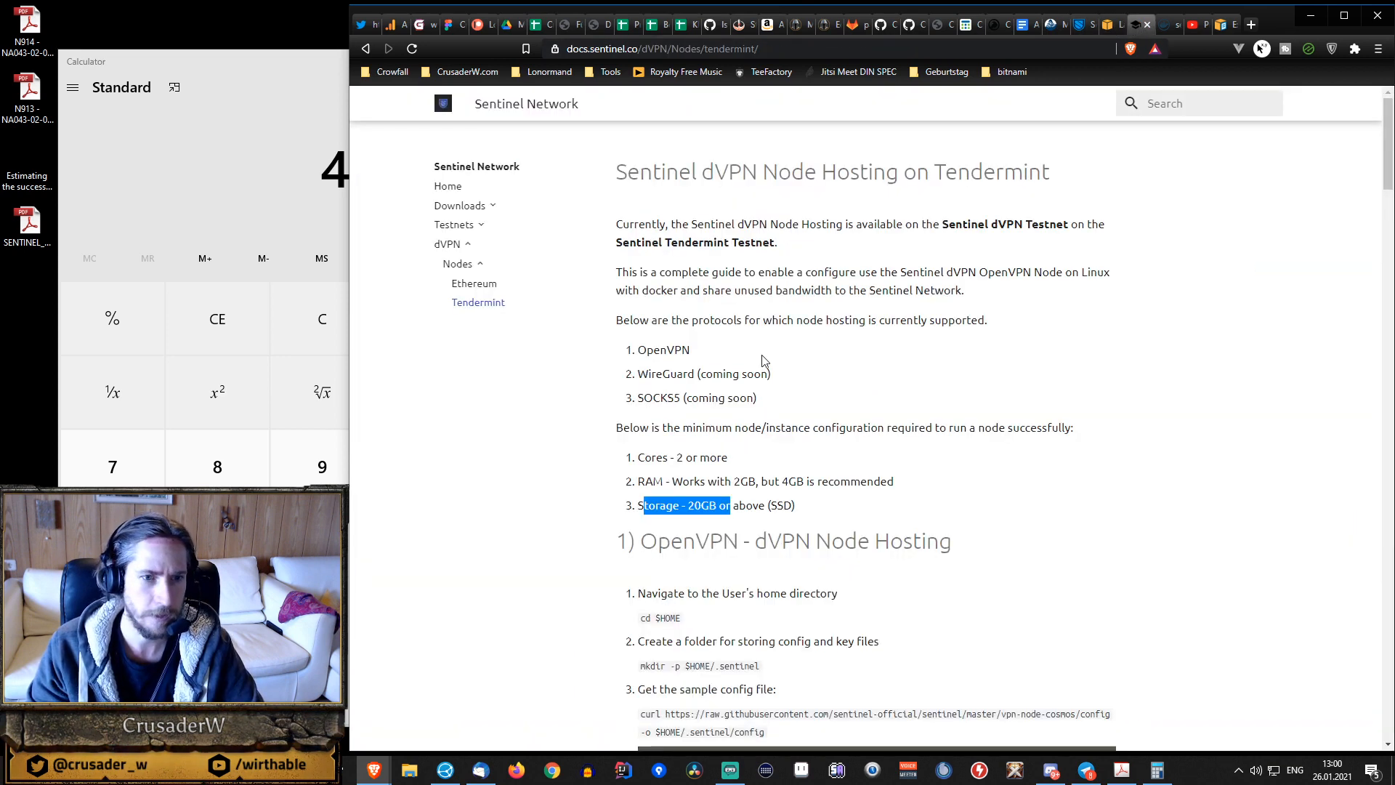
{"action": "scroll", "coordinate": [785, 369], "scroll_direction": "down", "scroll_amount": 2}
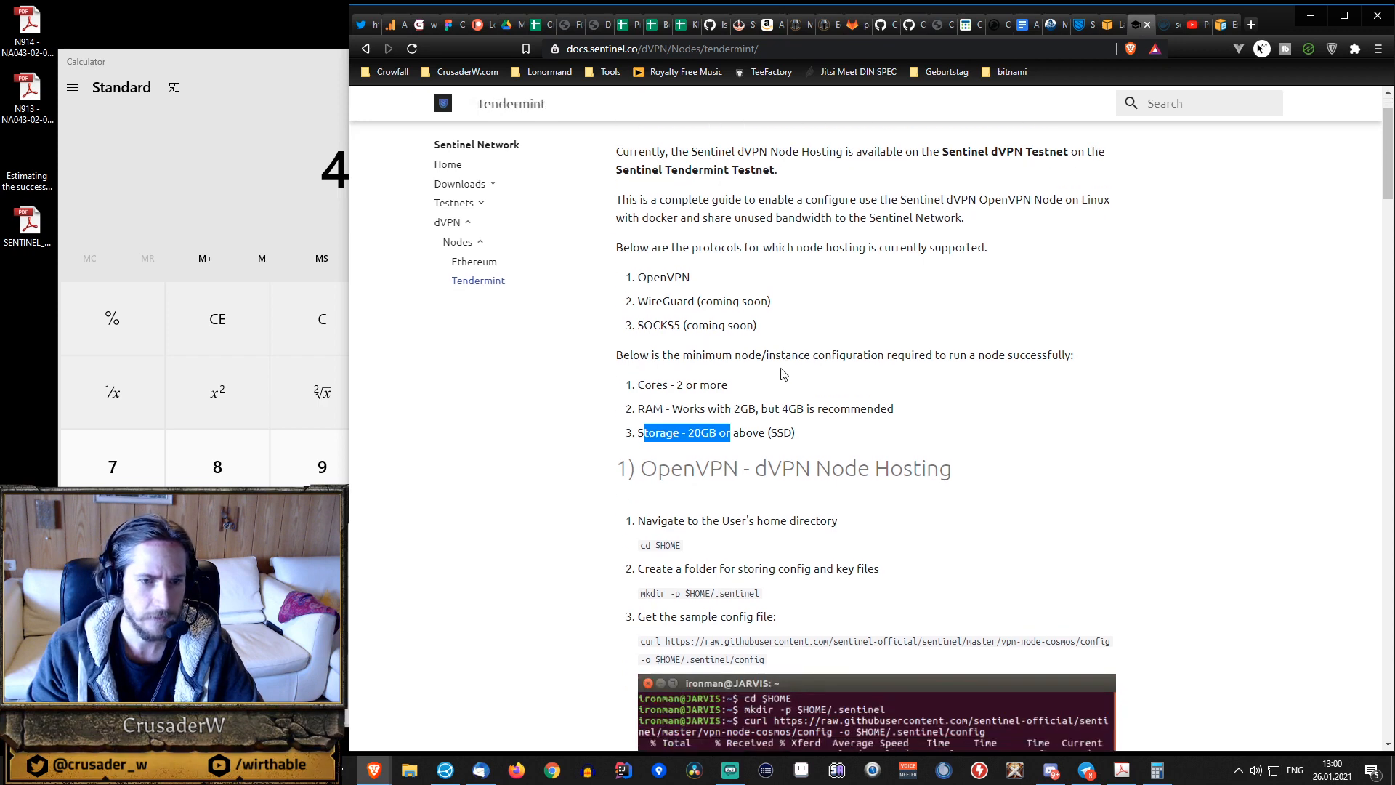
{"action": "scroll", "coordinate": [782, 372], "scroll_direction": "down", "scroll_amount": 7}
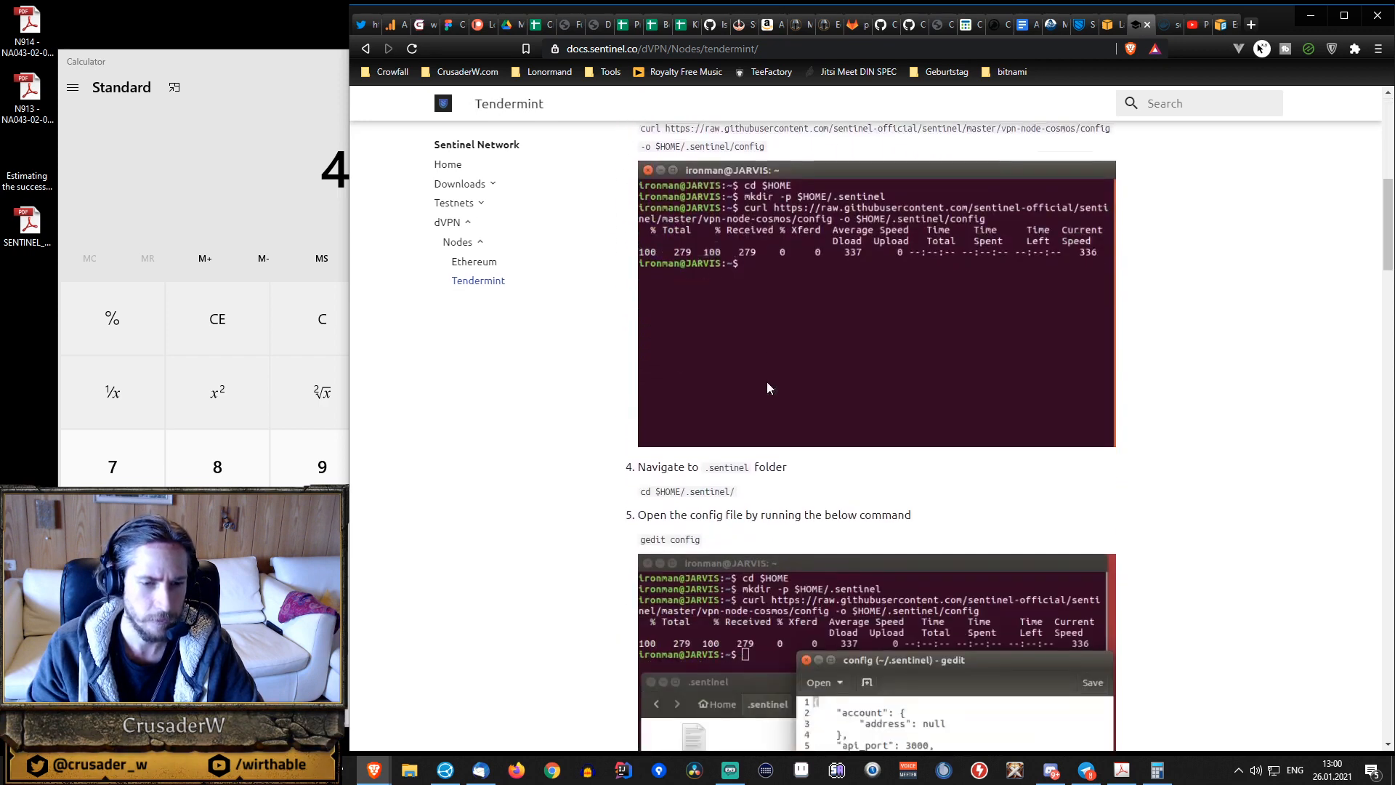
{"action": "scroll", "coordinate": [769, 388], "scroll_direction": "down", "scroll_amount": 7}
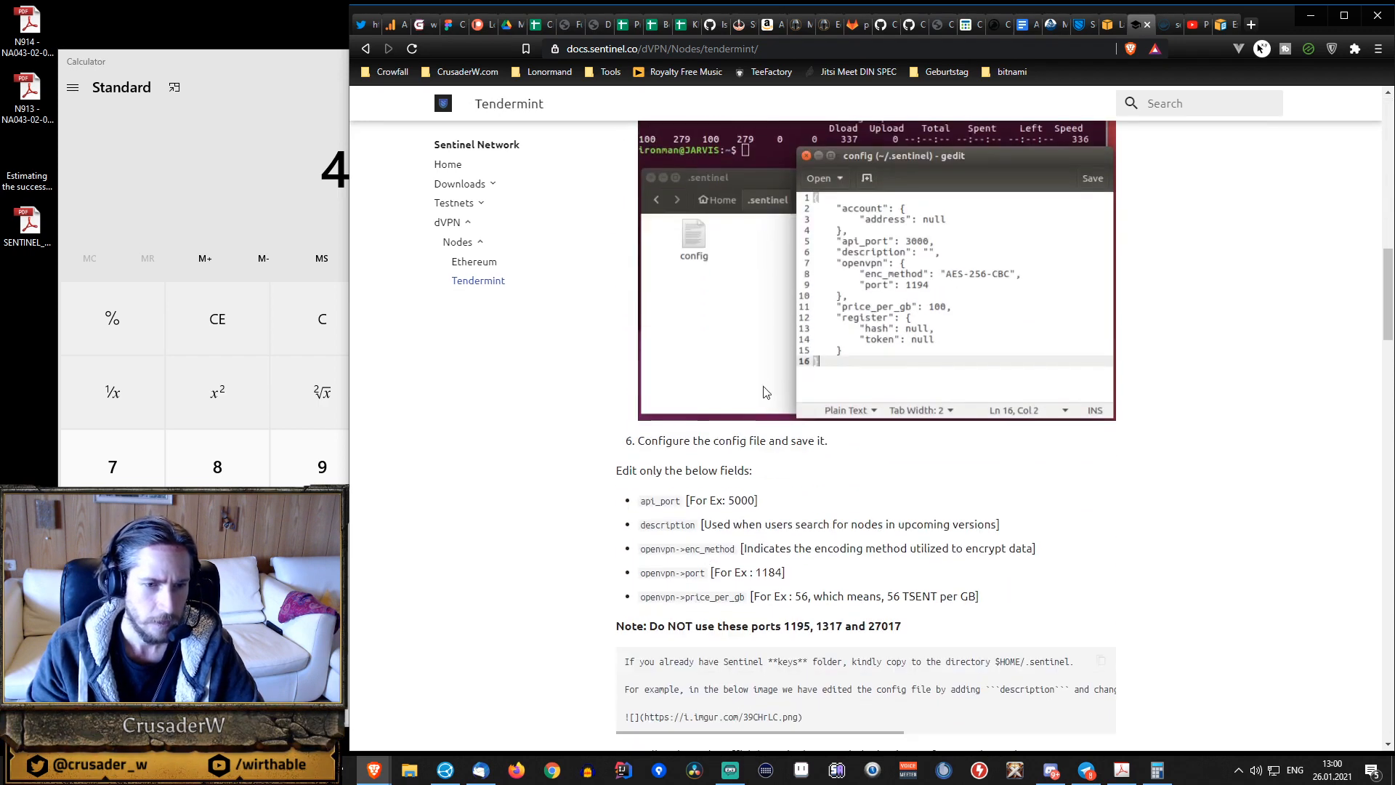
{"action": "scroll", "coordinate": [767, 392], "scroll_direction": "up", "scroll_amount": 15}
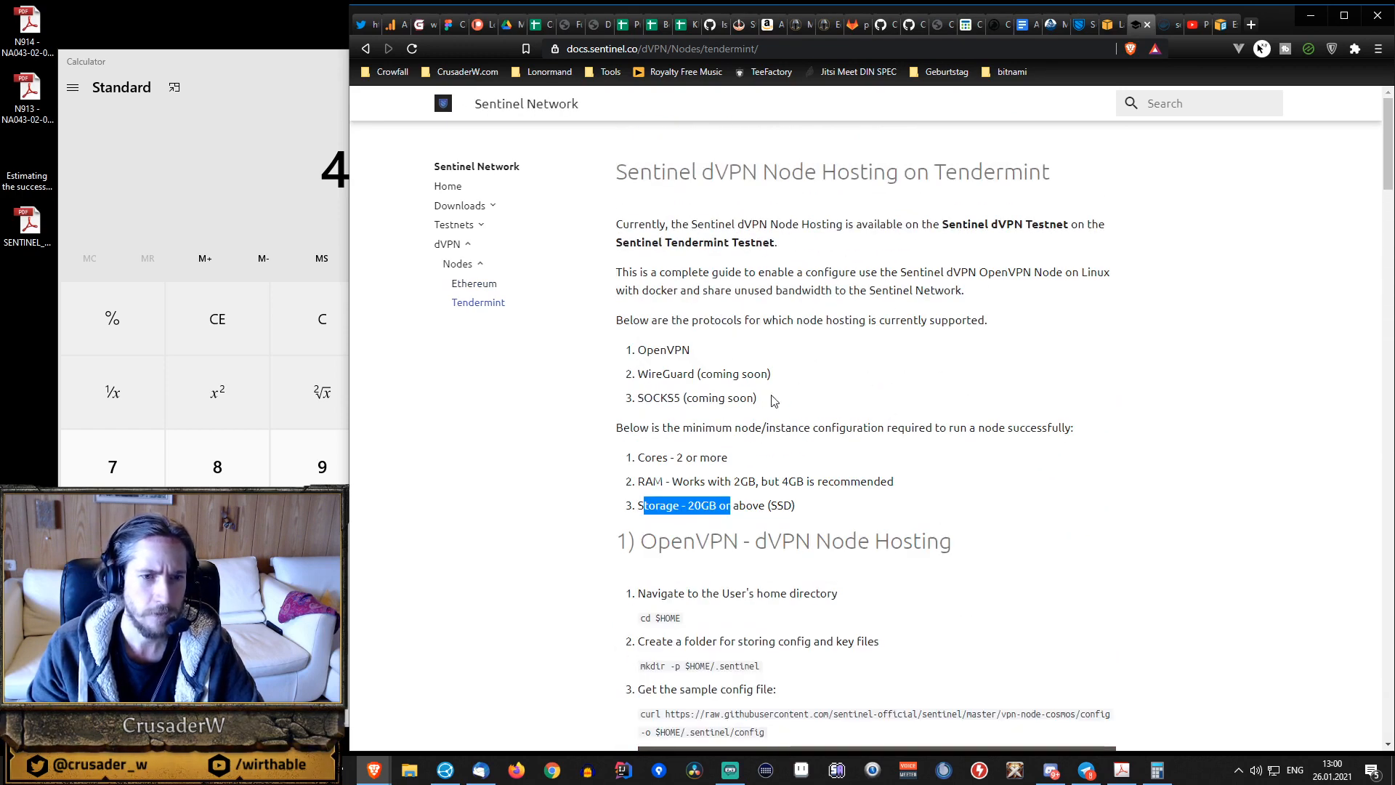
Open the Sentinel Hub Setup page for the Sentinel Turing 1 testnet and check its minimum configuration.
{"action": "left_click", "coordinate": [455, 226]}
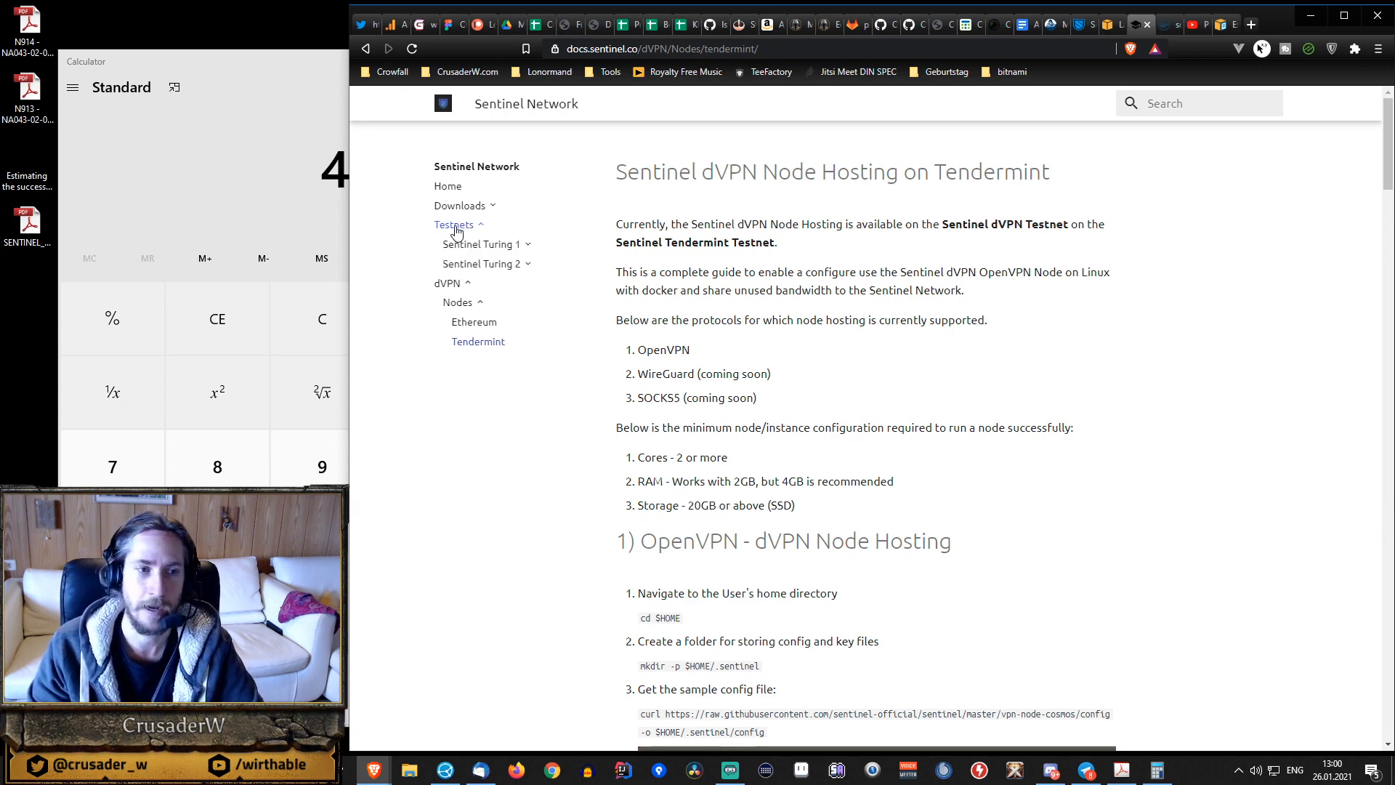
{"action": "left_click", "coordinate": [479, 245]}
{"action": "left_click", "coordinate": [489, 267]}
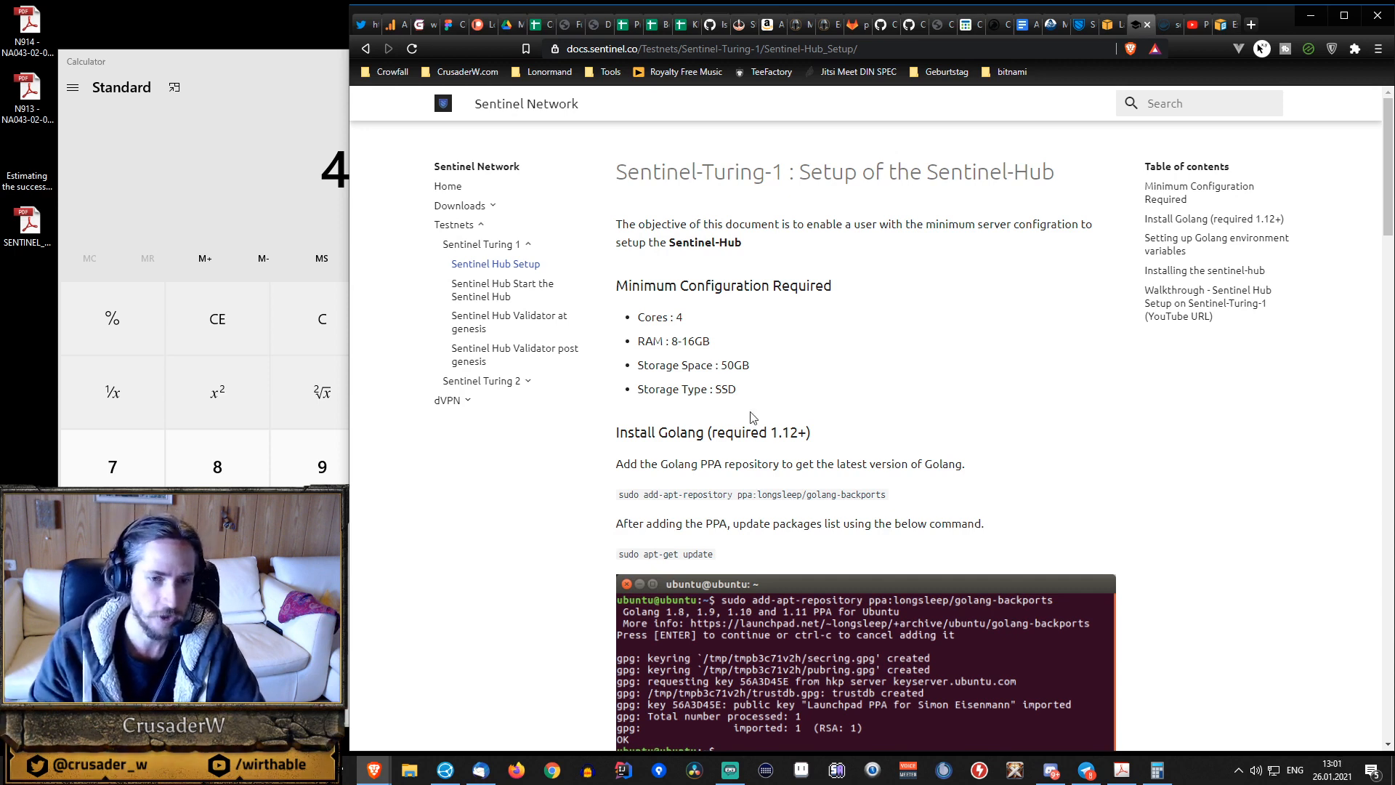
{"action": "scroll", "coordinate": [752, 416], "scroll_direction": "down", "scroll_amount": 4}
{"action": "scroll", "coordinate": [785, 425], "scroll_direction": "up", "scroll_amount": 4}
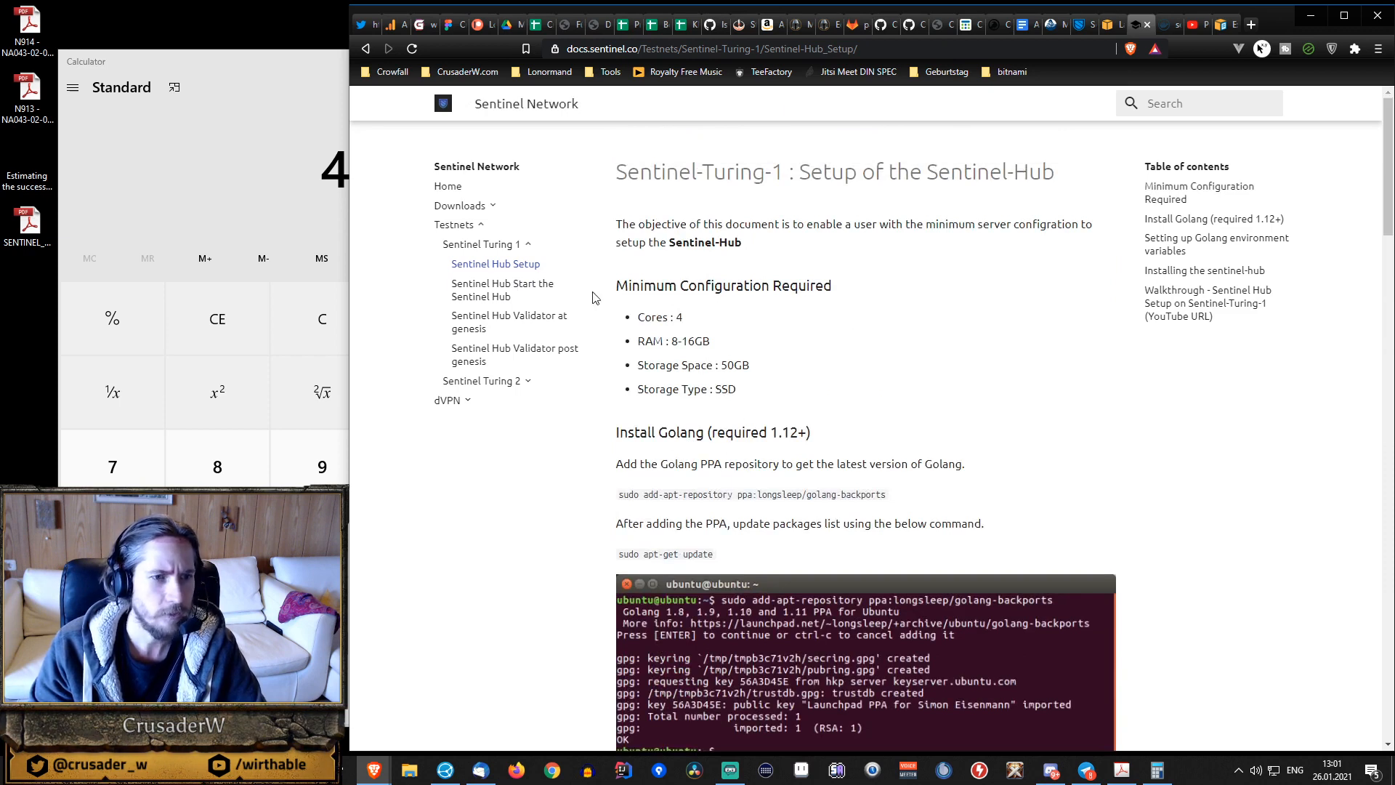
Check the minimum configuration on the Sentinel Turing 2 Setup page, and close the Sentinel documentation.
{"action": "left_click", "coordinate": [502, 381]}
{"action": "left_click", "coordinate": [468, 401]}
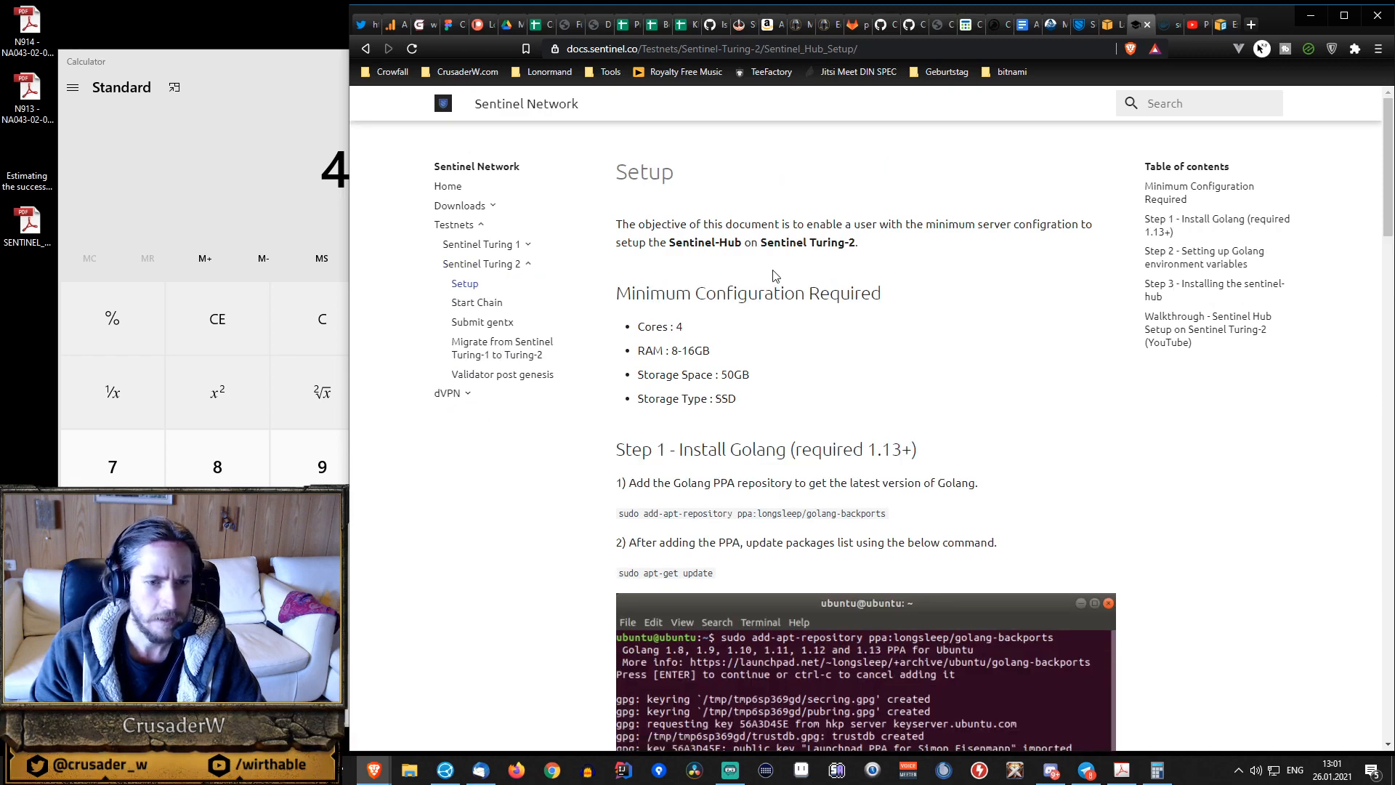
{"action": "scroll", "coordinate": [775, 275], "scroll_direction": "down", "scroll_amount": 5}
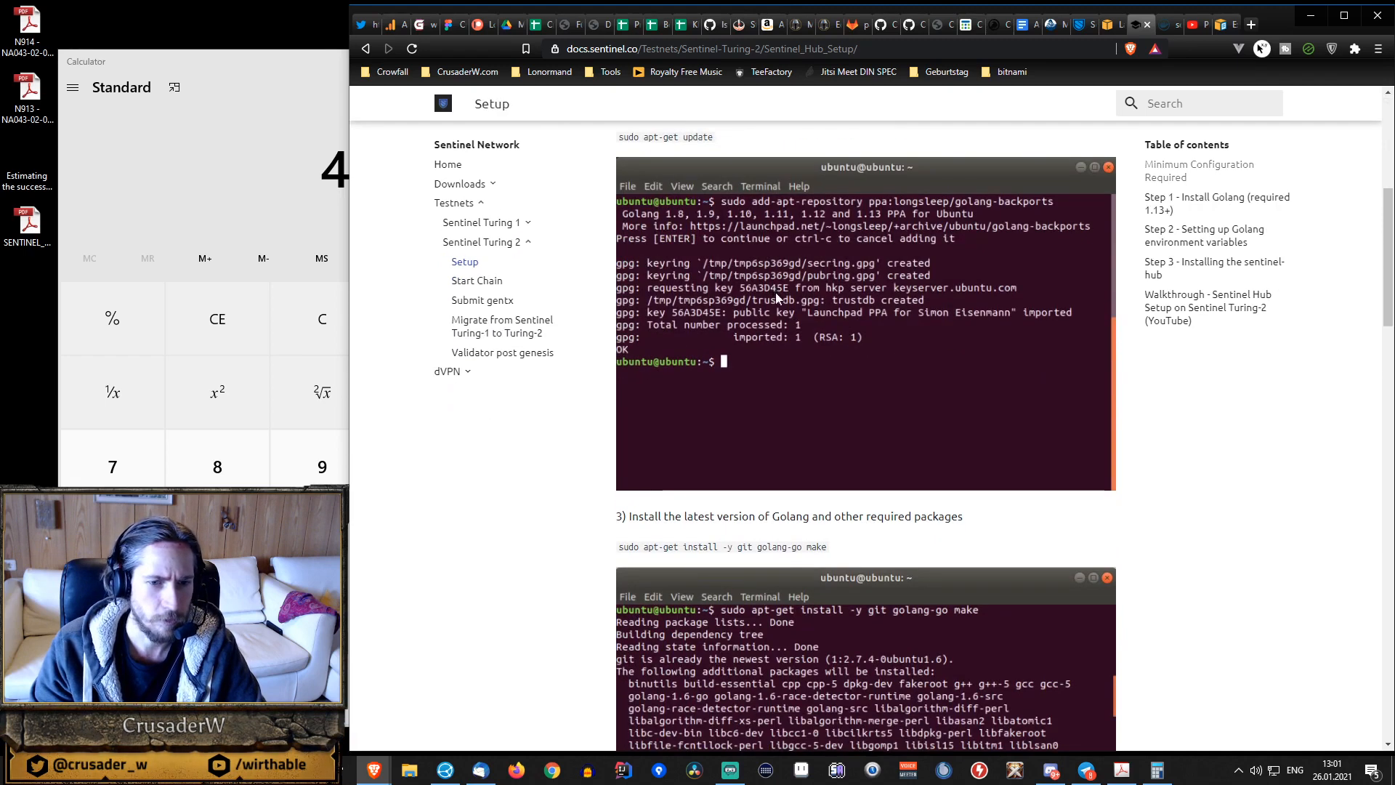
{"action": "scroll", "coordinate": [774, 292], "scroll_direction": "up", "scroll_amount": 5}
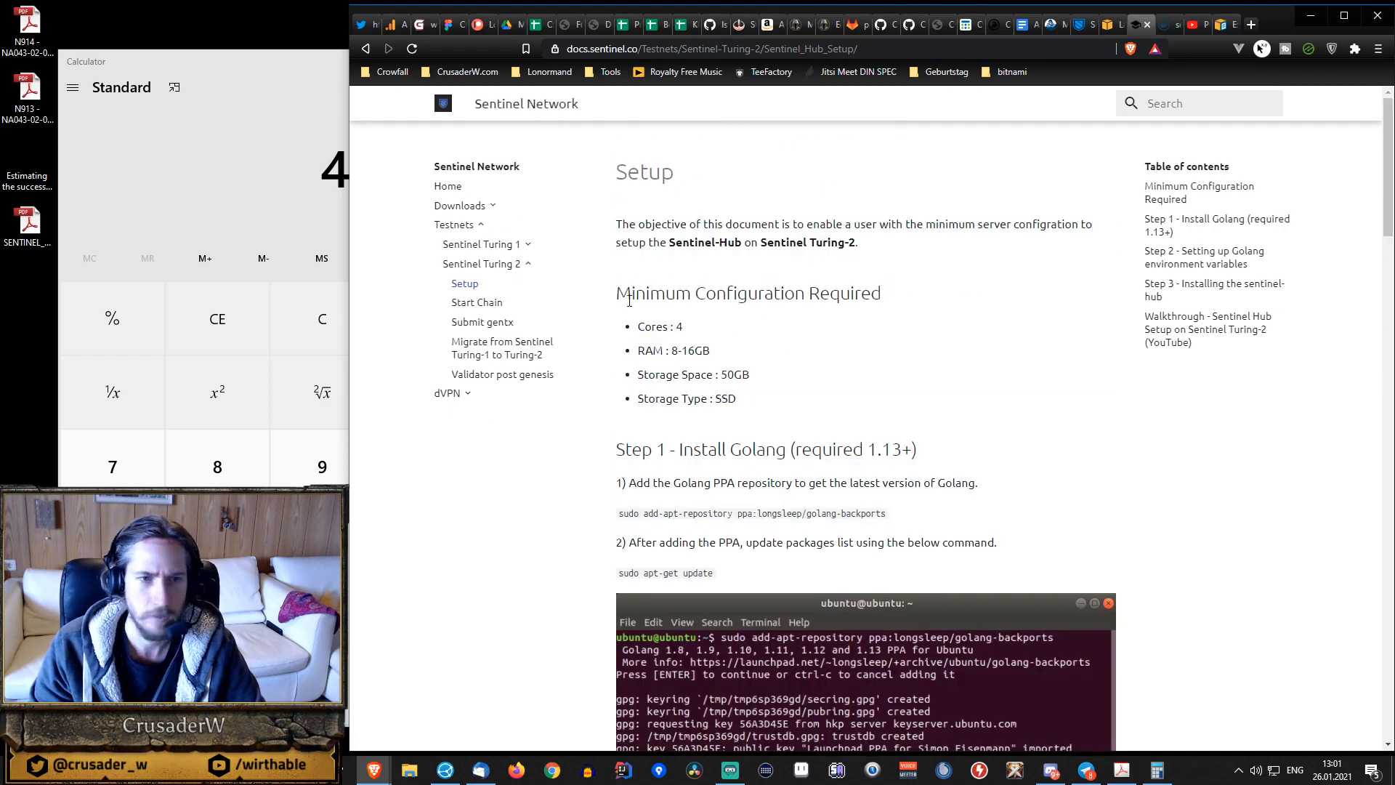
{"action": "left_click", "coordinate": [1152, 27]}
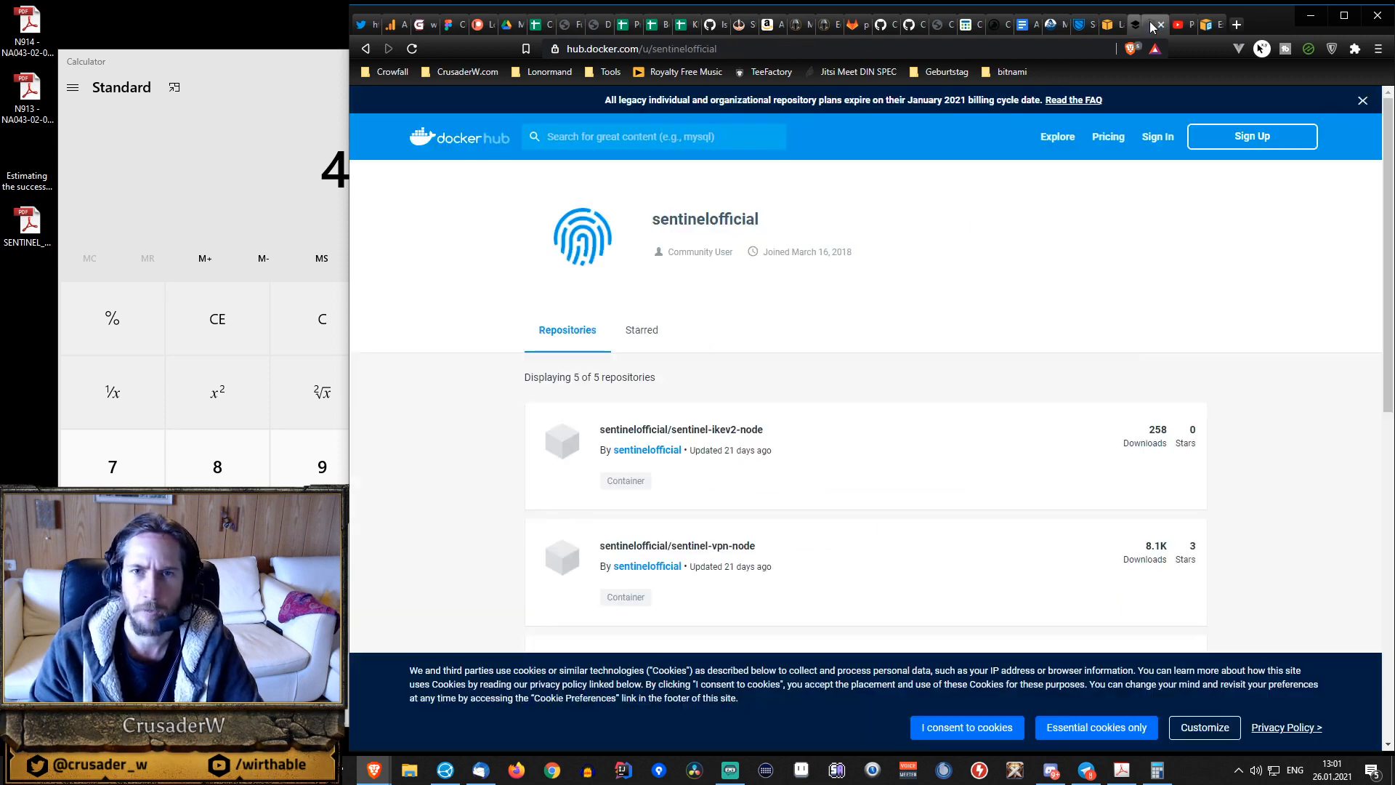
Return to the instance launch wizard and choose the 64-bit (x86) Ubuntu Server 20.04 LTS (HVM) image.
{"action": "left_click", "coordinate": [1115, 29]}
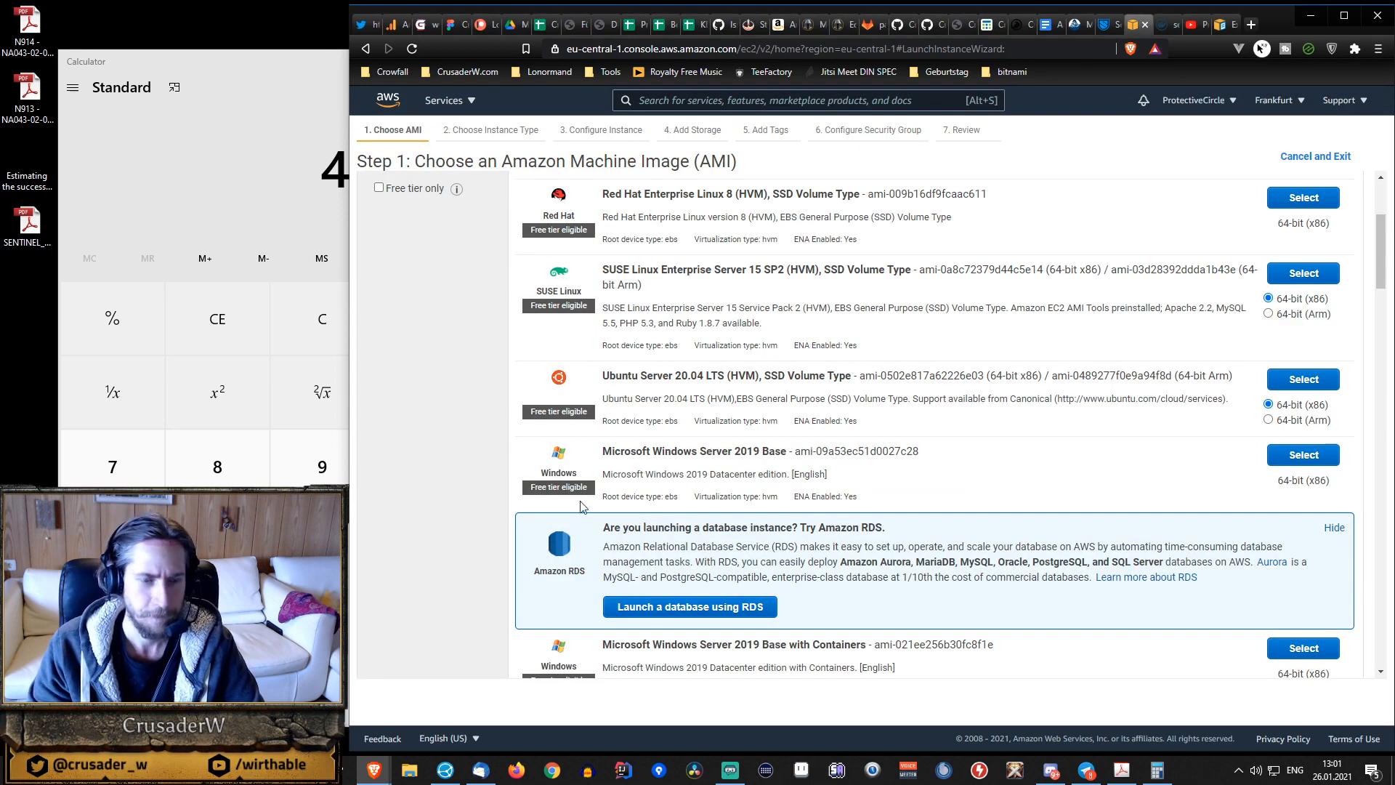
{"action": "scroll", "coordinate": [629, 447], "scroll_direction": "up", "scroll_amount": 2}
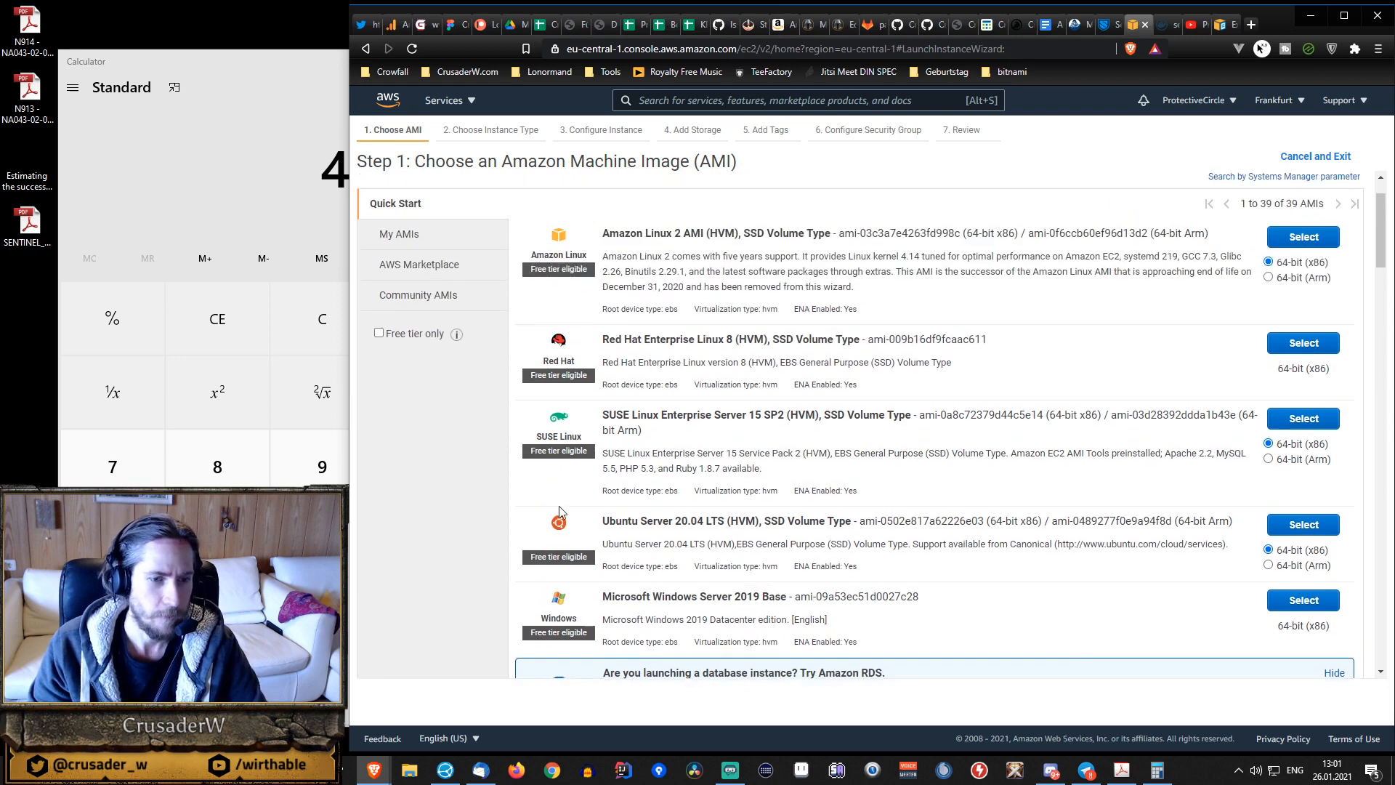
{"action": "left_click", "coordinate": [1302, 527]}
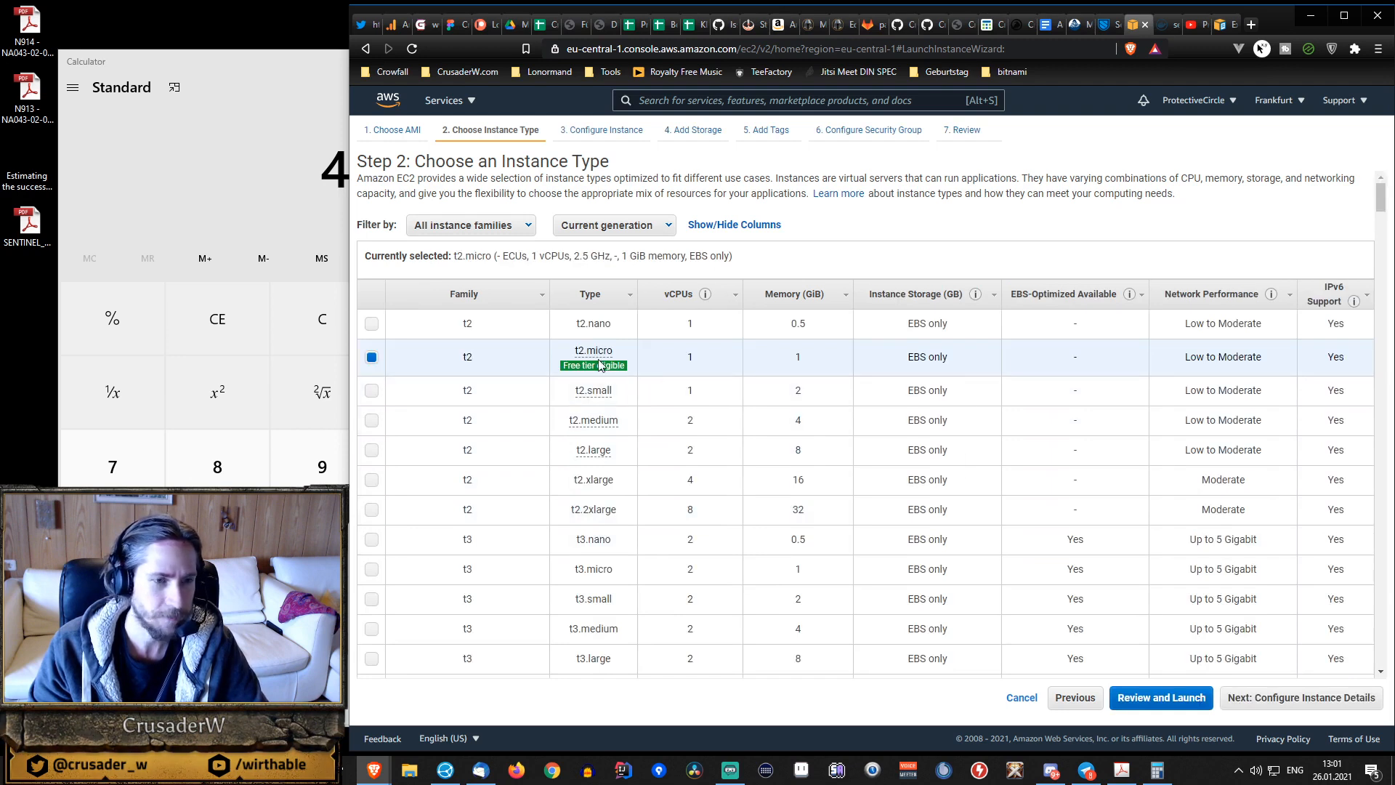
Find the M5n family in the instance type list and select m5n.large.
{"action": "scroll", "coordinate": [509, 360], "scroll_direction": "down", "scroll_amount": 15}
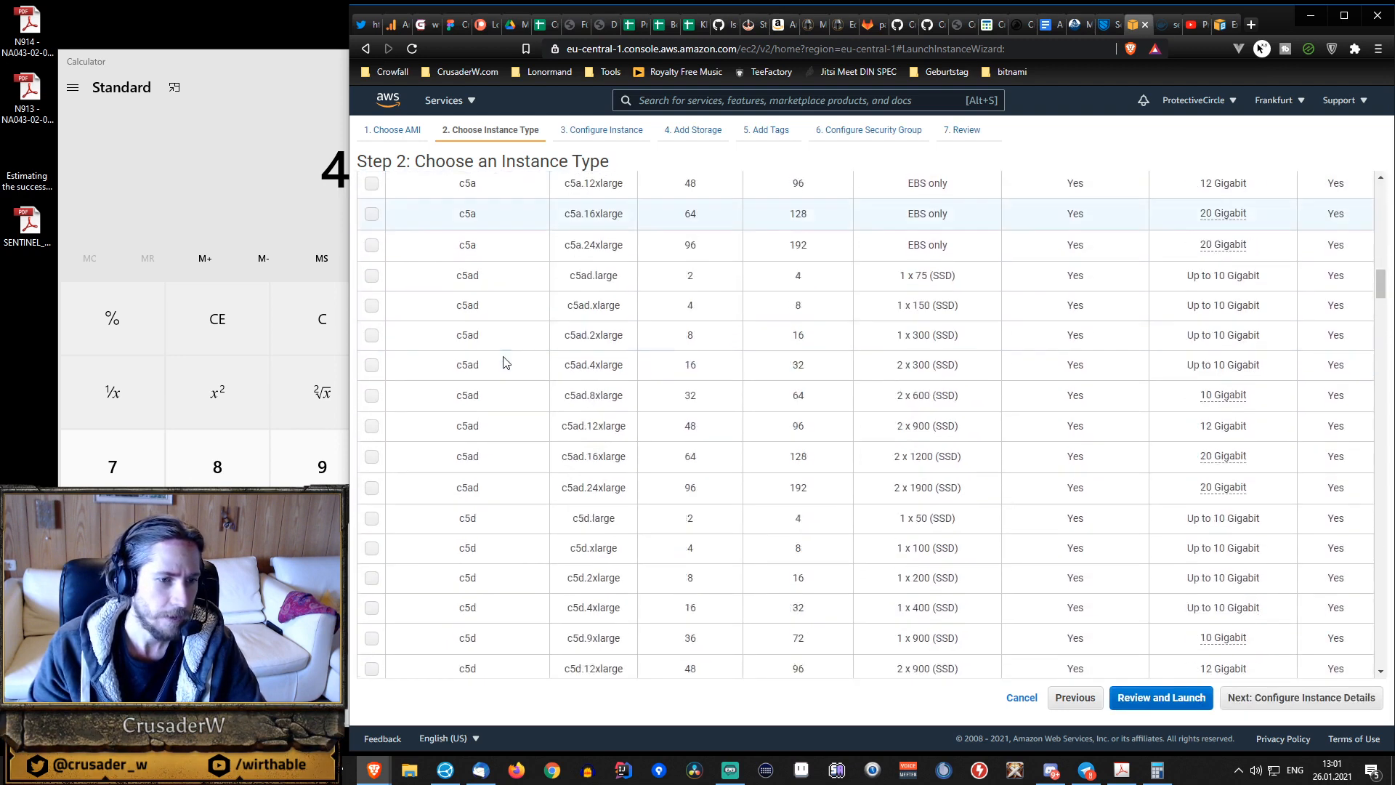
{"action": "scroll", "coordinate": [508, 361], "scroll_direction": "down", "scroll_amount": 20}
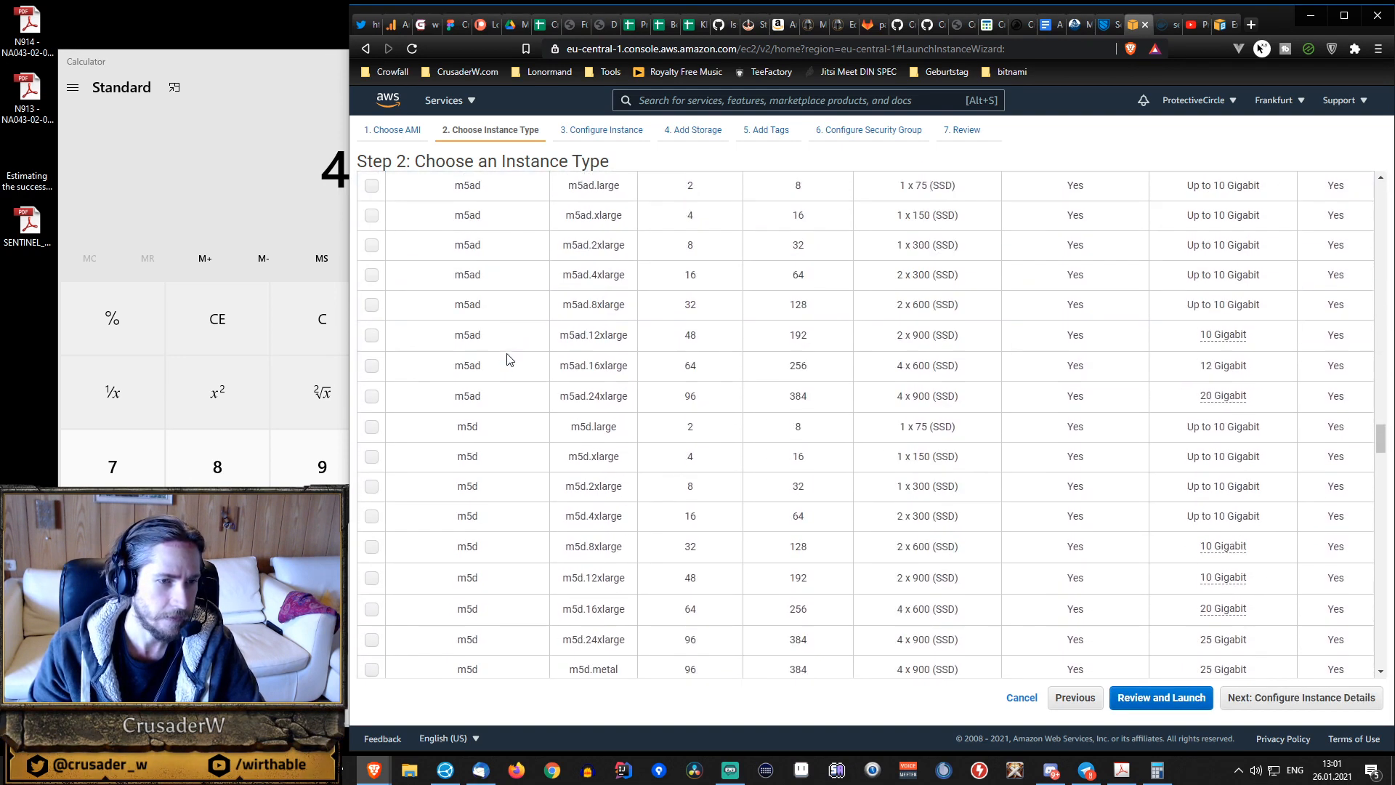
{"action": "scroll", "coordinate": [508, 360], "scroll_direction": "up", "scroll_amount": 5}
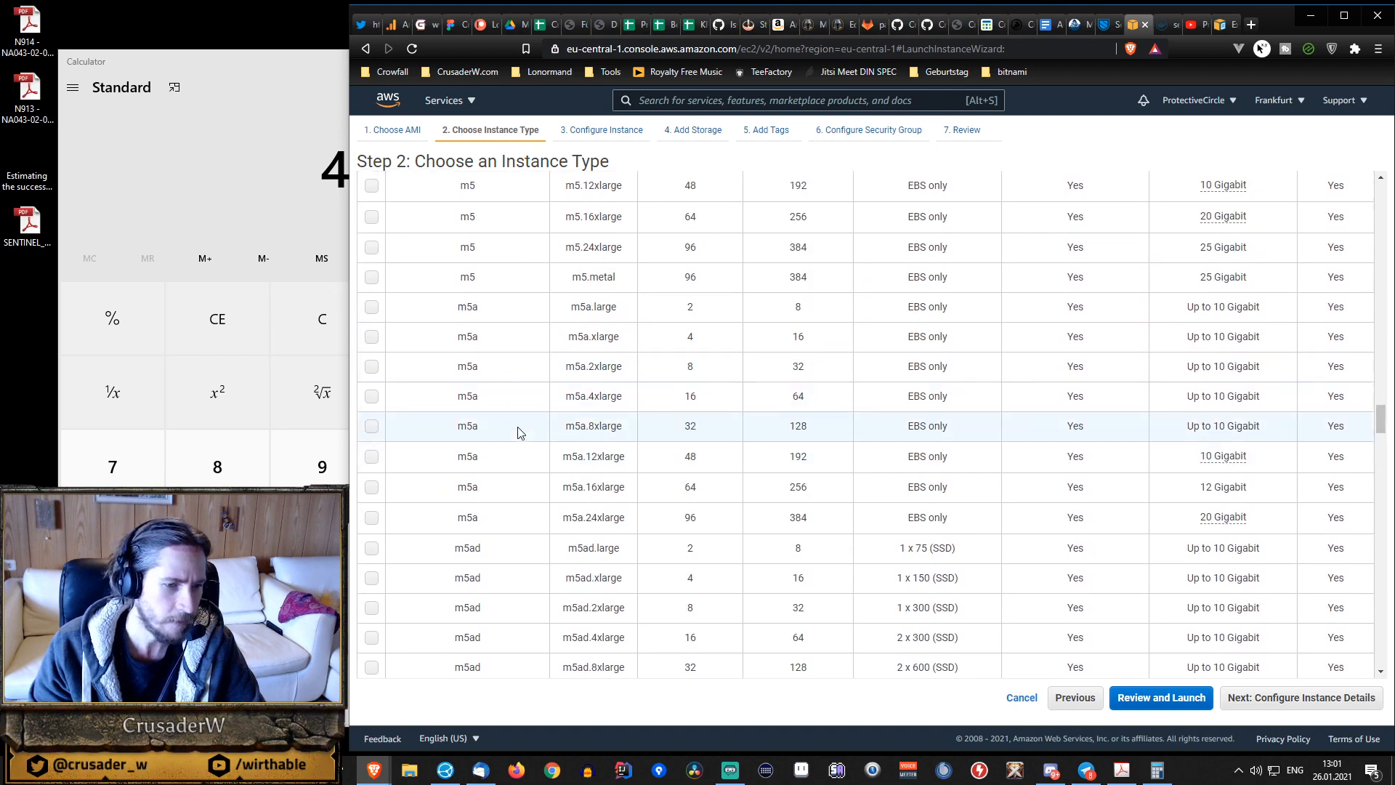
{"action": "scroll", "coordinate": [520, 433], "scroll_direction": "down", "scroll_amount": 10}
{"action": "scroll", "coordinate": [521, 428], "scroll_direction": "down", "scroll_amount": 3}
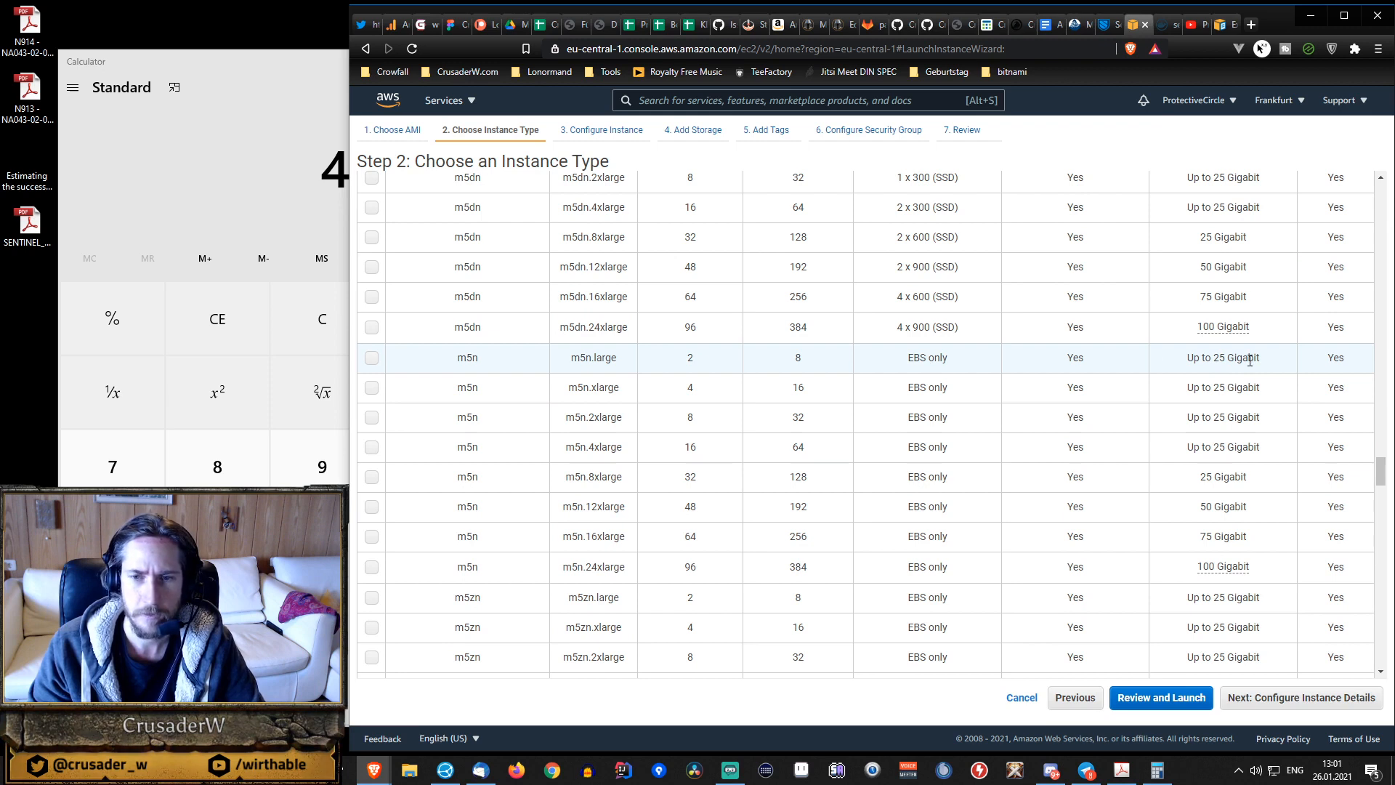
{"action": "left_click", "coordinate": [371, 358]}
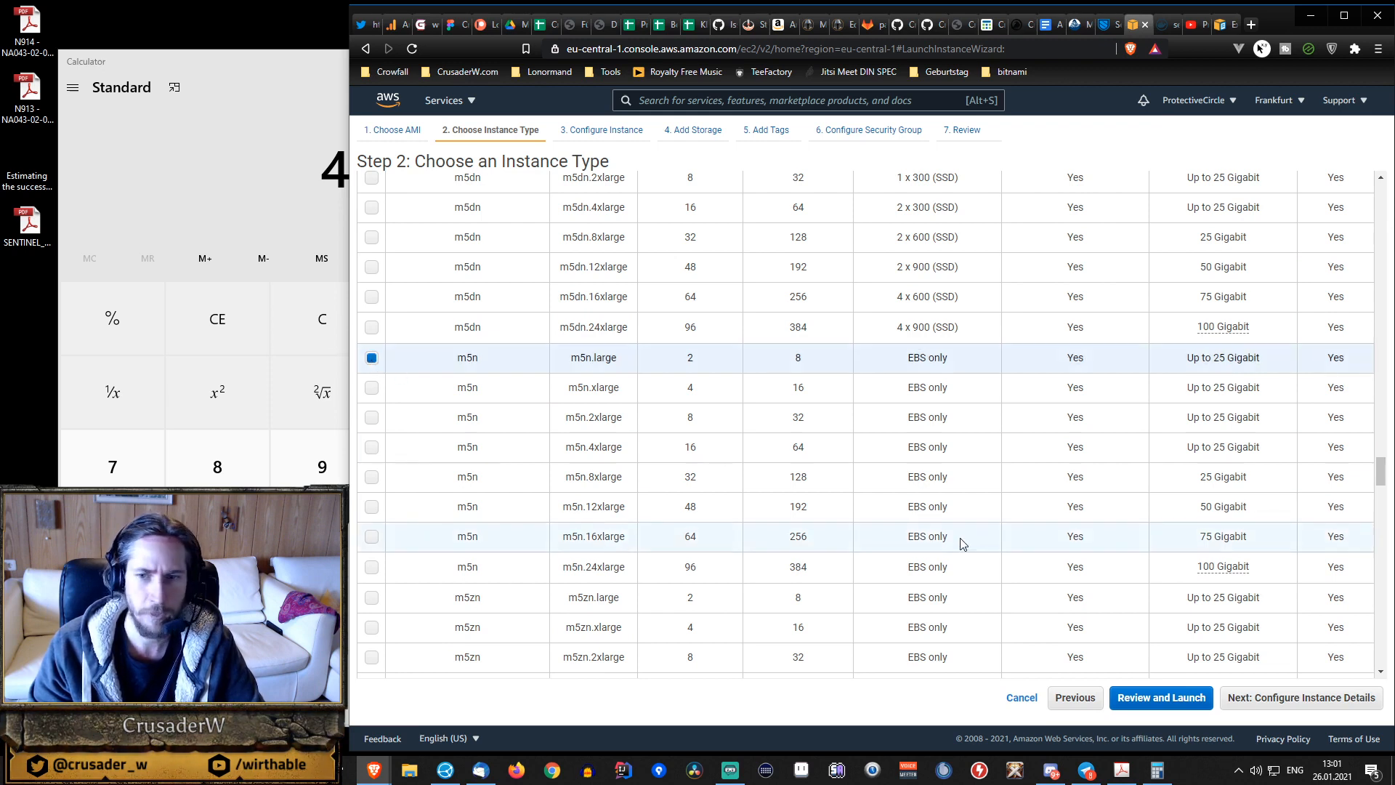
Proceed to the launch review and check the Instance Details section.
{"action": "left_click", "coordinate": [1171, 701]}
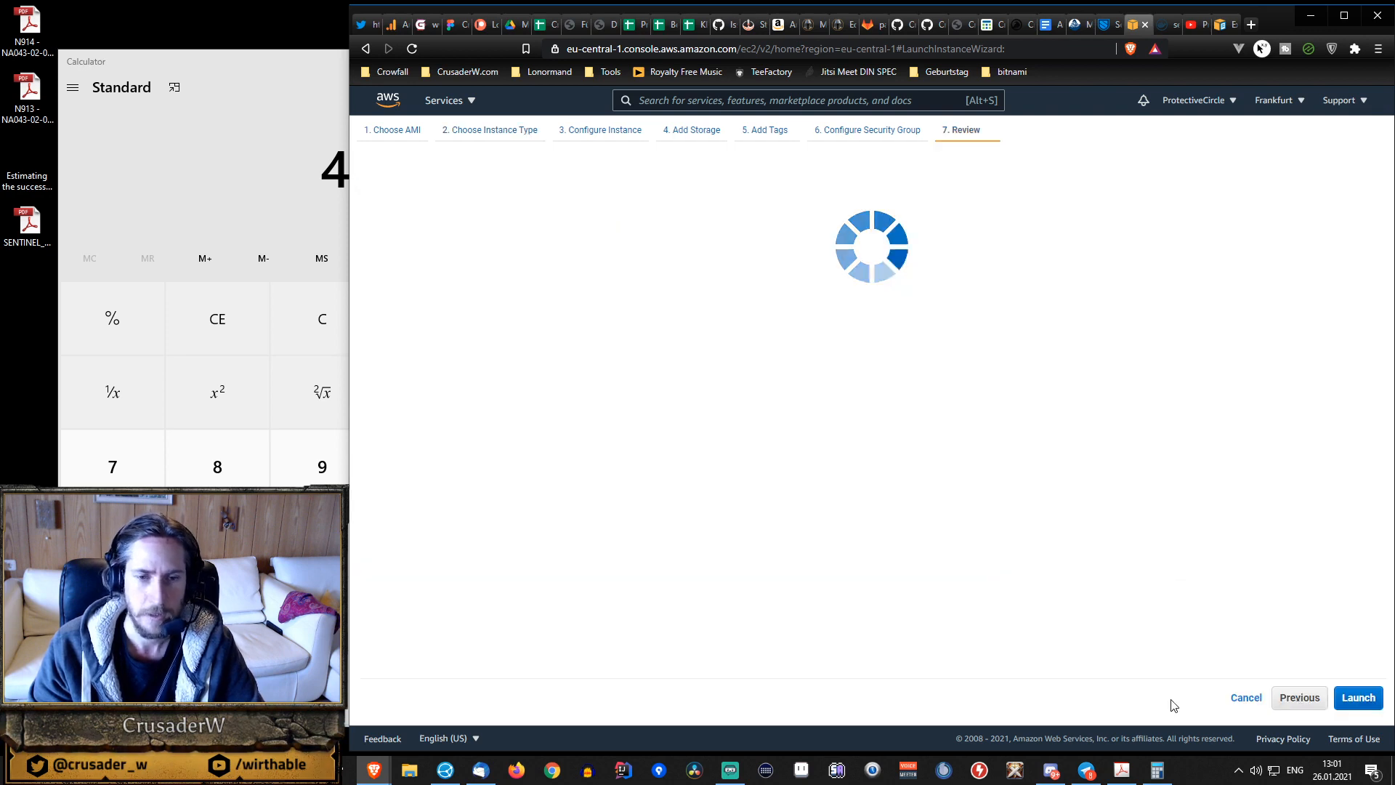
{"action": "scroll", "coordinate": [836, 446], "scroll_direction": "down", "scroll_amount": 2}
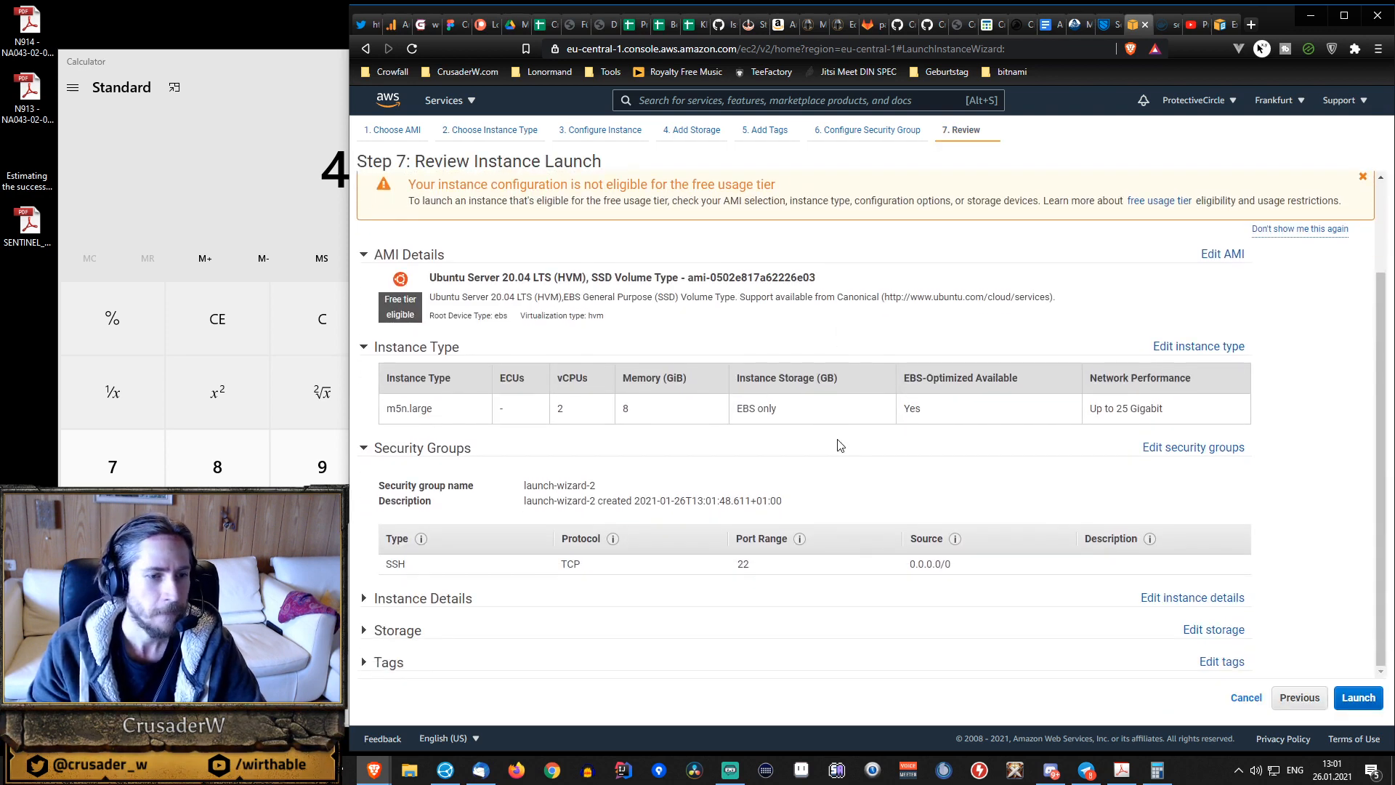
{"action": "mouse_move", "coordinate": [421, 540]}
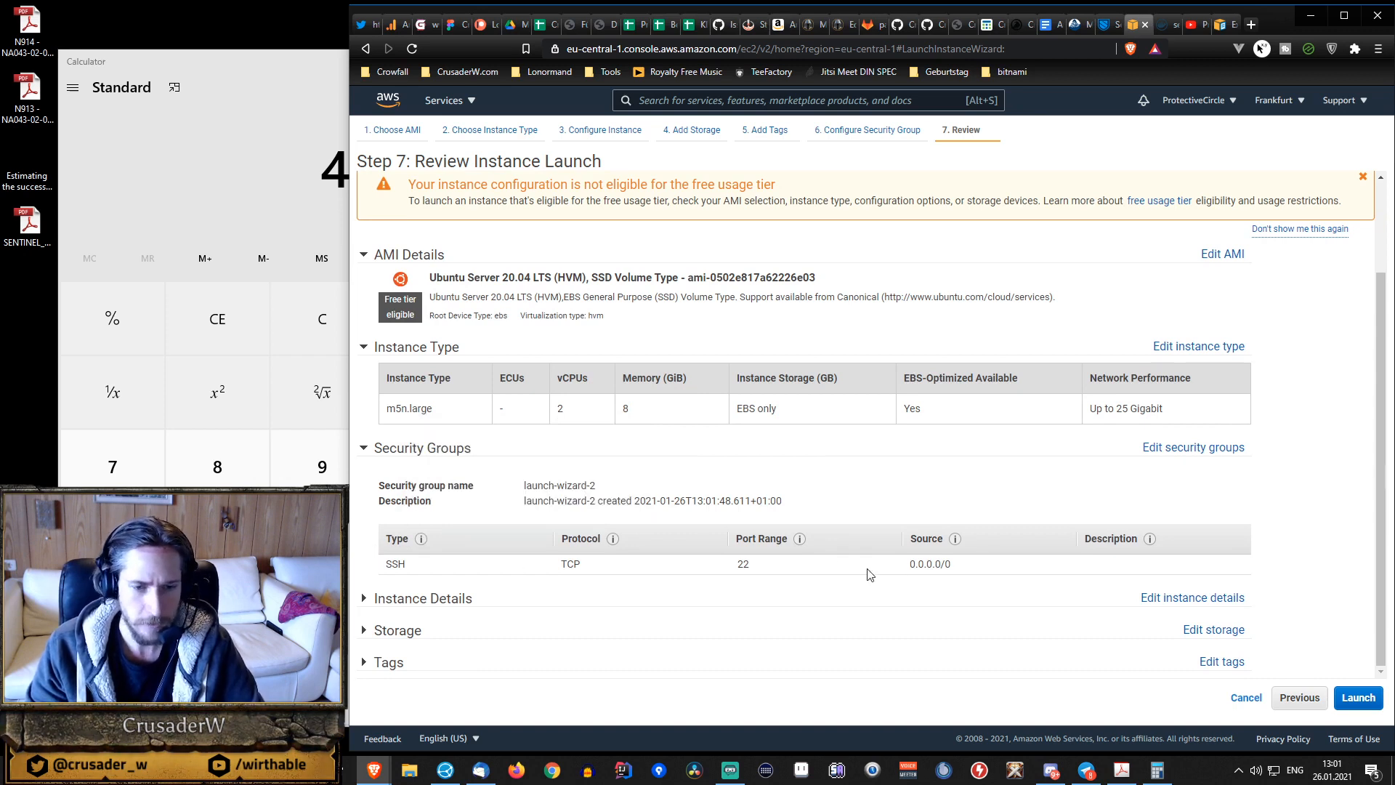
{"action": "left_click", "coordinate": [437, 600]}
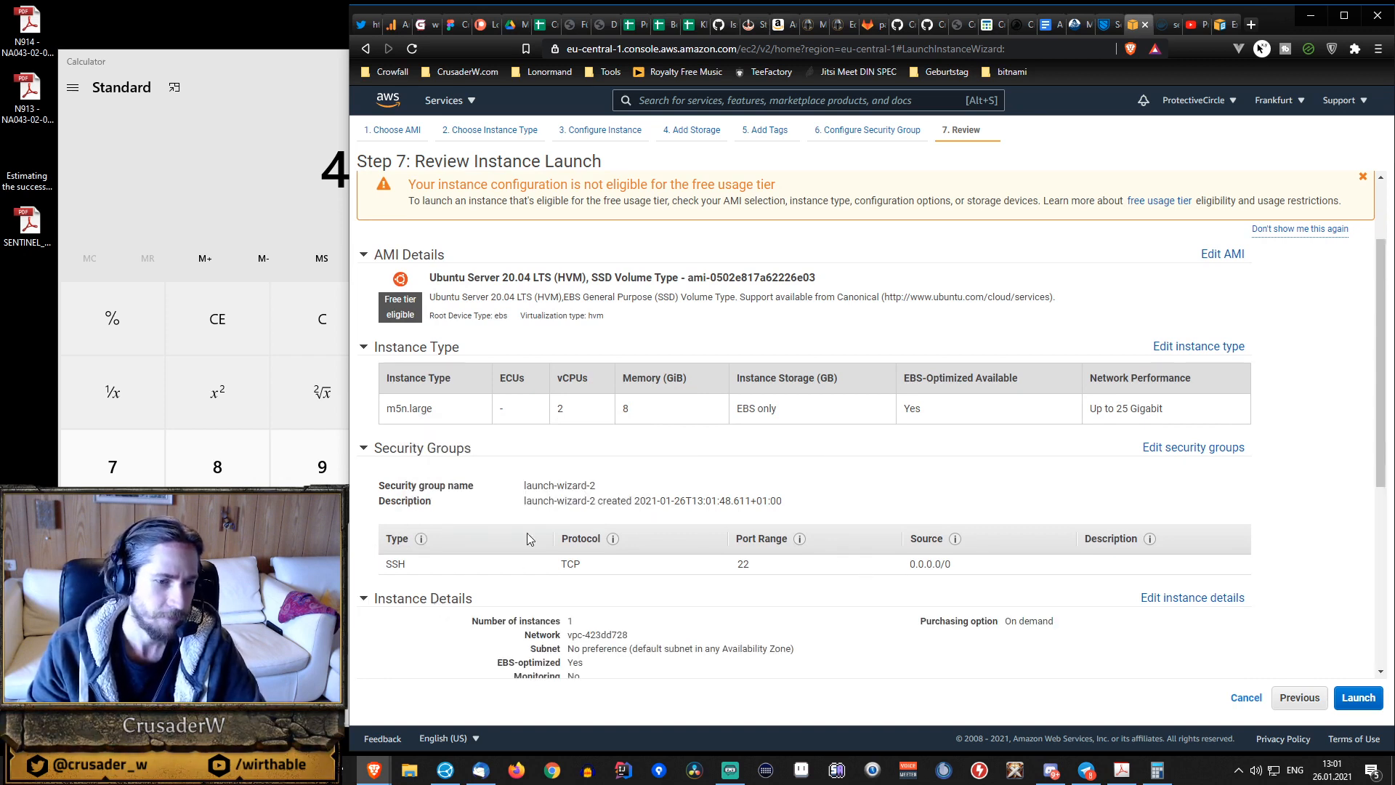
{"action": "scroll", "coordinate": [528, 538], "scroll_direction": "down", "scroll_amount": 4}
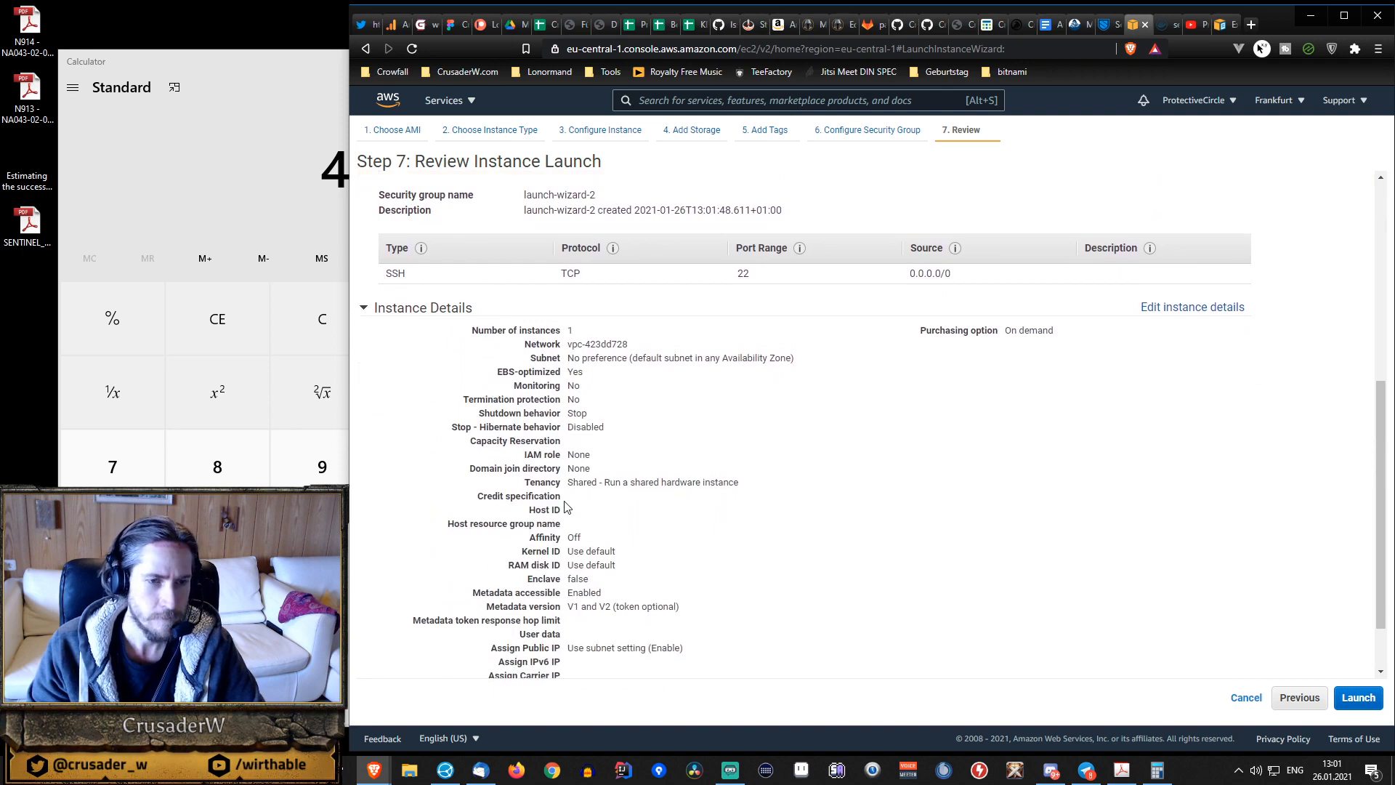
{"action": "scroll", "coordinate": [567, 506], "scroll_direction": "down", "scroll_amount": 1}
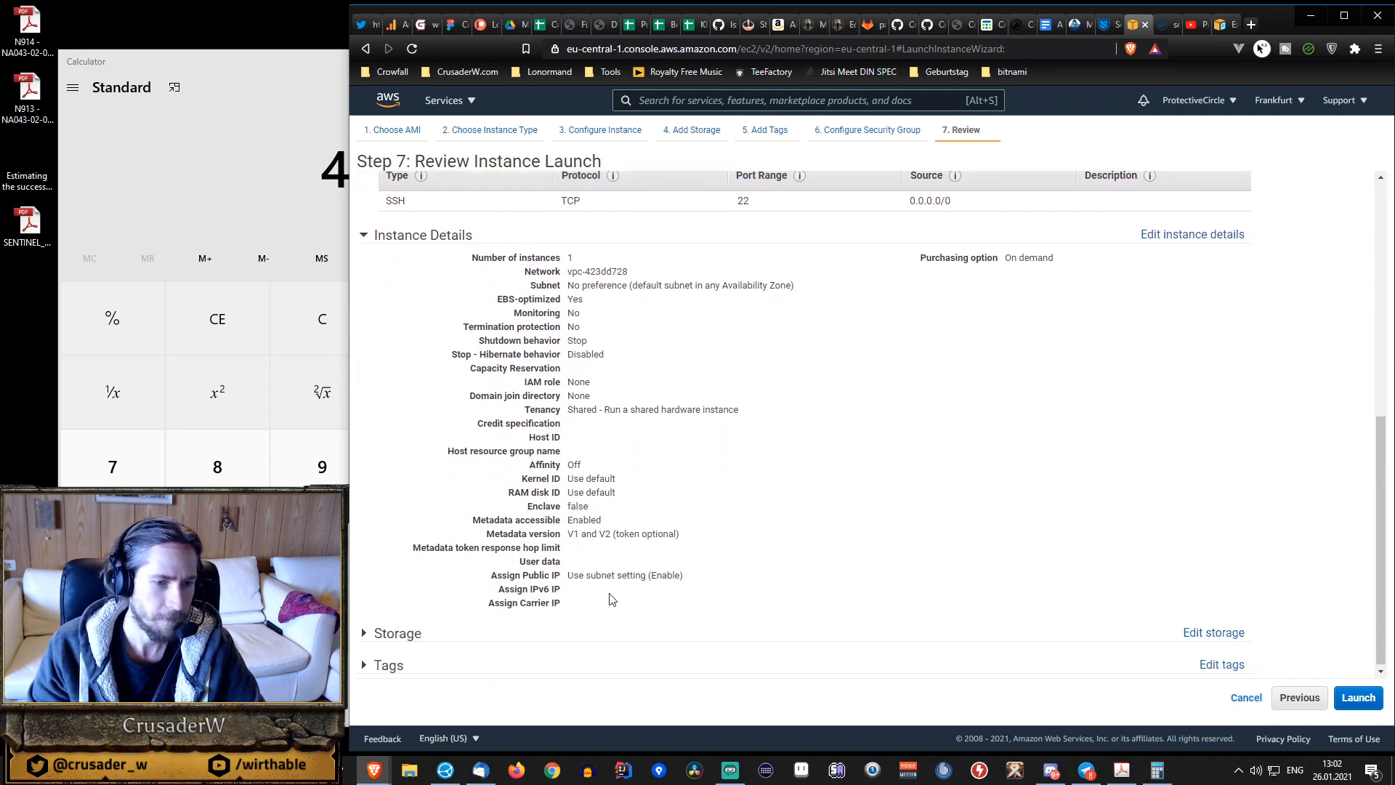
{"action": "scroll", "coordinate": [444, 312], "scroll_direction": "up", "scroll_amount": 1}
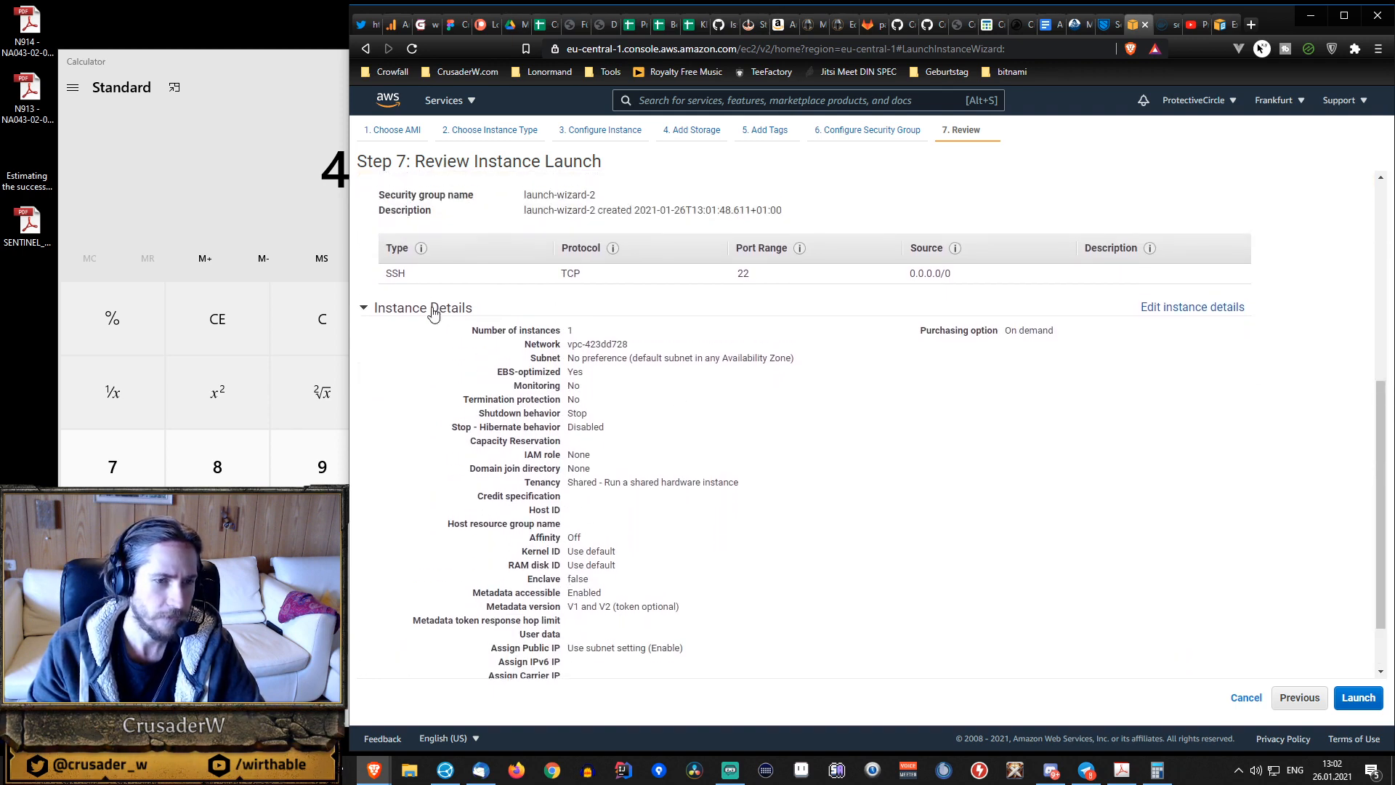
{"action": "left_click", "coordinate": [434, 311]}
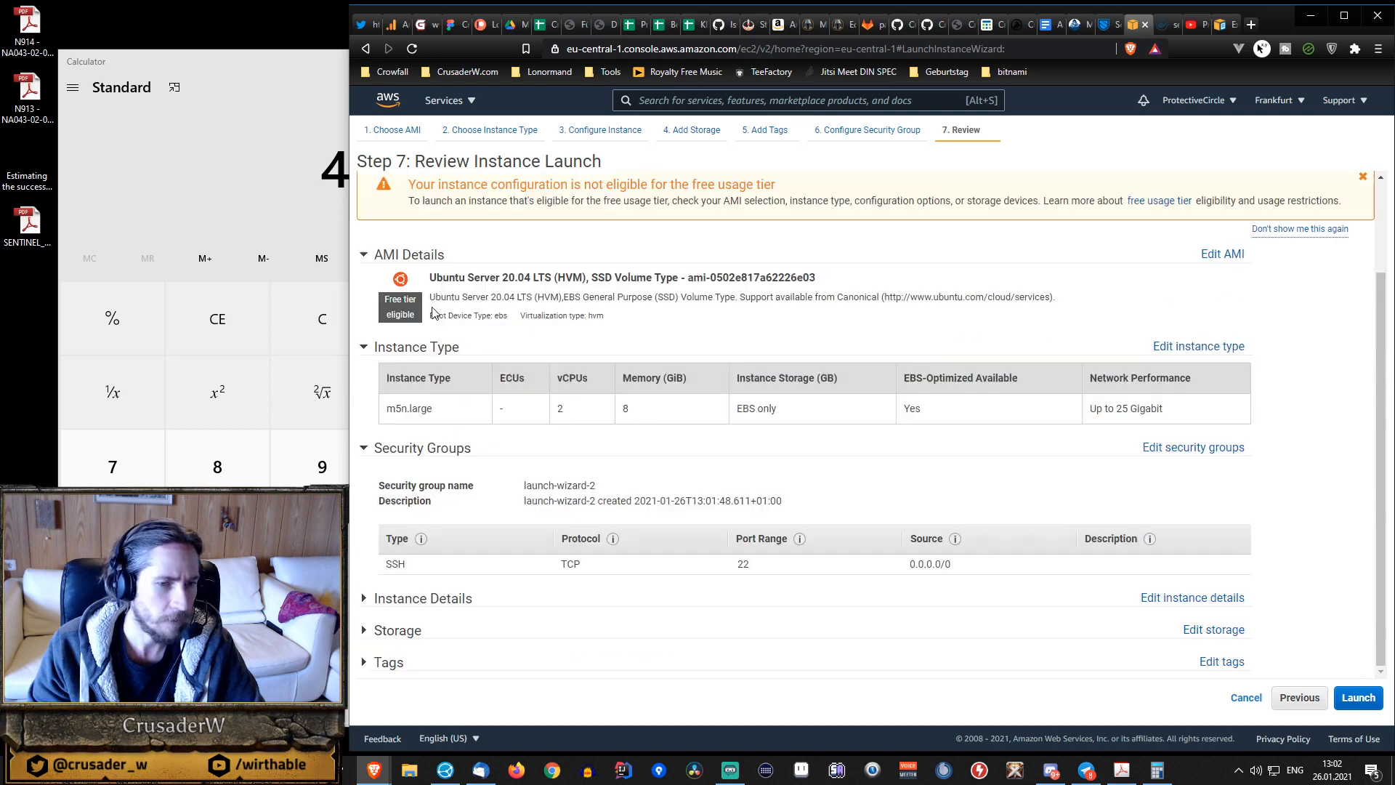
Try a root volume size of 20 GiB in the storage settings, restore it to 8 GiB, and return to the launch review.
{"action": "left_click", "coordinate": [411, 630]}
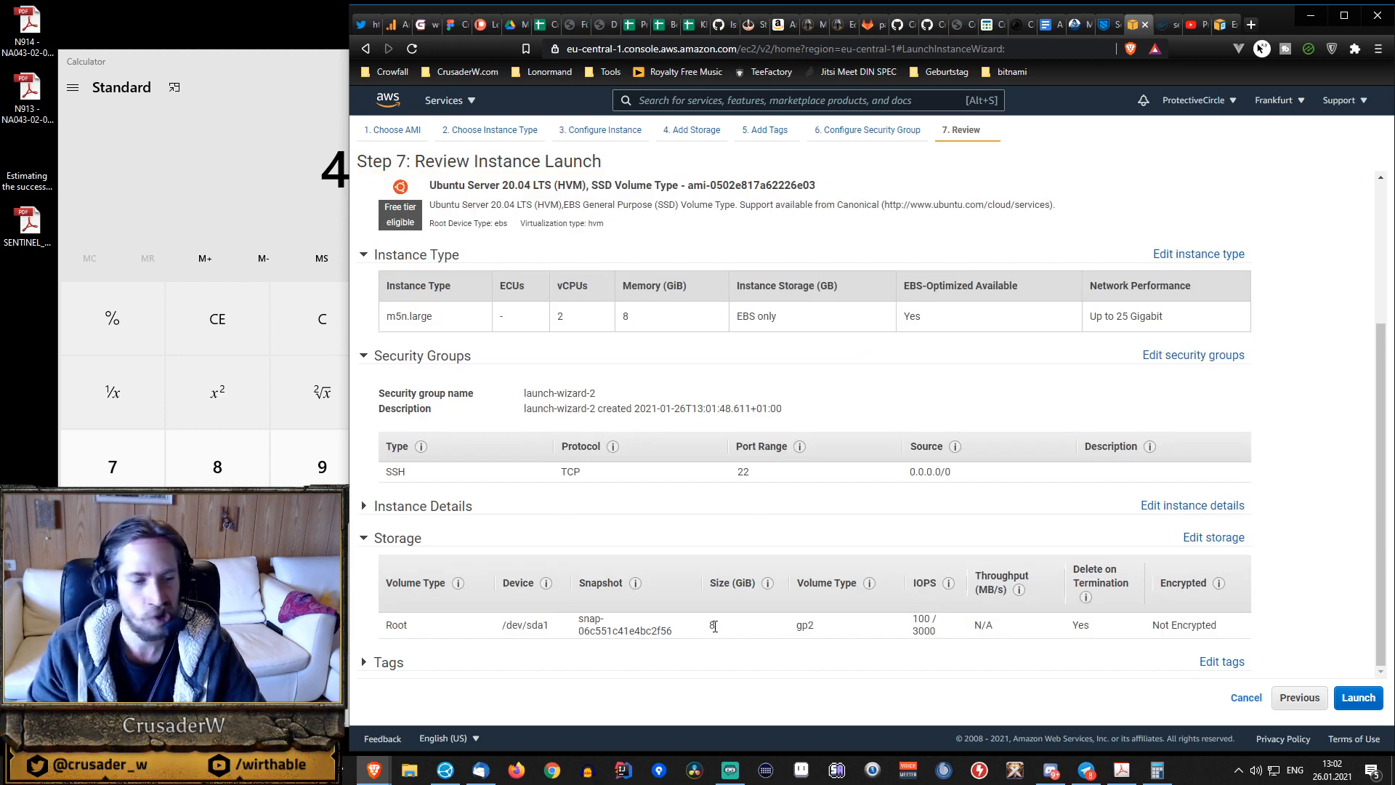
{"action": "left_click", "coordinate": [1241, 545]}
{"action": "double_click", "coordinate": [767, 304]}
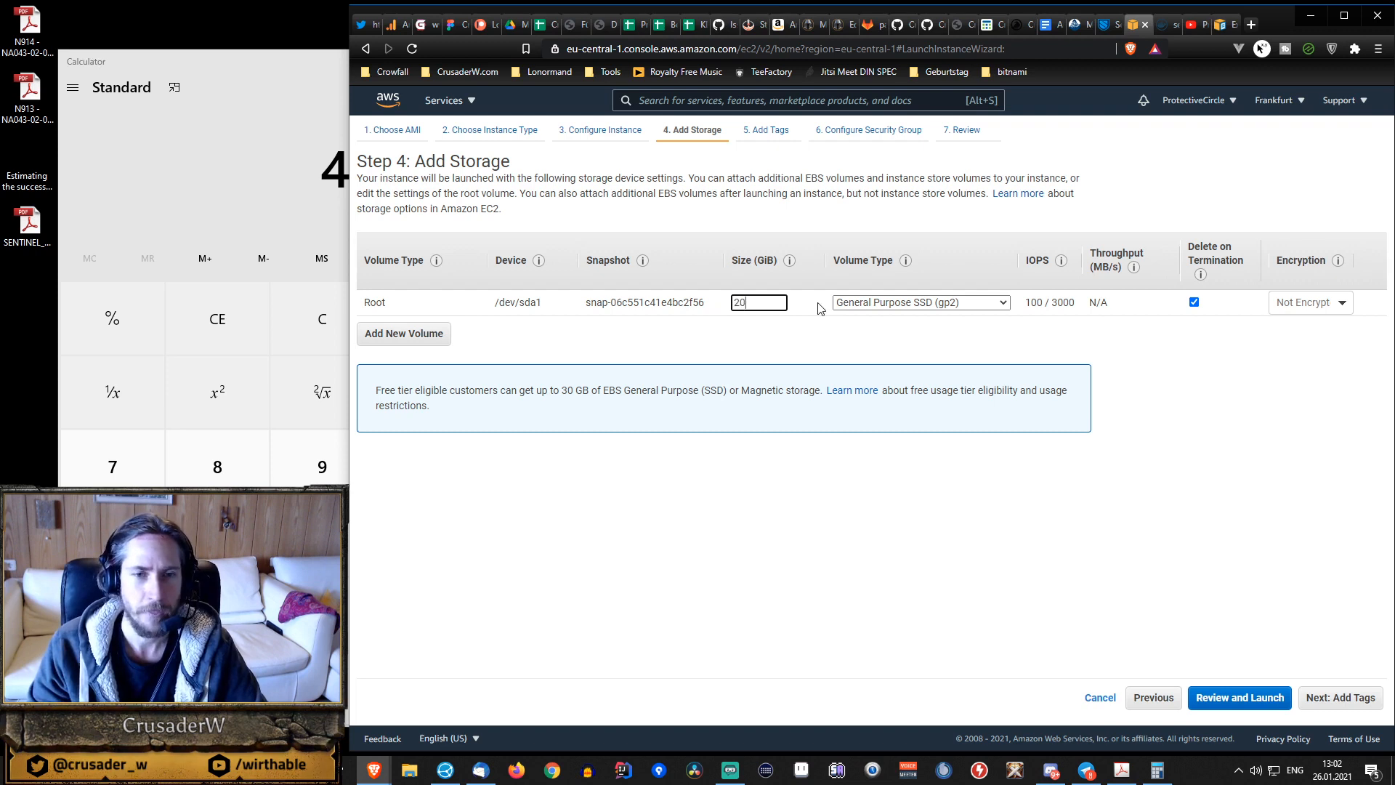
{"action": "double_click", "coordinate": [763, 302]}
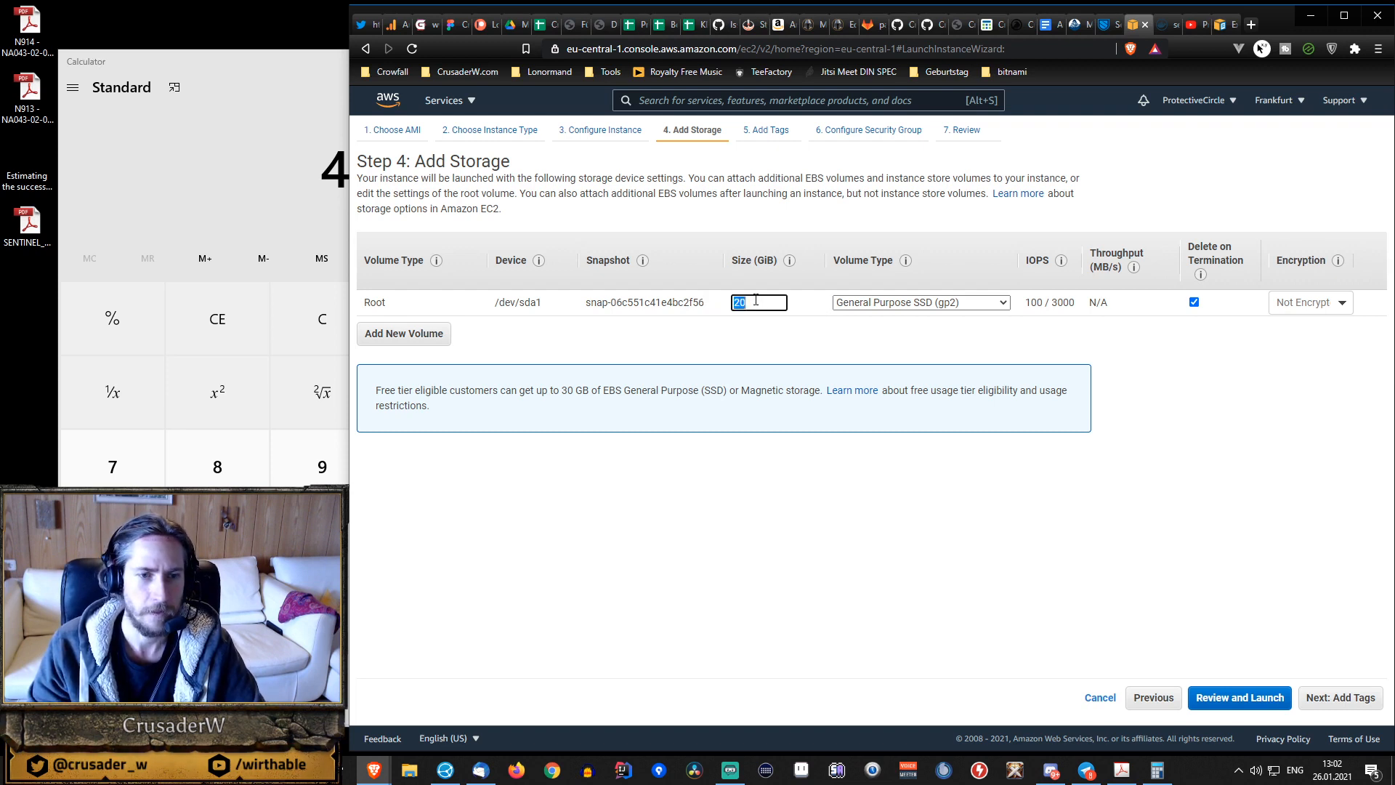
{"action": "type", "text": "8"}
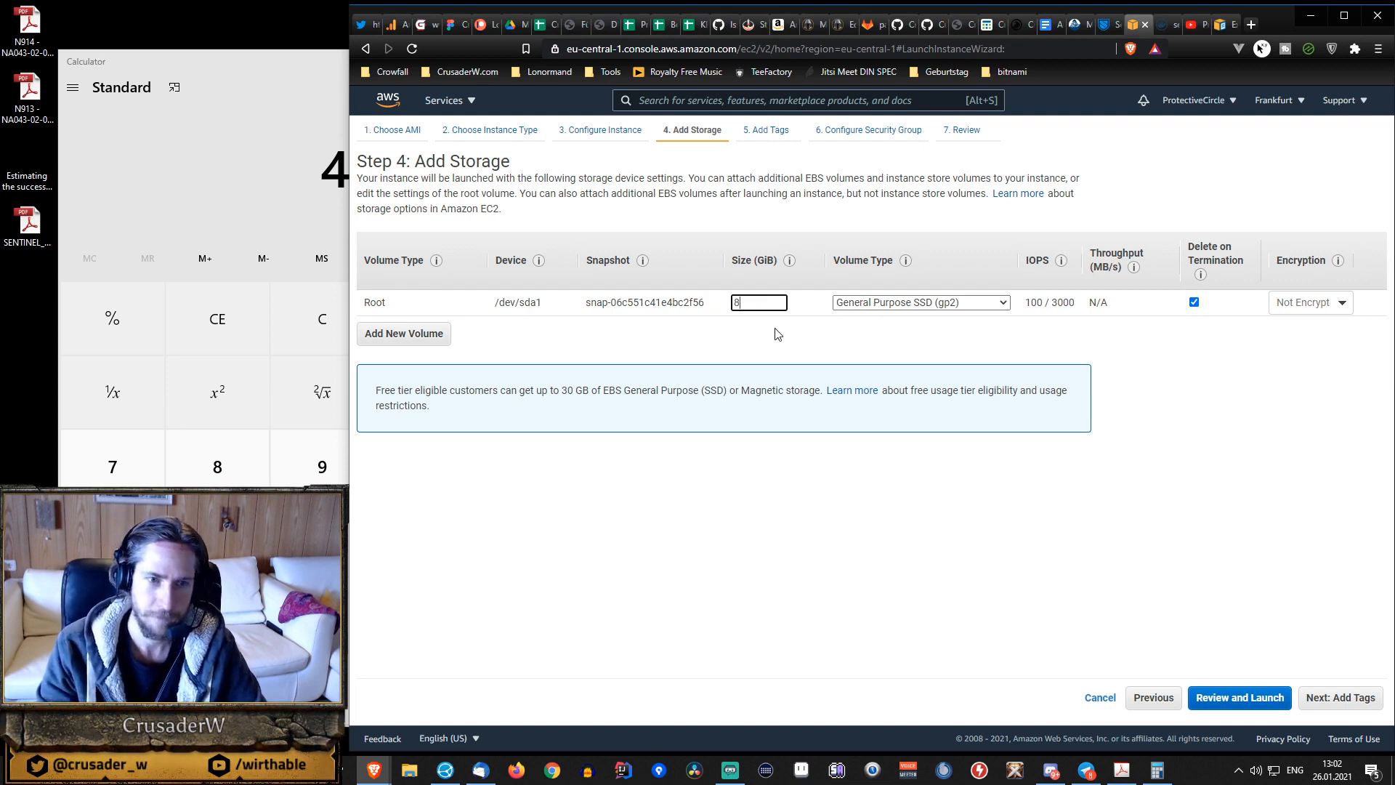
{"action": "left_click", "coordinate": [1319, 309]}
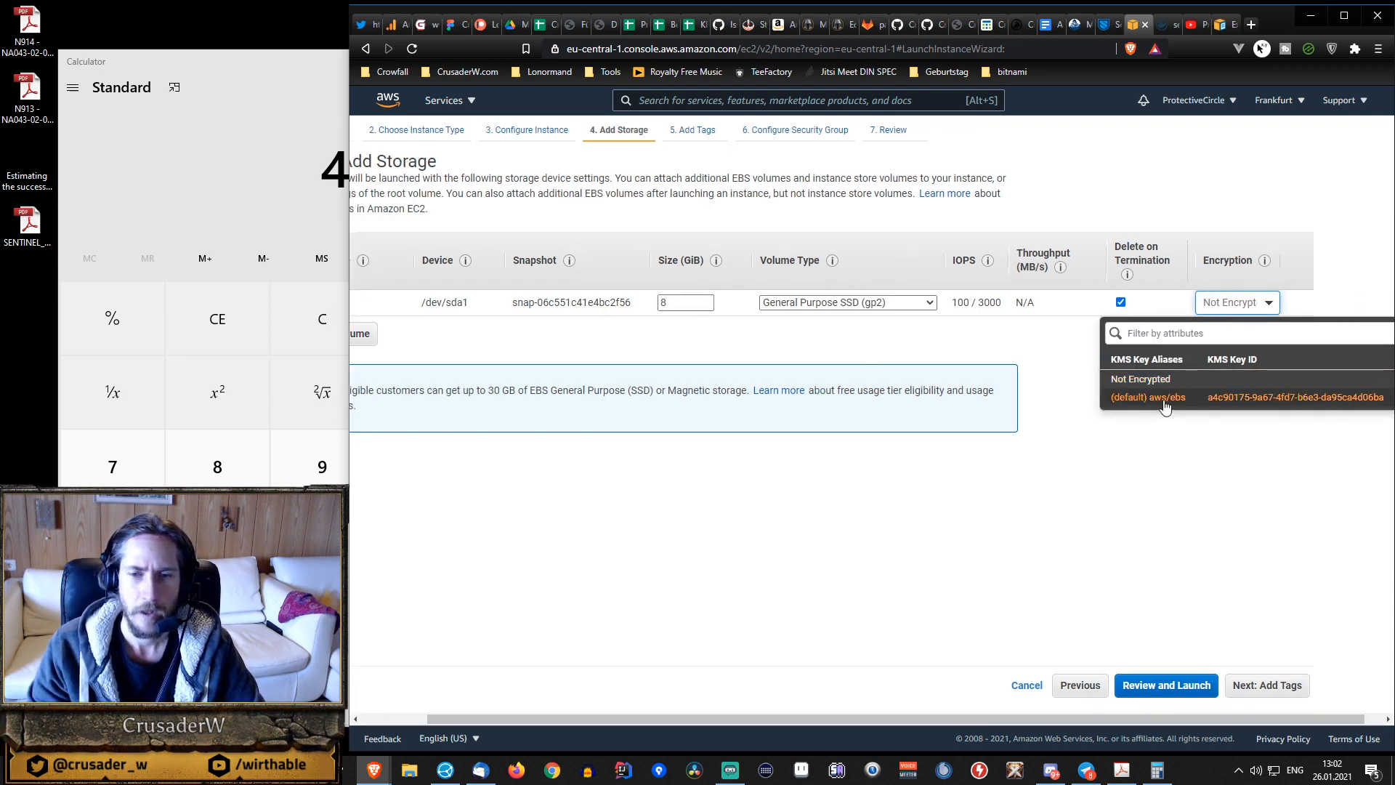
{"action": "left_click", "coordinate": [1015, 374]}
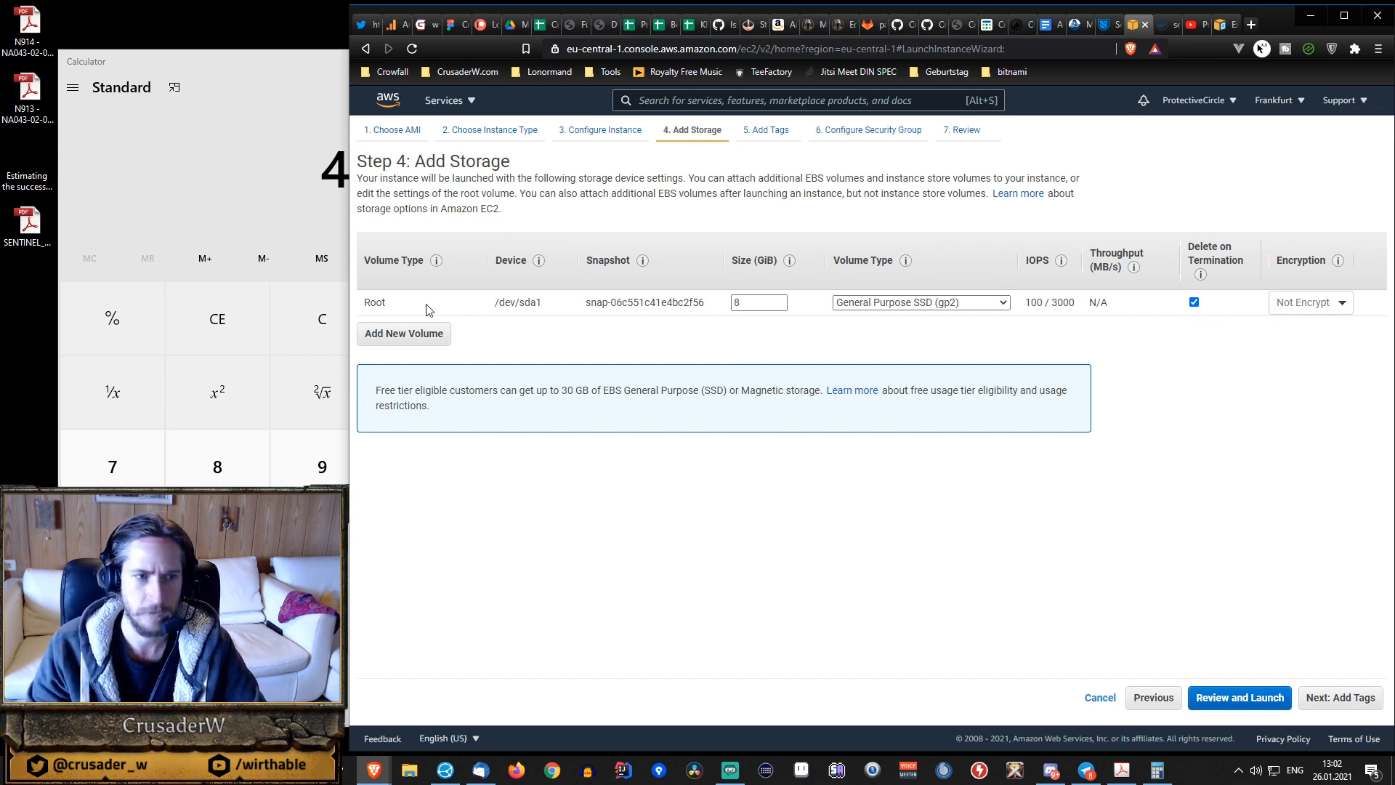
{"action": "left_click", "coordinate": [1240, 698]}
Review the storage and tags sections of the launch summary.
{"action": "scroll", "coordinate": [769, 436], "scroll_direction": "down", "scroll_amount": 3}
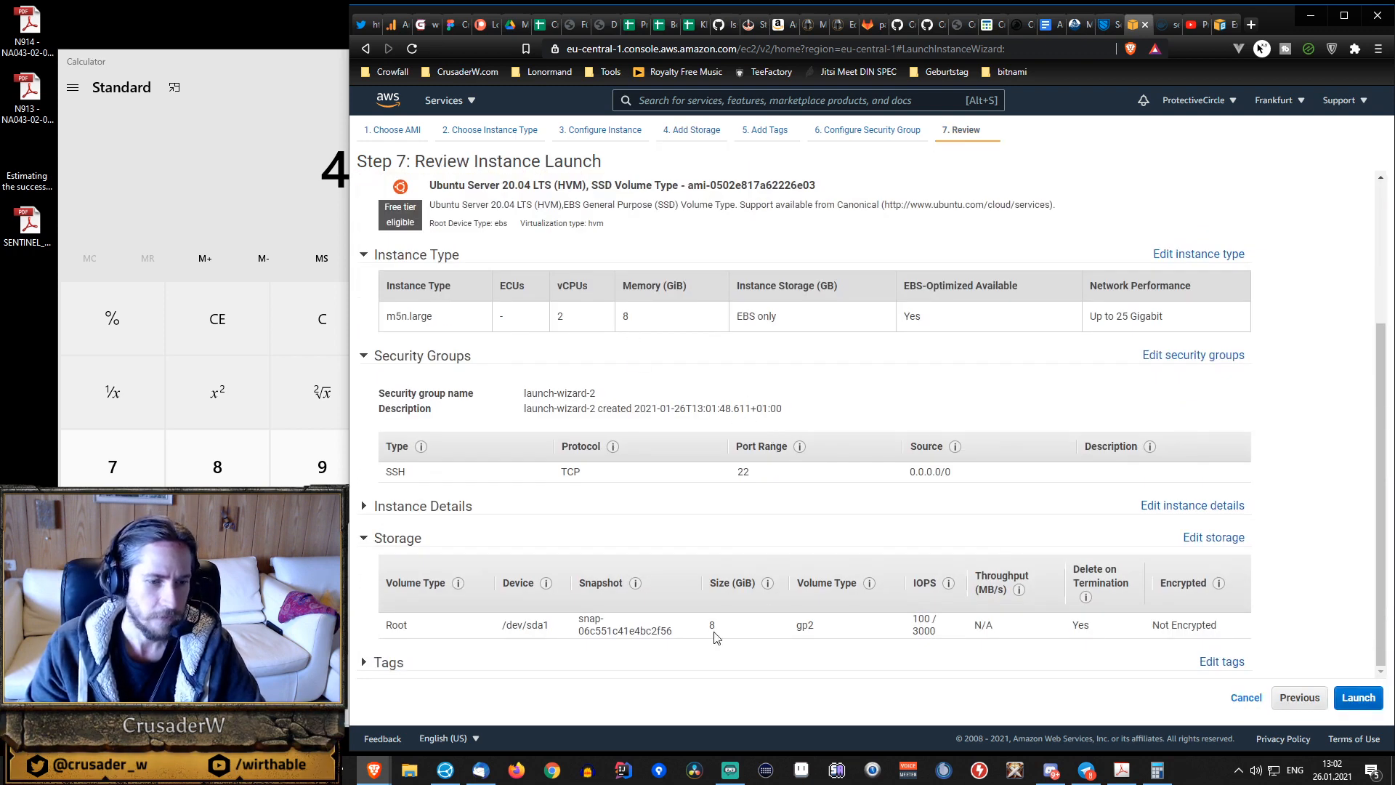
{"action": "left_click", "coordinate": [381, 663]}
{"action": "scroll", "coordinate": [560, 454], "scroll_direction": "down", "scroll_amount": 1}
{"action": "scroll", "coordinate": [559, 455], "scroll_direction": "down", "scroll_amount": 1}
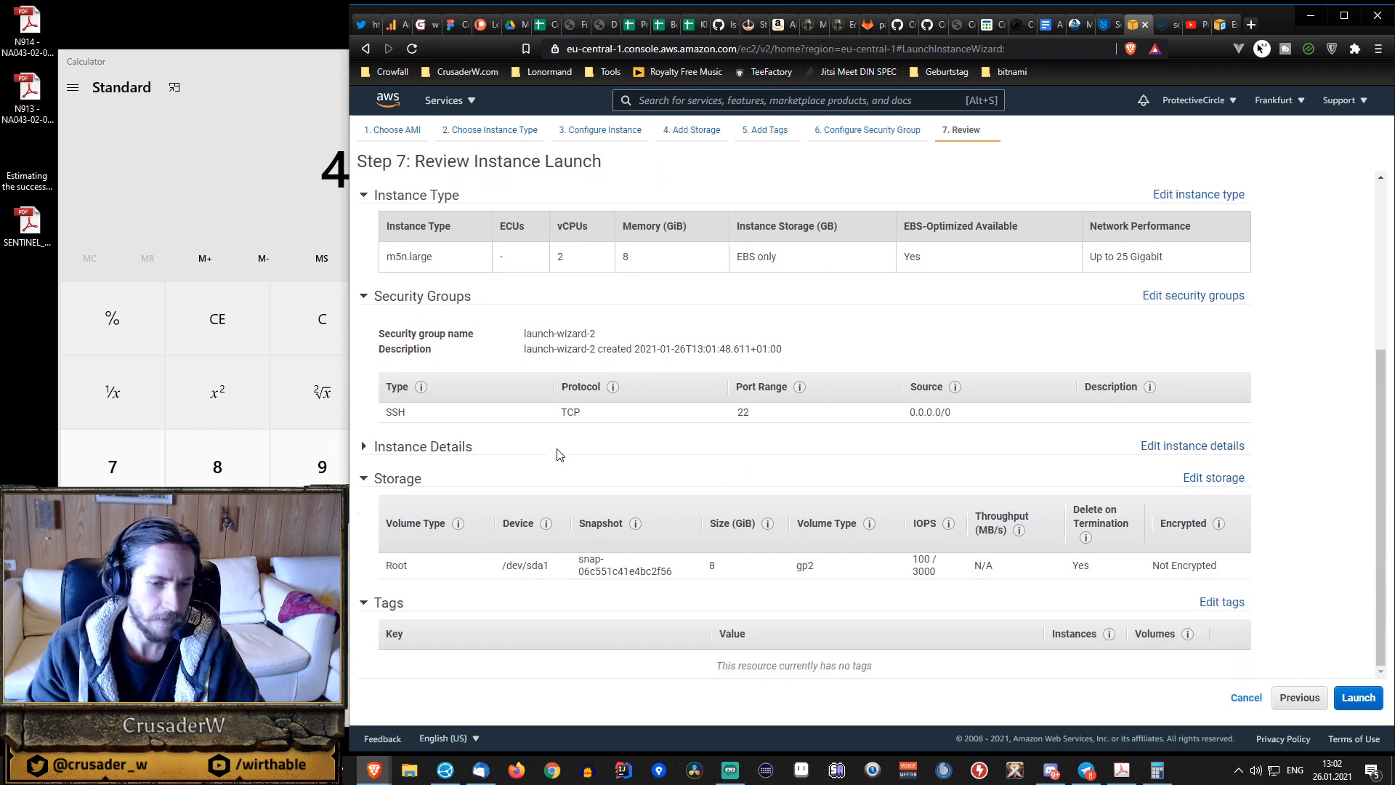
{"action": "scroll", "coordinate": [529, 613], "scroll_direction": "up", "scroll_amount": 5}
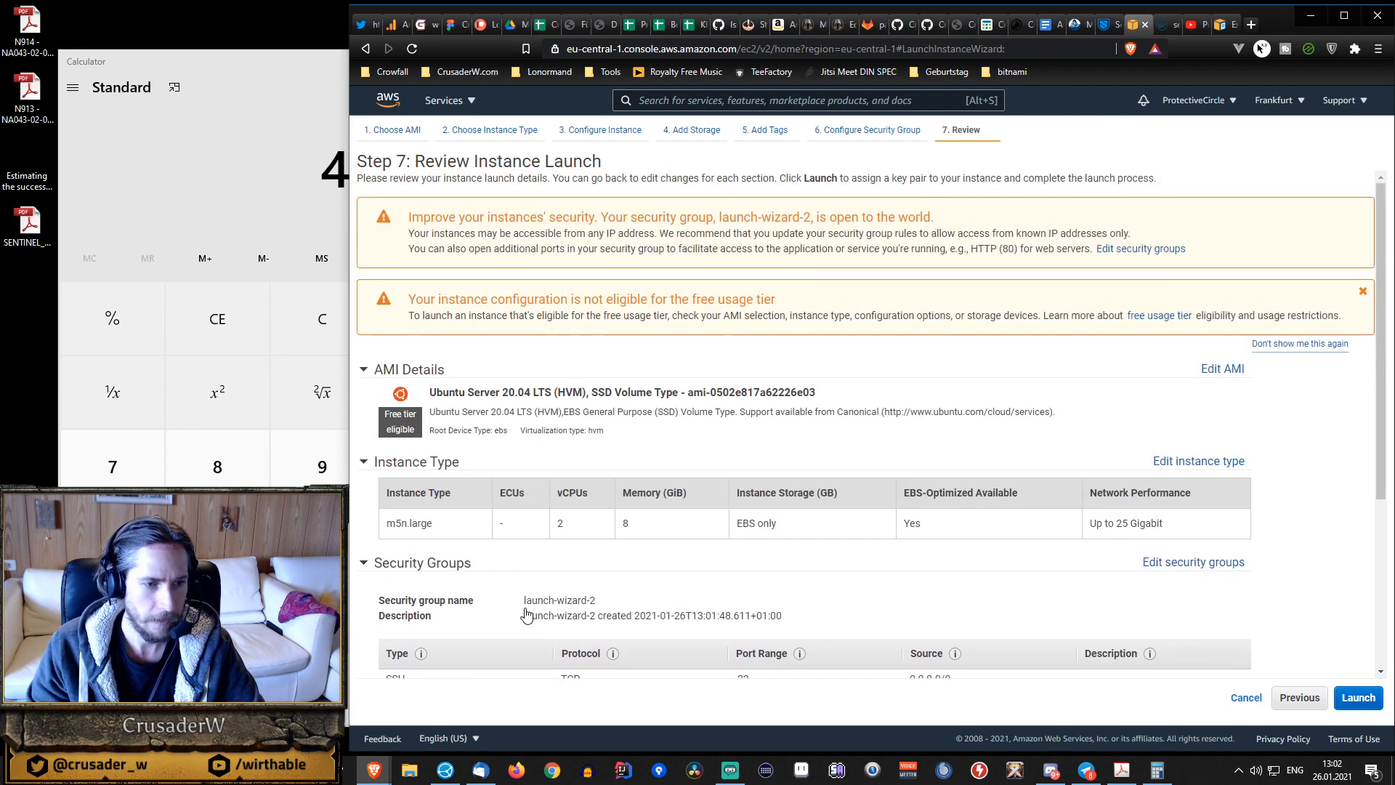
Start the launch, create a new key pair named sentinel_test, and save its private key as sentinel_test.pem in the Sentinel folder.
{"action": "left_click", "coordinate": [1358, 697]}
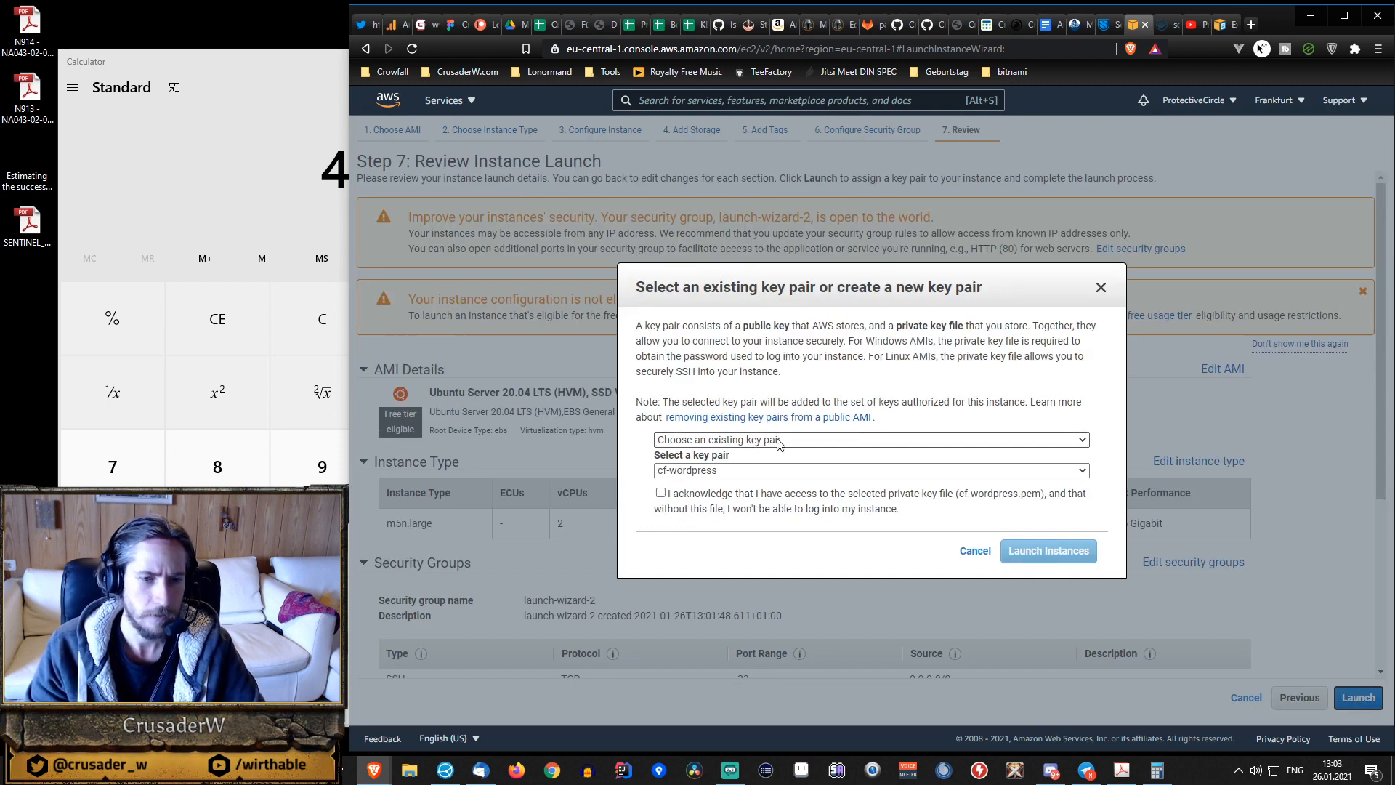
{"action": "left_click", "coordinate": [746, 472]}
{"action": "left_click", "coordinate": [747, 472]}
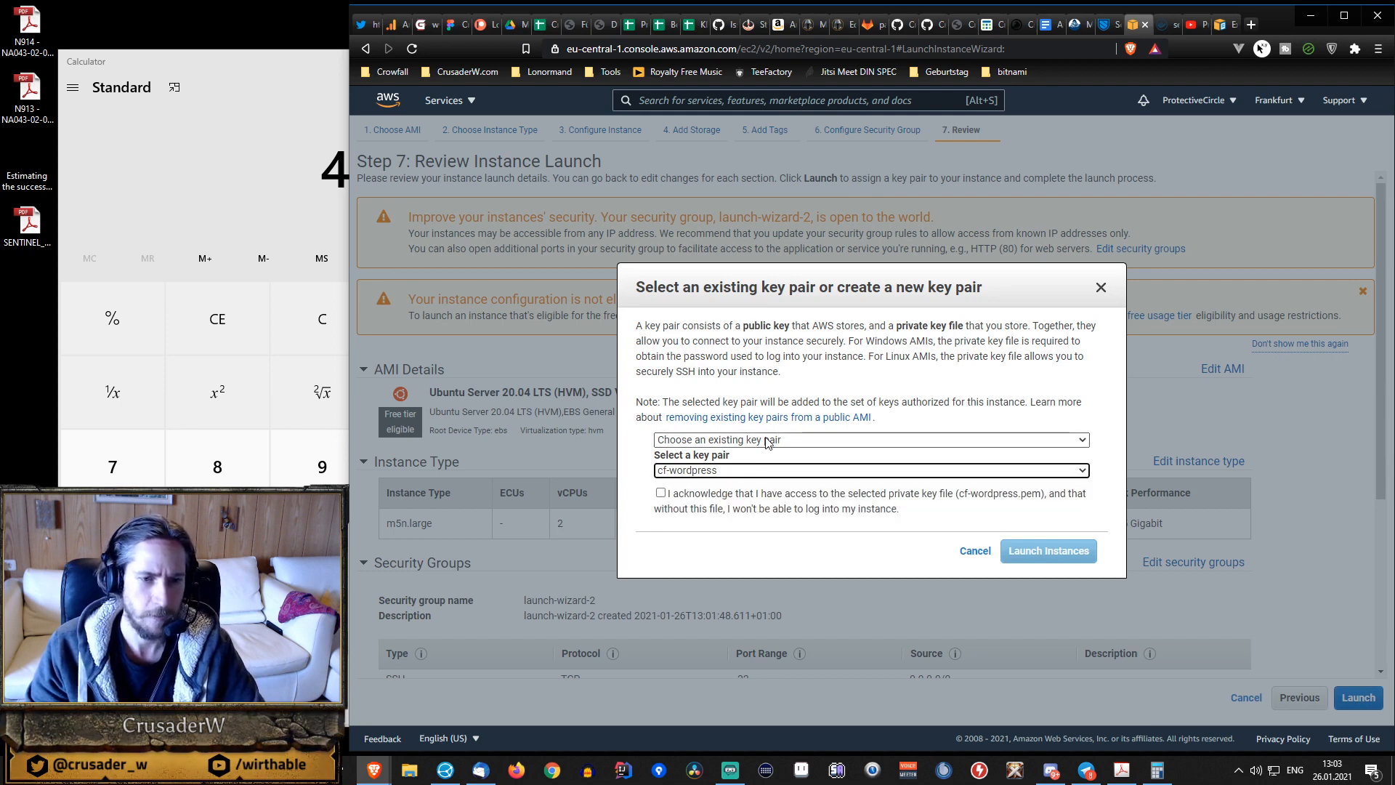
{"action": "left_click", "coordinate": [788, 441]}
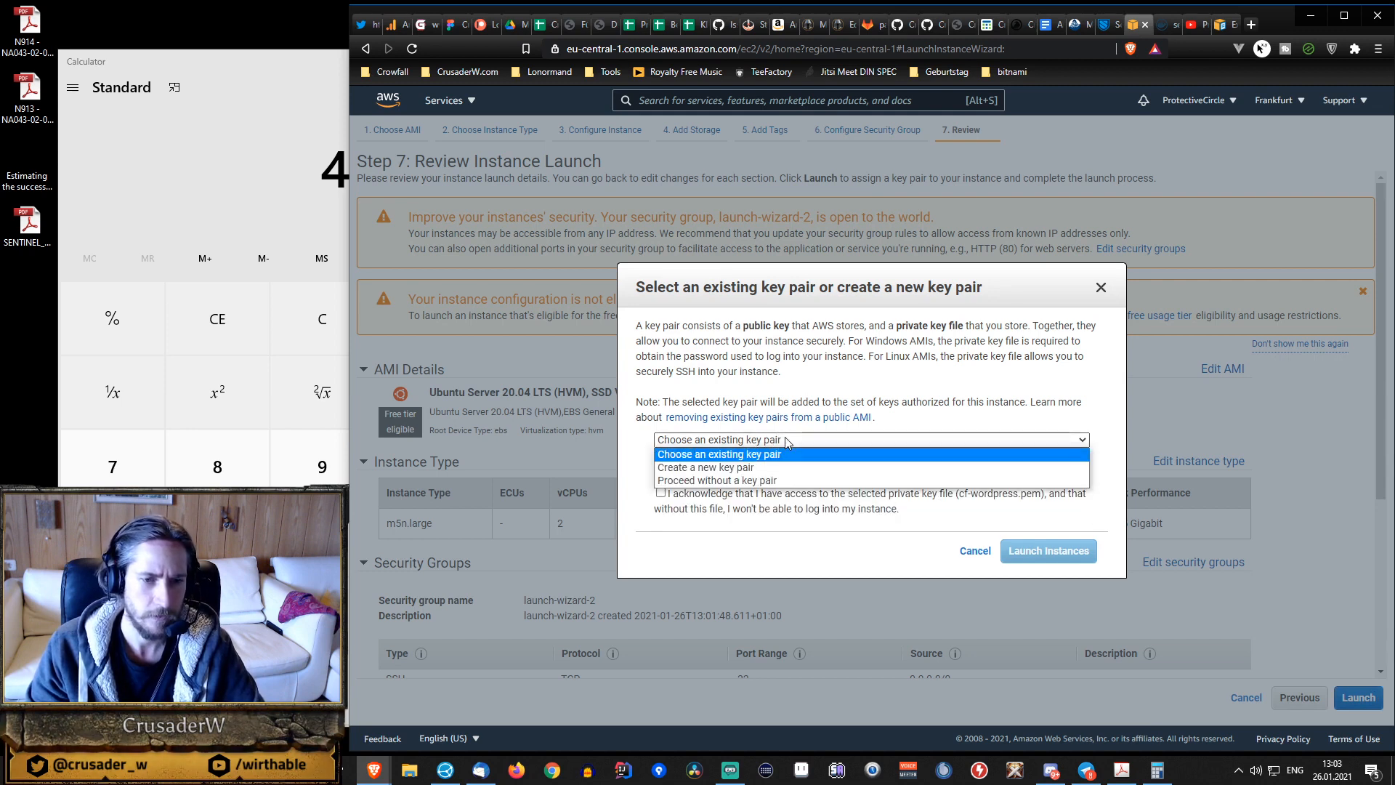
{"action": "left_click", "coordinate": [766, 470]}
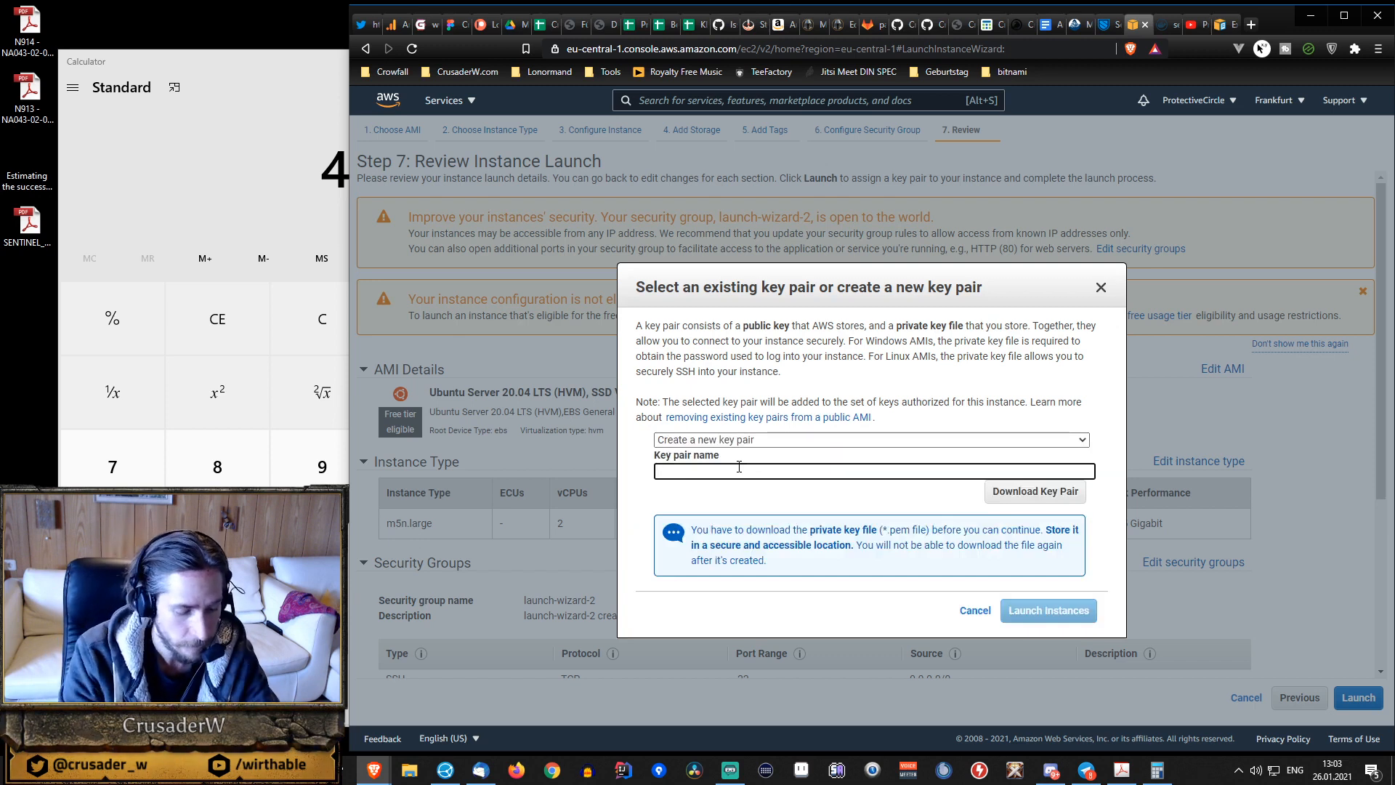
{"action": "type", "text": "sentinel"}
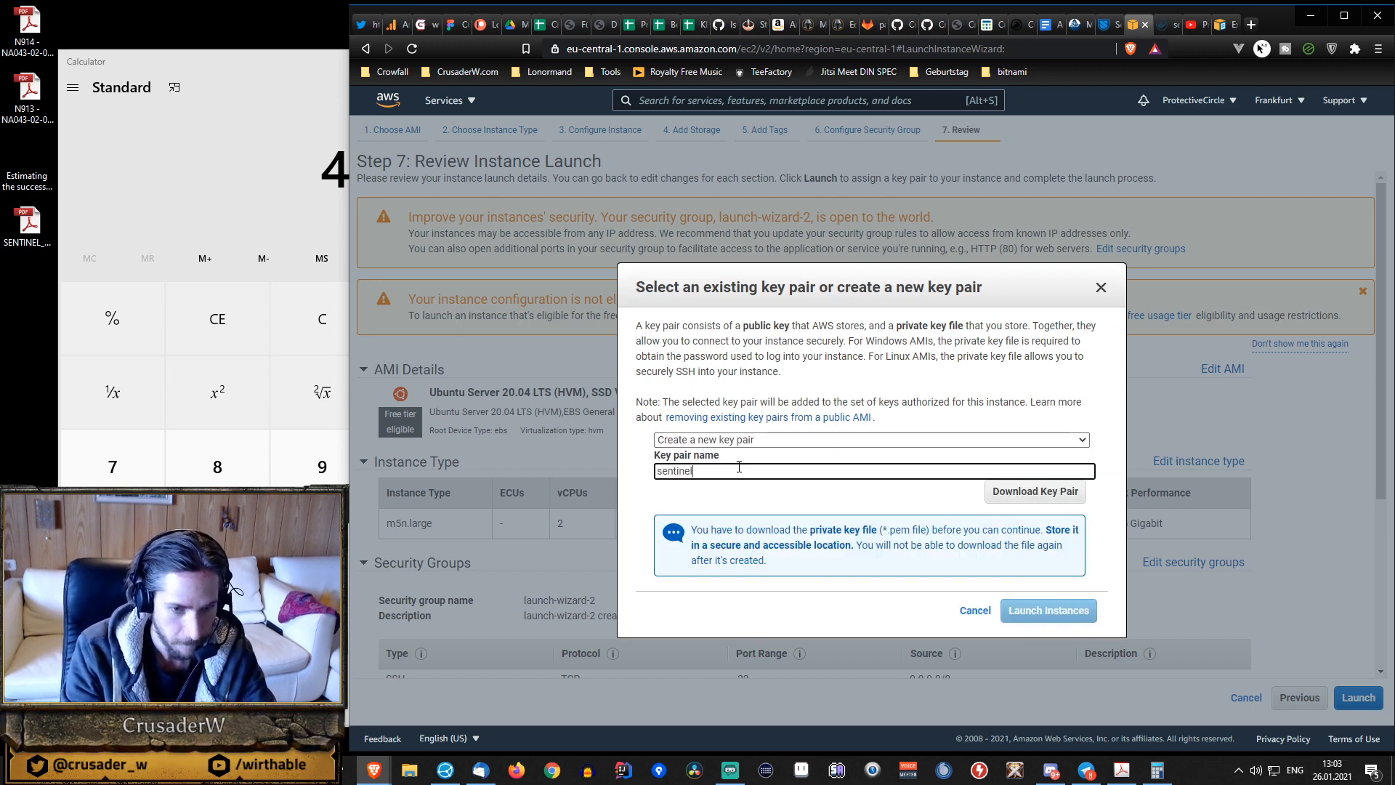
{"action": "type", "text": "_test"}
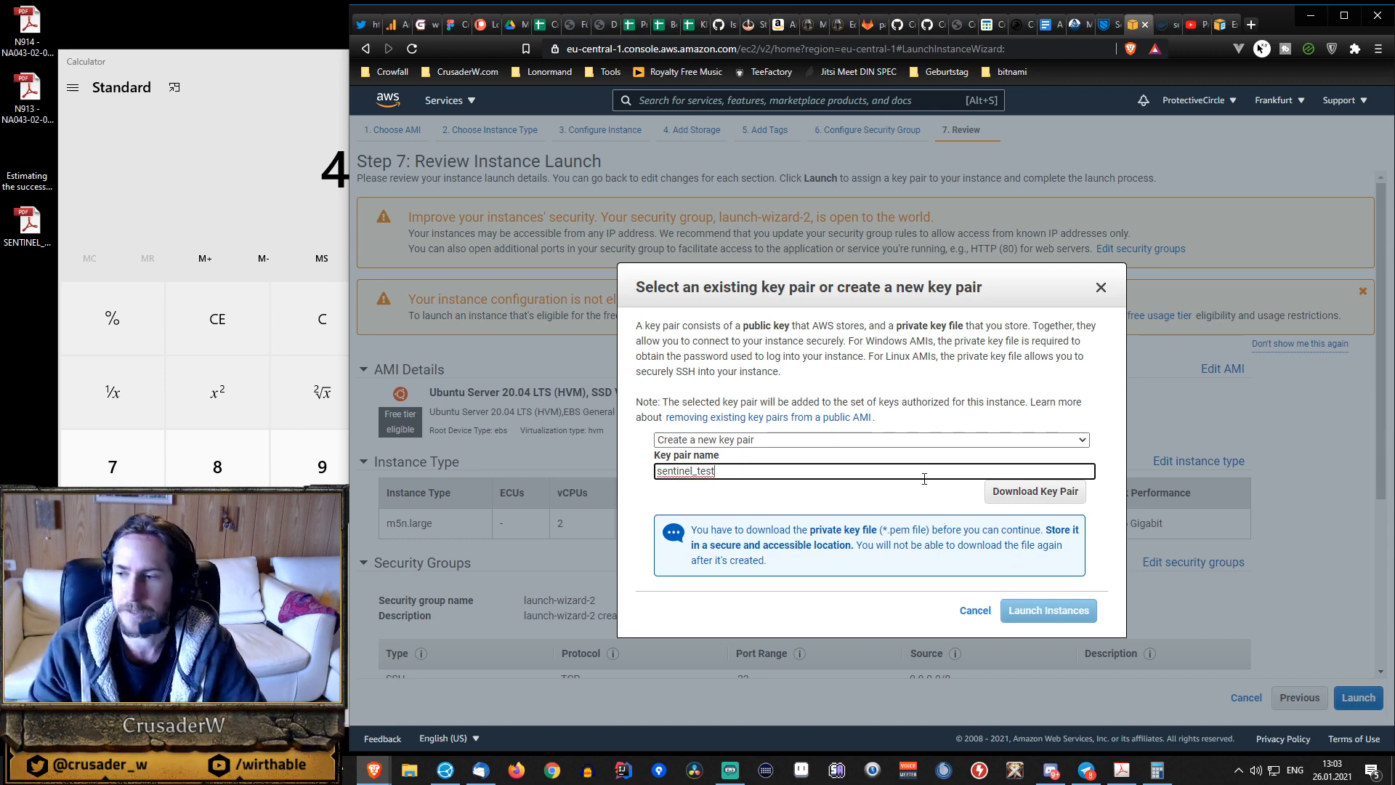
{"action": "left_click", "coordinate": [1040, 495]}
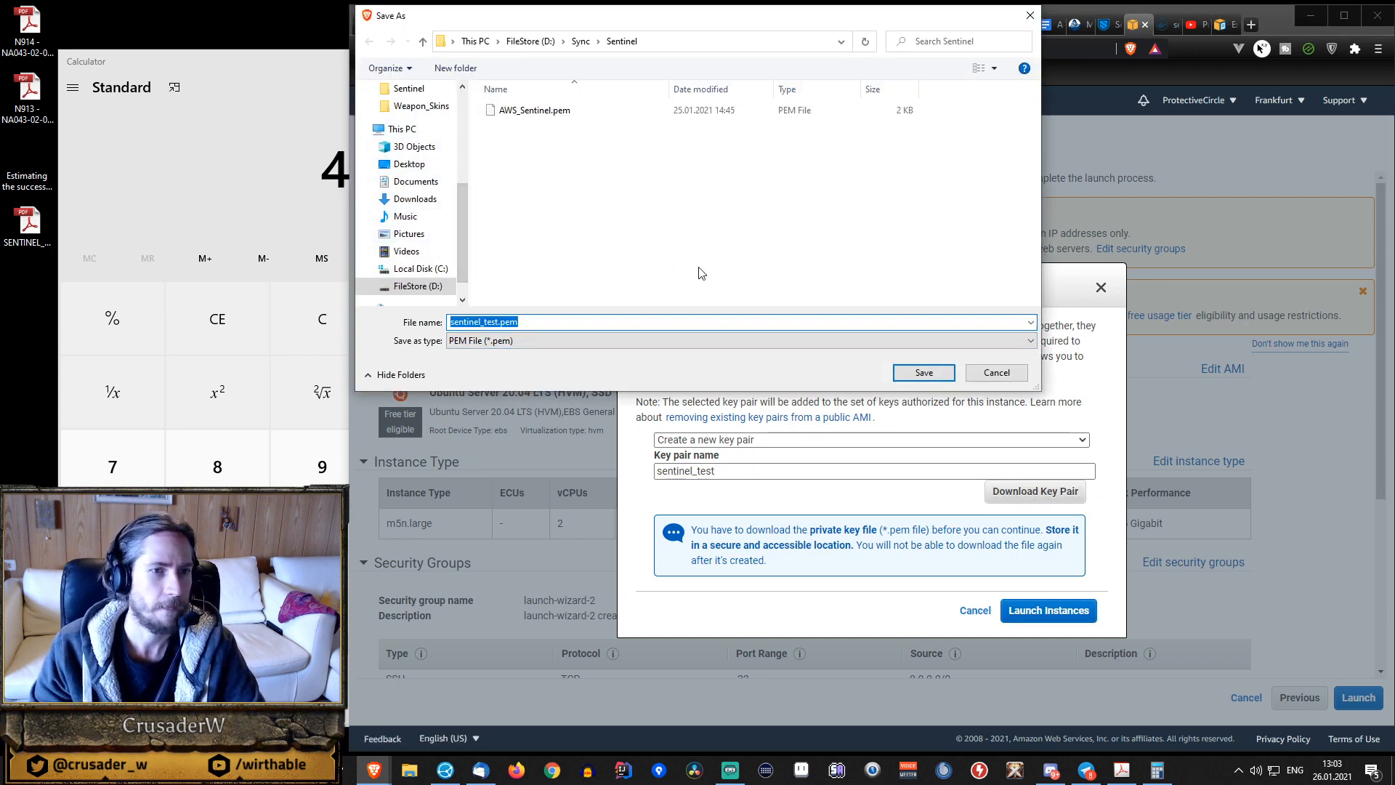
{"action": "left_click", "coordinate": [914, 373]}
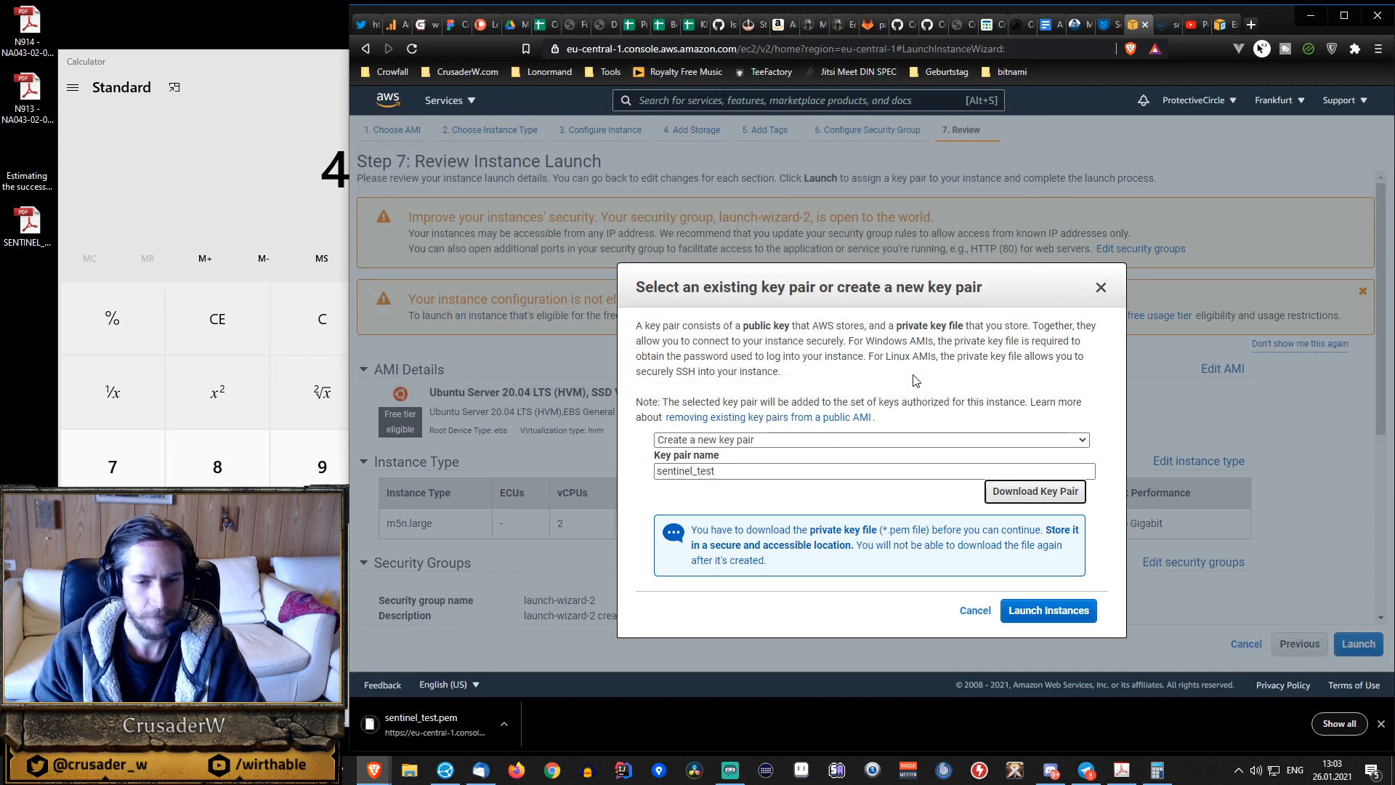
Launch the instance with the new key pair and open its entry in the EC2 instances list.
{"action": "left_click", "coordinate": [1047, 612]}
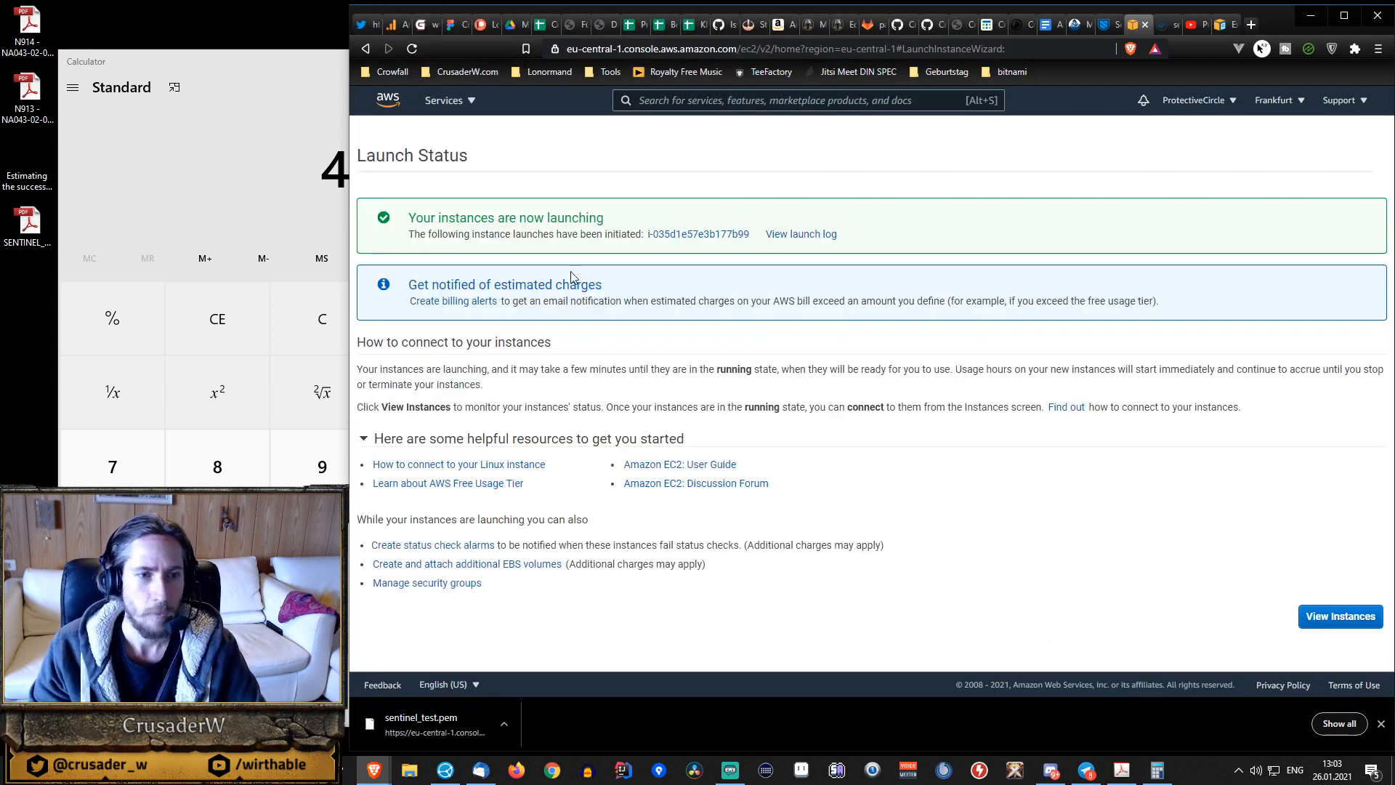
{"action": "left_click", "coordinate": [700, 236]}
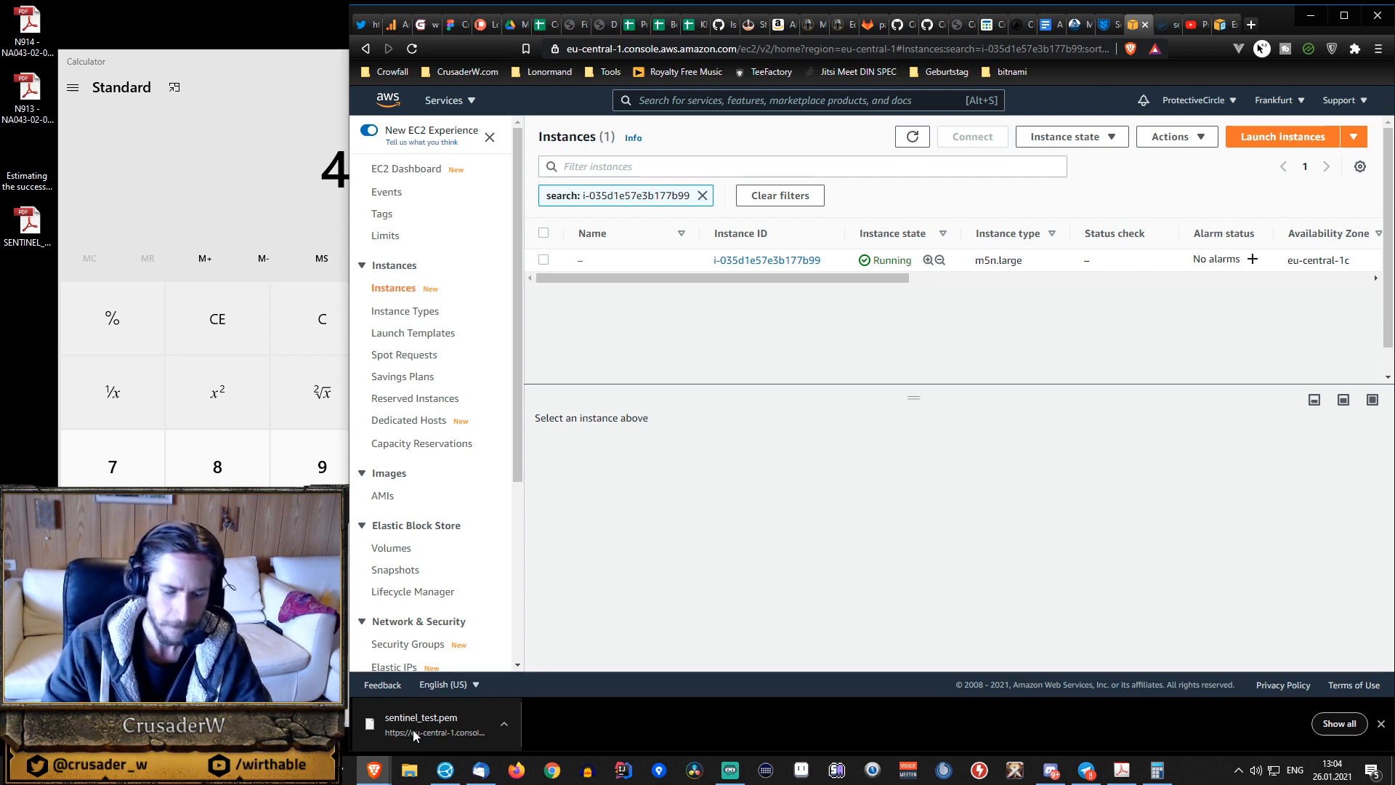
Find PuTTYgen on the computer and open it.
{"action": "key", "text": "super"}
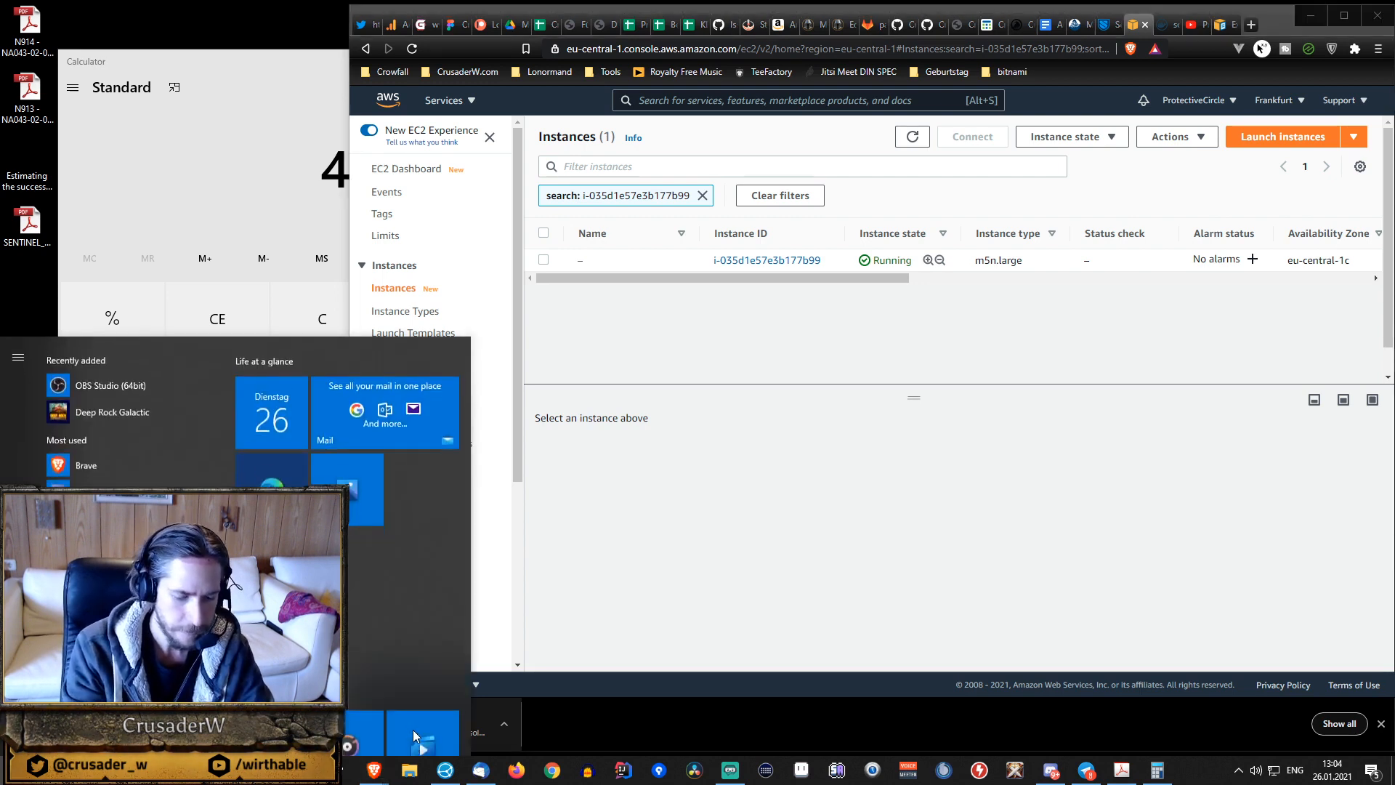
{"action": "type", "text": "putty"}
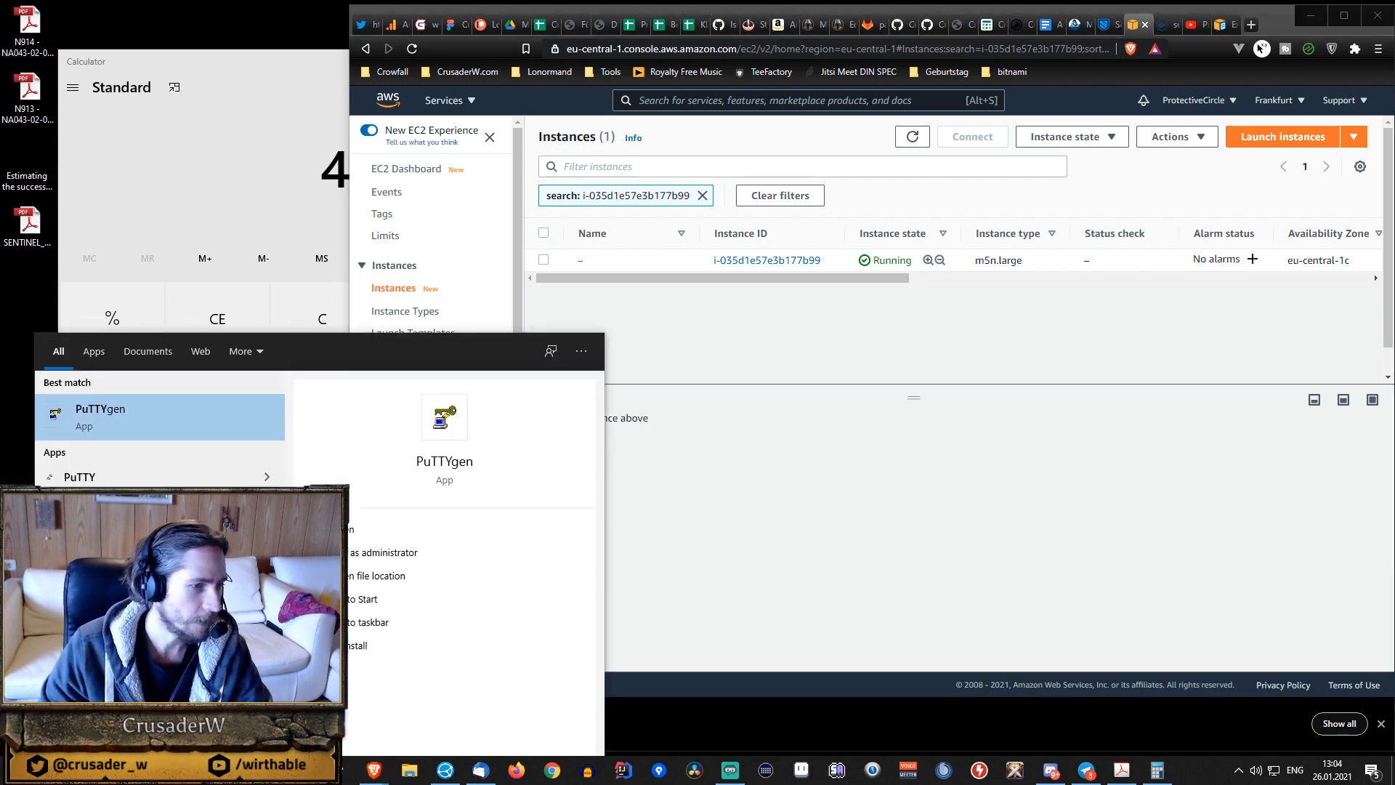
{"action": "left_click", "coordinate": [135, 416]}
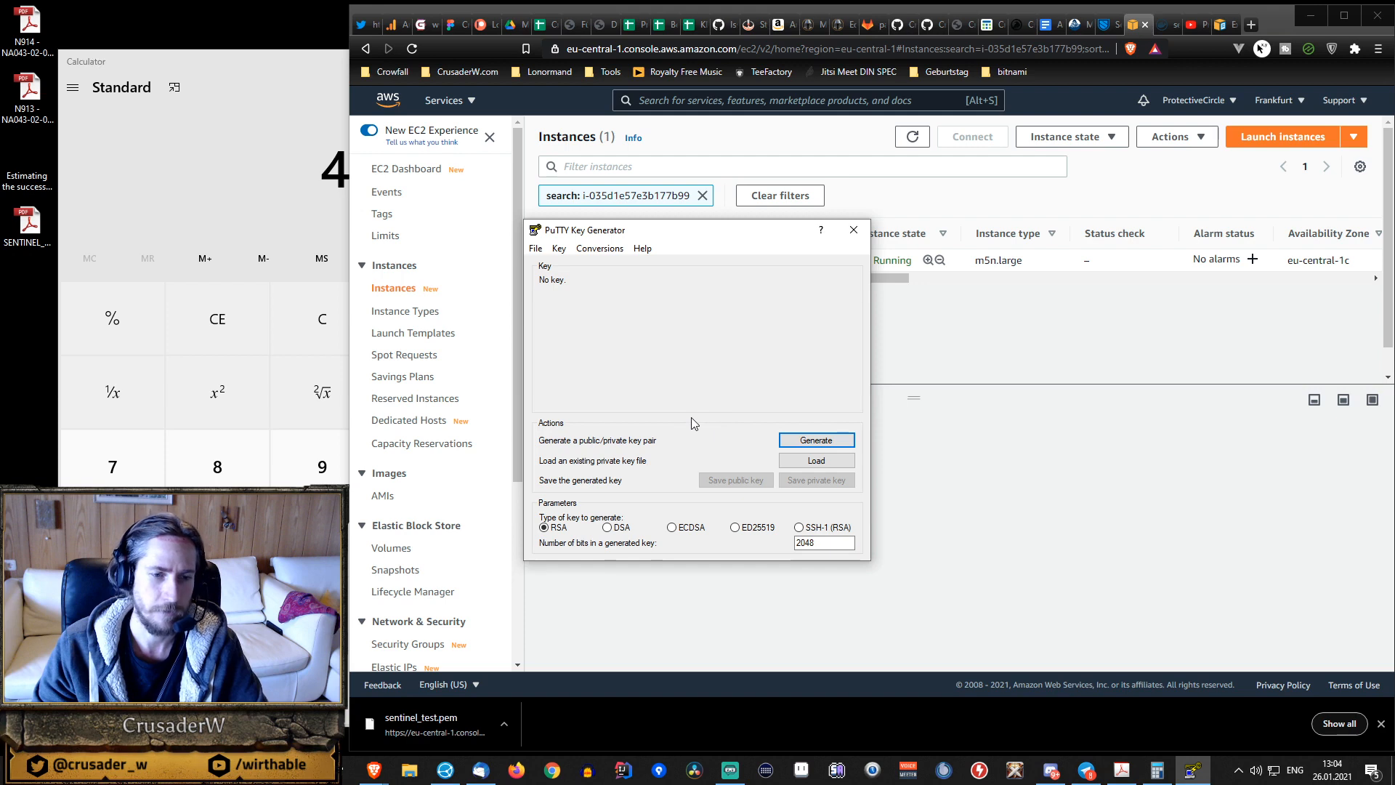
Load the existing private key file sentinel_test.pem into PuTTYgen, showing all file types, and dismiss the import notice.
{"action": "left_click", "coordinate": [816, 460]}
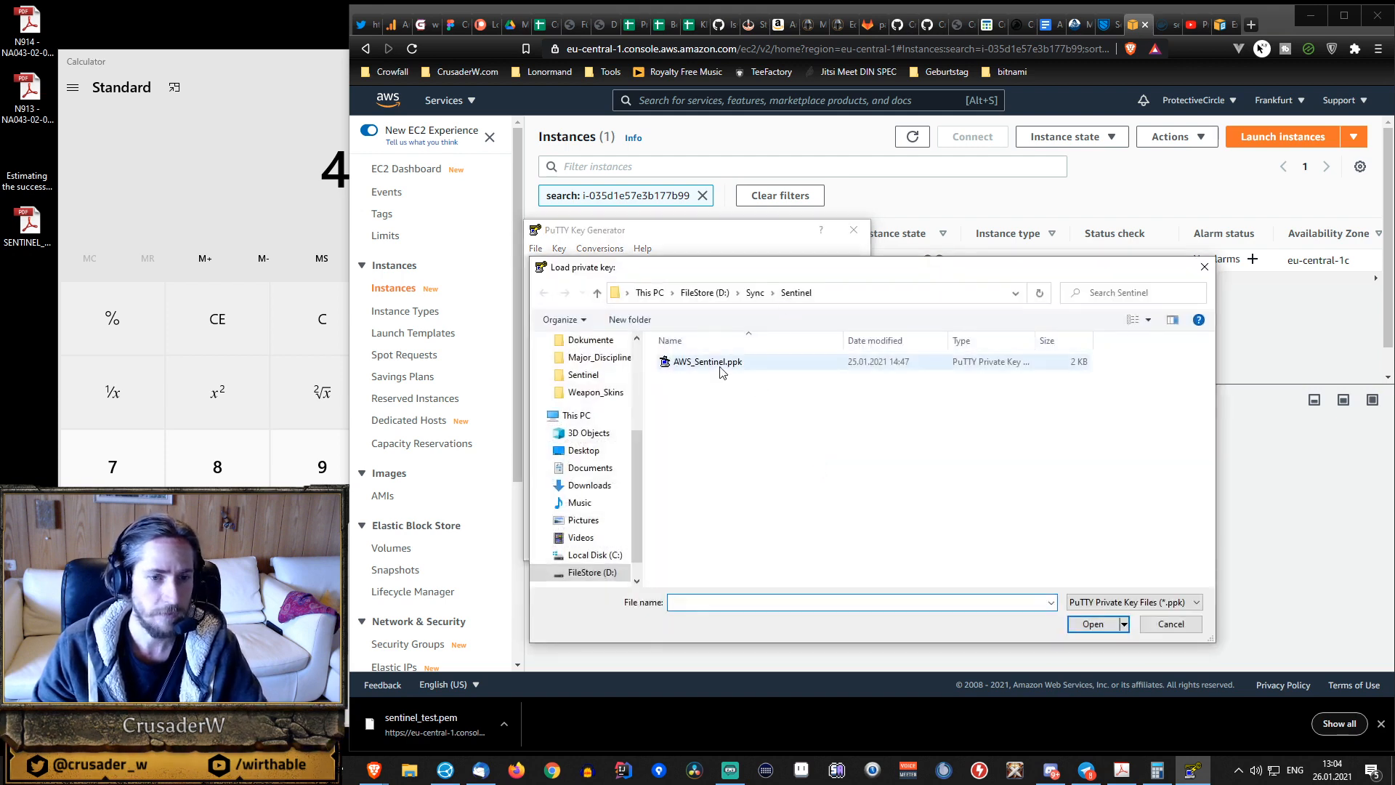
{"action": "left_click", "coordinate": [1112, 602]}
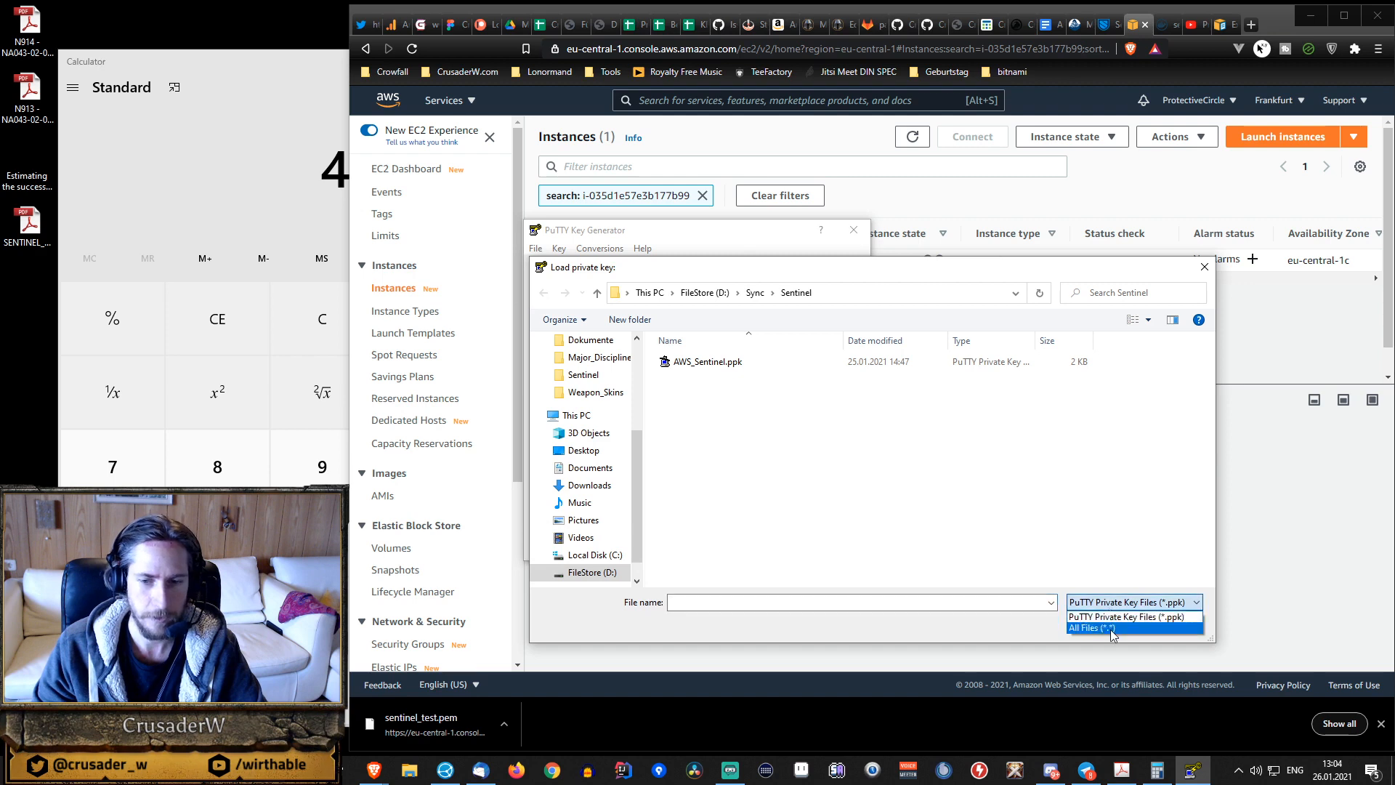
{"action": "left_click", "coordinate": [1112, 629]}
{"action": "left_click", "coordinate": [707, 396]}
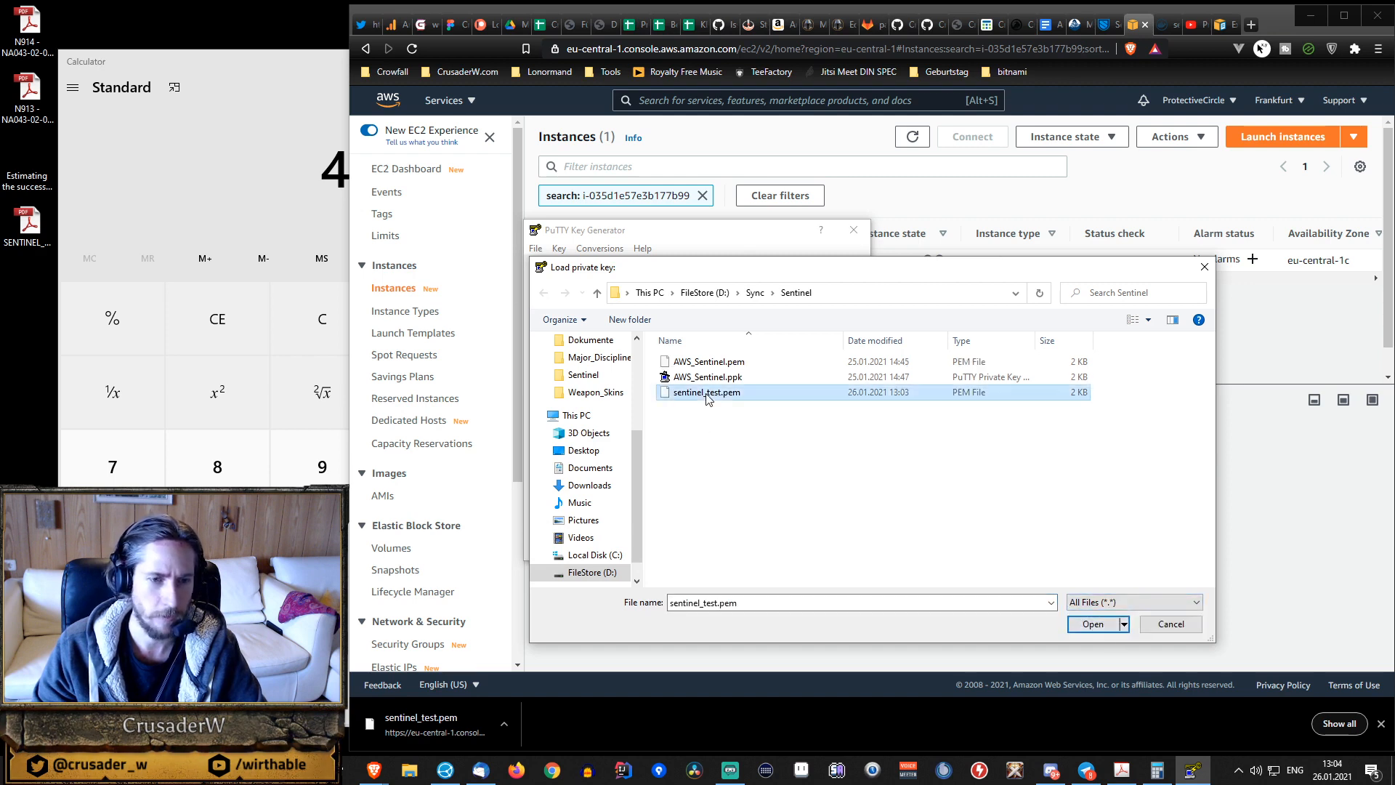
{"action": "double_click", "coordinate": [707, 397]}
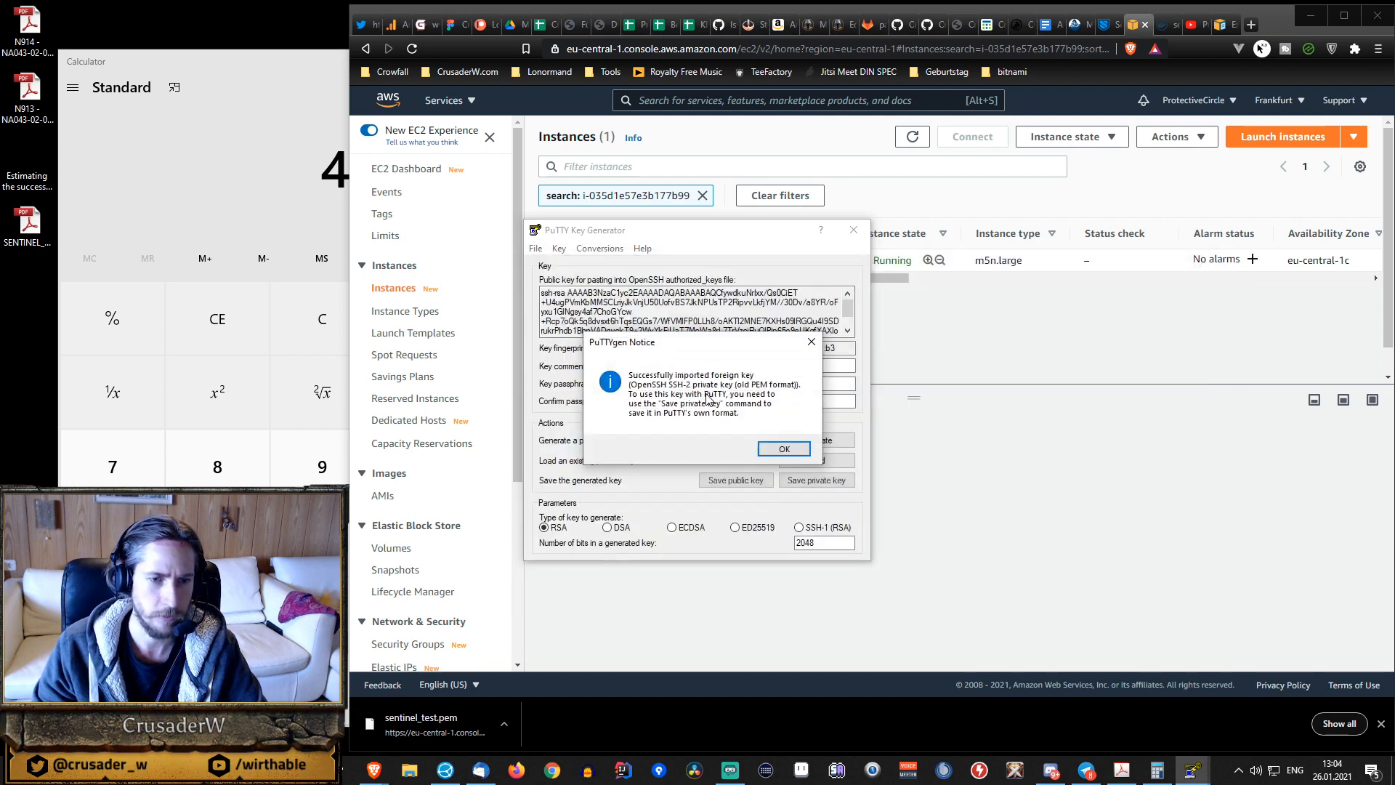
{"action": "left_click", "coordinate": [796, 450]}
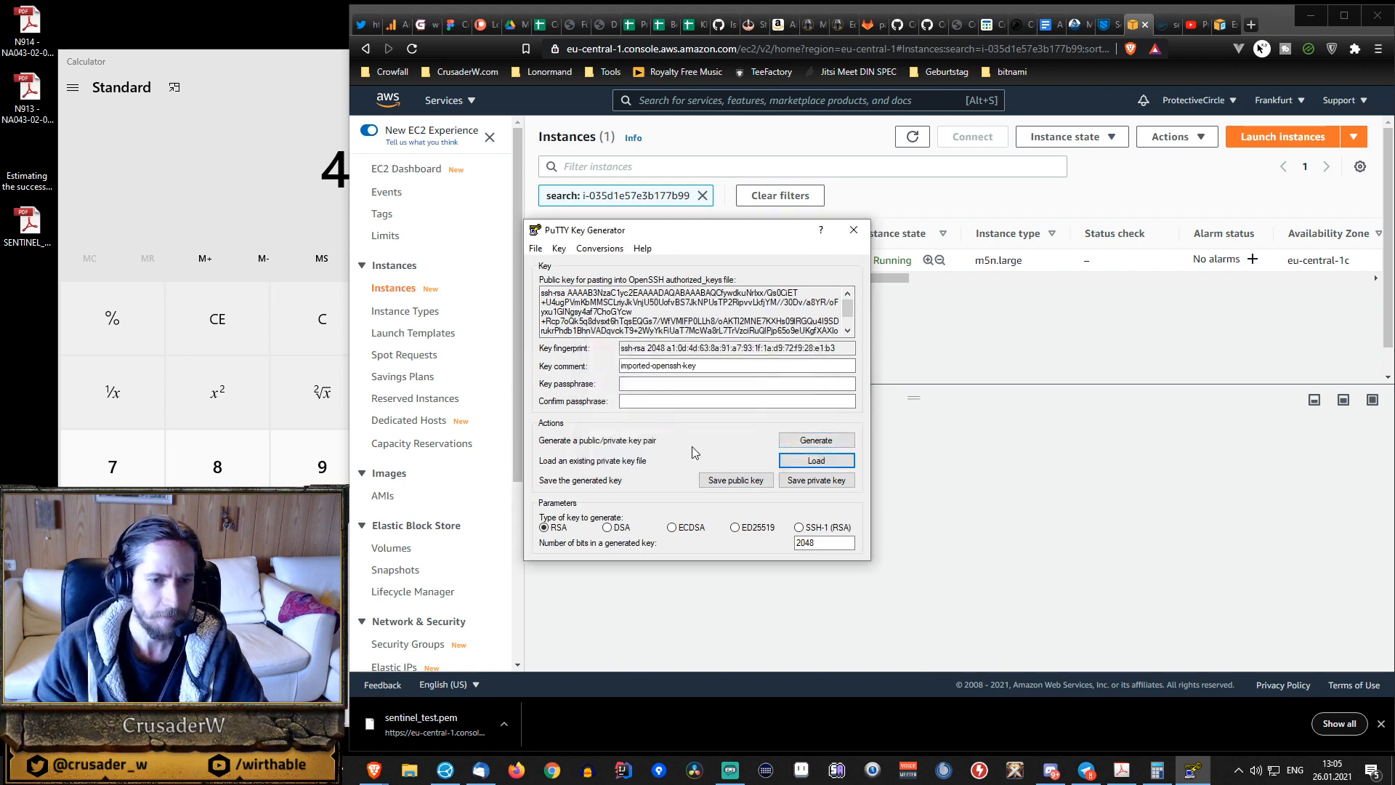
Enter and confirm a passphrase for the imported key, keeping the window off screen while entering it.
{"action": "left_click", "coordinate": [699, 379]}
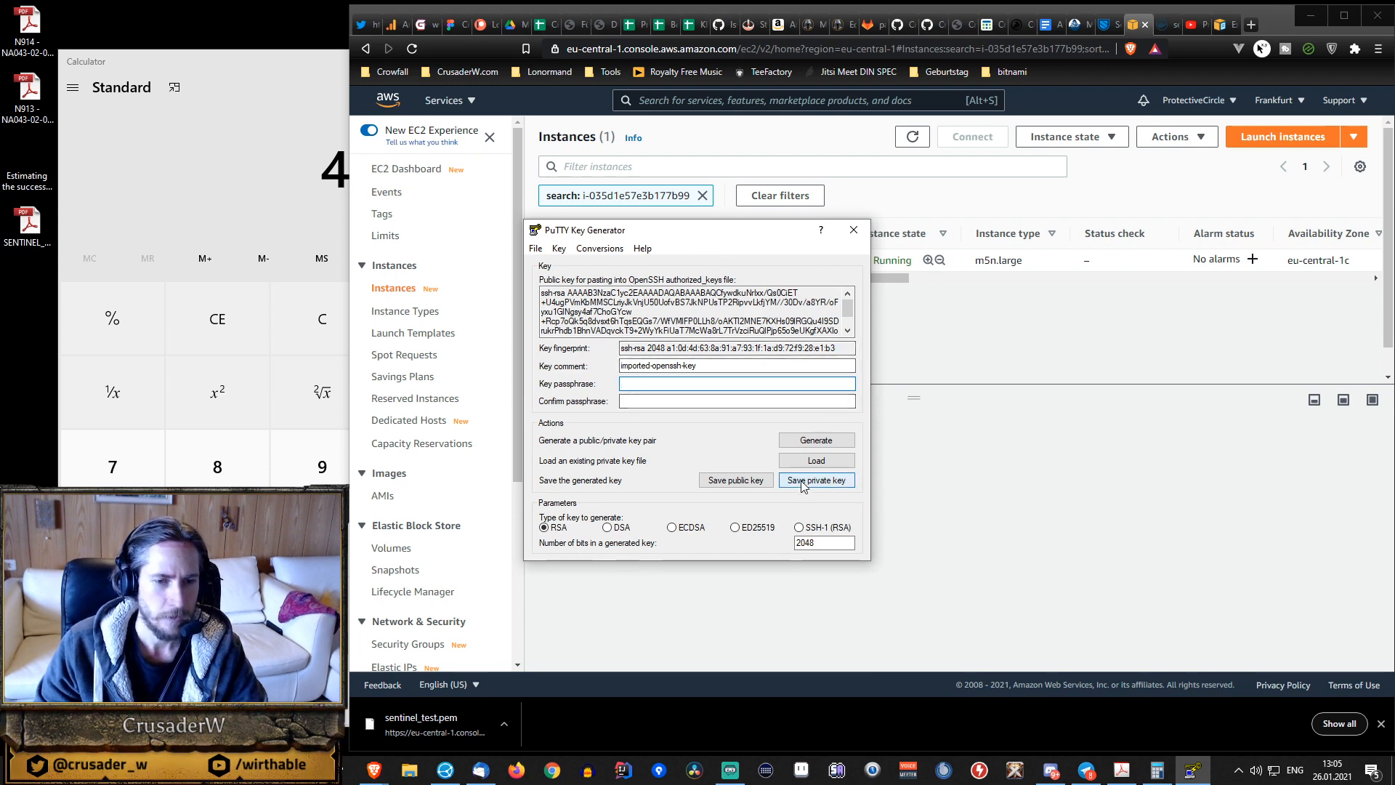
{"action": "left_click_drag", "start_coordinate": [726, 231], "coordinate": [0, 232]}
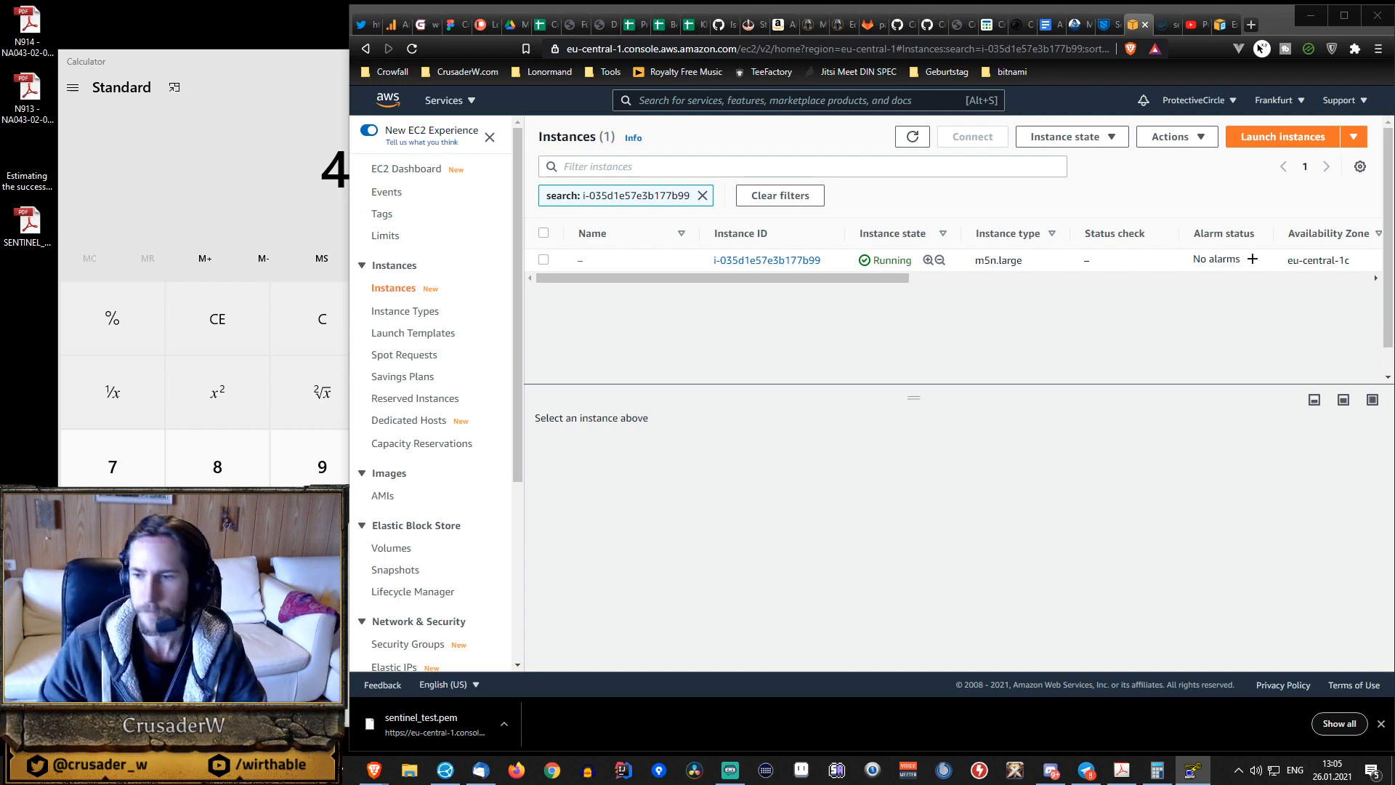
{"action": "left_click_drag", "start_coordinate": [1394, 243], "coordinate": [792, 253]}
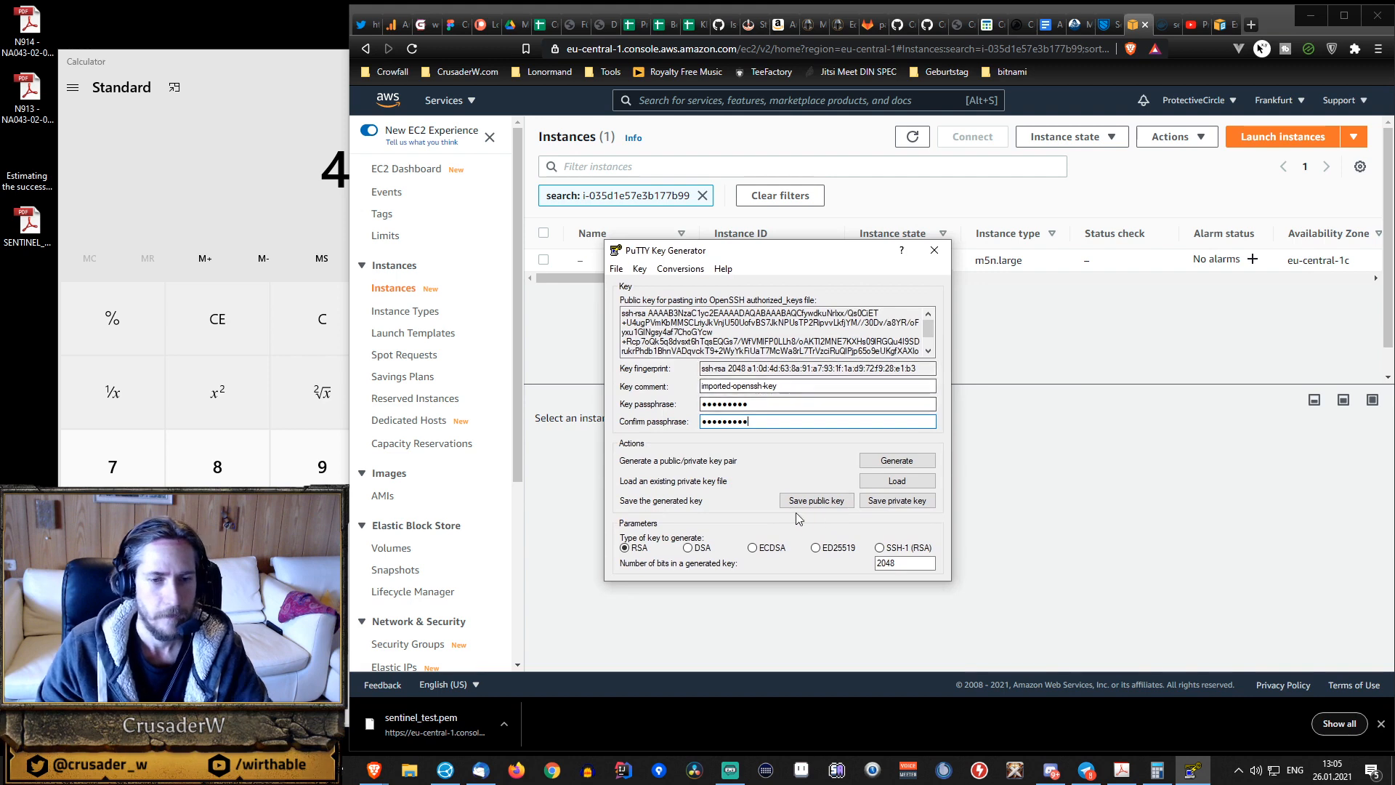
Save the passphrase-protected private key as Sentinel_test in PuTTY Private Key format in the Sentinel folder.
{"action": "left_click", "coordinate": [899, 503]}
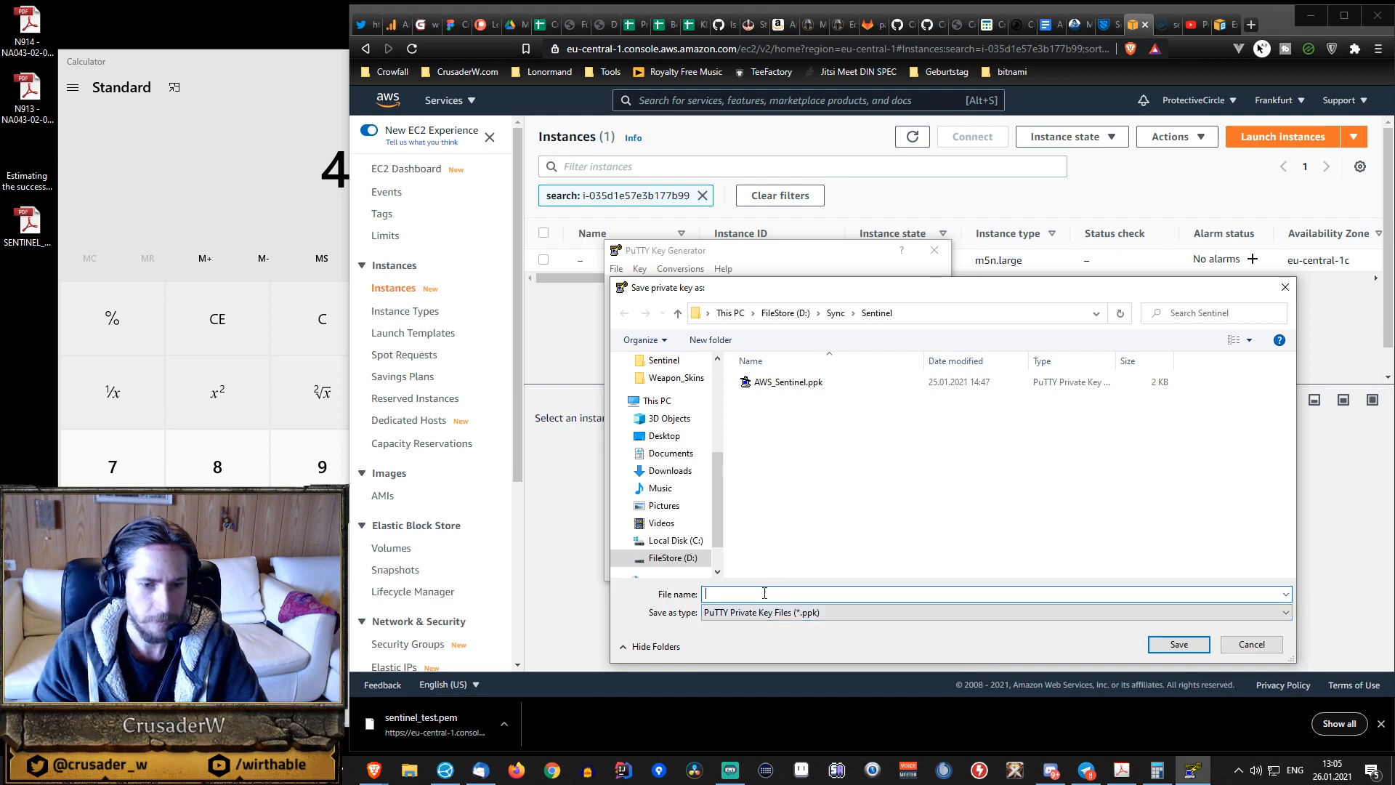
{"action": "type", "text": "Se"}
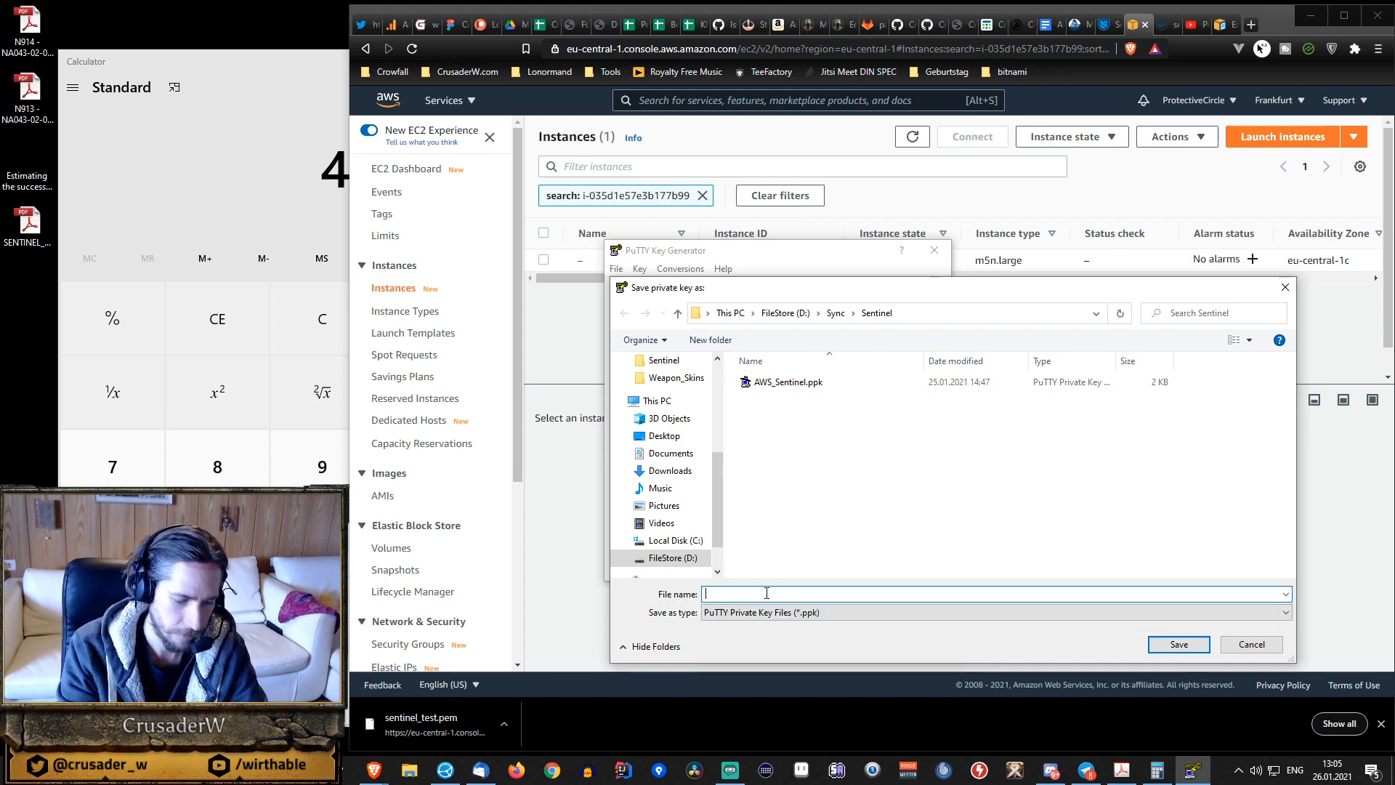
{"action": "type", "text": "ntinel_test"}
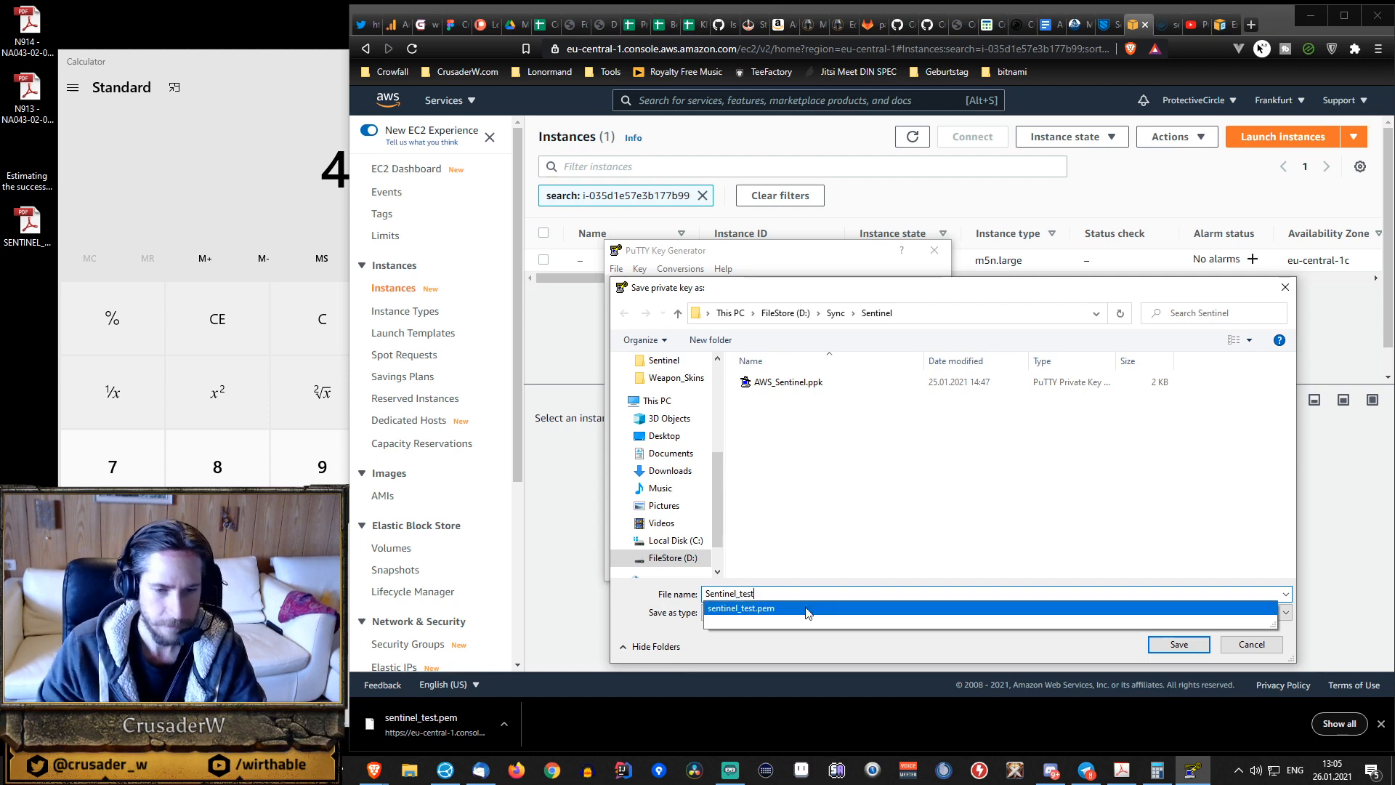
{"action": "left_click", "coordinate": [1179, 645]}
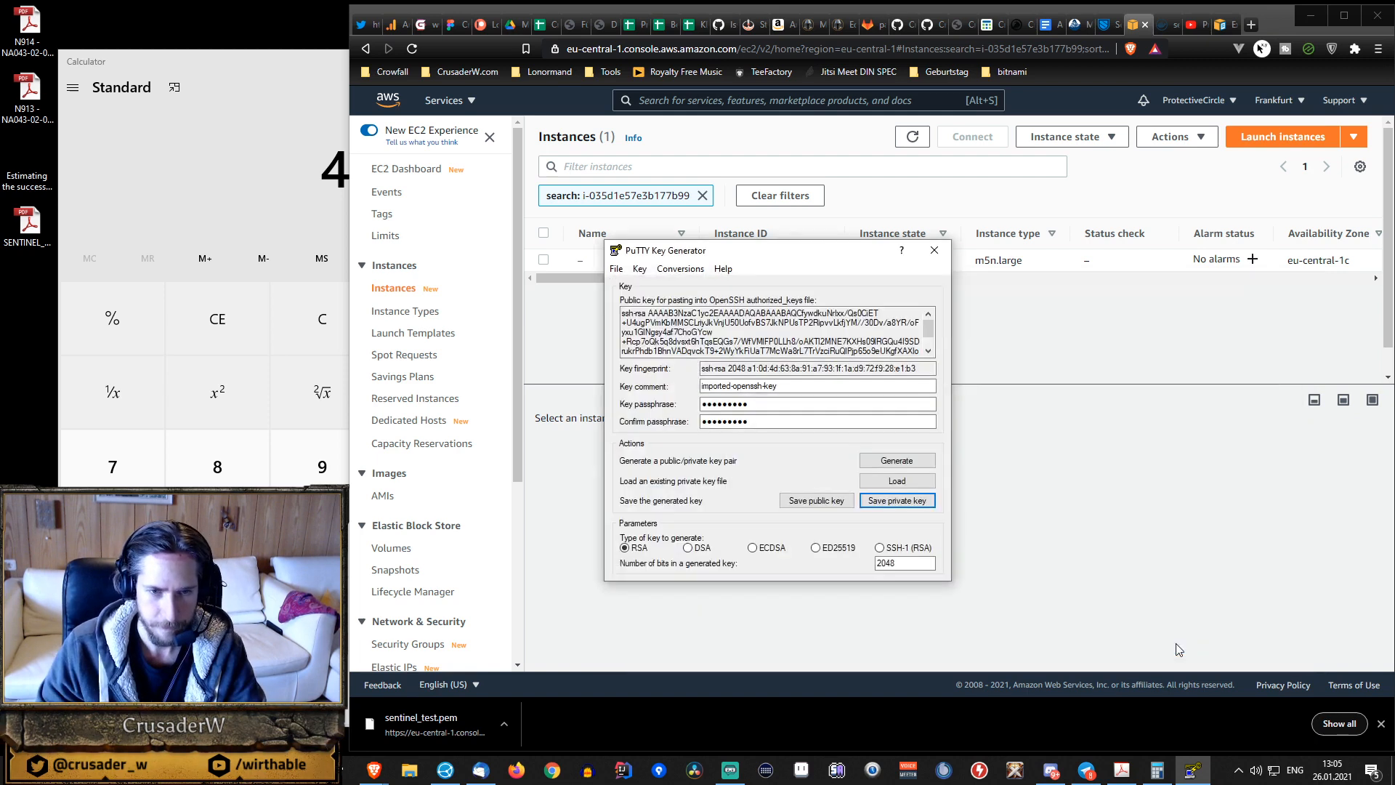
Check for Sentinel_test.ppk among the recent files in File Explorer, and close both File Explorer and PuTTYgen.
{"action": "left_click", "coordinate": [409, 769]}
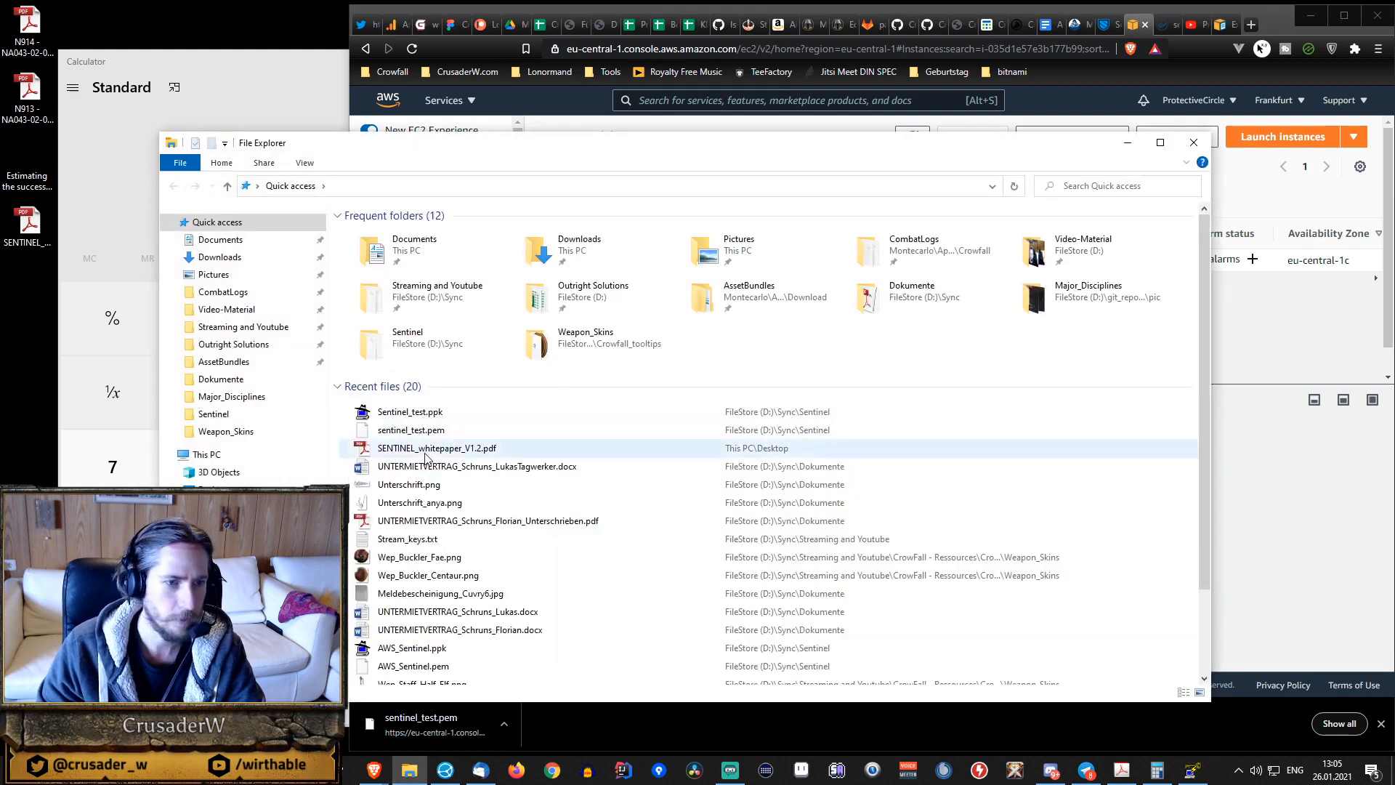
{"action": "left_click", "coordinate": [440, 417]}
{"action": "right_click", "coordinate": [440, 416]}
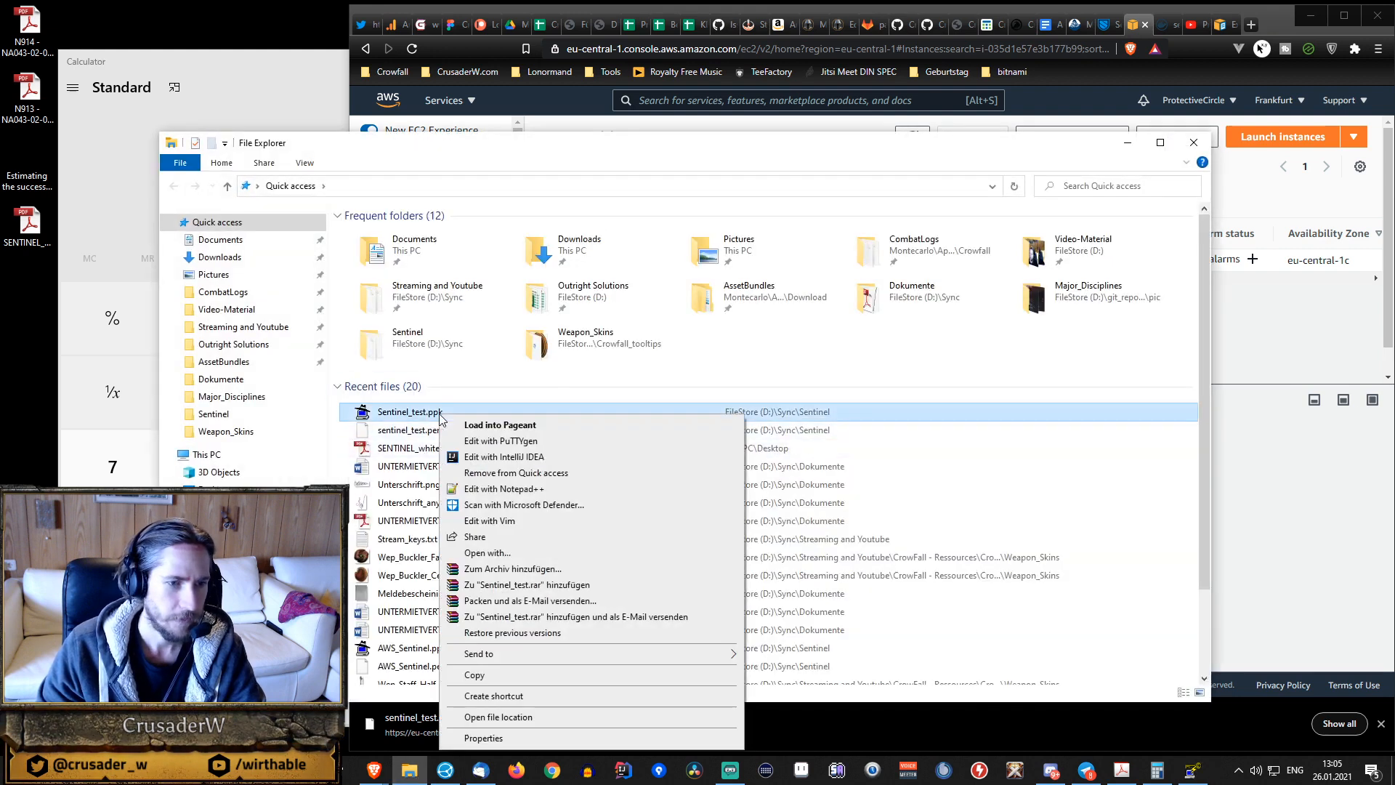
{"action": "key", "text": "Escape"}
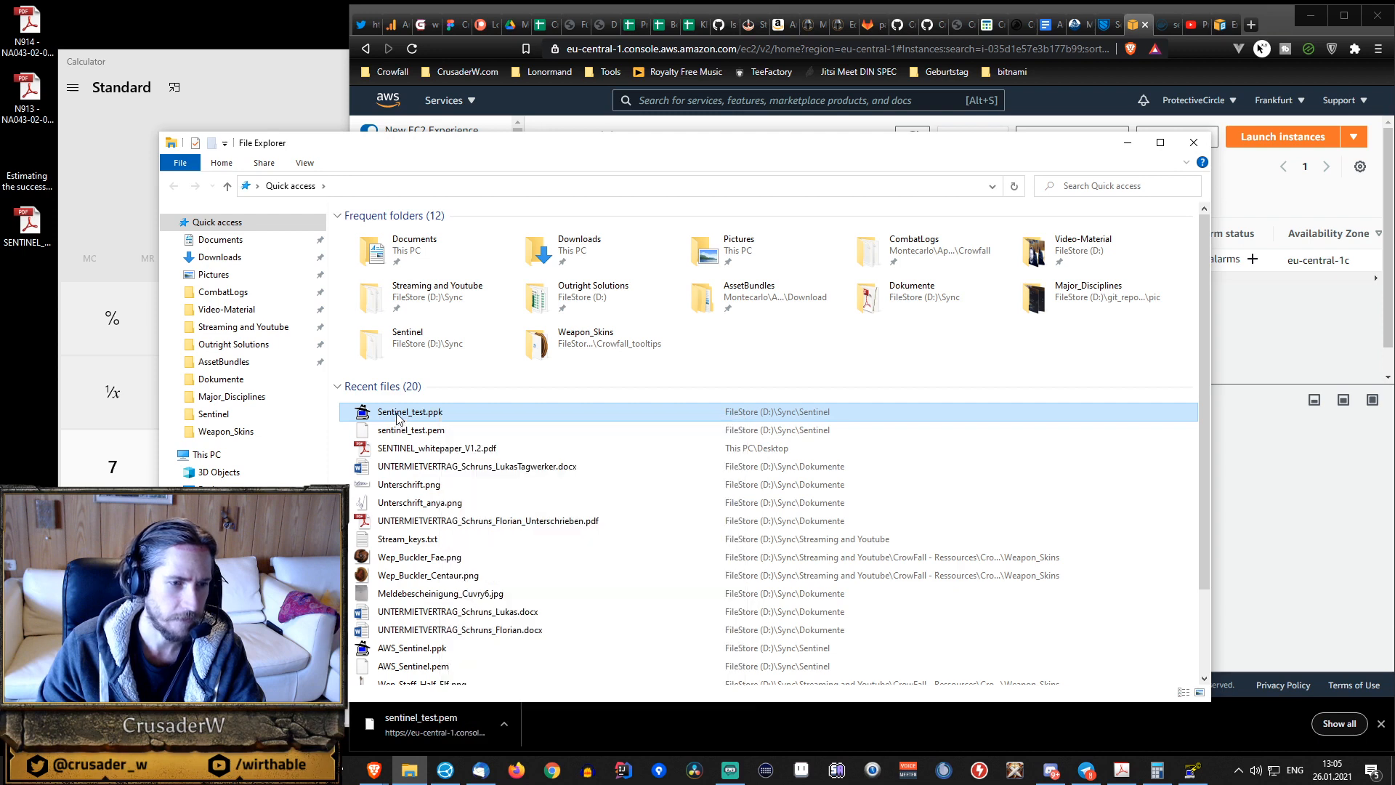
{"action": "left_click", "coordinate": [1194, 142]}
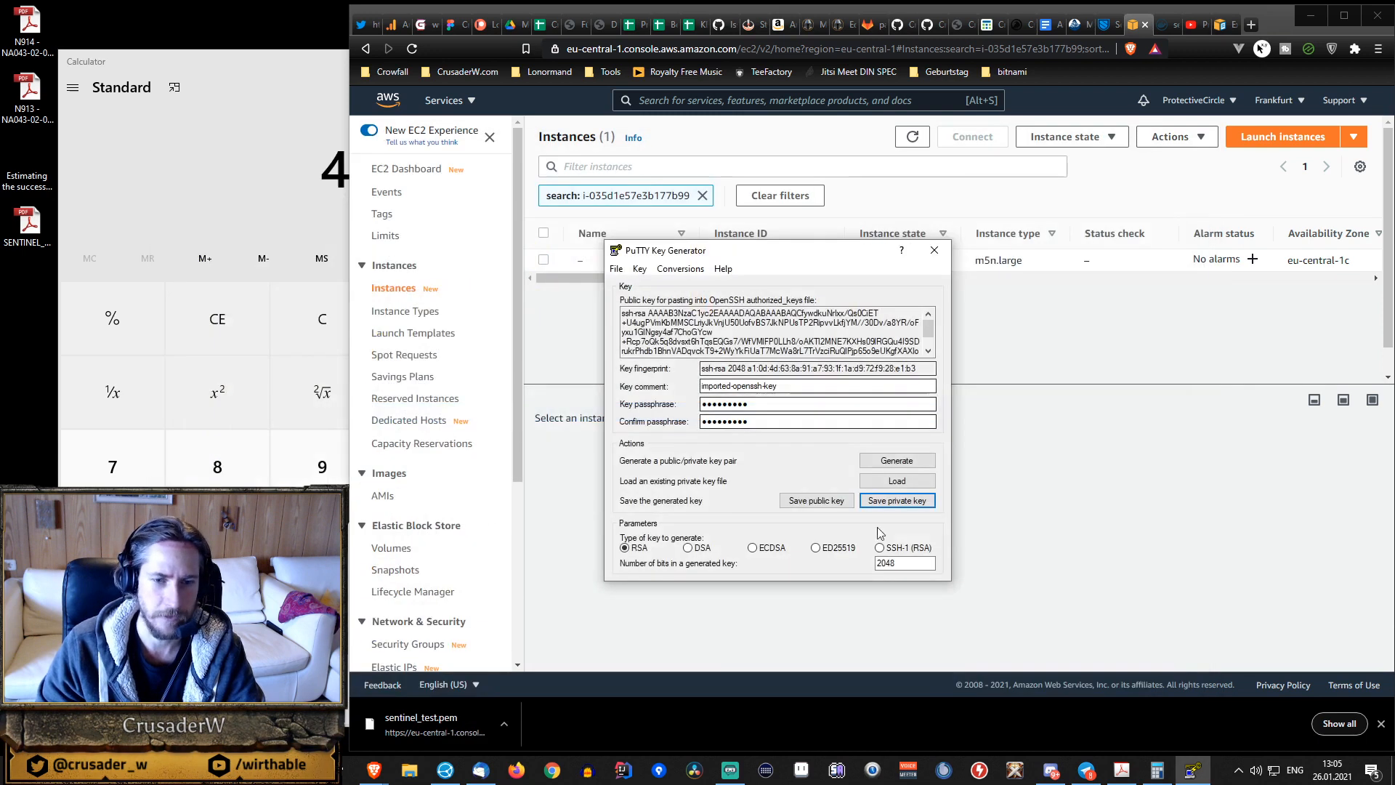
{"action": "left_click", "coordinate": [934, 252]}
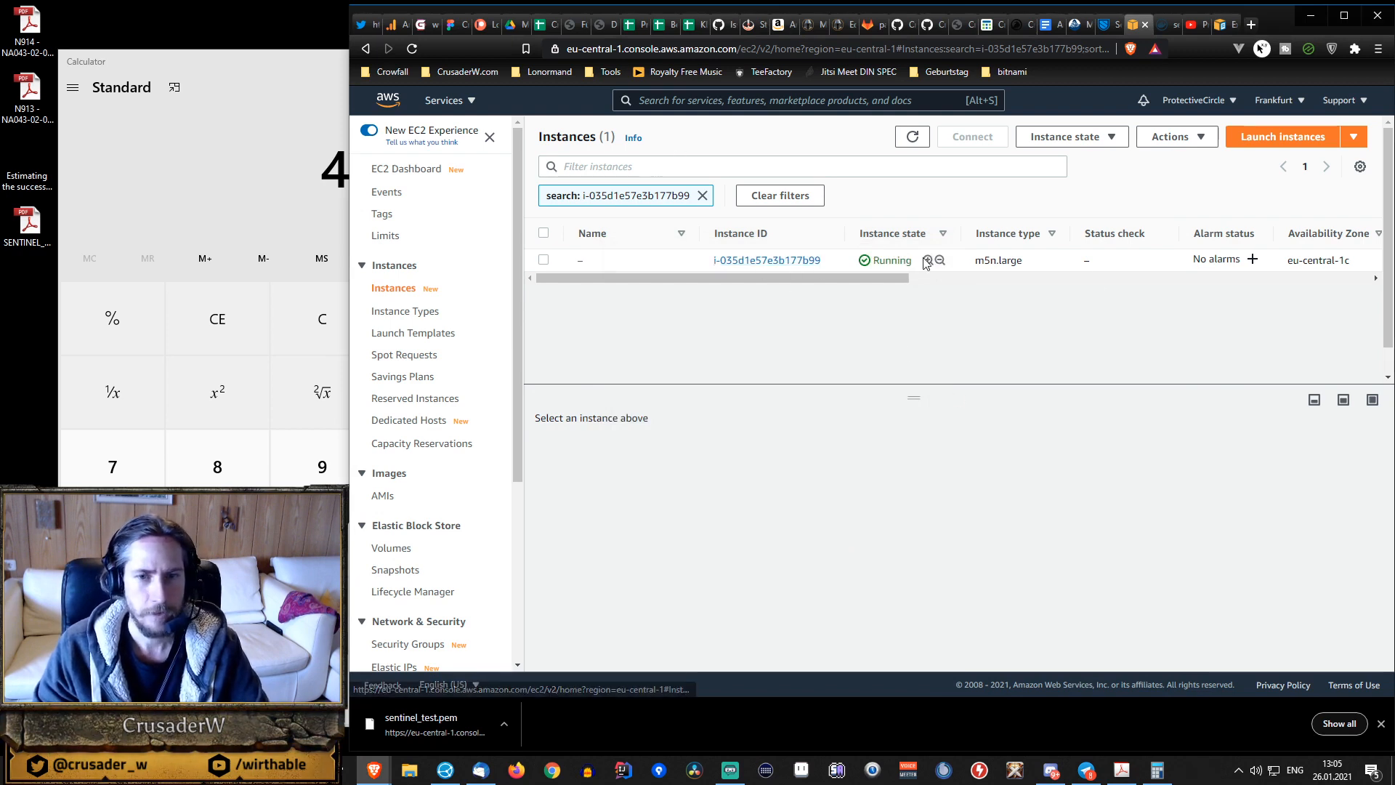
Copy the new instance's public IPv4 address from the instances list and open PuTTY.
{"action": "left_click_drag", "start_coordinate": [766, 276], "coordinate": [961, 281]}
{"action": "left_click_drag", "start_coordinate": [1189, 260], "coordinate": [1261, 267]}
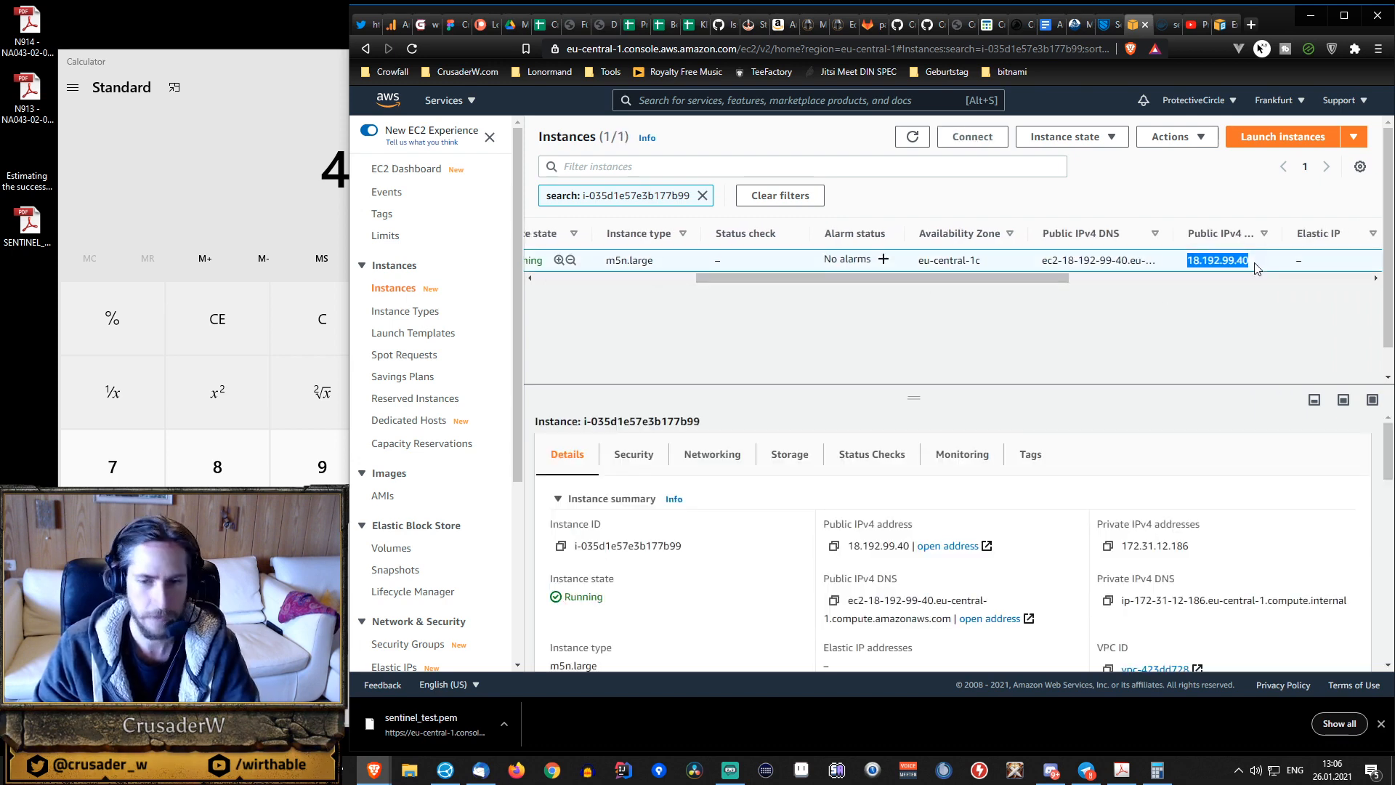
{"action": "key", "text": "super"}
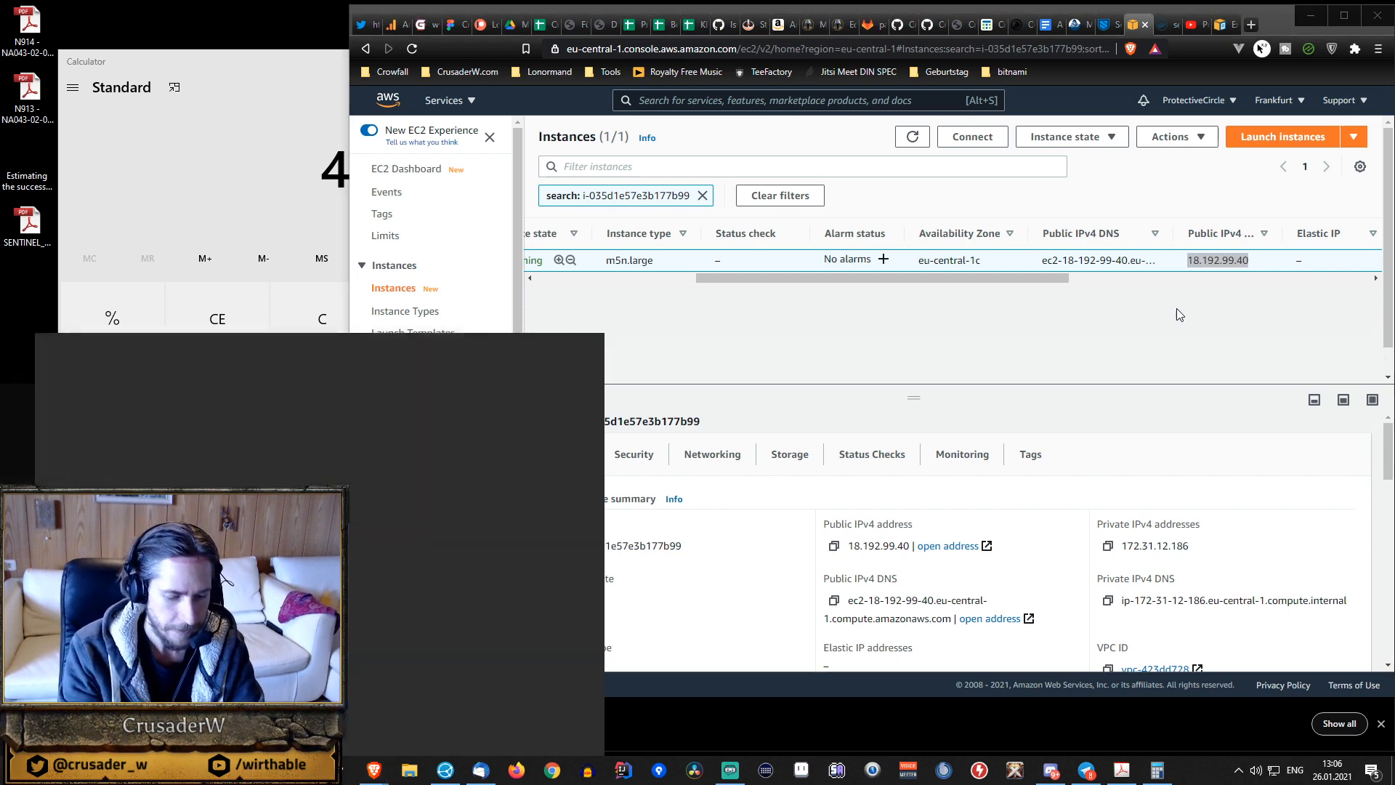
{"action": "type", "text": "puttygen"}
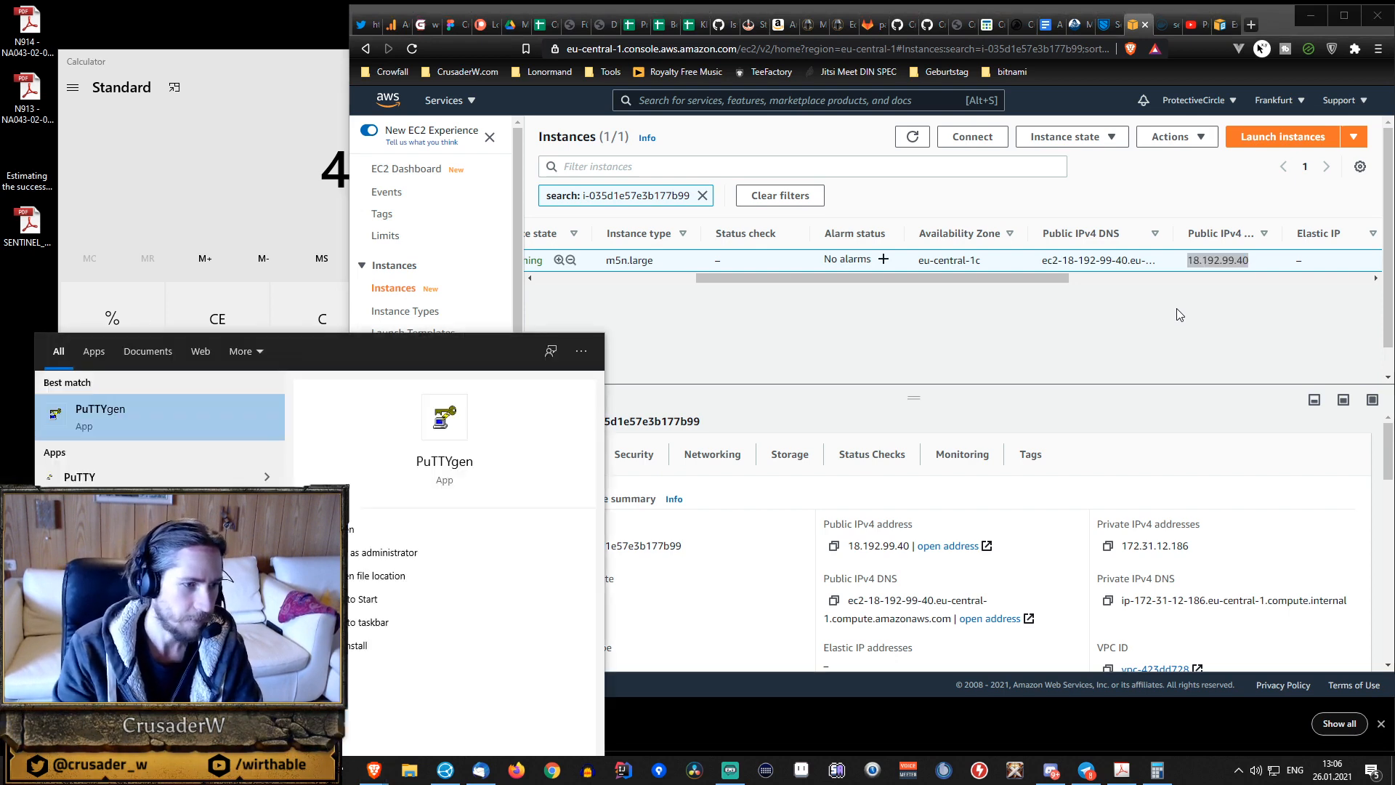
{"action": "key", "text": "Down"}
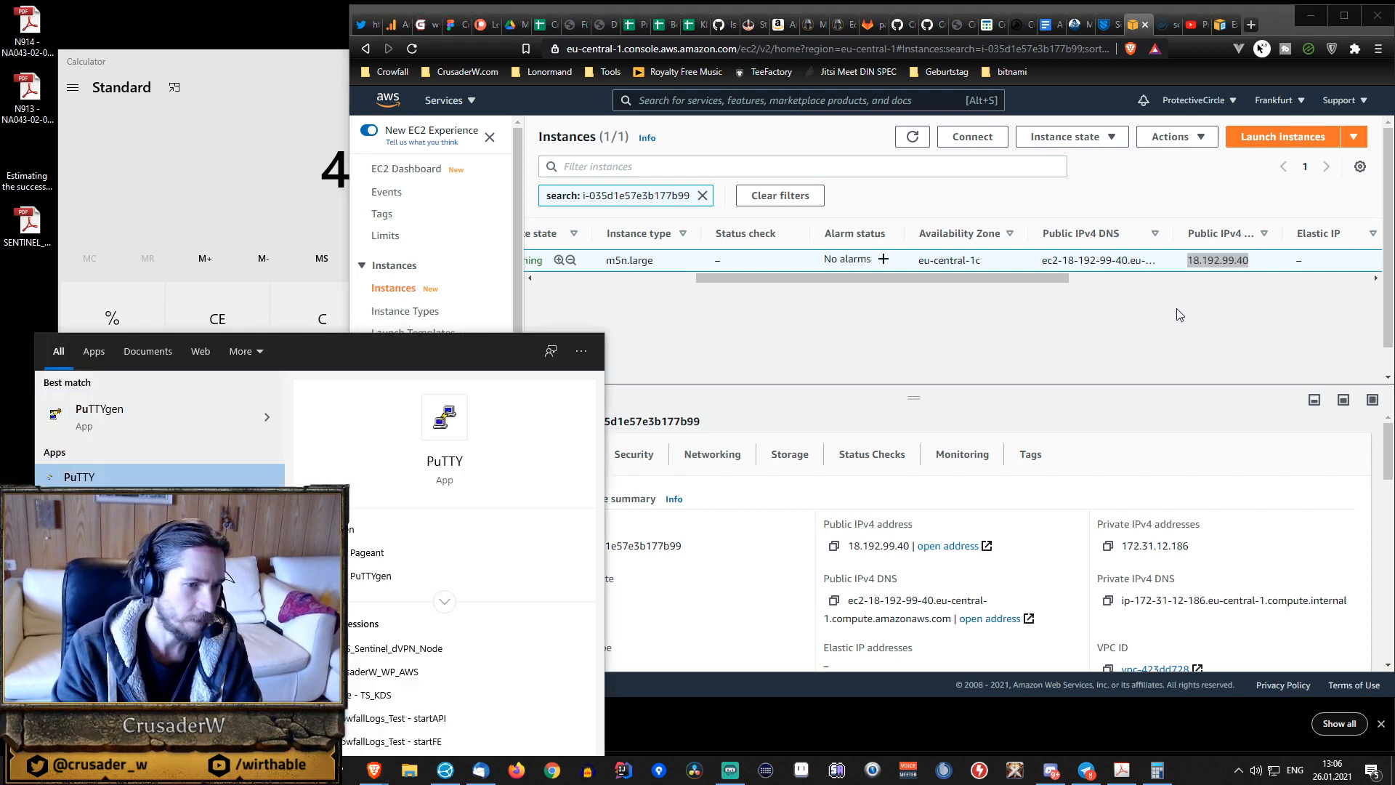
{"action": "key", "text": "Return"}
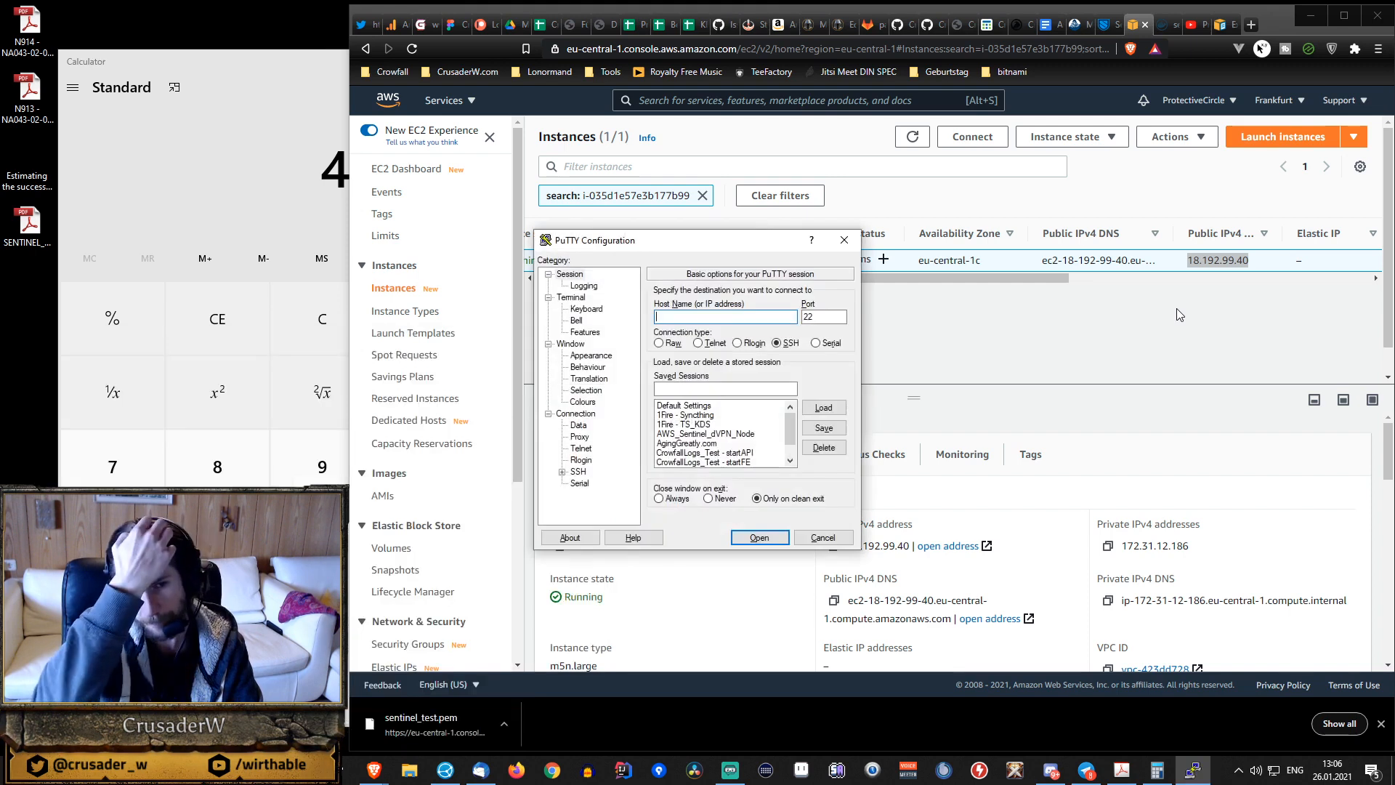
Load the saved session AWS_Sentinel_dVPN_Node and change the session name to AWS_Sentinel_TEST_dVPN_Node.
{"action": "left_click", "coordinate": [716, 434]}
{"action": "left_click", "coordinate": [823, 408]}
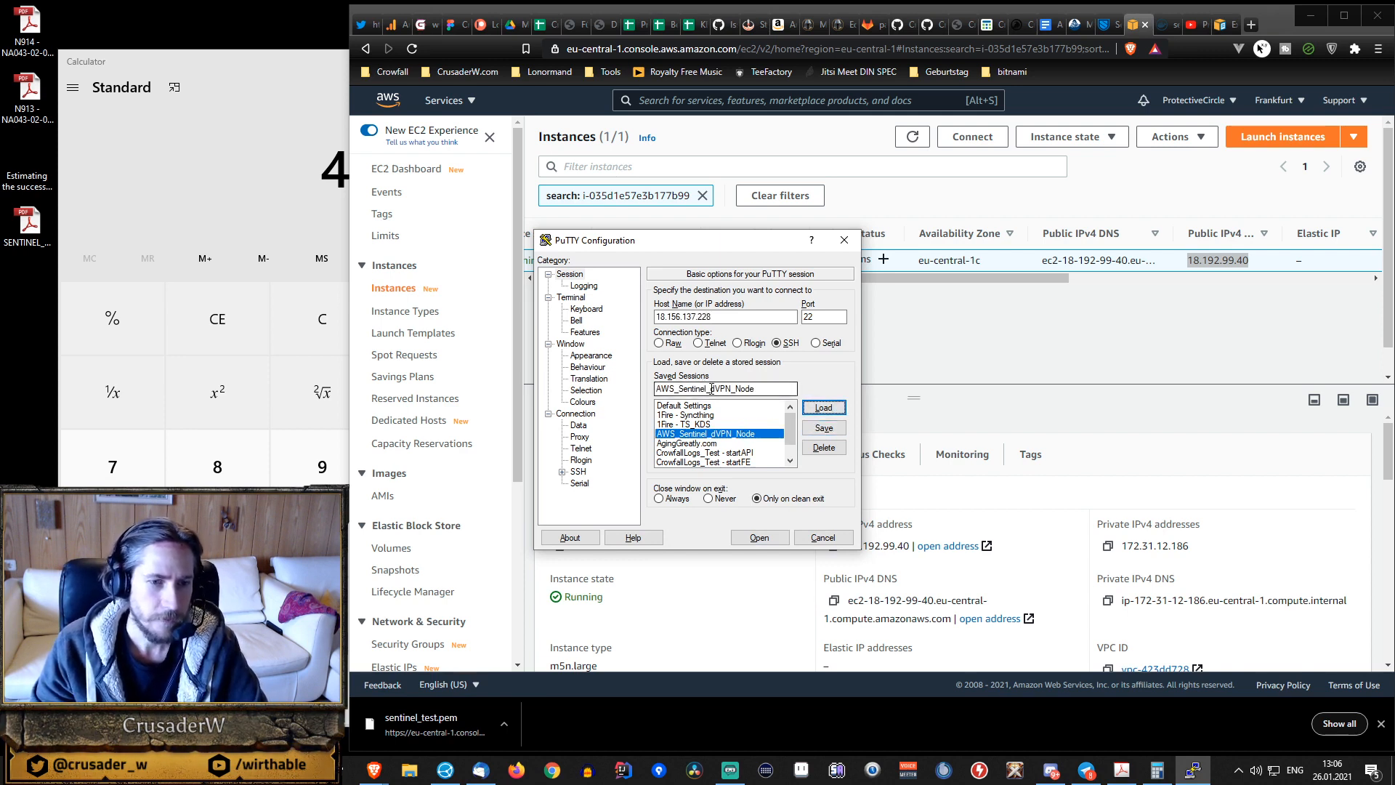
{"action": "left_click", "coordinate": [772, 435]}
{"action": "type", "text": "TEST_"}
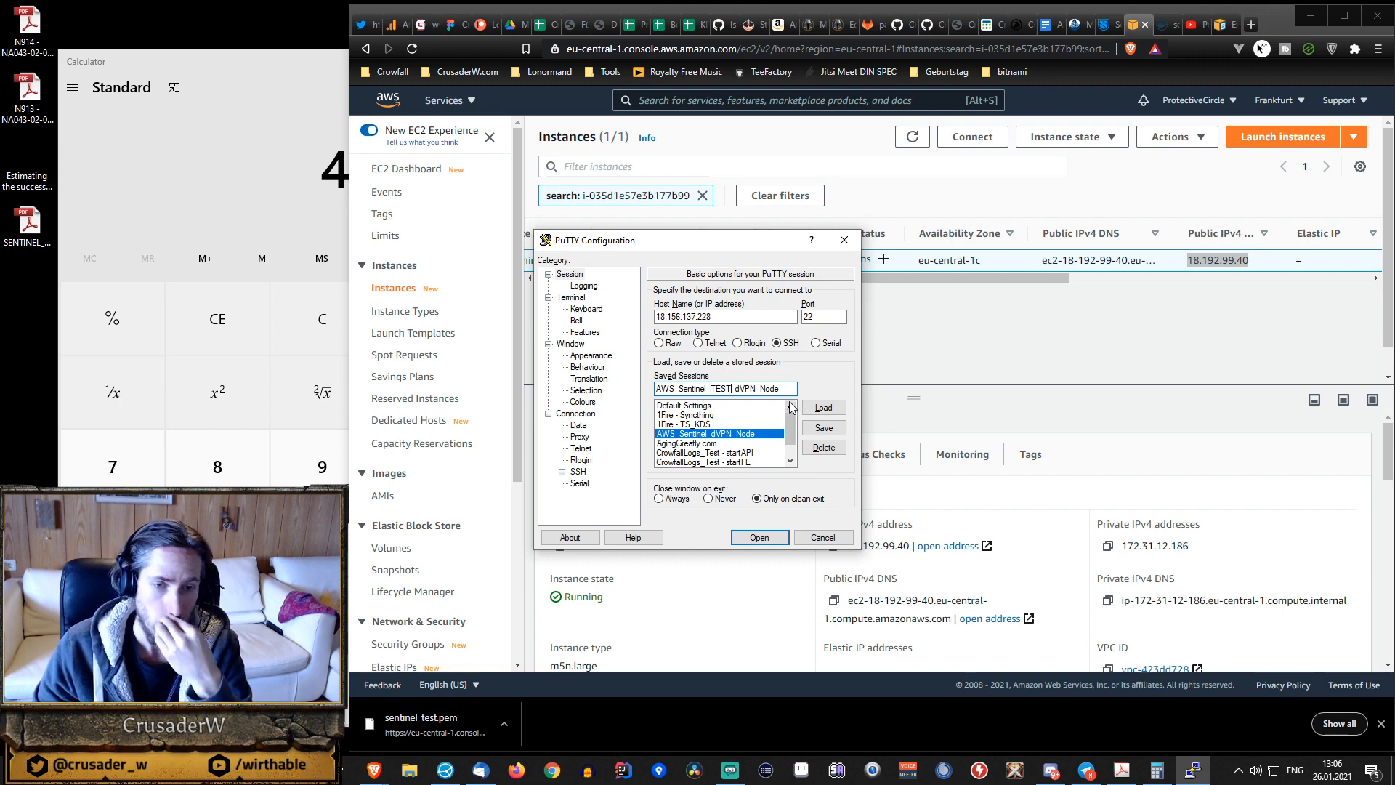
Set the host address to 18.192.99.40, save the AWS_Sentinel_TEST_dVPN_Node session and load it.
{"action": "double_click", "coordinate": [756, 317]}
{"action": "type", "text": "18.192.99.40"}
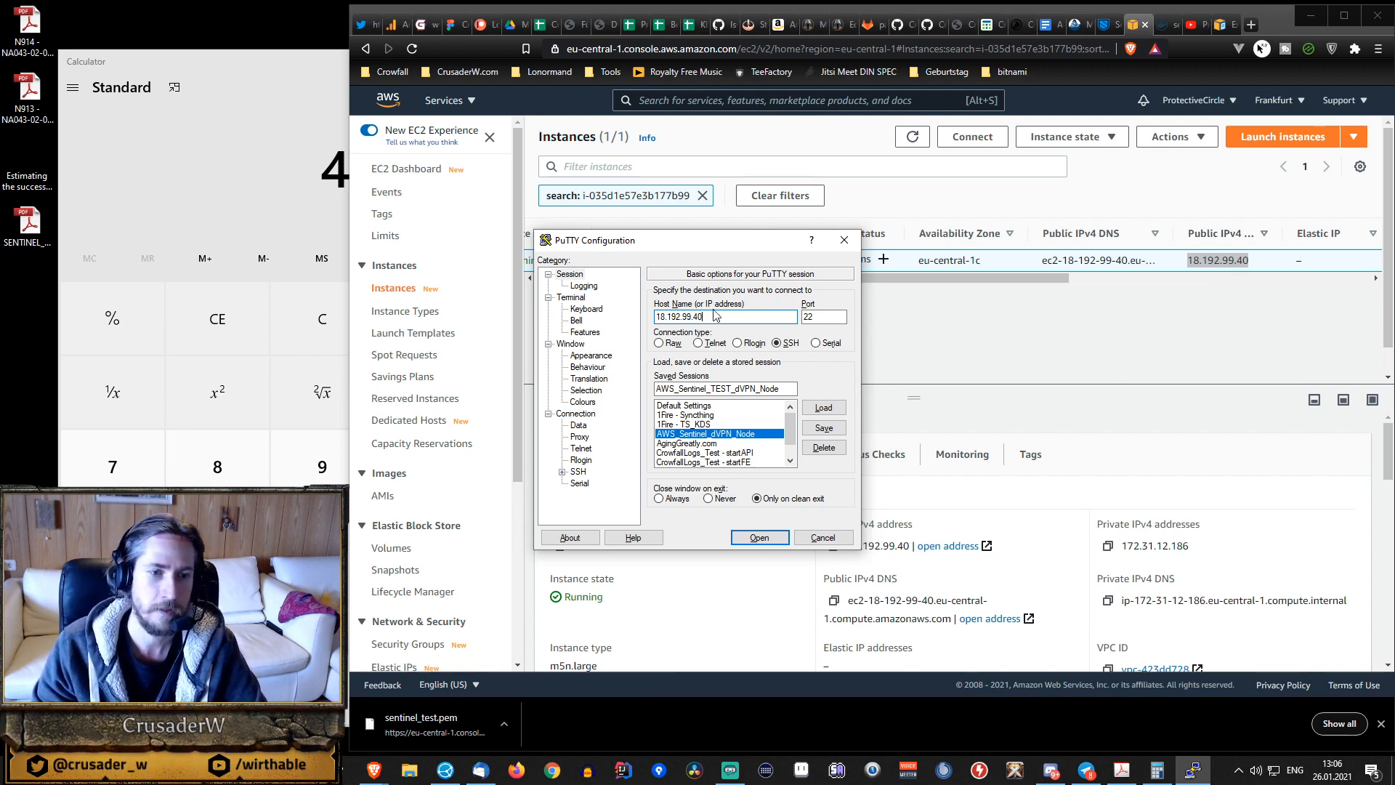
{"action": "left_click_drag", "start_coordinate": [718, 314], "coordinate": [656, 314]}
{"action": "left_click", "coordinate": [743, 315]}
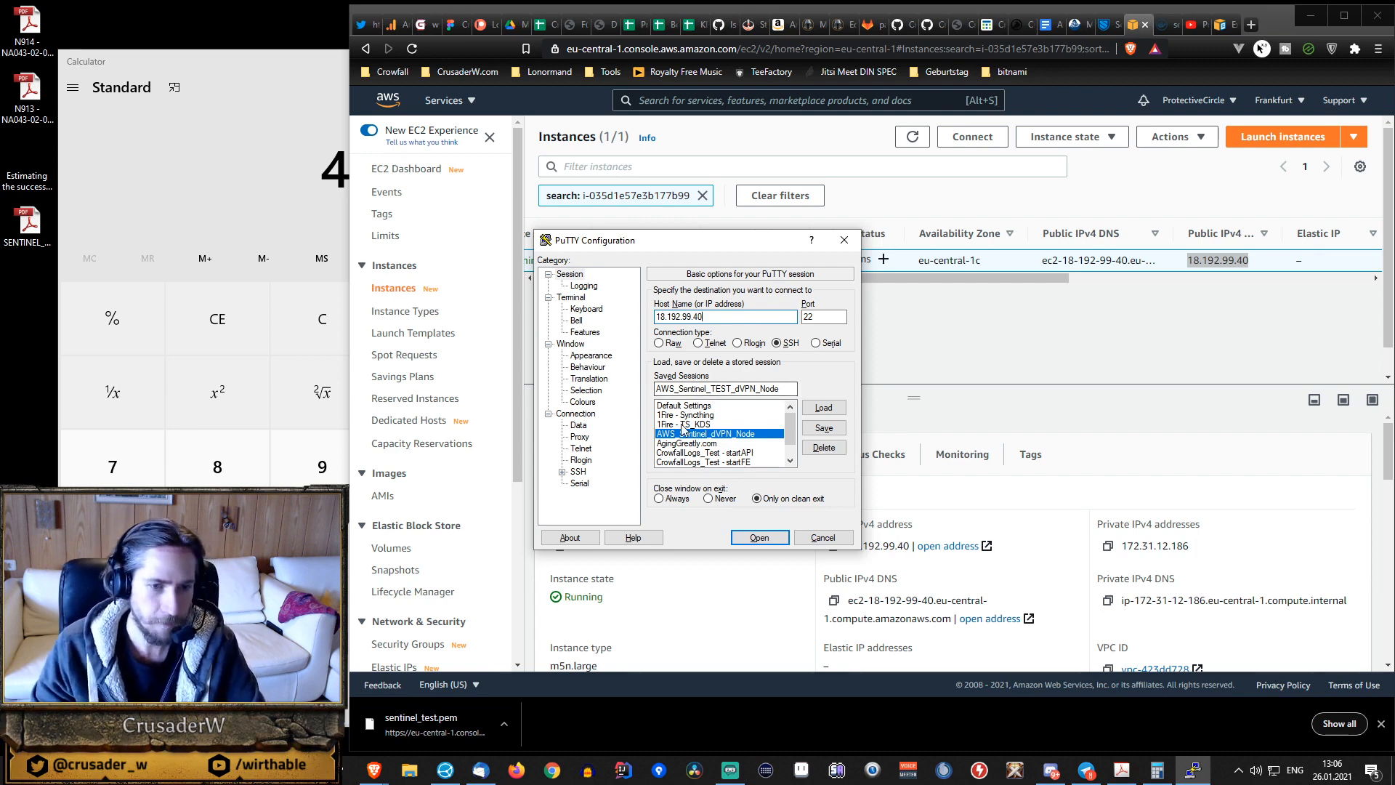
{"action": "left_click", "coordinate": [828, 435]}
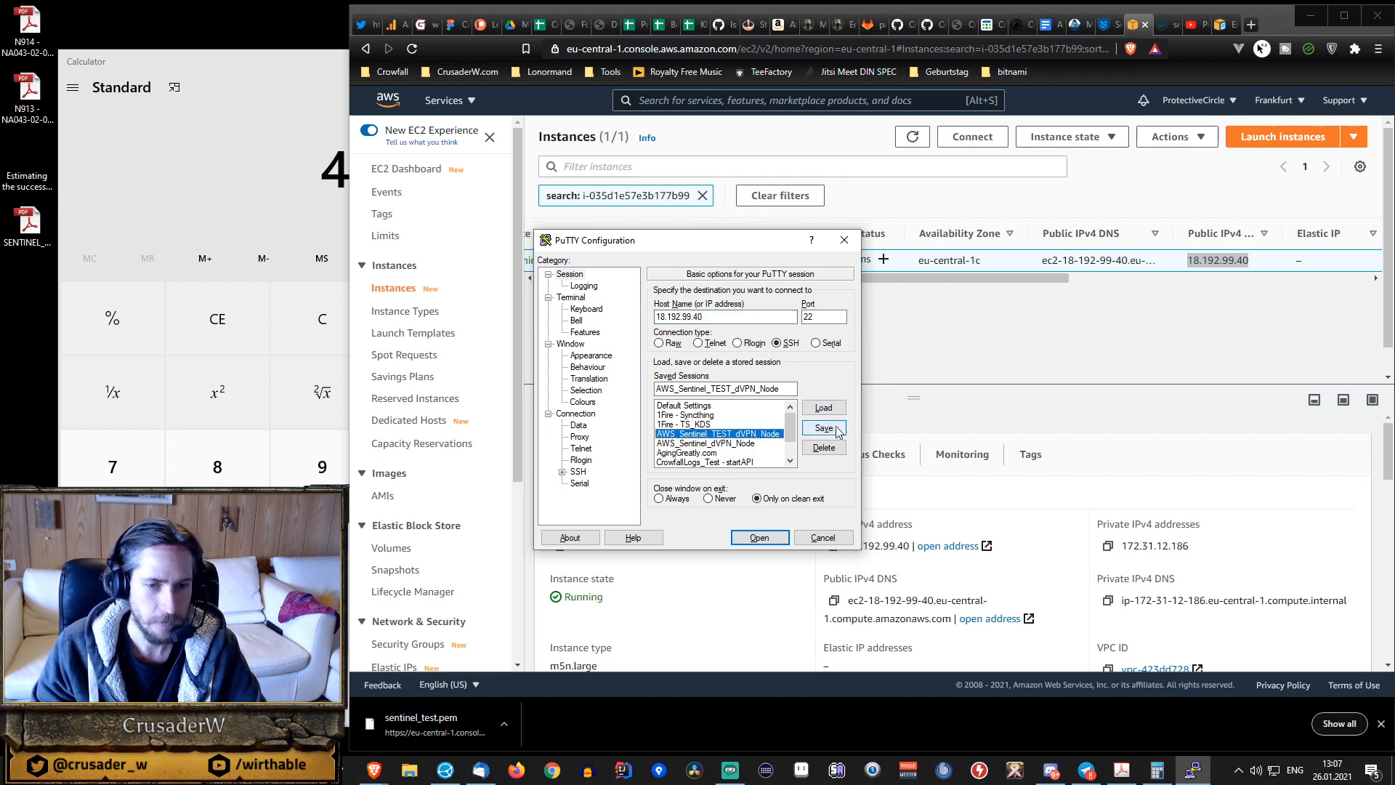
{"action": "left_click", "coordinate": [828, 408]}
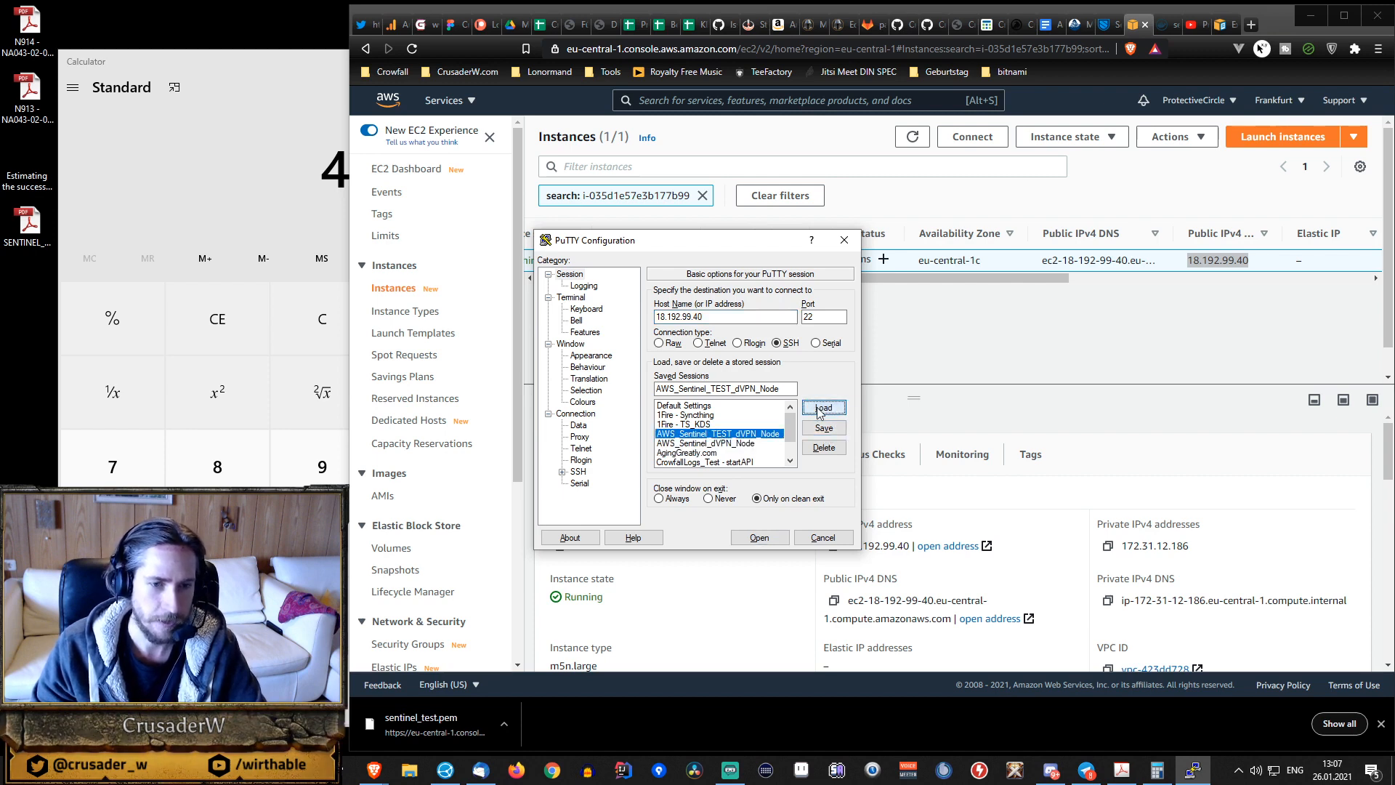
Review the session's logging, terminal, keyboard, bell, features, appearance and login data settings.
{"action": "left_click", "coordinate": [583, 287]}
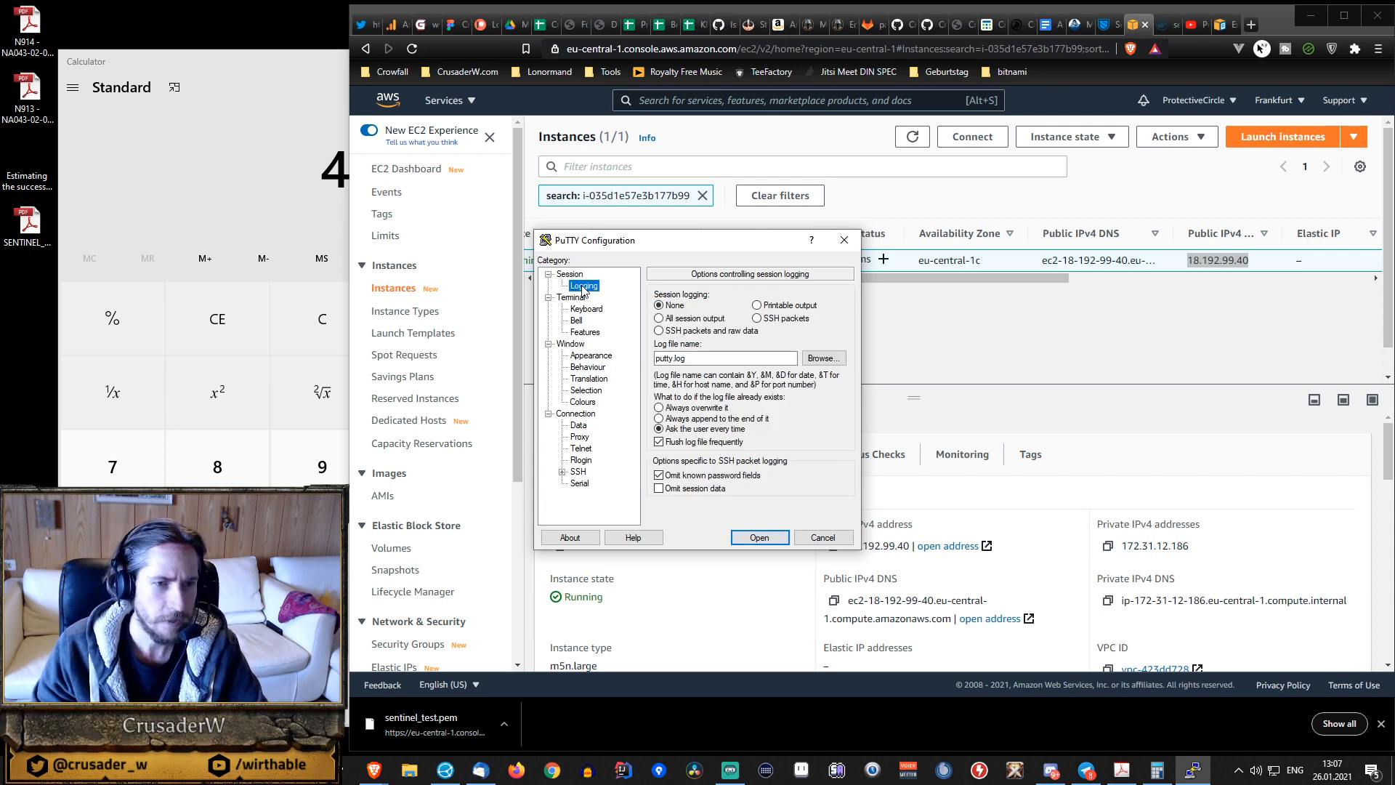
{"action": "left_click", "coordinate": [582, 298]}
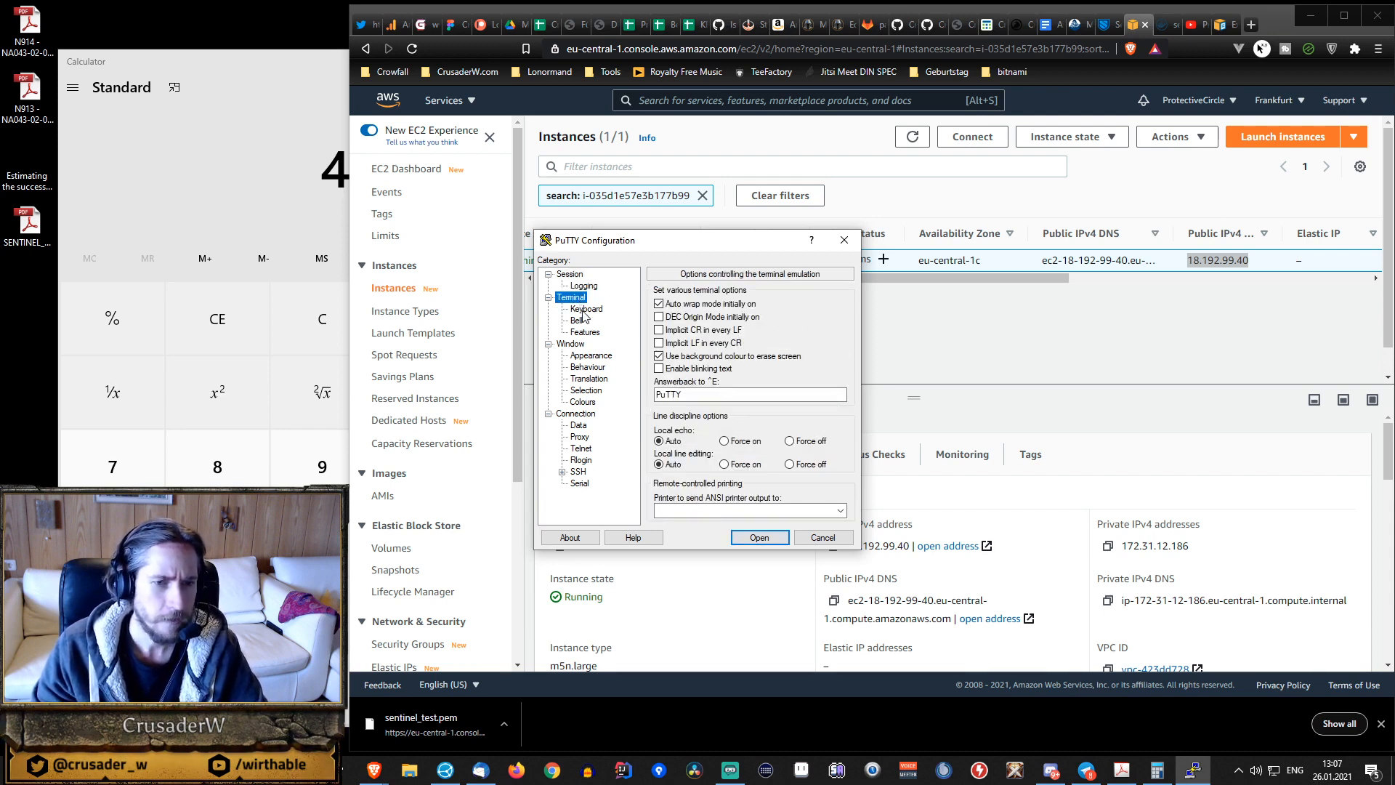
{"action": "left_click", "coordinate": [584, 309]}
{"action": "left_click", "coordinate": [579, 322]}
{"action": "left_click", "coordinate": [584, 332]}
{"action": "left_click", "coordinate": [588, 356]}
{"action": "left_click", "coordinate": [580, 426]}
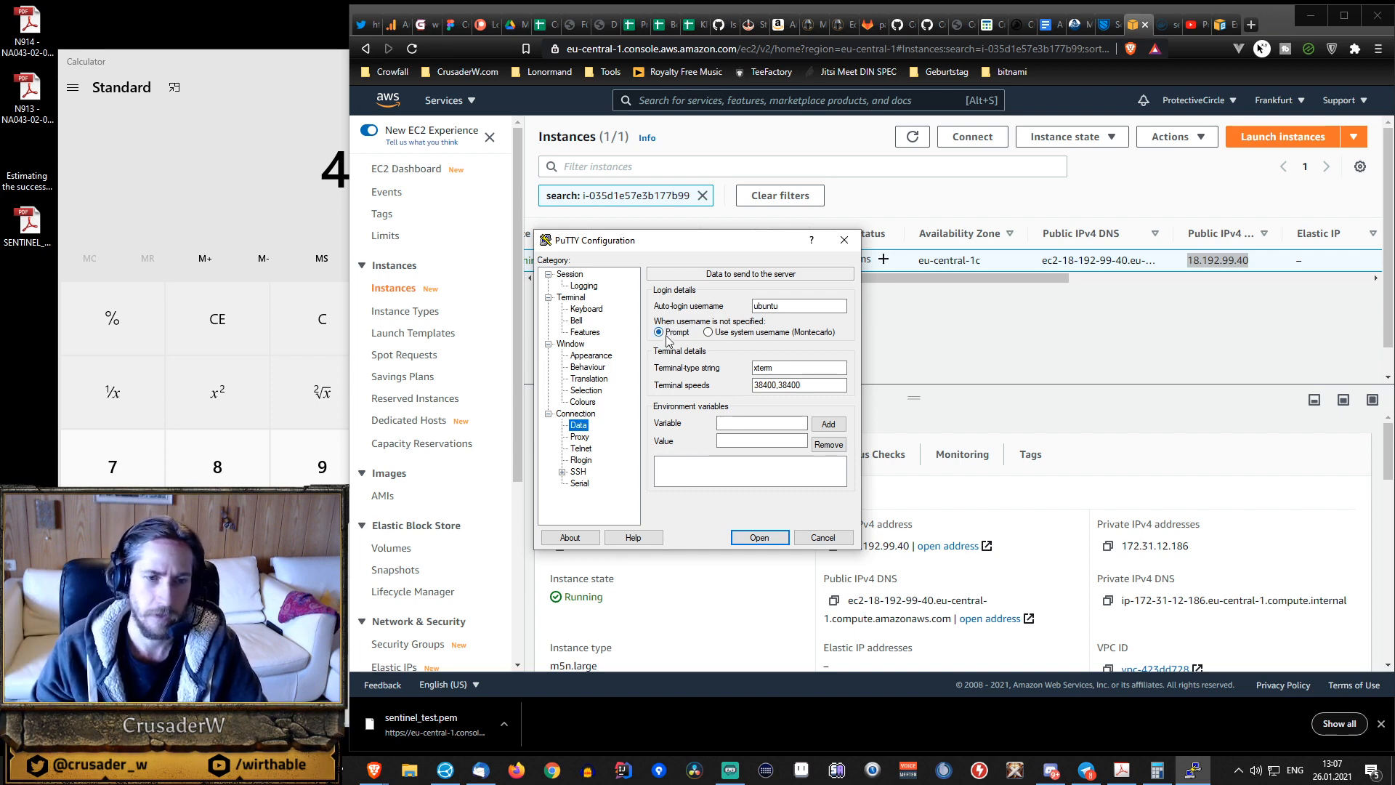
Choose Sentinel_test.ppk from the Sentinel folder as the private key file for SSH authentication.
{"action": "left_click", "coordinate": [561, 472]}
{"action": "left_click", "coordinate": [577, 413]}
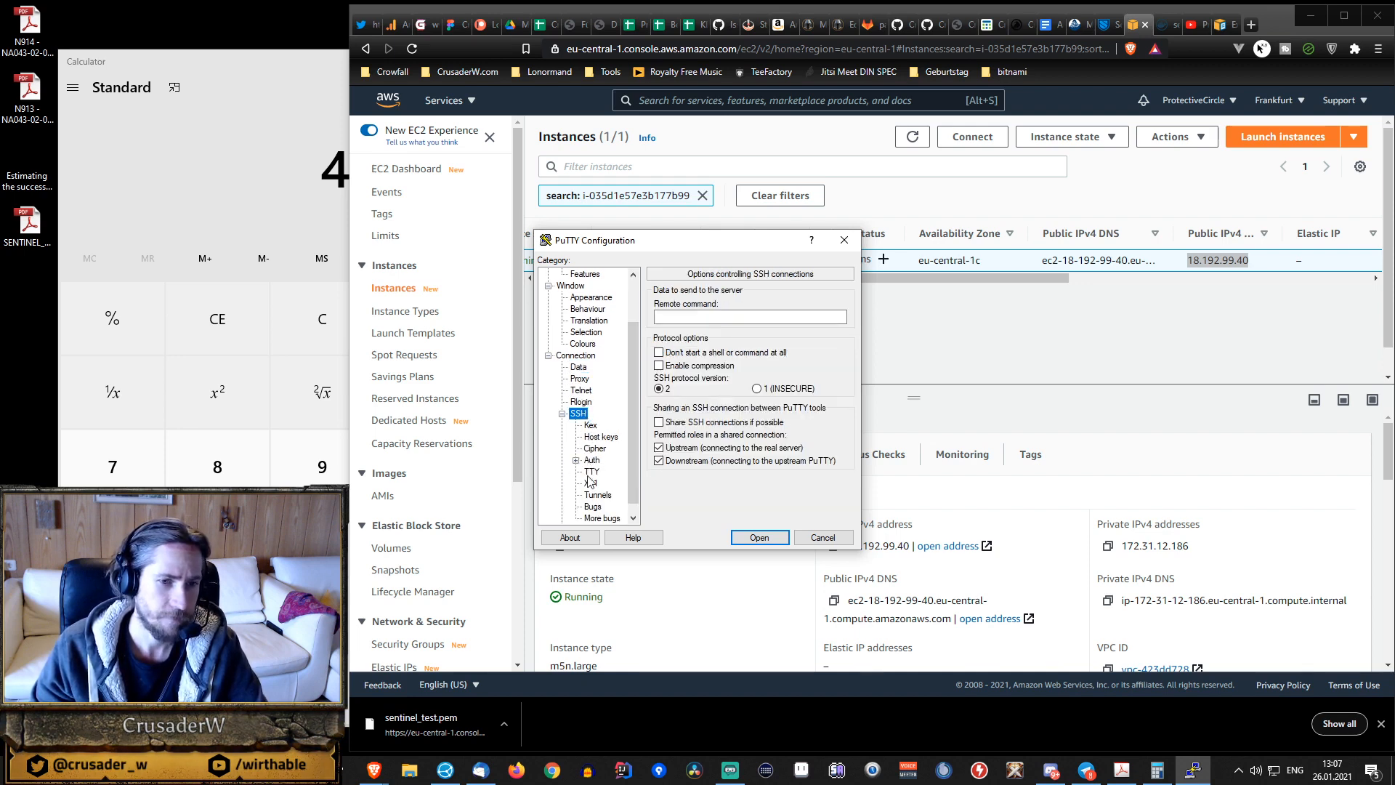
{"action": "left_click", "coordinate": [592, 461]}
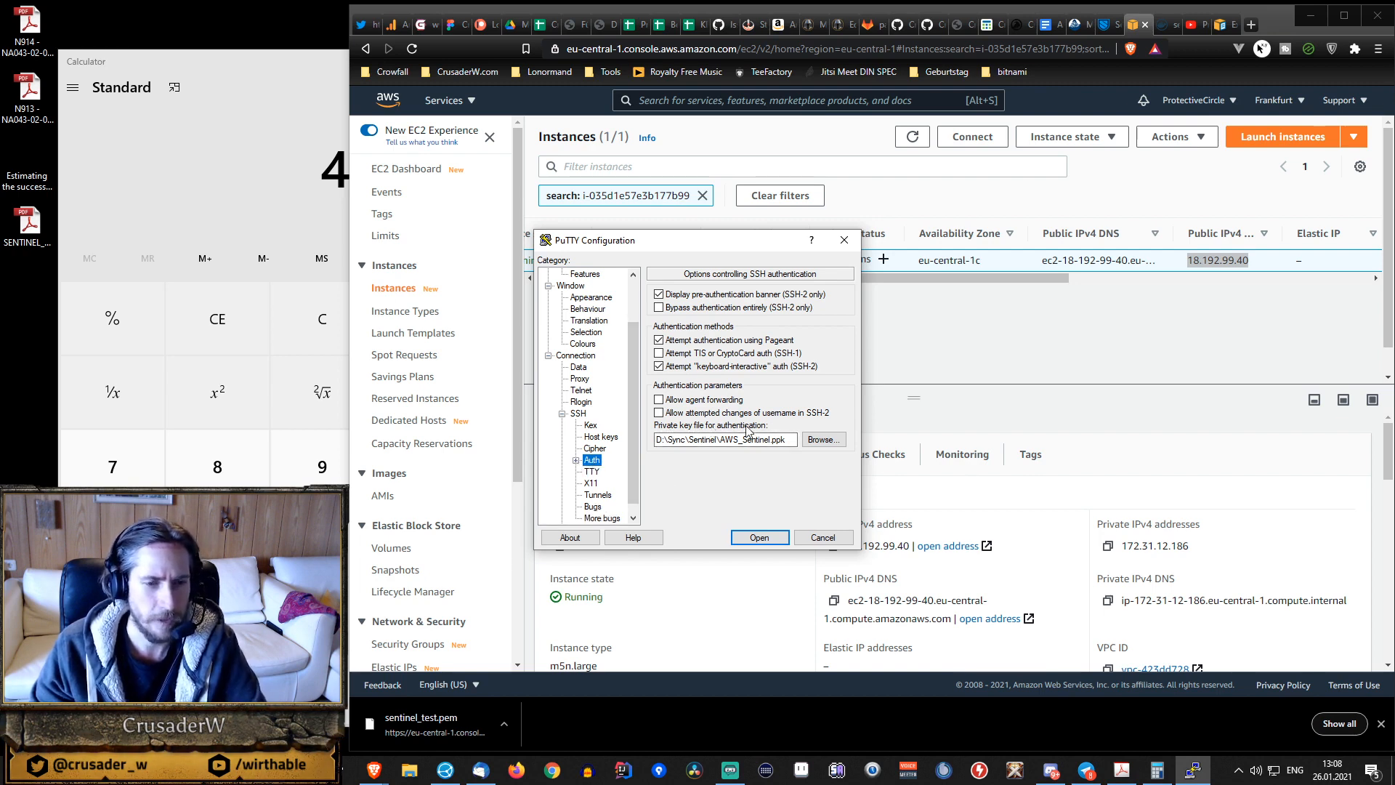
{"action": "left_click", "coordinate": [822, 442]}
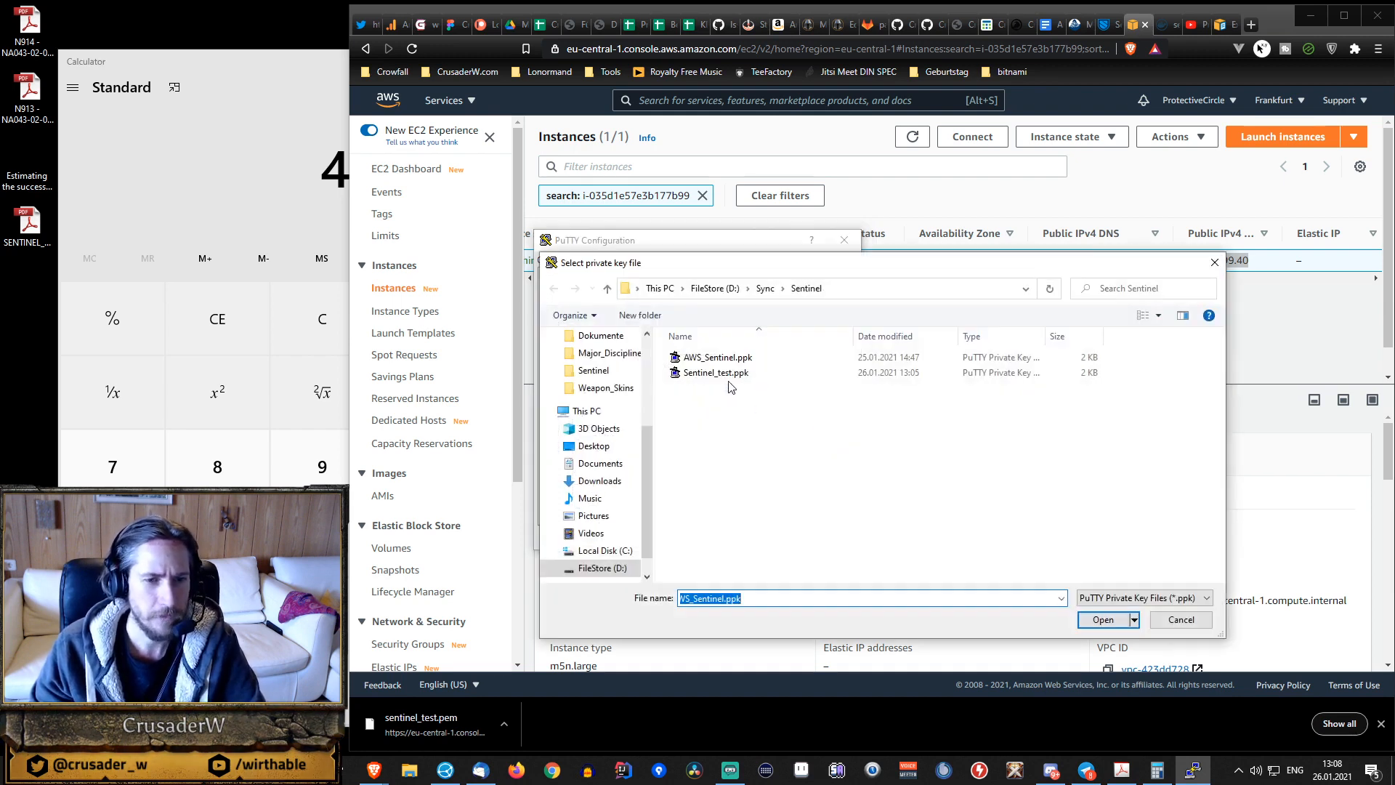
{"action": "left_click", "coordinate": [725, 374]}
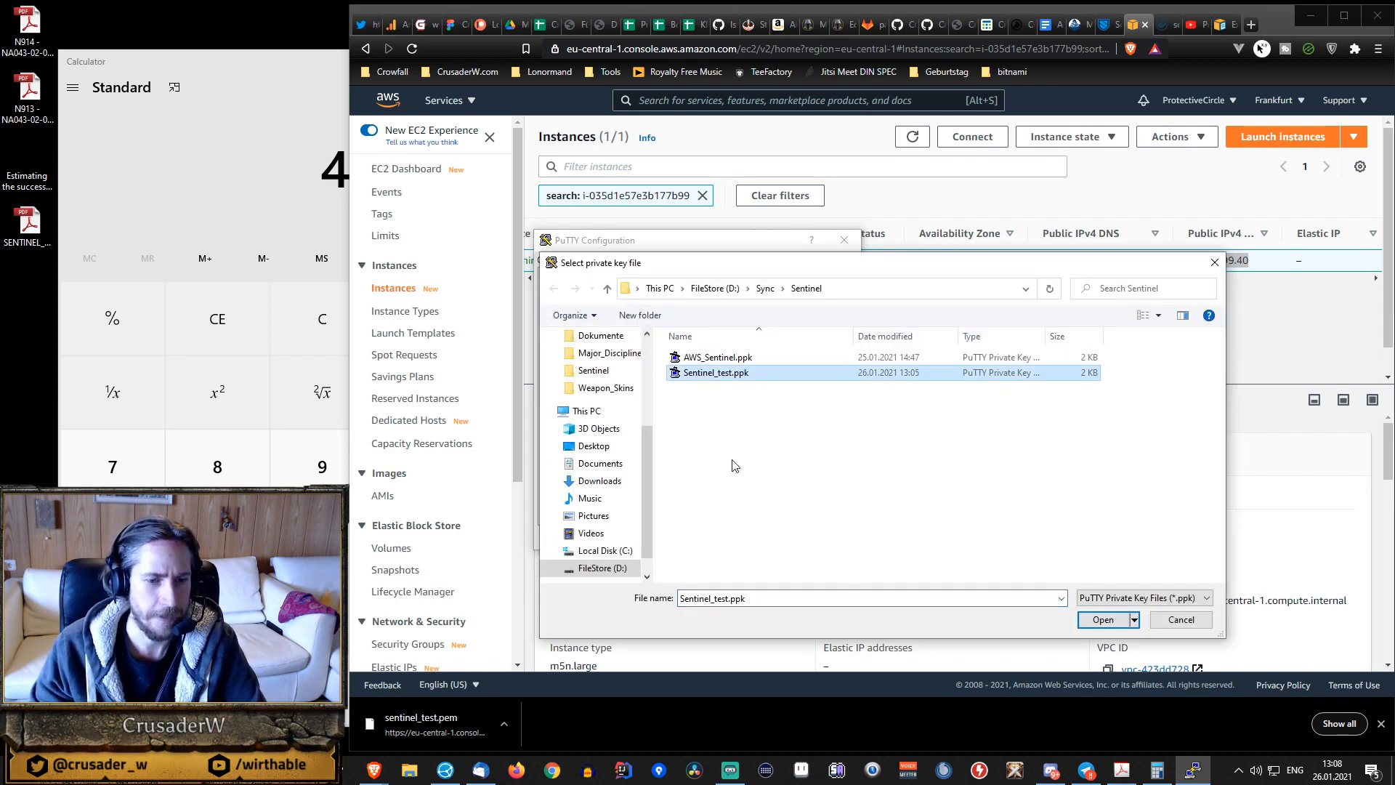
{"action": "left_click", "coordinate": [1103, 620]}
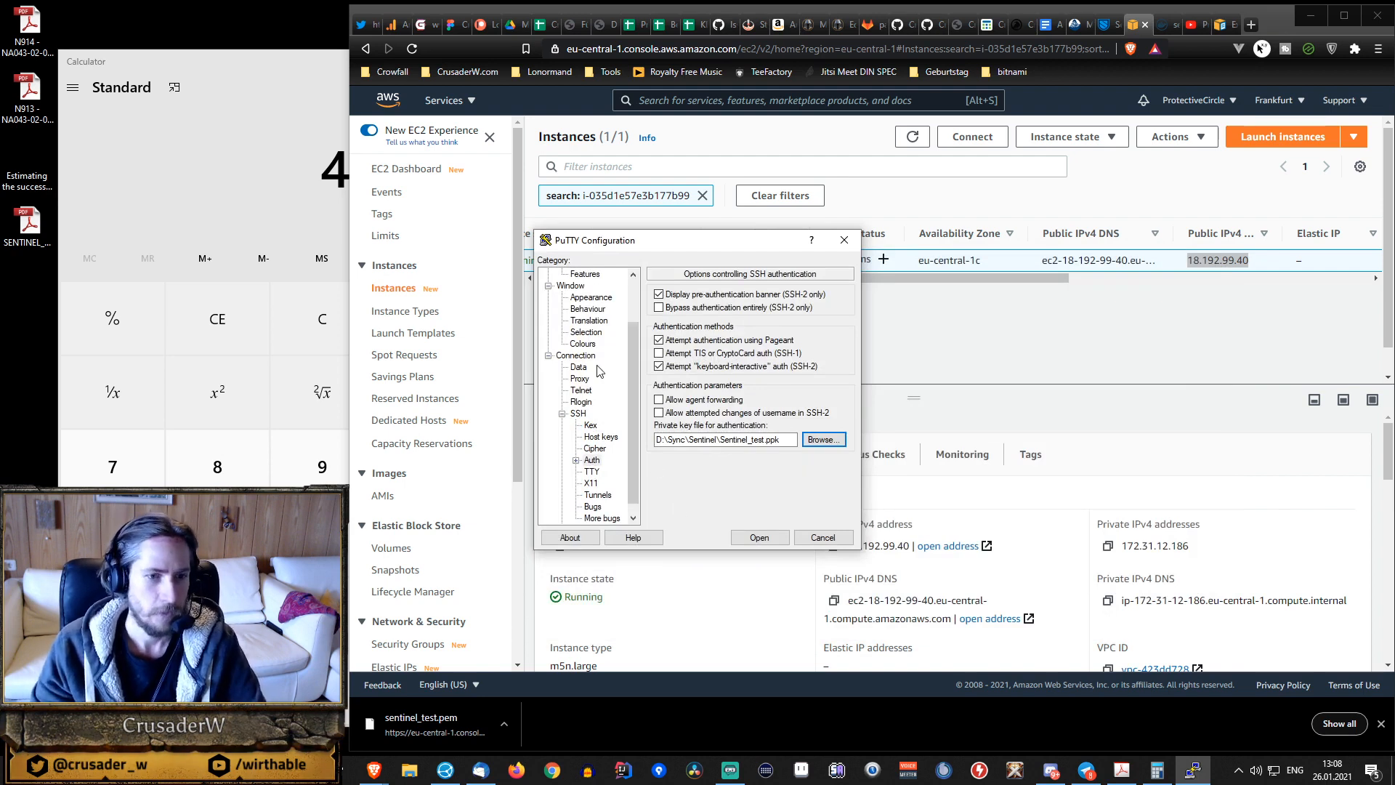
Save the updated AWS_Sentinel_TEST_dVPN_Node session and connect to the server, trusting and caching its host key.
{"action": "scroll", "coordinate": [600, 361], "scroll_direction": "up", "scroll_amount": 2}
{"action": "double_click", "coordinate": [569, 274]}
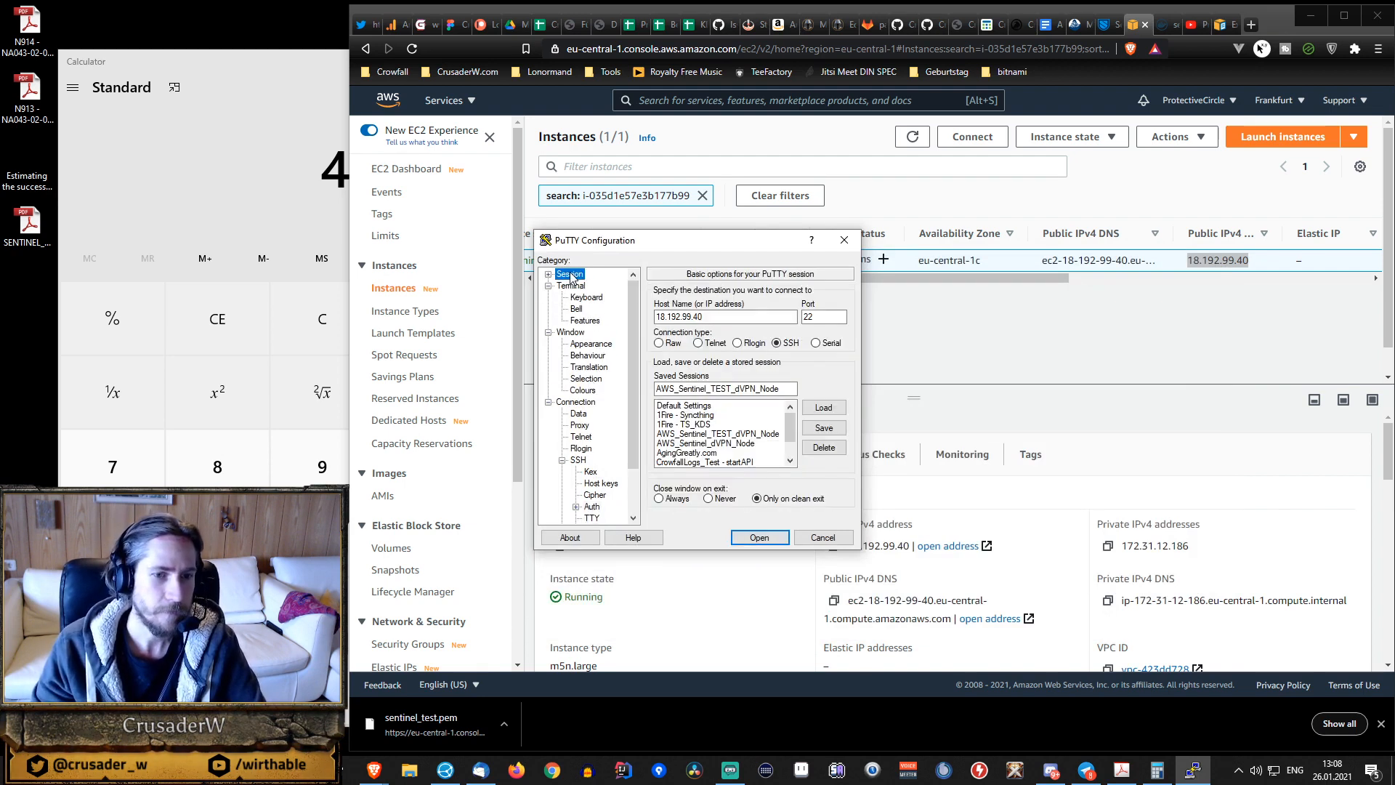
{"action": "left_click", "coordinate": [825, 430]}
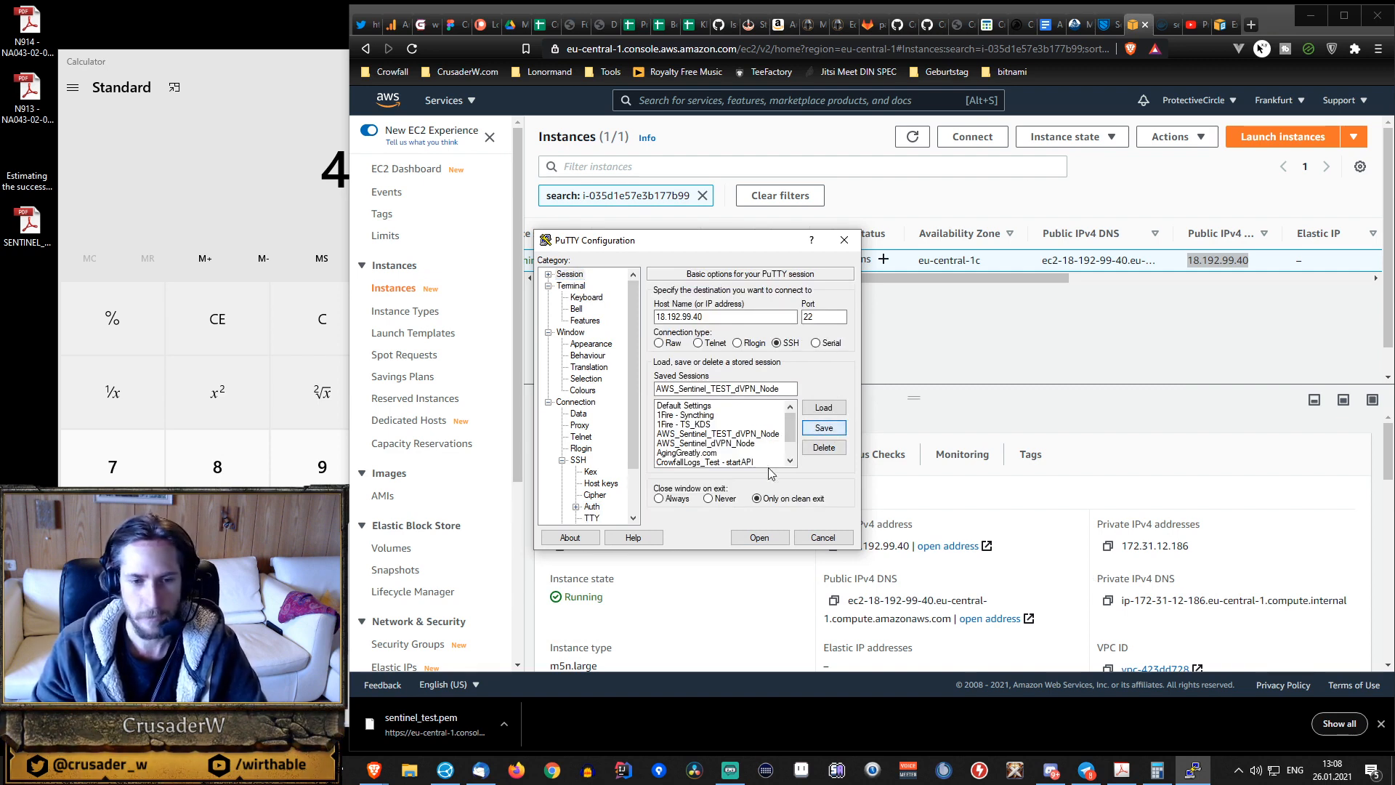
{"action": "left_click", "coordinate": [761, 538]}
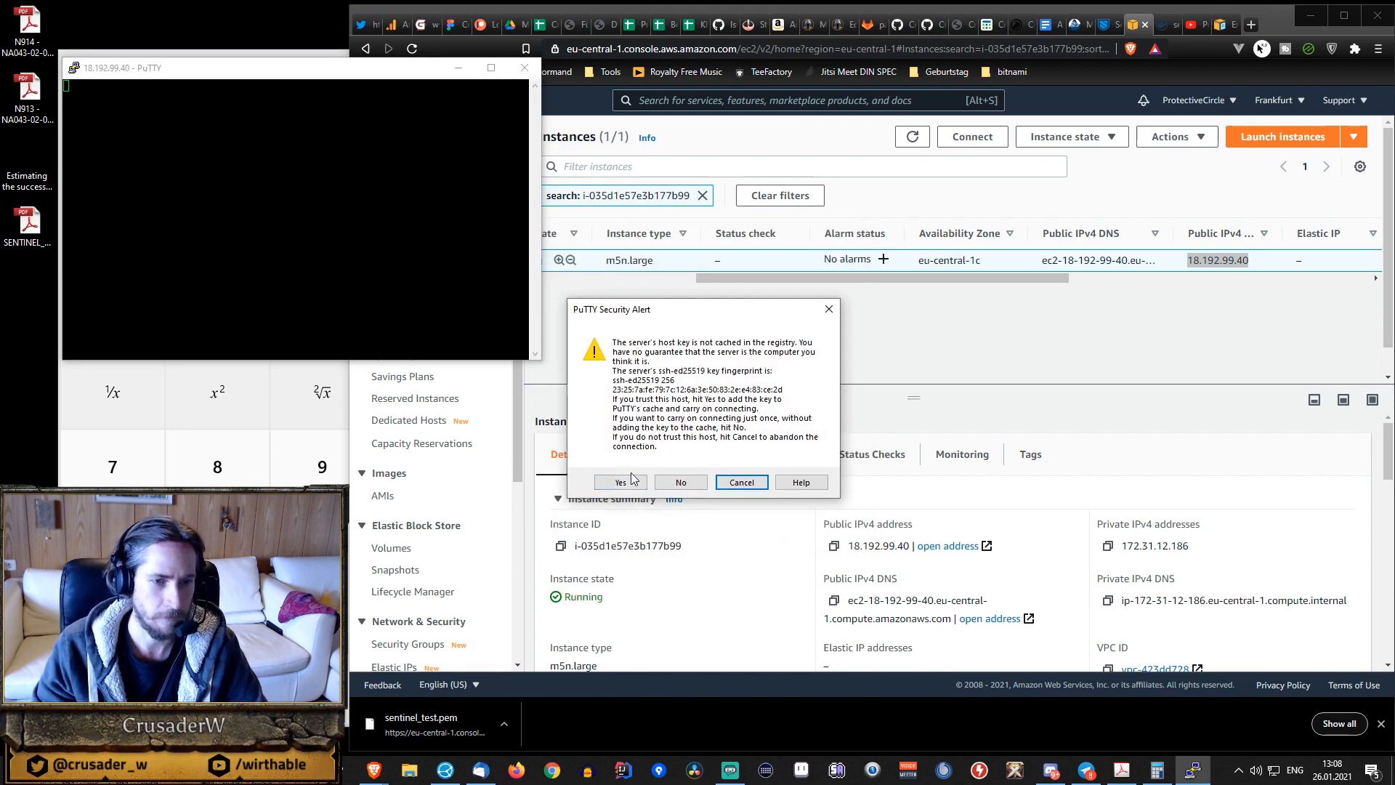
{"action": "left_click", "coordinate": [620, 483]}
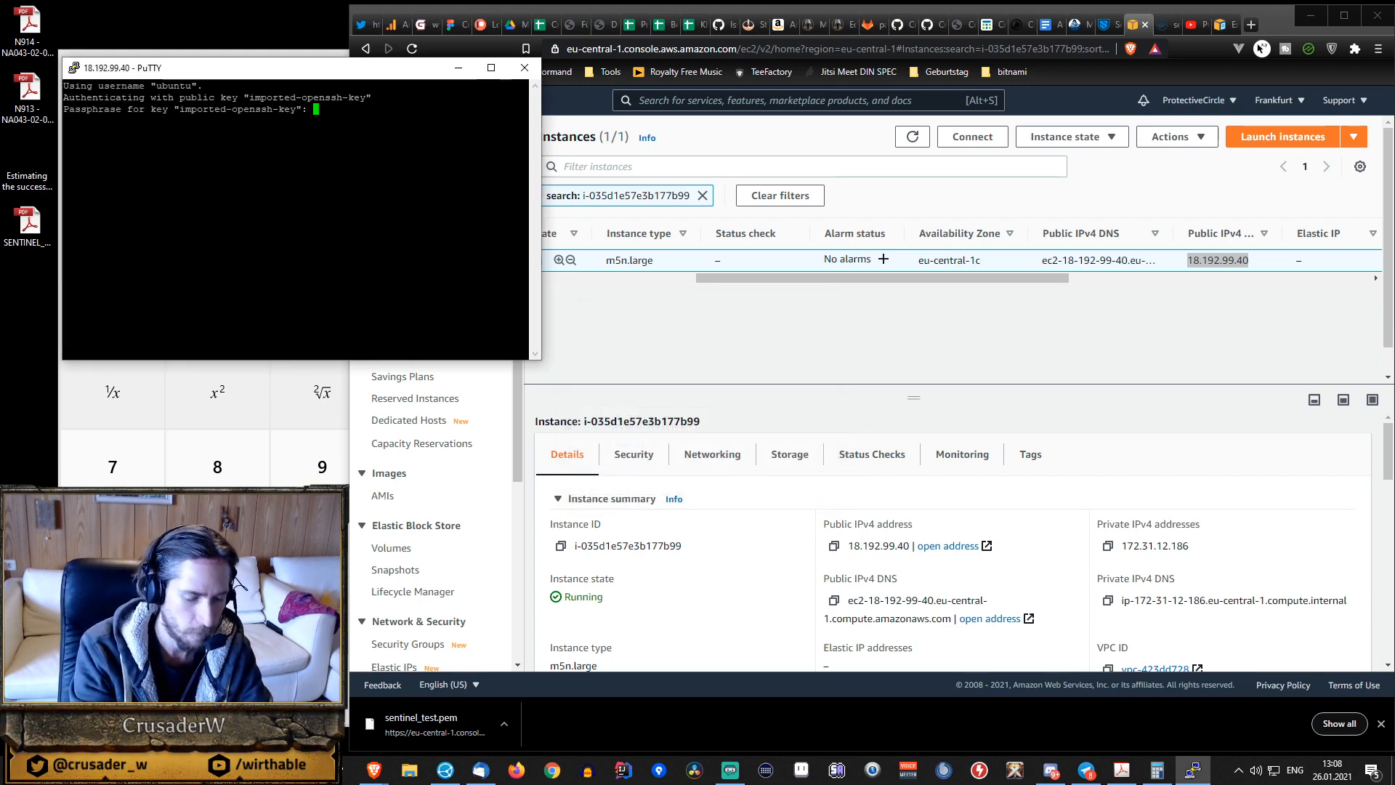
Enter the private key passphrase to log in to the server and place the terminal side by side with the EC2 console.
{"action": "key", "text": "Return"}
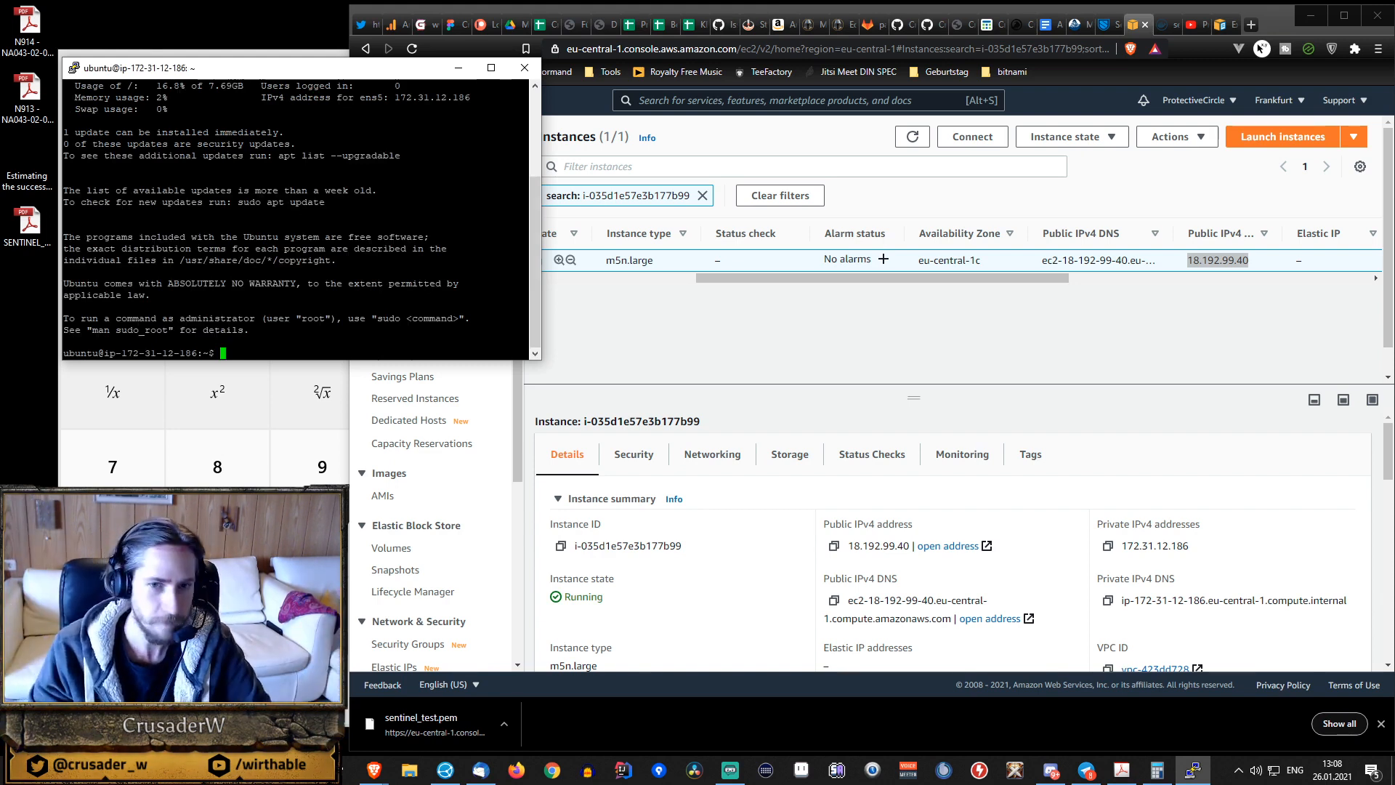
{"action": "left_click_drag", "start_coordinate": [256, 76], "coordinate": [3, 194]}
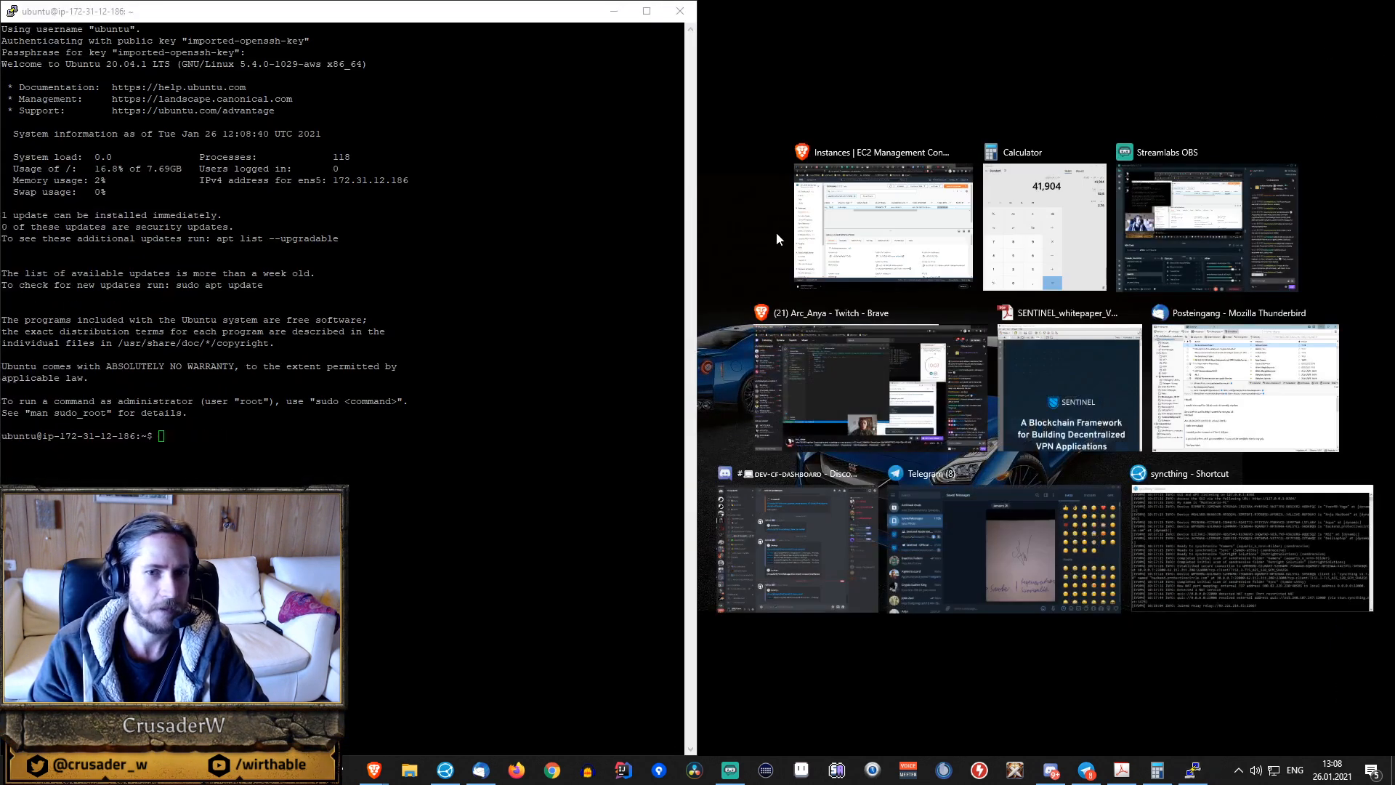
{"action": "left_click", "coordinate": [882, 225]}
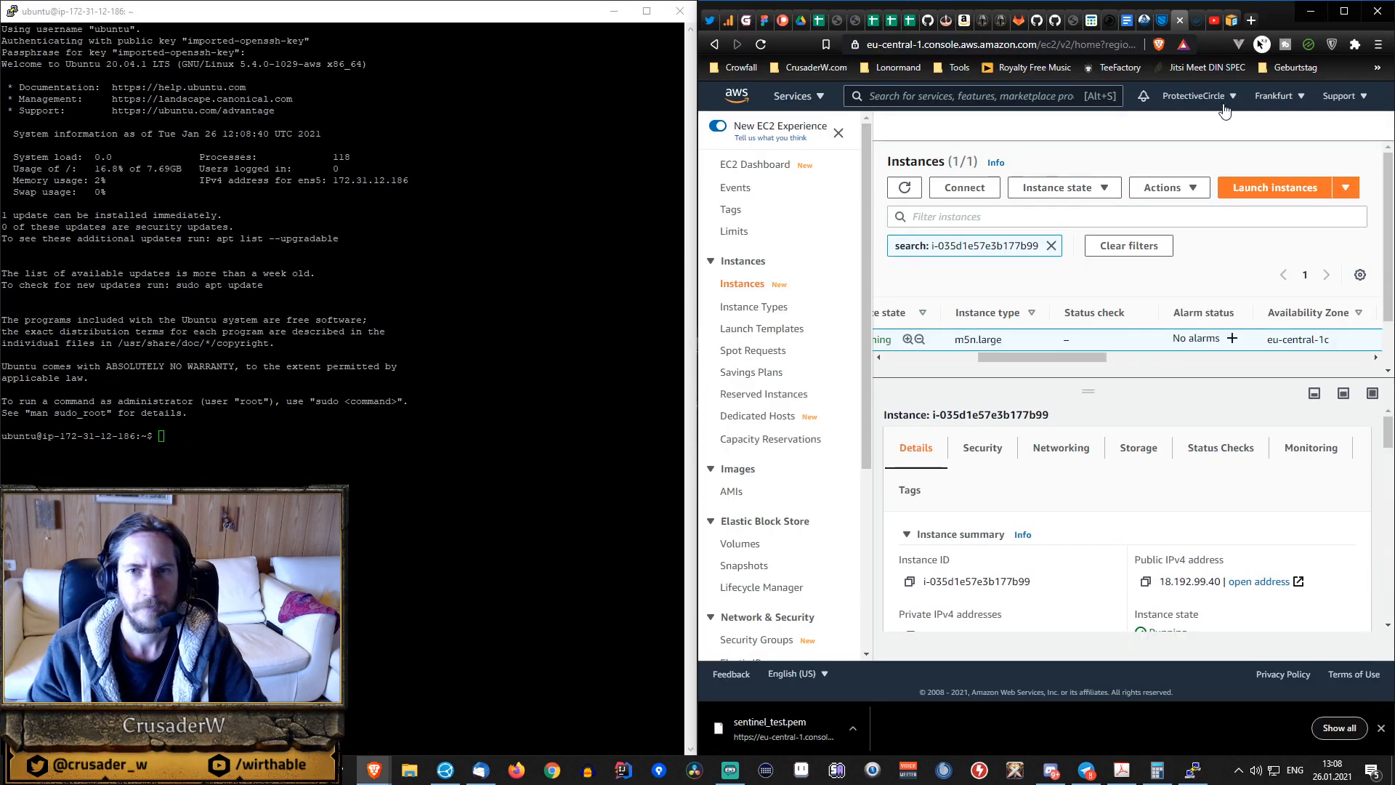
Copy the df -hT command from the AWS guide on extending NVMe volumes and run it on the server.
{"action": "left_click", "coordinate": [1235, 20]}
{"action": "scroll", "coordinate": [1018, 342], "scroll_direction": "down", "scroll_amount": 10}
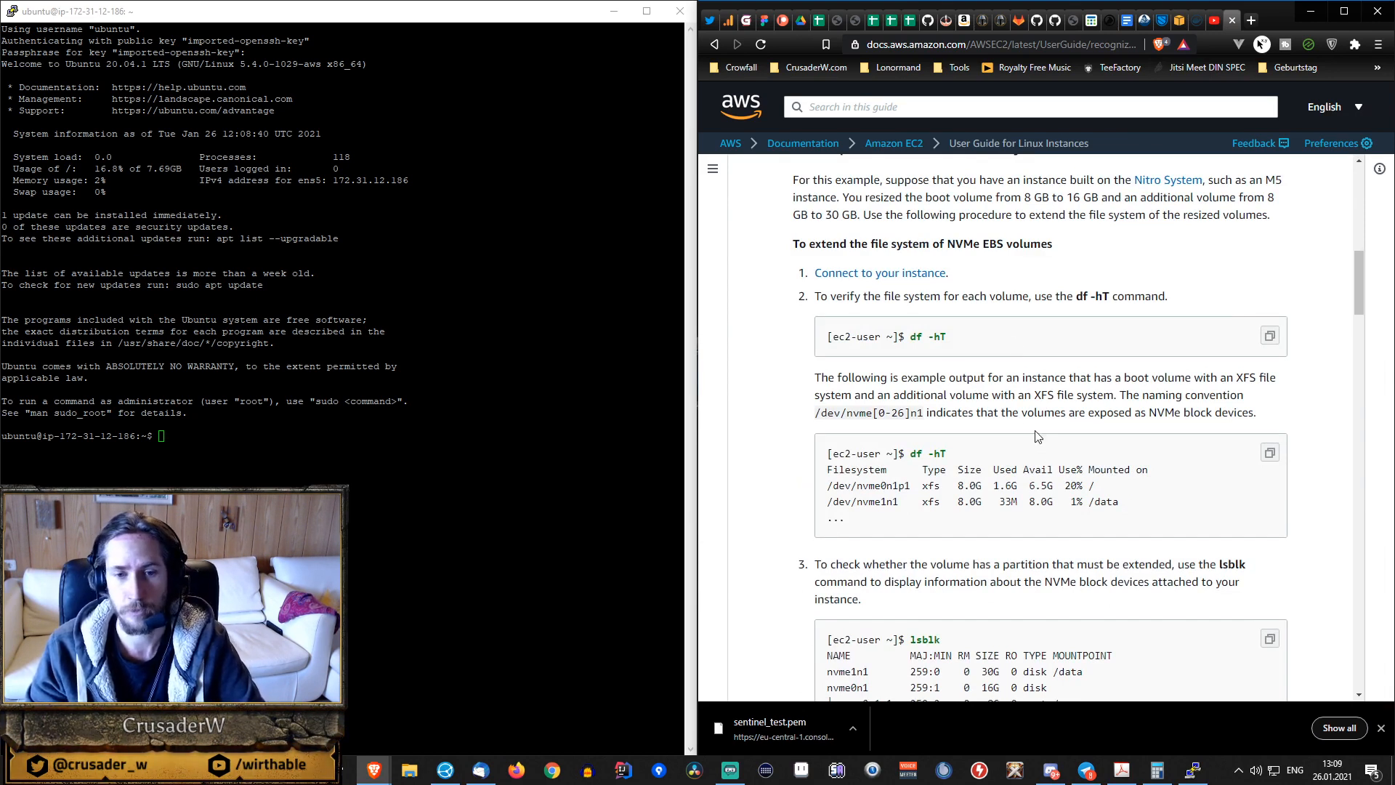
{"action": "left_click_drag", "start_coordinate": [911, 336], "coordinate": [917, 337]}
{"action": "left_click", "coordinate": [915, 336]}
{"action": "scroll", "coordinate": [921, 278], "scroll_direction": "up", "scroll_amount": 2}
{"action": "scroll", "coordinate": [922, 278], "scroll_direction": "up", "scroll_amount": 2}
{"action": "scroll", "coordinate": [921, 278], "scroll_direction": "down", "scroll_amount": 5}
{"action": "scroll", "coordinate": [921, 278], "scroll_direction": "up", "scroll_amount": 2}
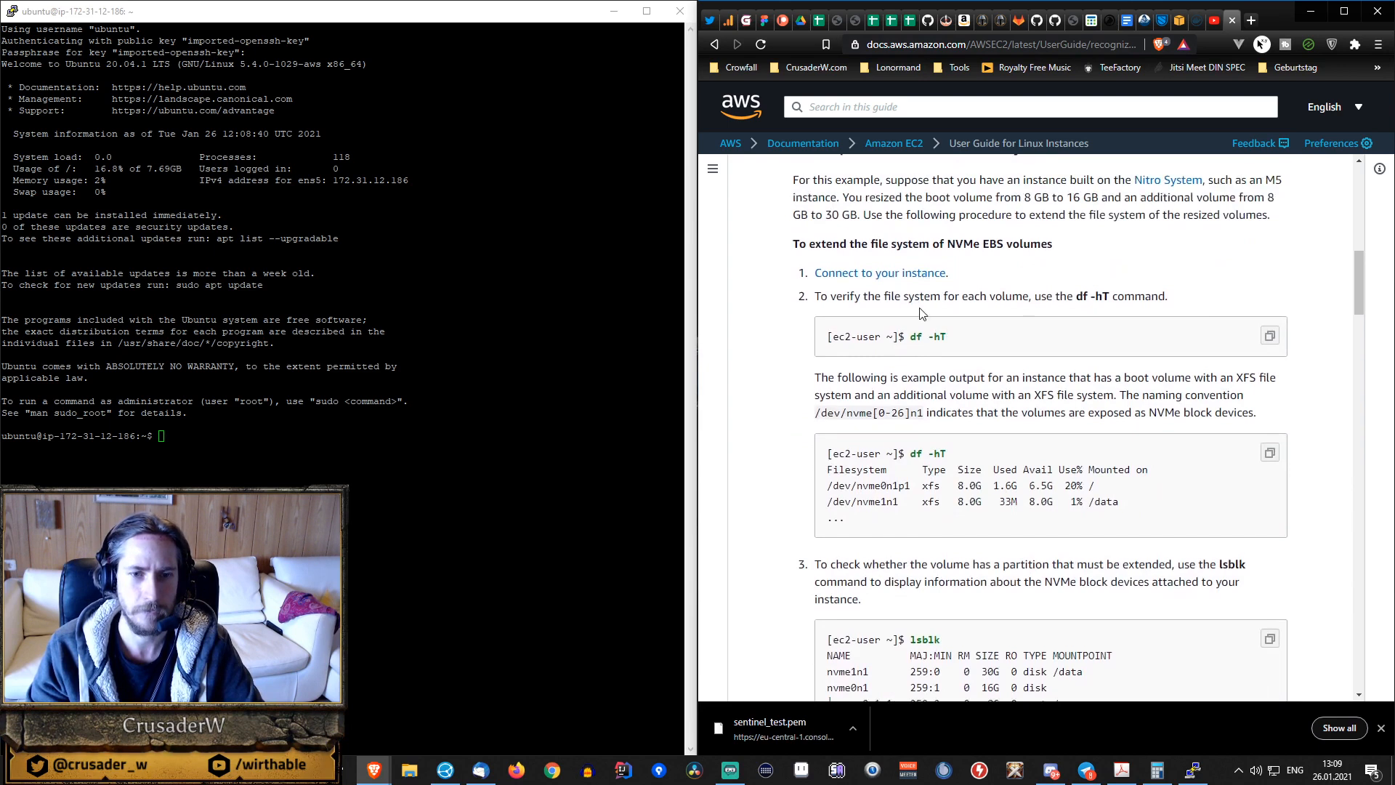
{"action": "left_click_drag", "start_coordinate": [911, 338], "coordinate": [1036, 346]}
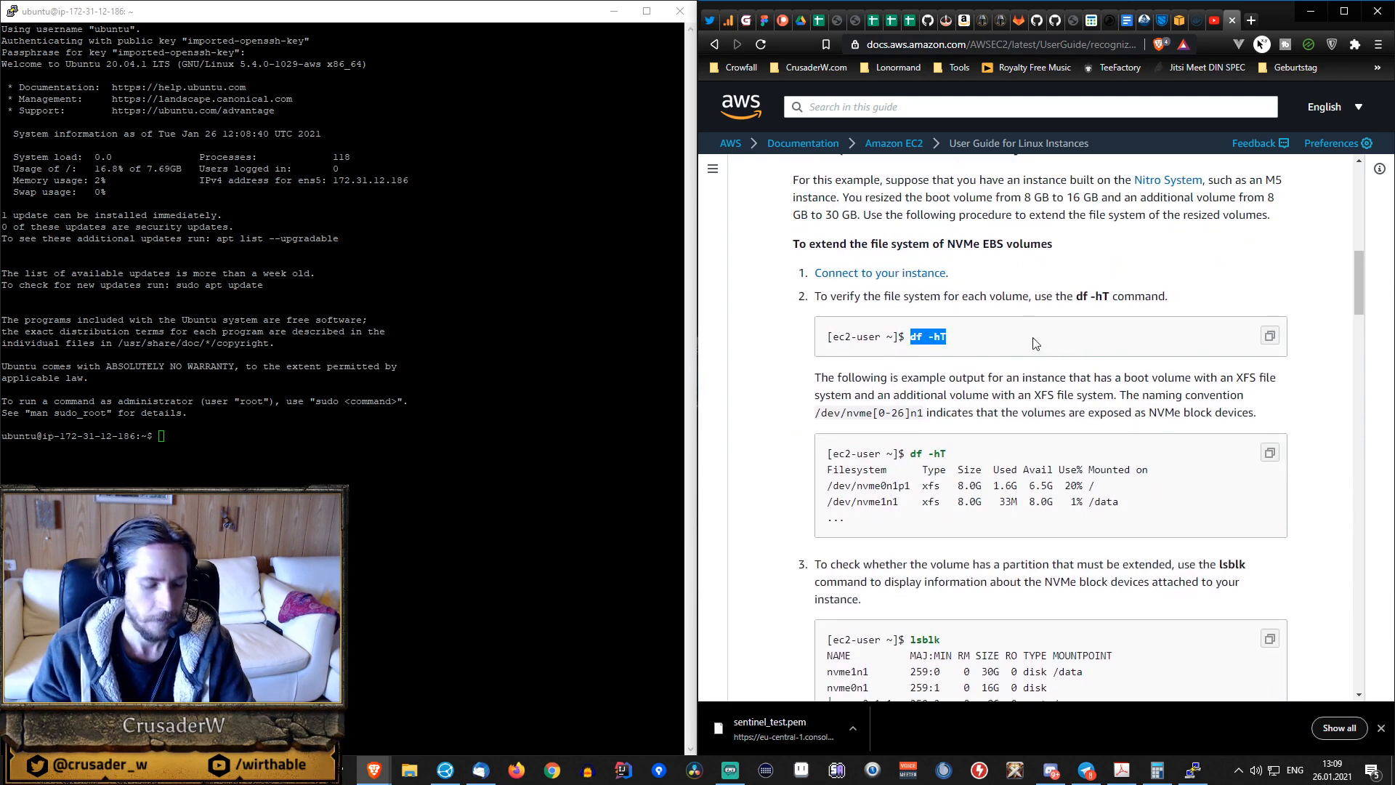
{"action": "key", "text": "ctrl+c"}
{"action": "right_click", "coordinate": [220, 574]}
{"action": "key", "text": "Return"}
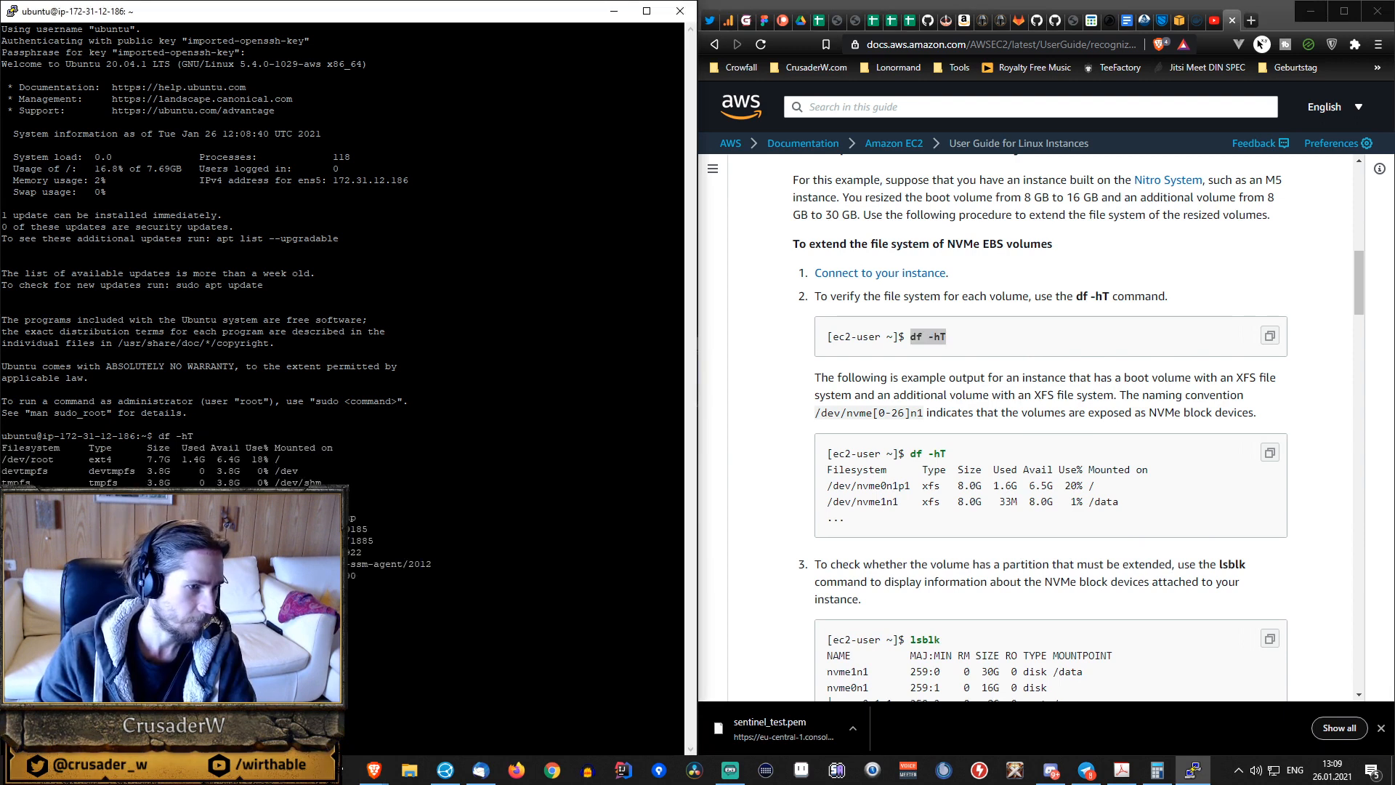
Examine the root filesystem's type and available space in the df -hT output.
{"action": "left_click_drag", "start_coordinate": [13, 459], "coordinate": [110, 459]}
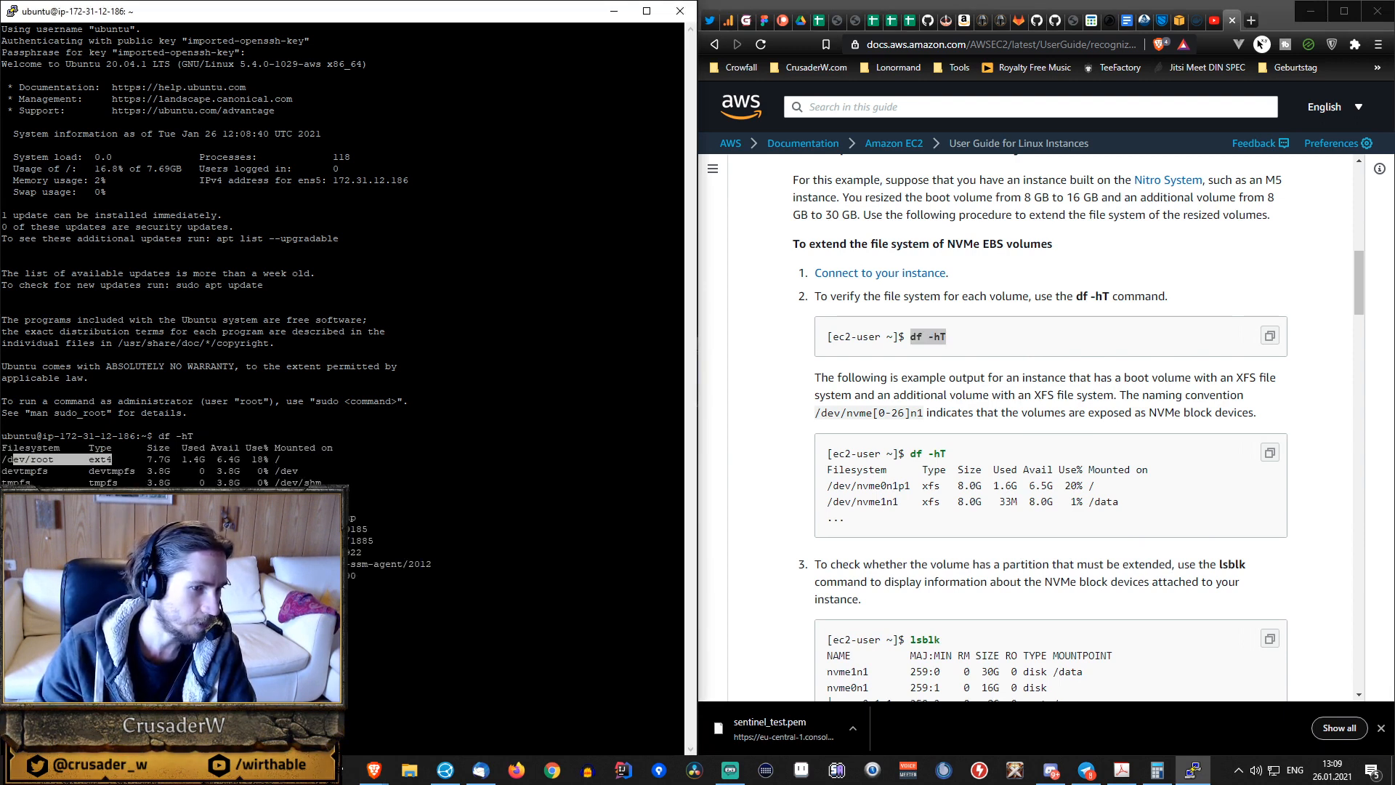
{"action": "left_click", "coordinate": [112, 460]}
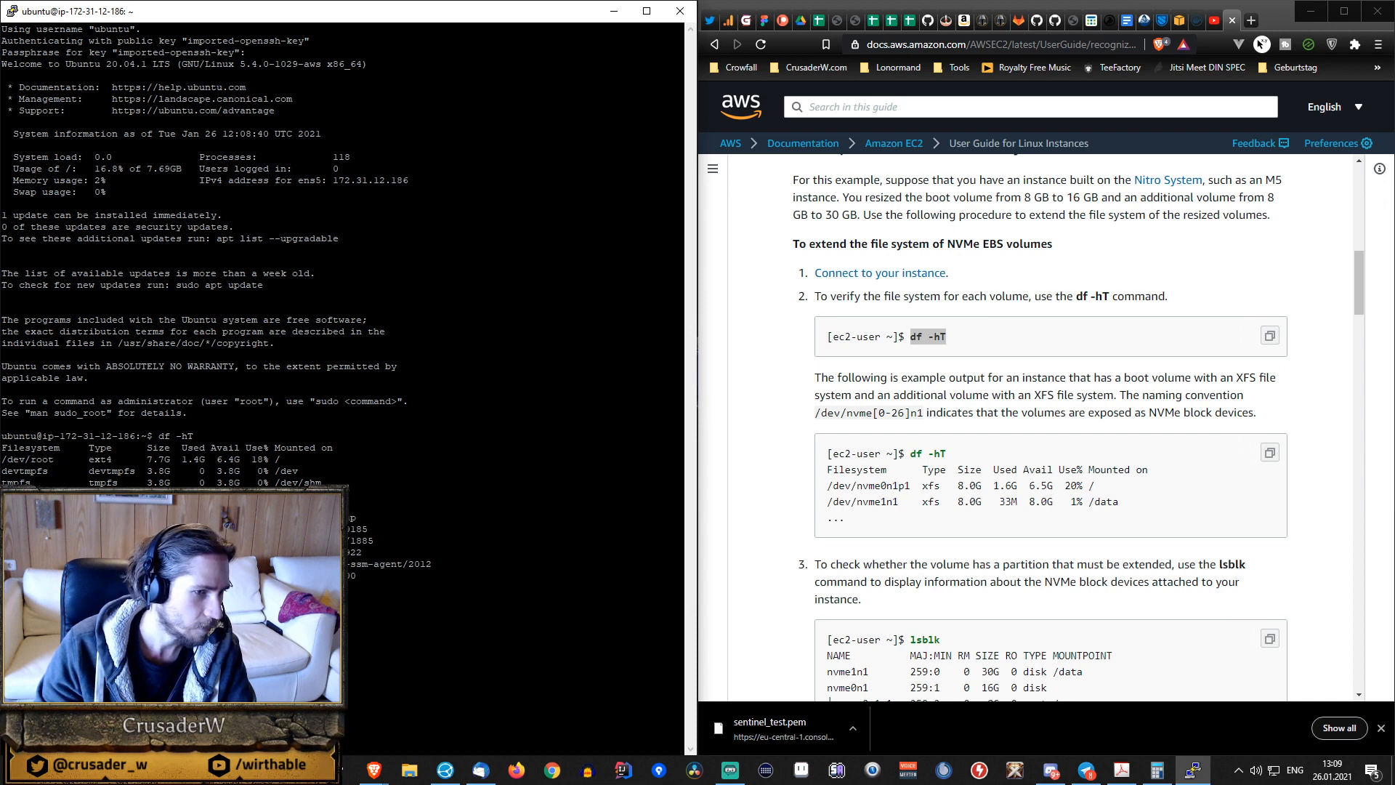
{"action": "left_click_drag", "start_coordinate": [210, 460], "coordinate": [243, 460]}
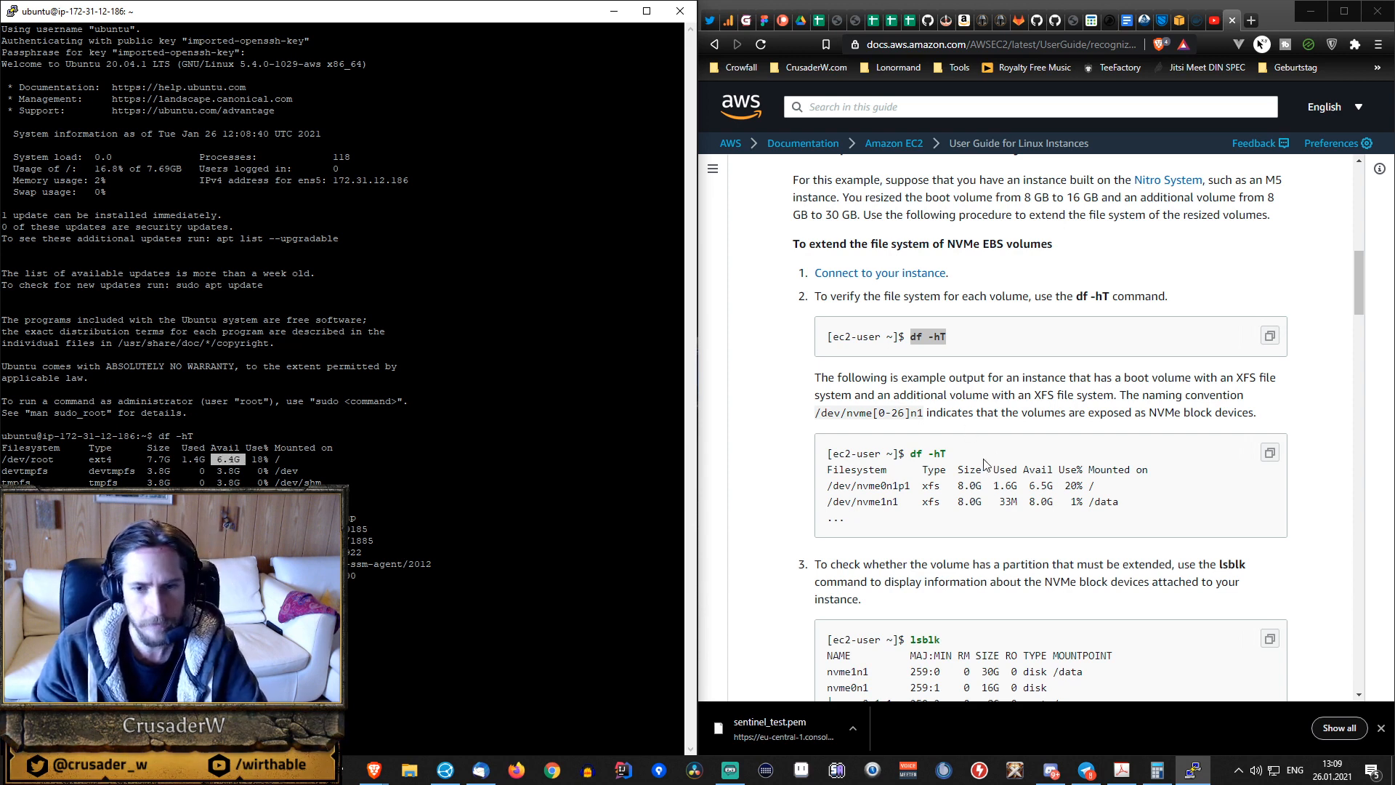
Copy the lsblk command from the AWS guide and run it on the server.
{"action": "scroll", "coordinate": [985, 463], "scroll_direction": "down", "scroll_amount": 2}
{"action": "left_click_drag", "start_coordinate": [910, 494], "coordinate": [956, 491]}
{"action": "key", "text": "ctrl+c"}
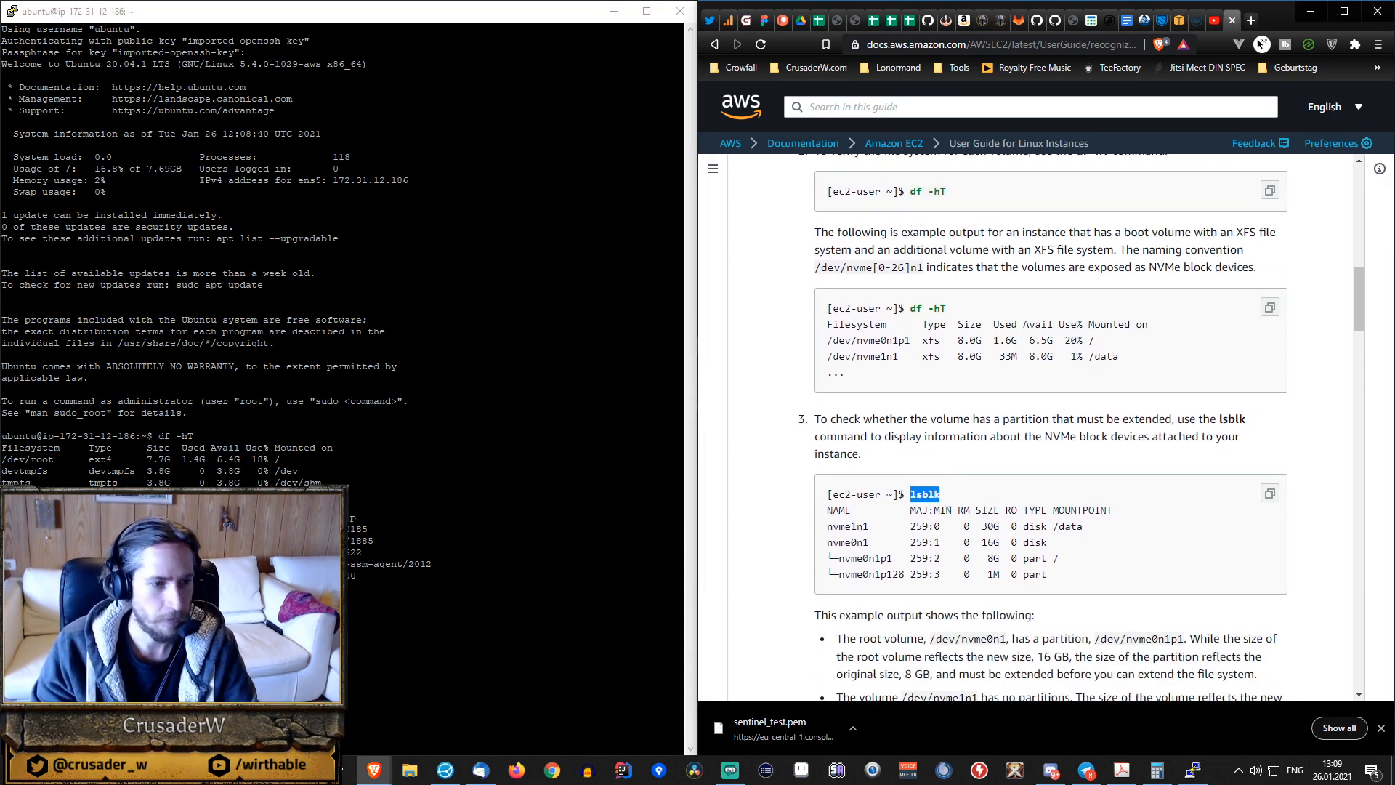
{"action": "key", "text": "alt+Tab"}
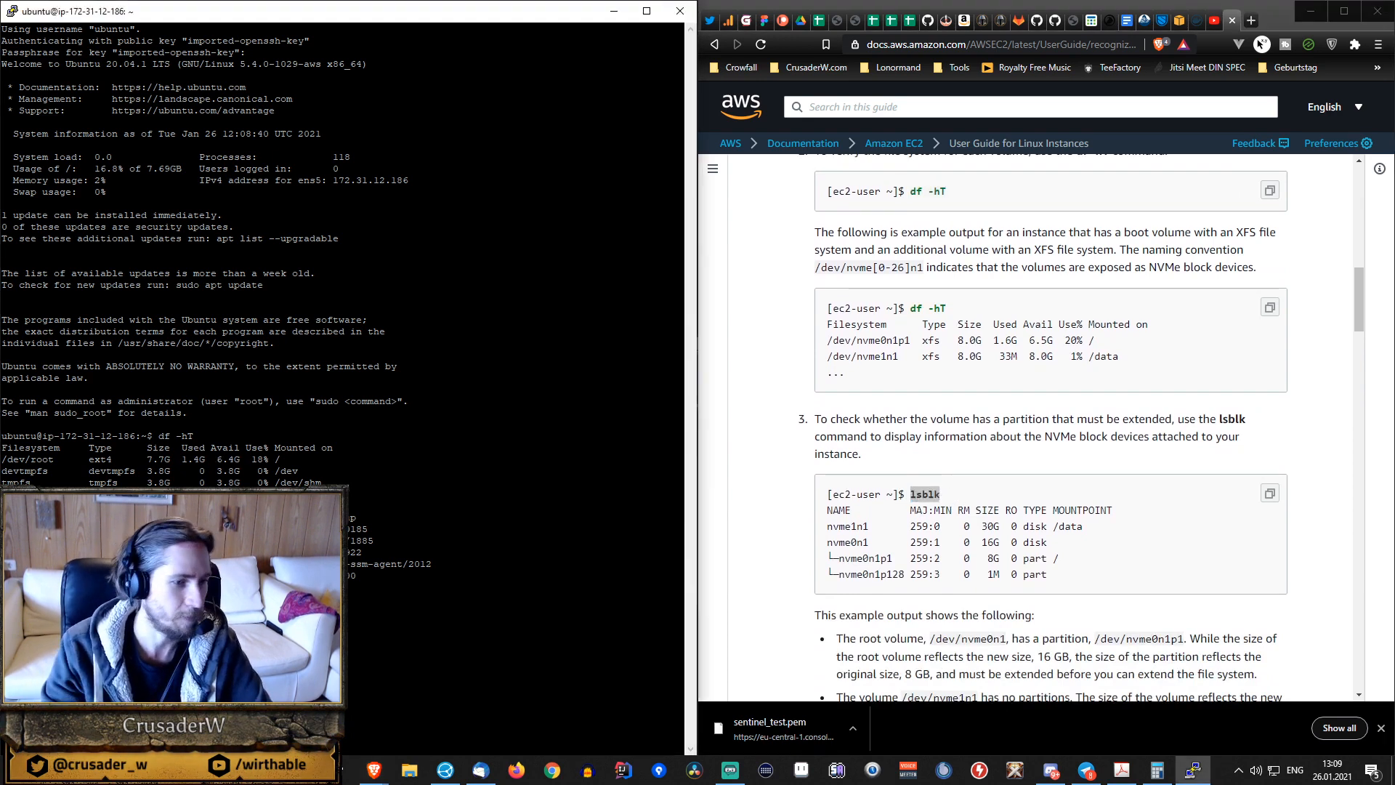
{"action": "key", "text": "Return"}
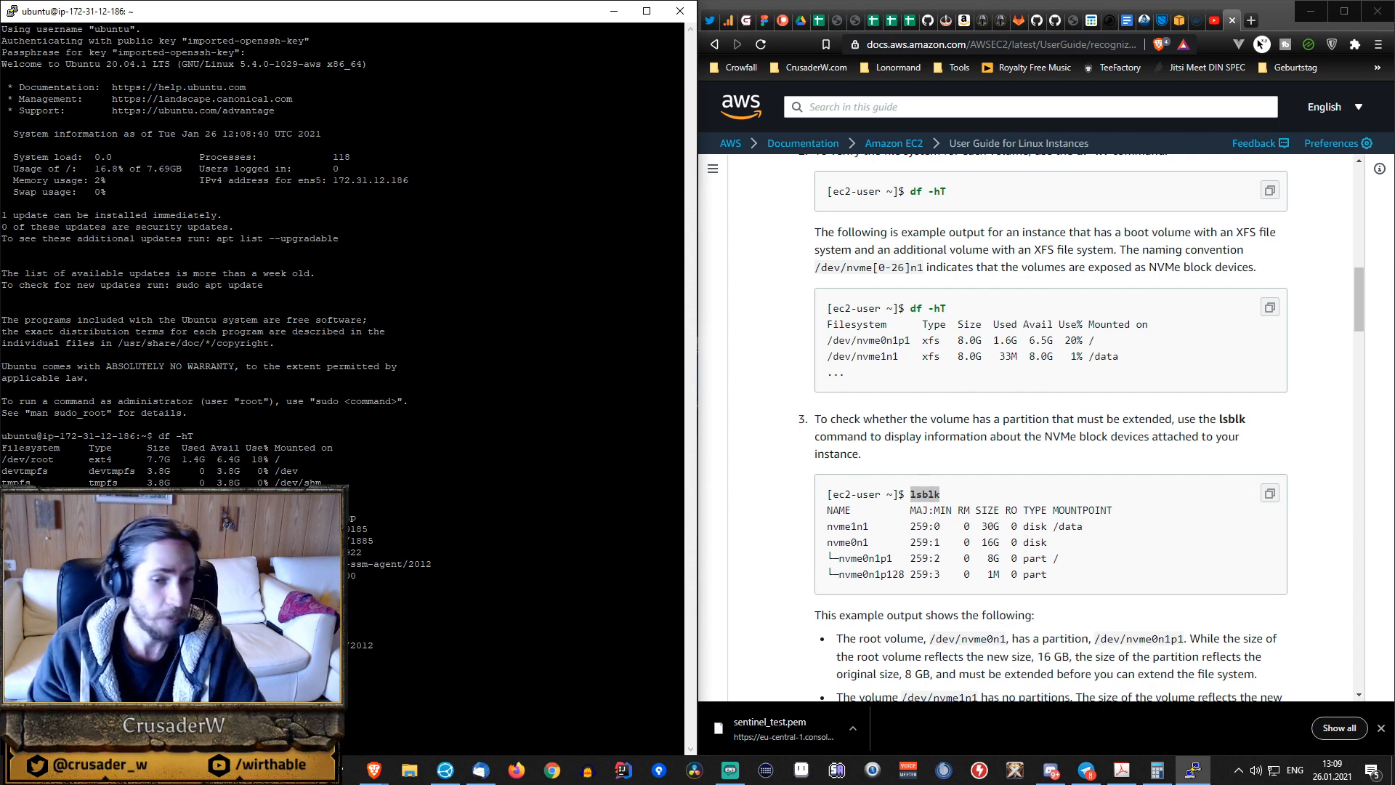
Return to the instance in the EC2 console, widen the browser window and show the instance's storage details.
{"action": "left_click", "coordinate": [1179, 22]}
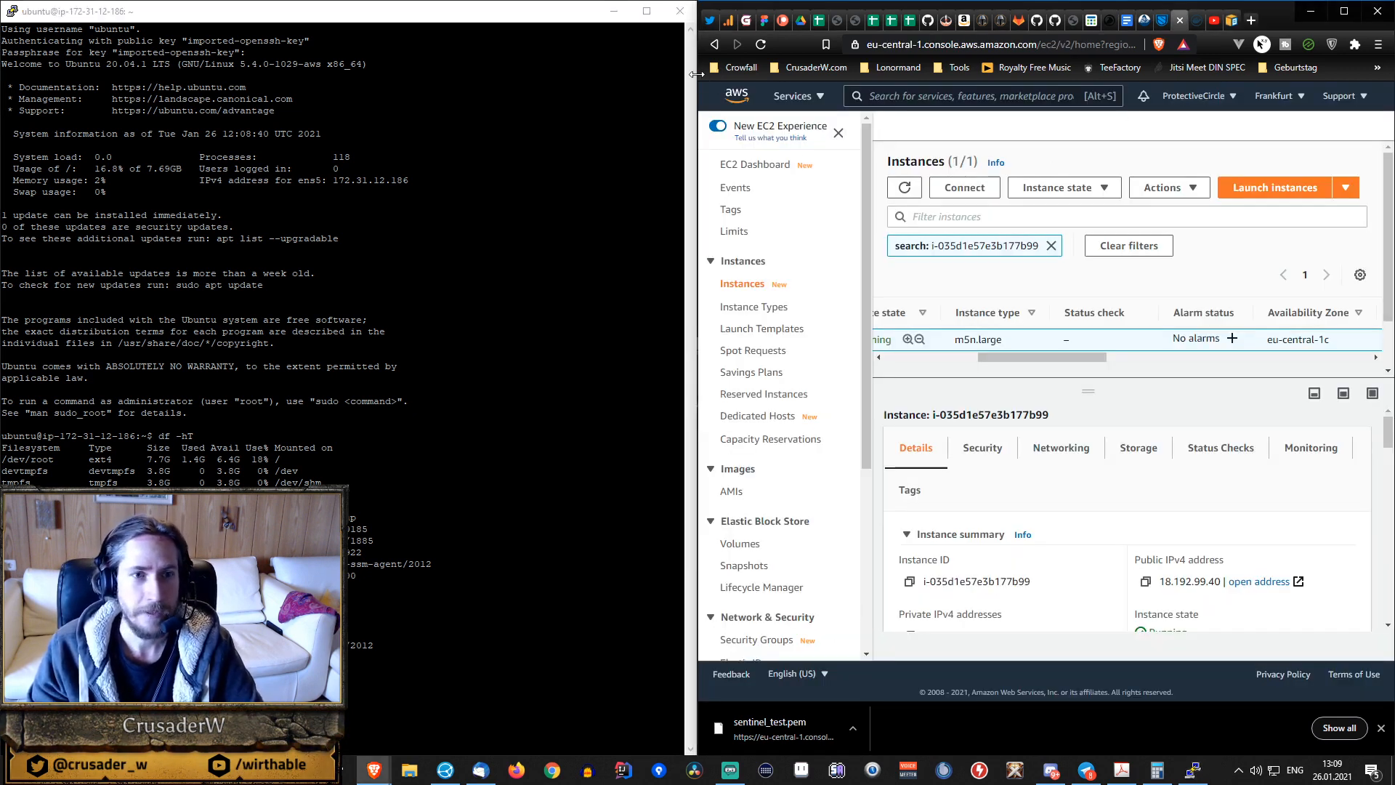
{"action": "left_click_drag", "start_coordinate": [696, 75], "coordinate": [428, 75]}
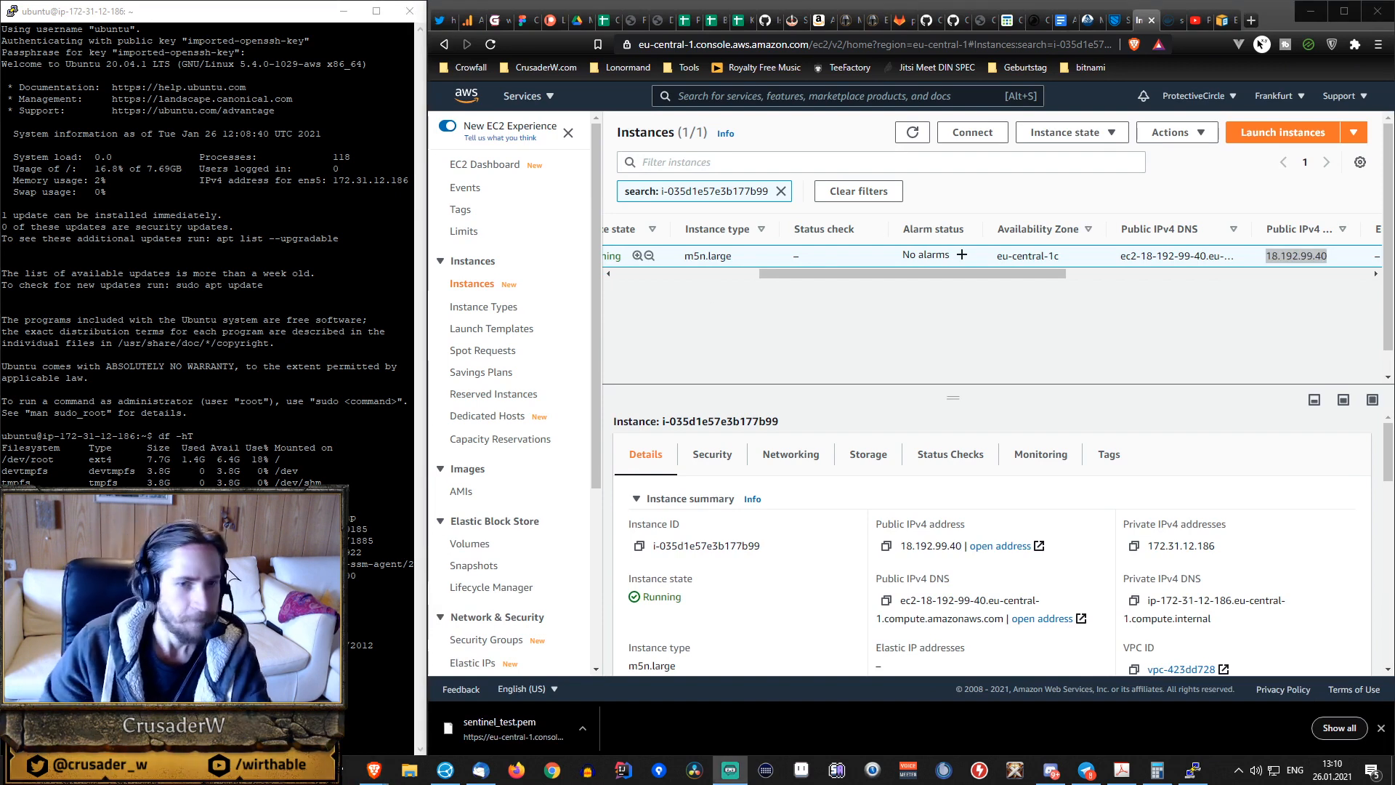
{"action": "mouse_move", "coordinate": [910, 274]}
{"action": "left_mouse_down"}
{"action": "mouse_move", "coordinate": [826, 273]}
{"action": "mouse_move", "coordinate": [936, 273]}
{"action": "mouse_move", "coordinate": [921, 280]}
{"action": "left_mouse_up"}
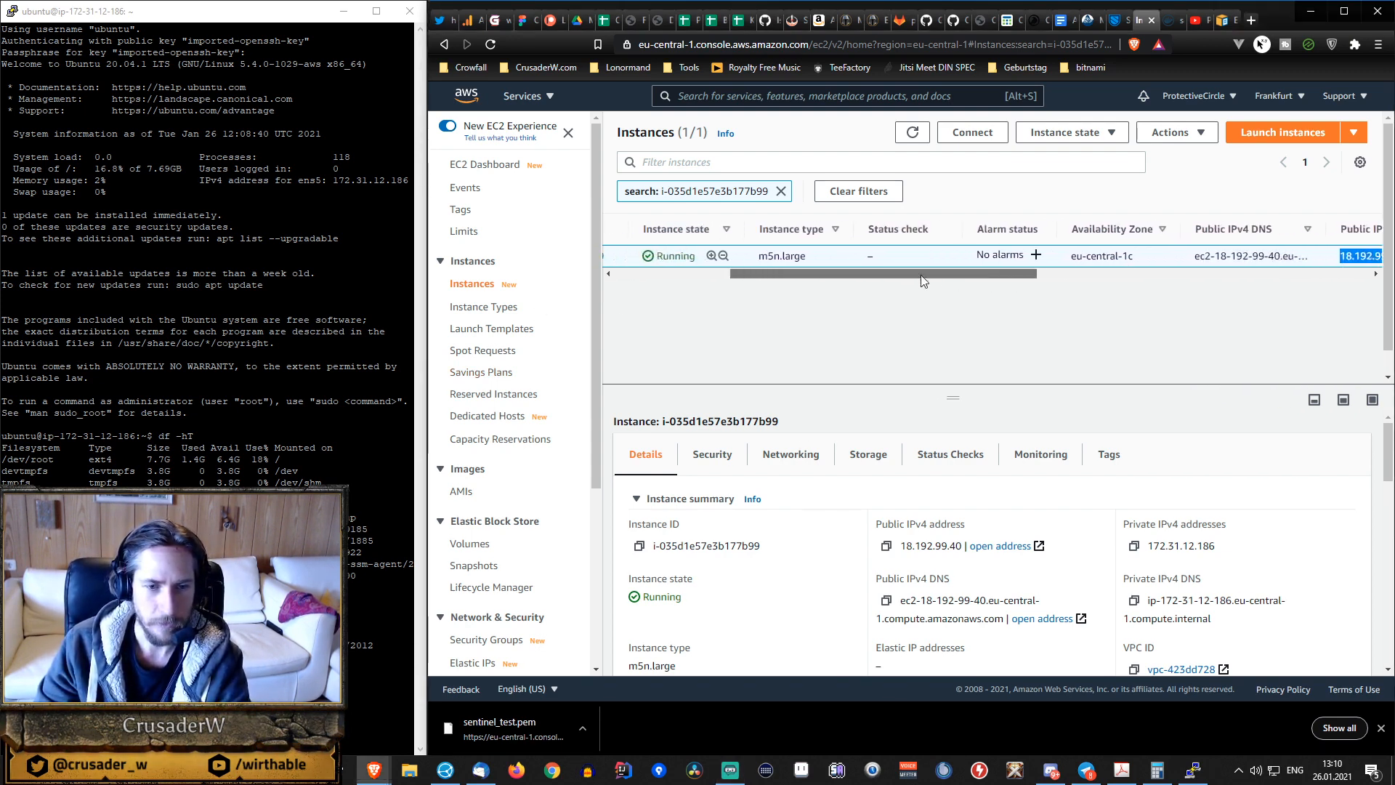
{"action": "left_click", "coordinate": [869, 455]}
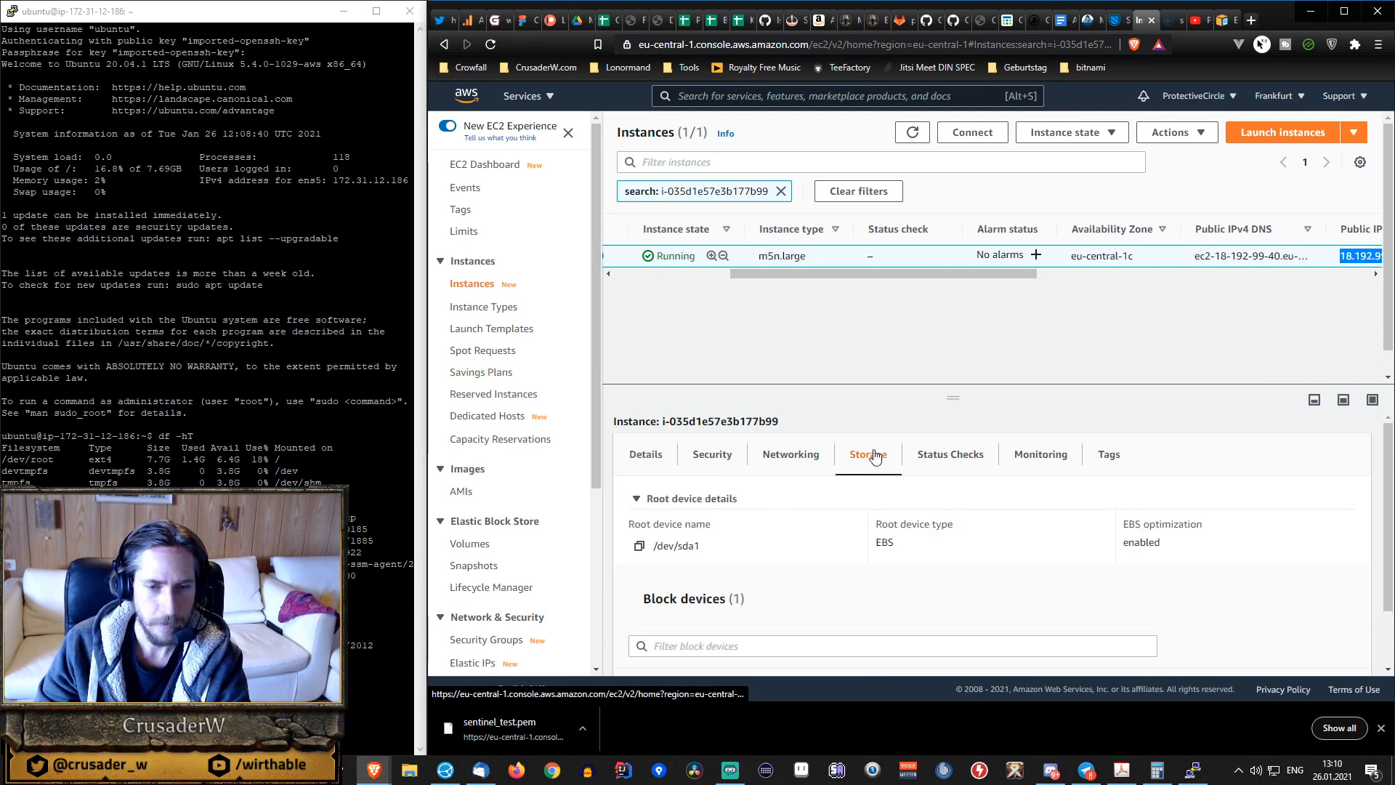
Stop the running m5n.large instance and close the disconnected PuTTY session.
{"action": "right_click", "coordinate": [972, 259]}
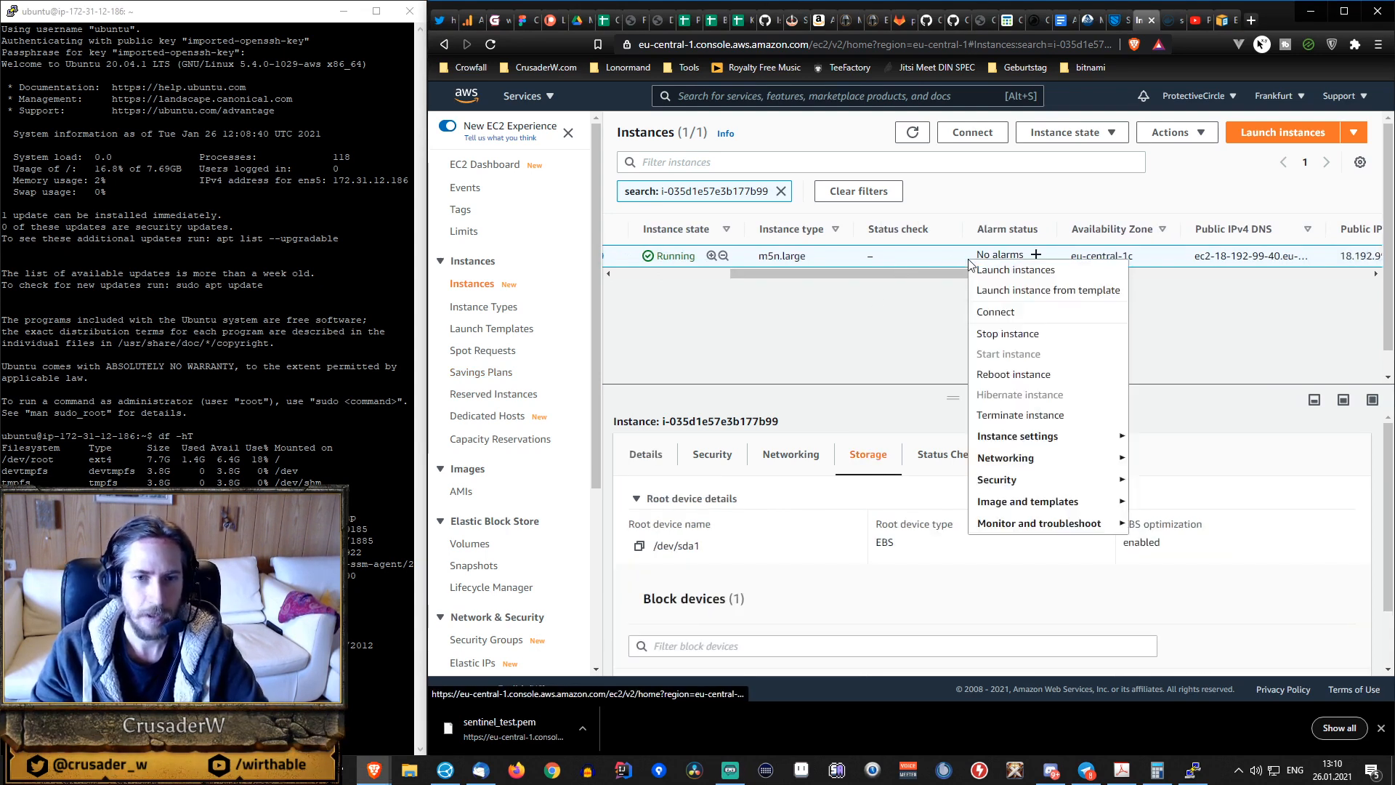
{"action": "left_click", "coordinate": [1030, 336]}
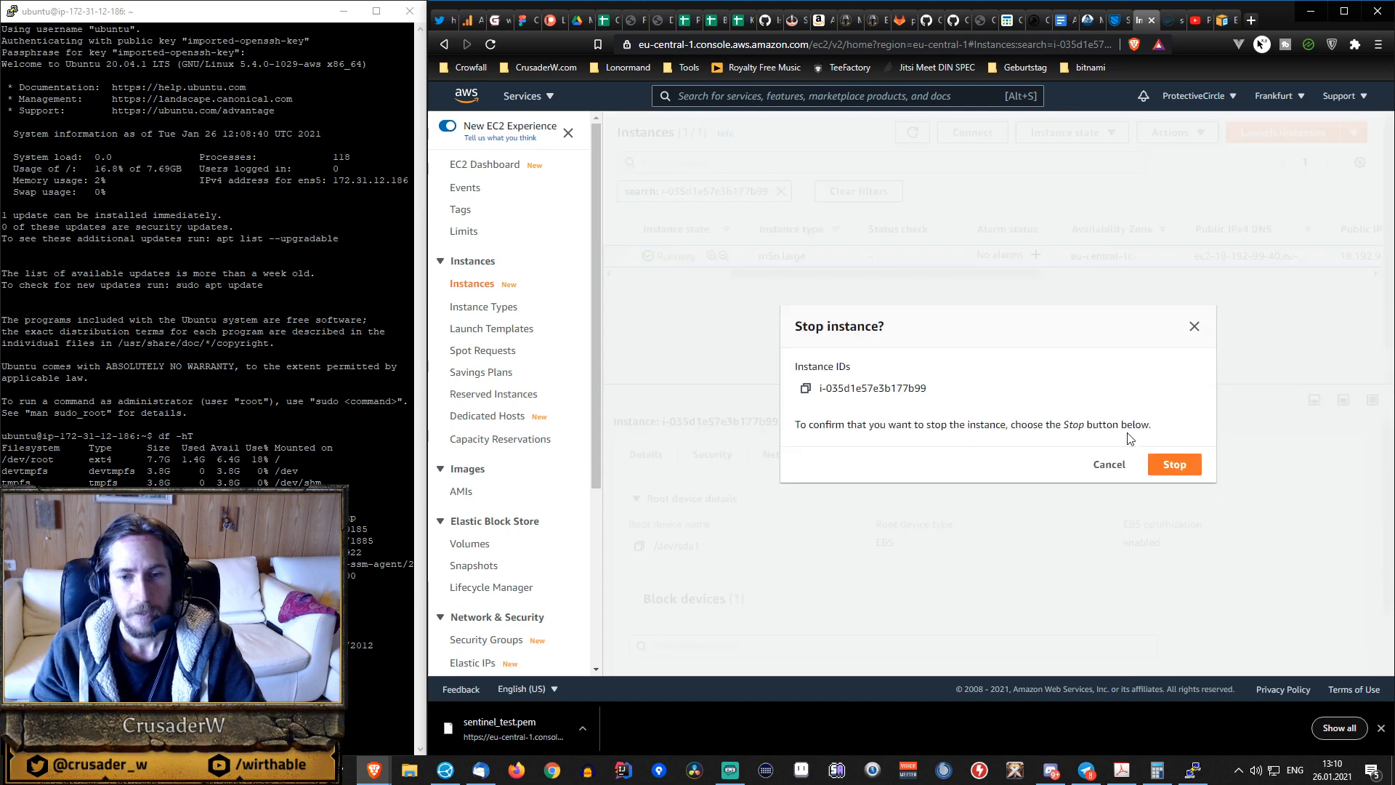
{"action": "left_click", "coordinate": [1179, 463]}
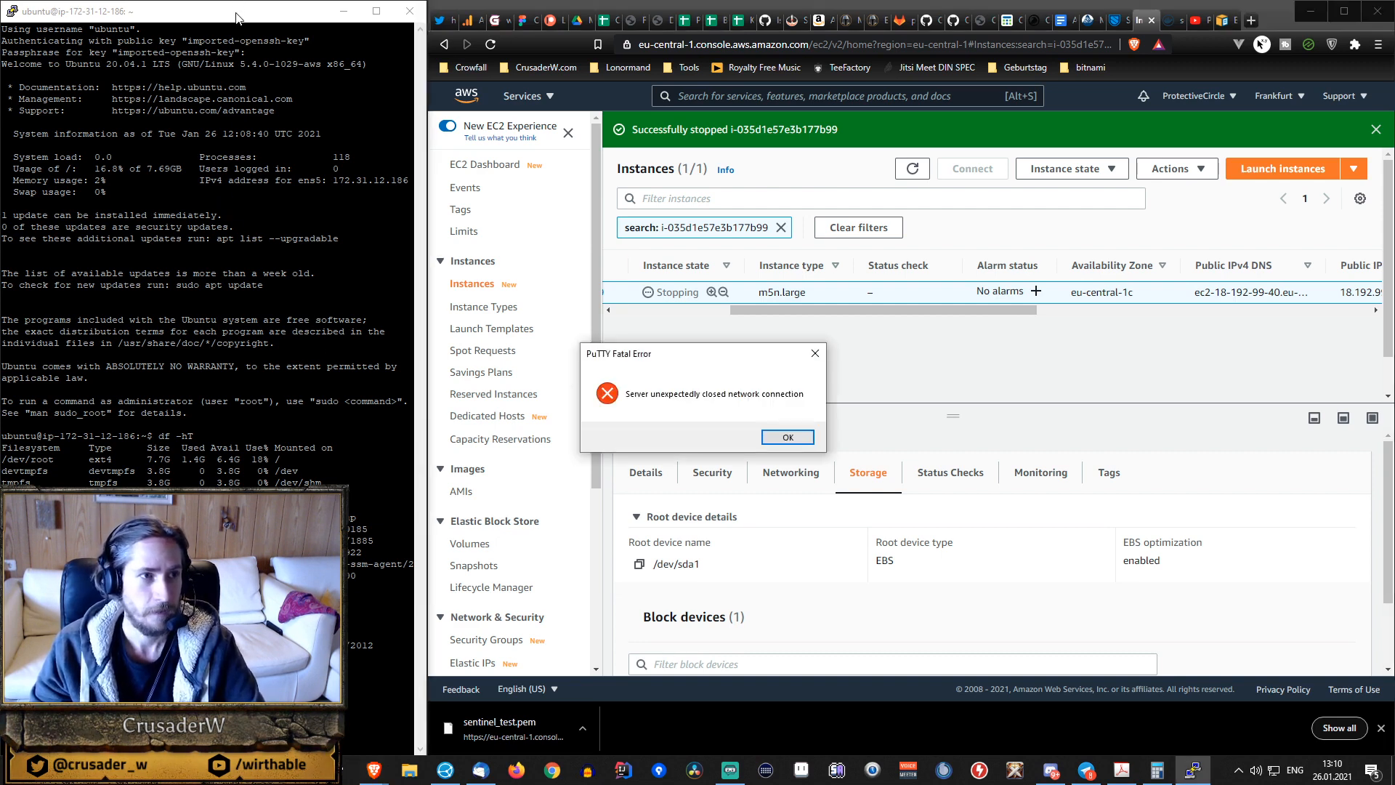
{"action": "left_click", "coordinate": [788, 437]}
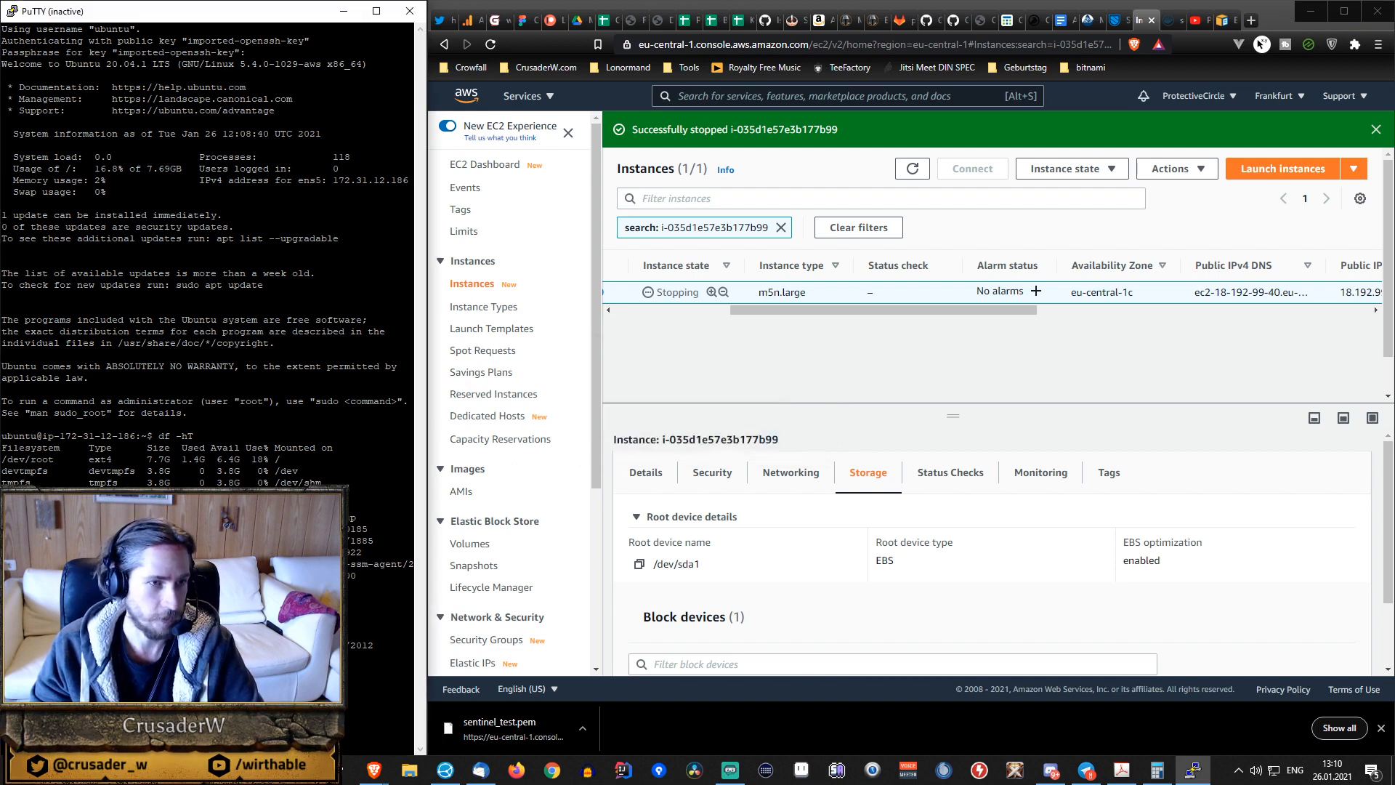
{"action": "left_click", "coordinate": [407, 15]}
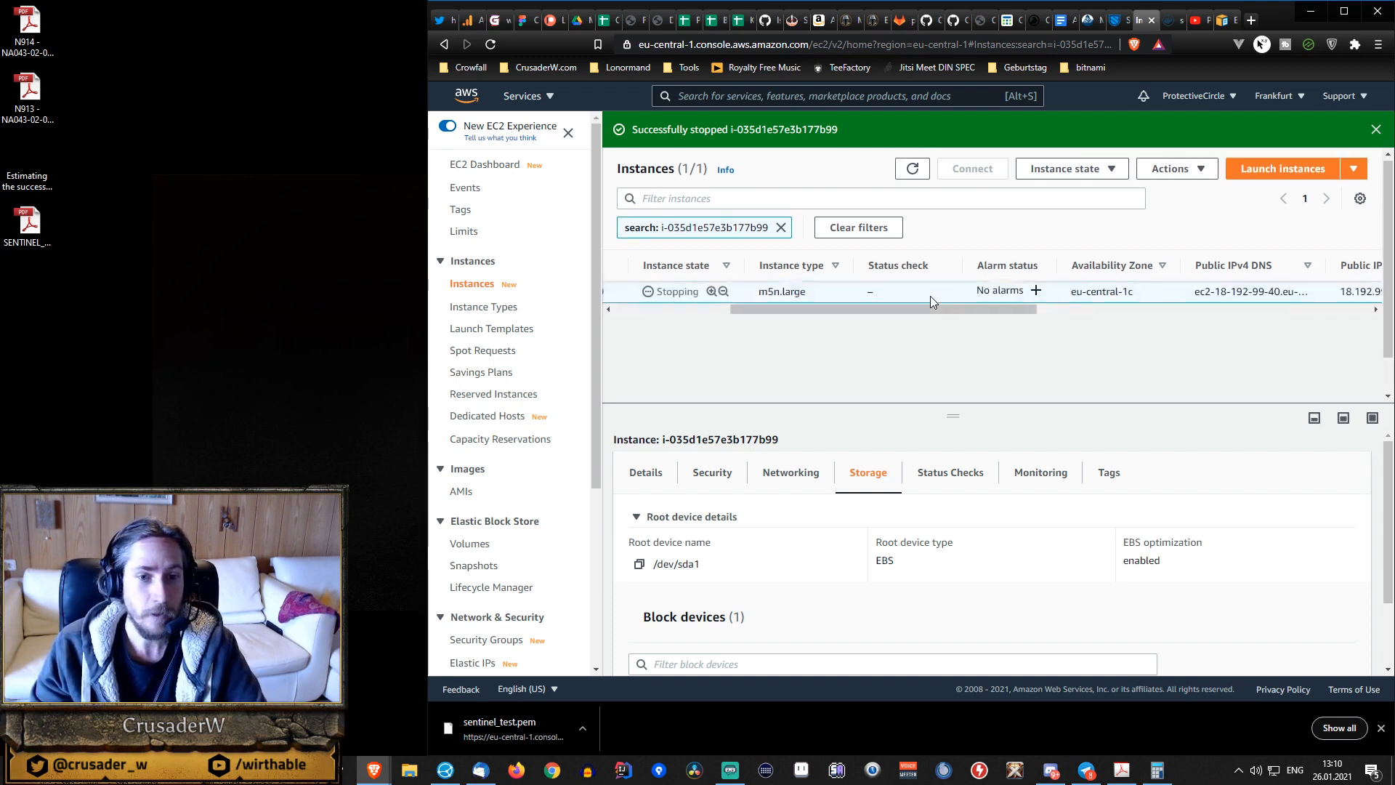
Open the volume attached as /dev/sda1 and request a modification of its size to 20 GiB.
{"action": "scroll", "coordinate": [970, 509], "scroll_direction": "down", "scroll_amount": 1}
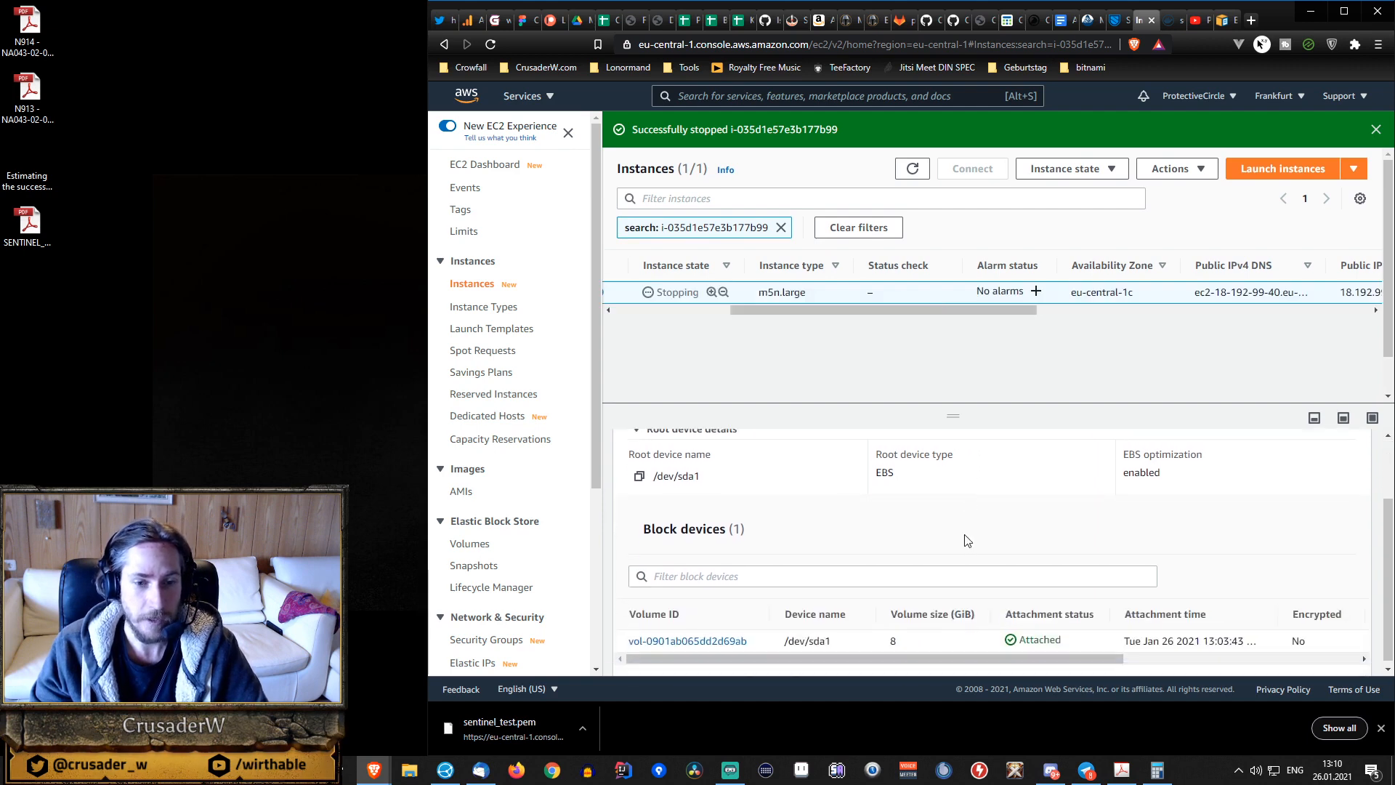
{"action": "left_click", "coordinate": [688, 638]}
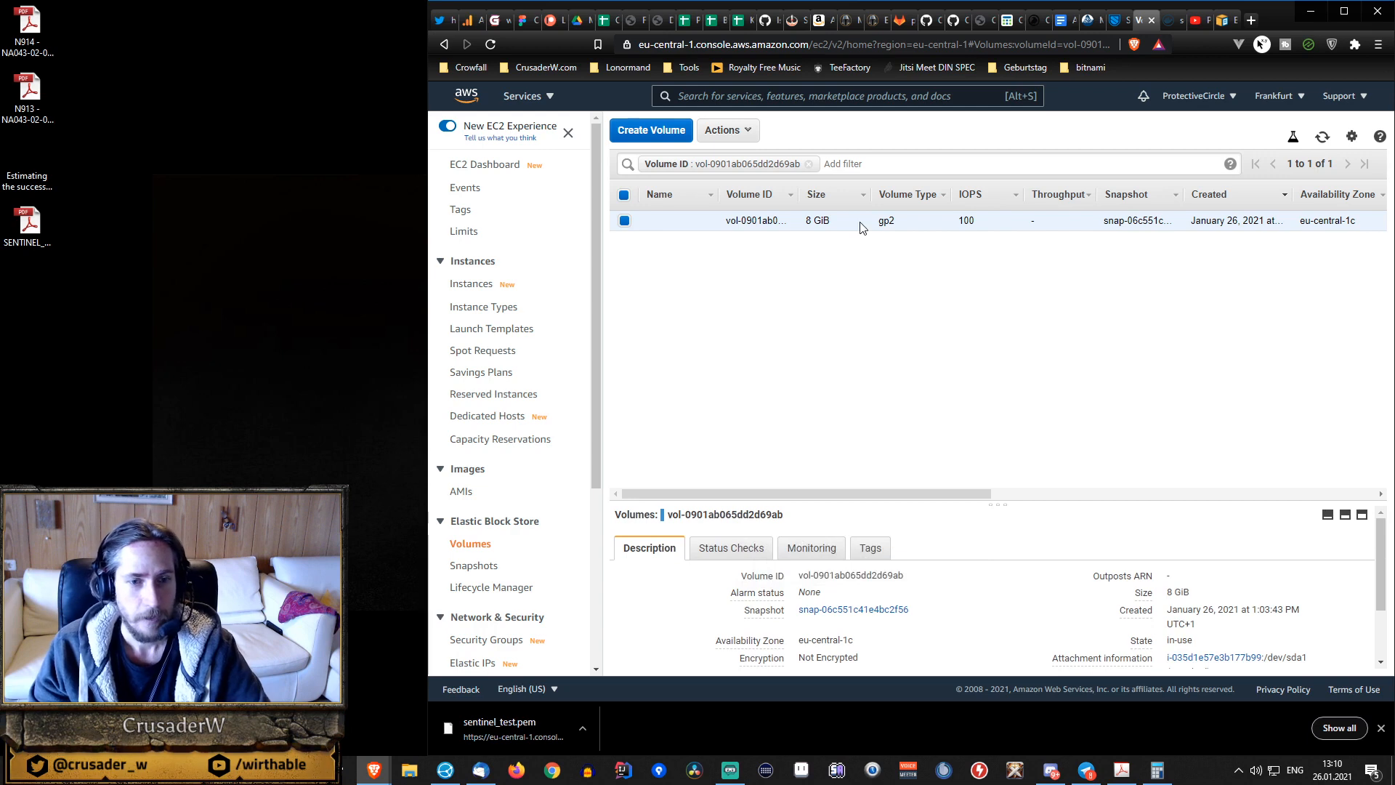
{"action": "right_click", "coordinate": [861, 222]}
{"action": "left_click", "coordinate": [908, 224]}
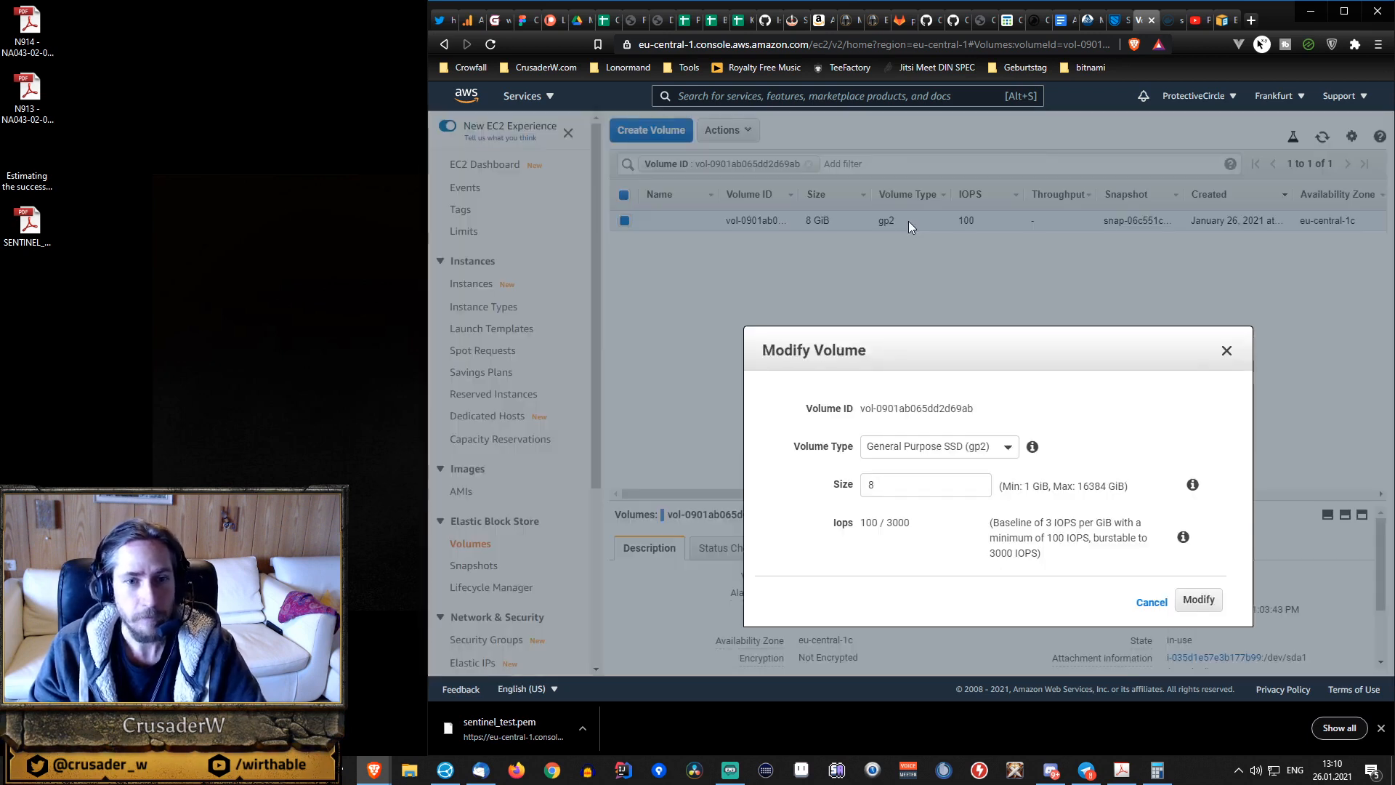
{"action": "left_click_drag", "start_coordinate": [894, 484], "coordinate": [797, 490]}
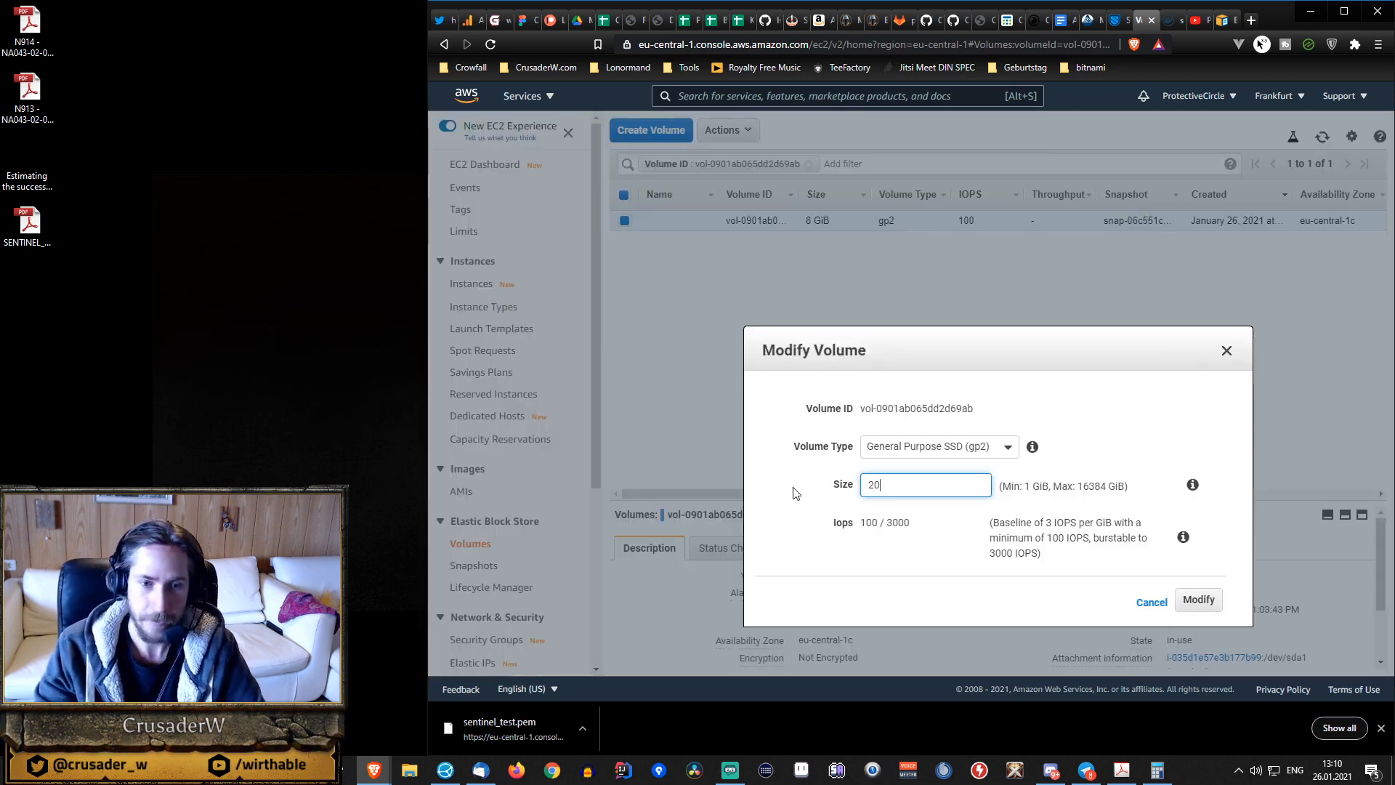
{"action": "left_click", "coordinate": [1200, 599]}
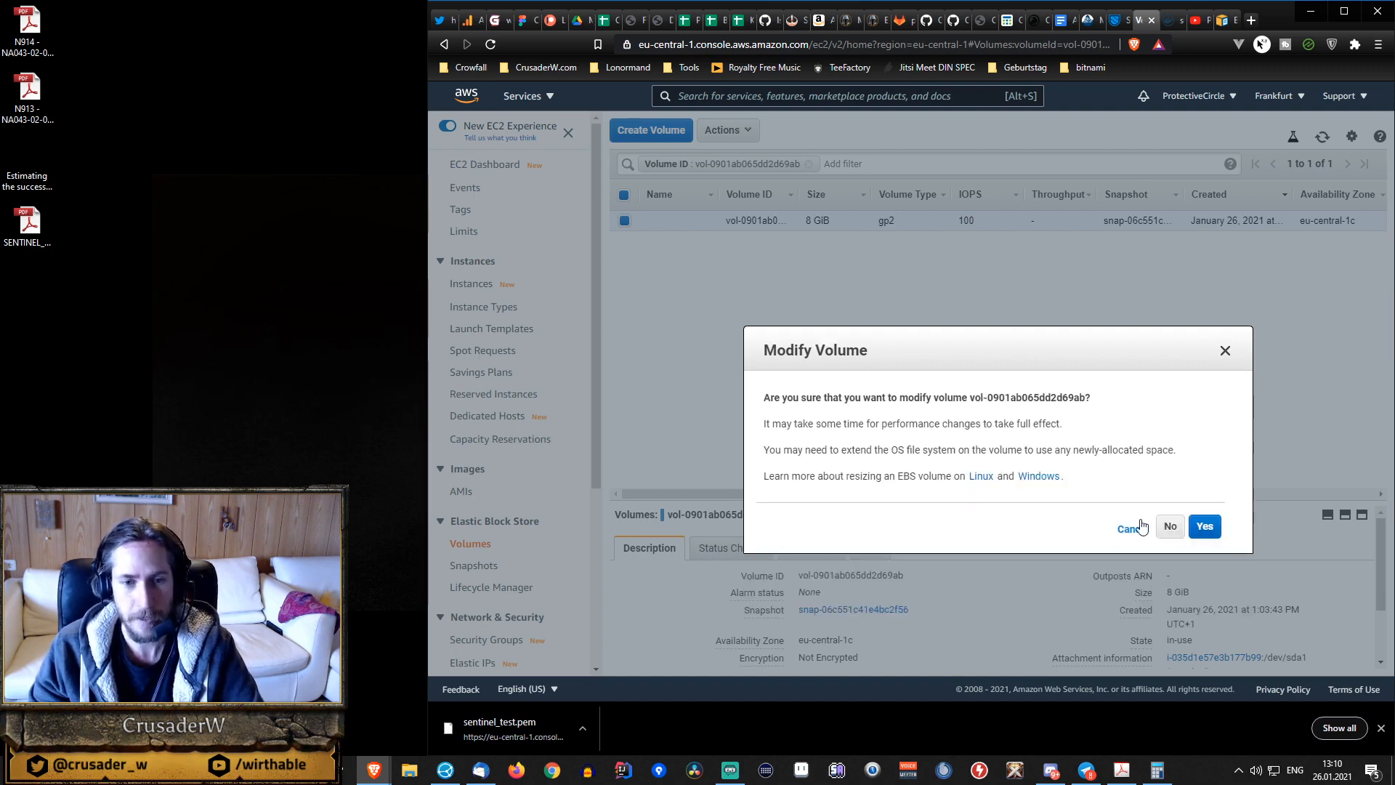
{"action": "left_click", "coordinate": [1210, 528]}
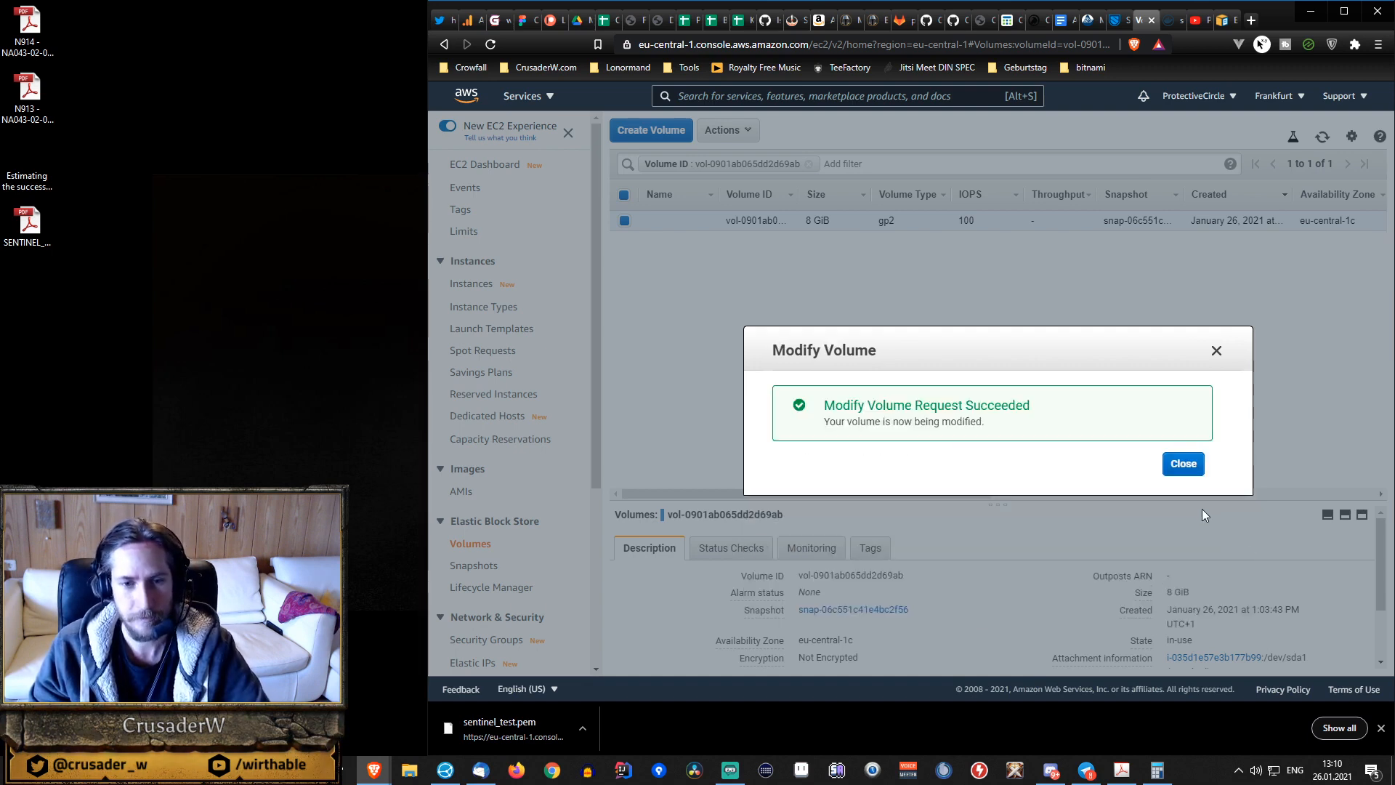
{"action": "left_click", "coordinate": [1194, 467]}
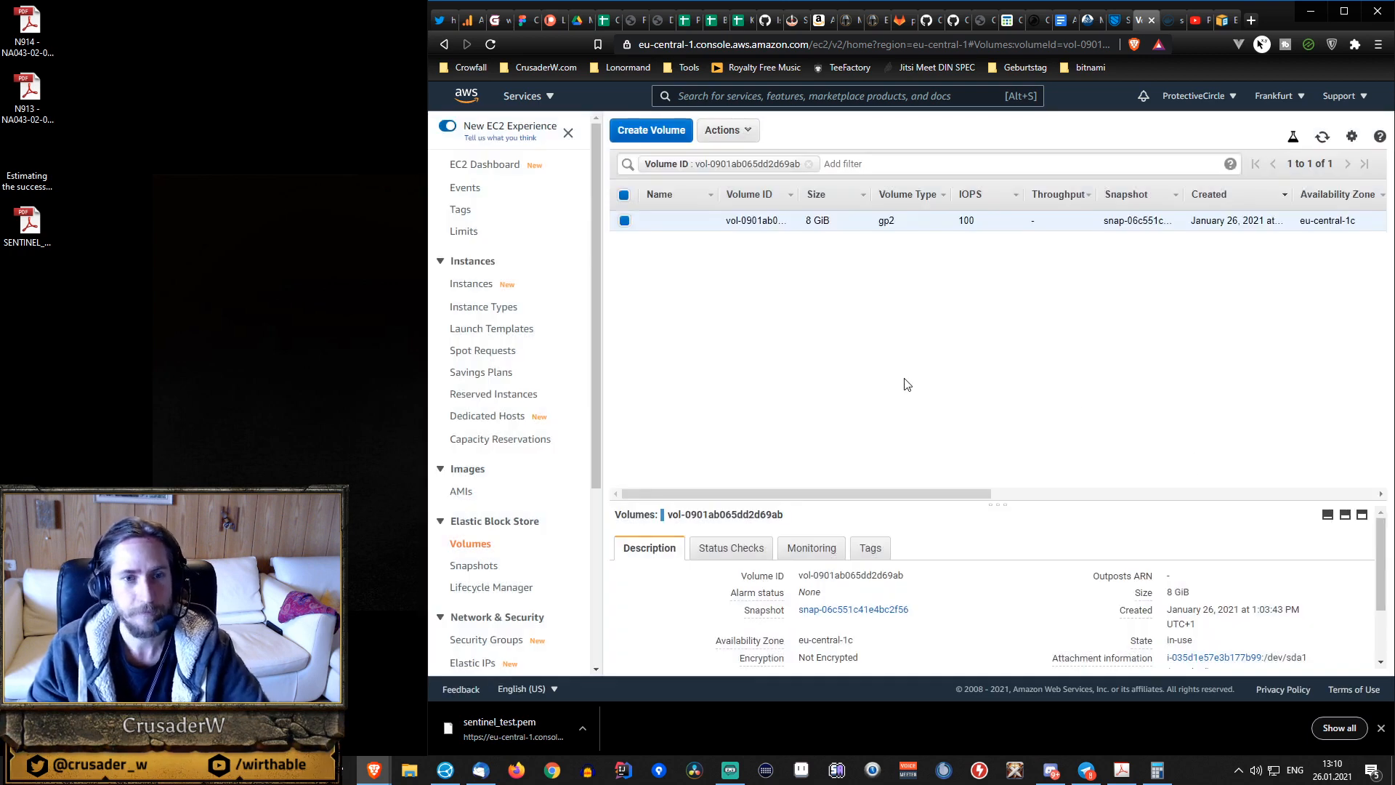
Refresh the volume list and check the modified volume's size, state and attachment details.
{"action": "left_click", "coordinate": [1322, 140]}
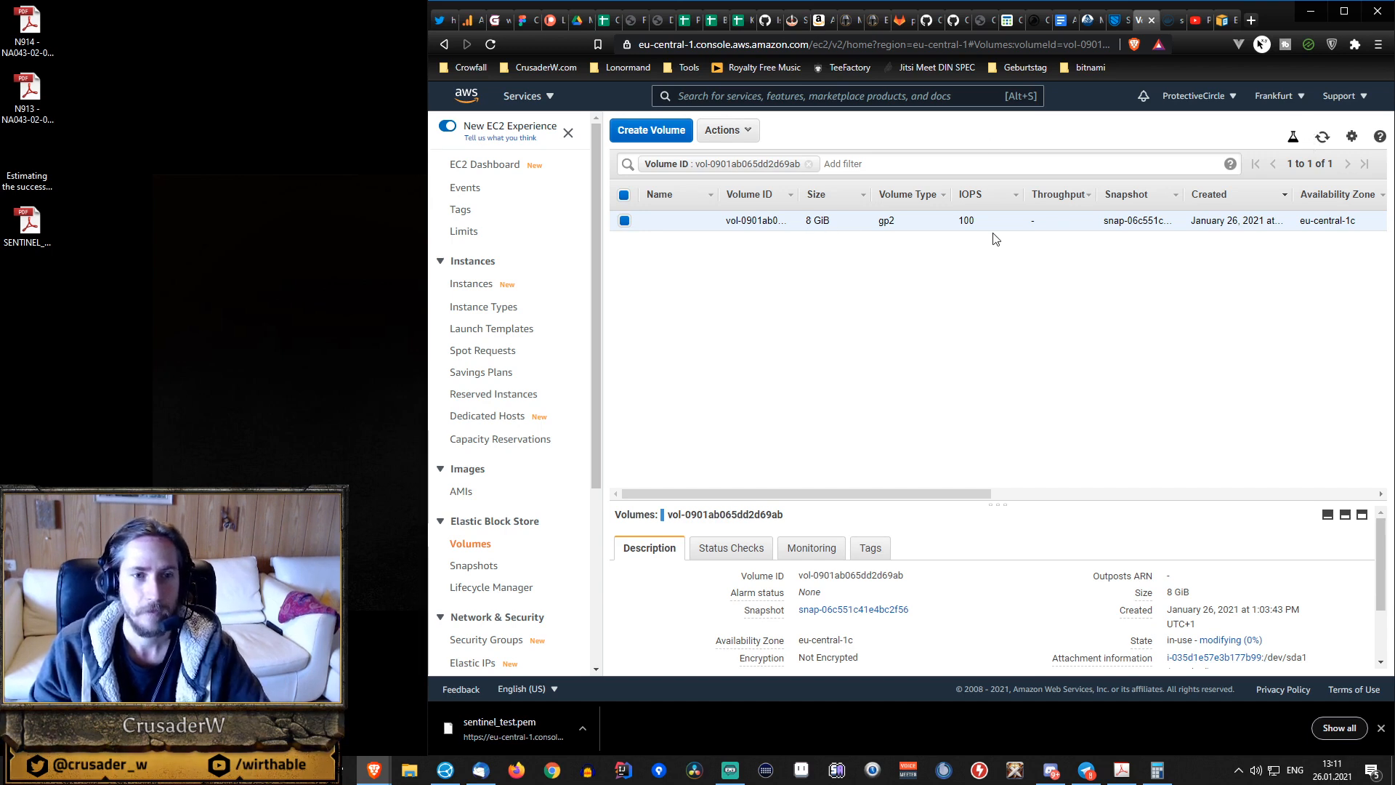
{"action": "left_click_drag", "start_coordinate": [891, 490], "coordinate": [1137, 479]}
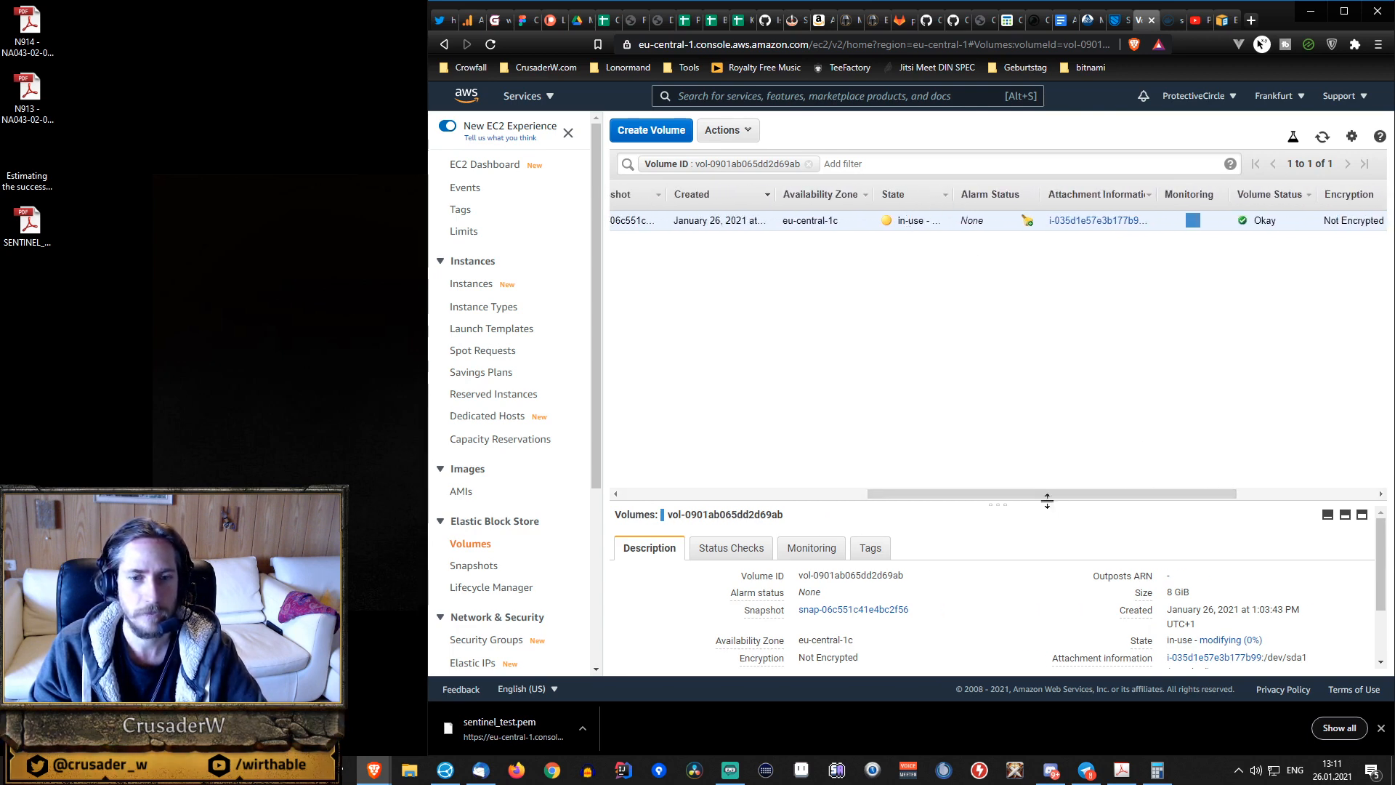
{"action": "left_click_drag", "start_coordinate": [1041, 495], "coordinate": [834, 485]}
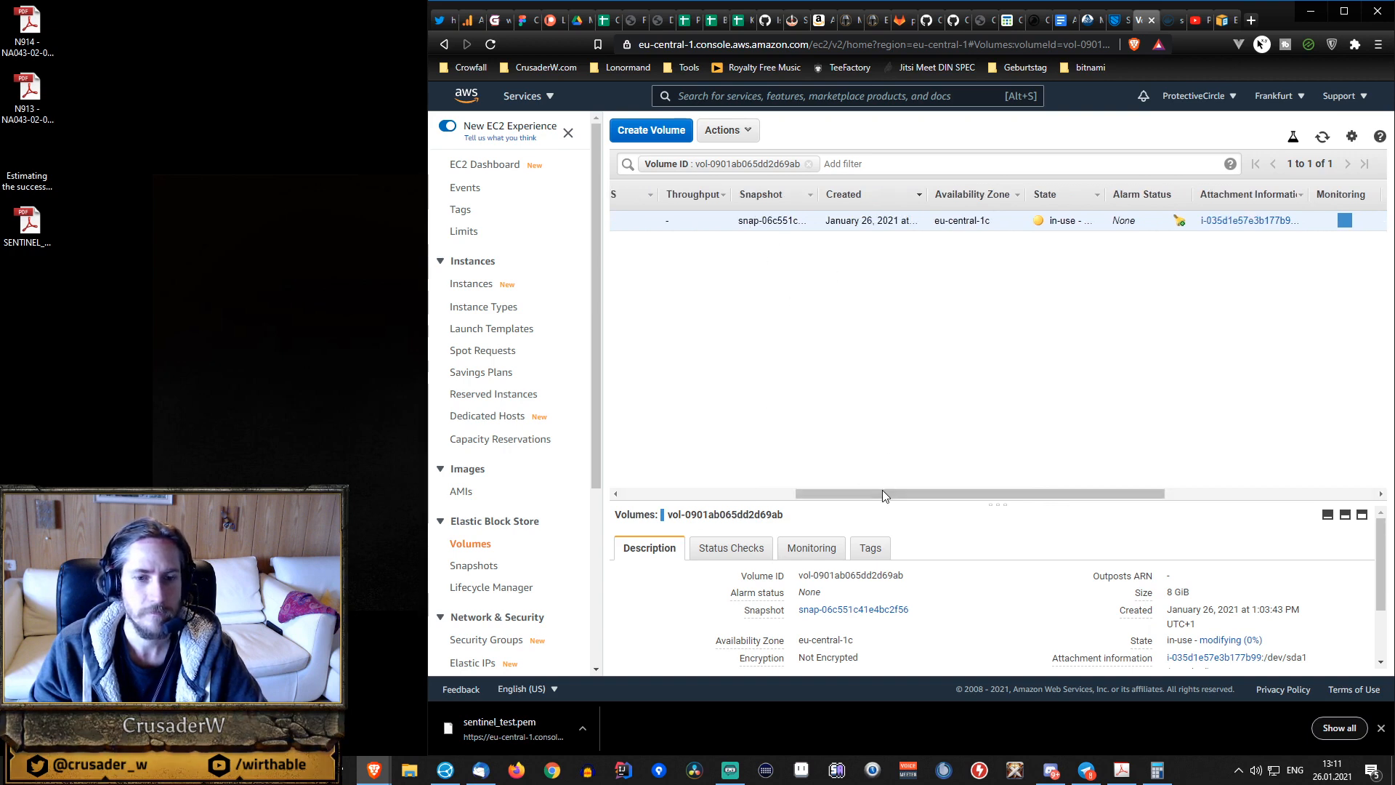
Try to modify the attached gp2 volume's size to 20 GiB once more.
{"action": "left_click_drag", "start_coordinate": [885, 492], "coordinate": [766, 492]}
{"action": "right_click", "coordinate": [788, 220]}
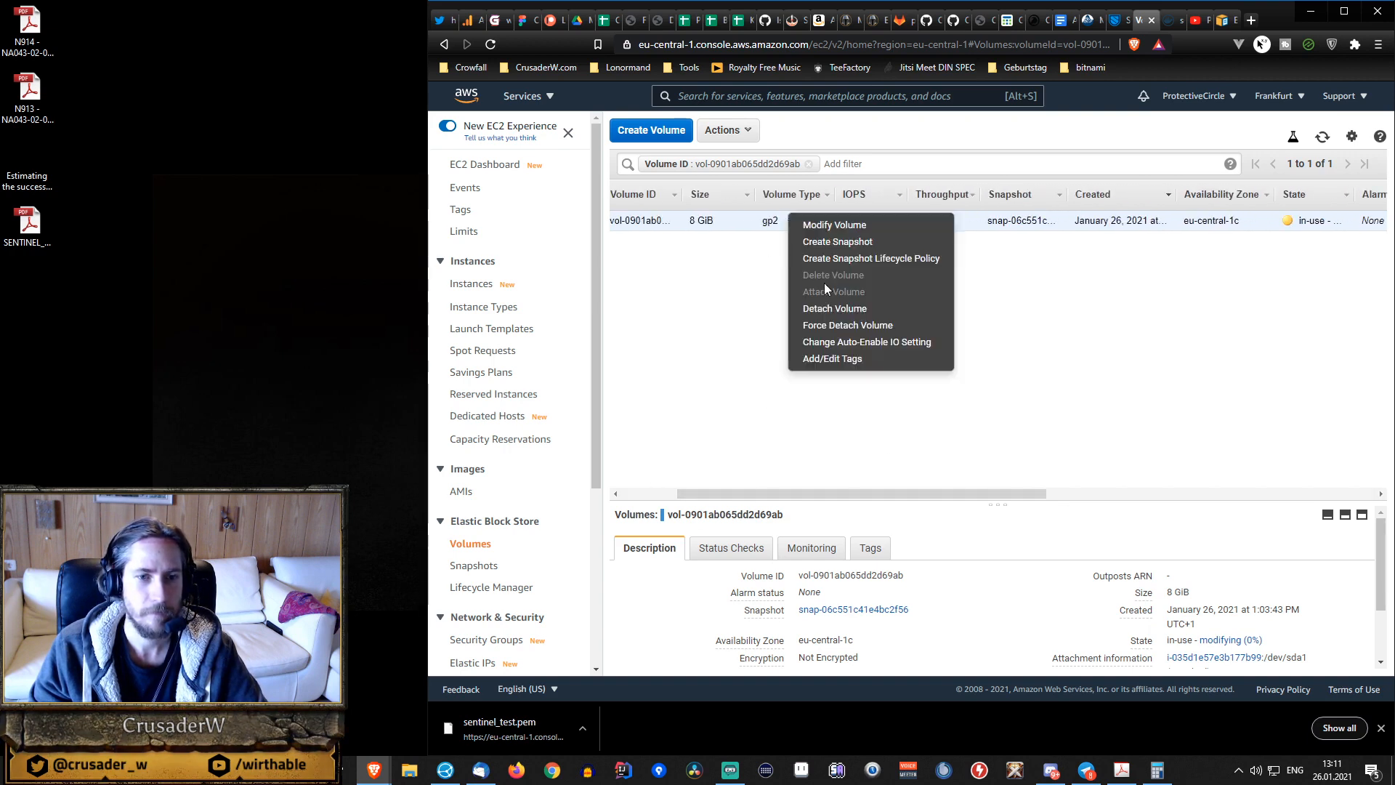
{"action": "left_click", "coordinate": [844, 224]}
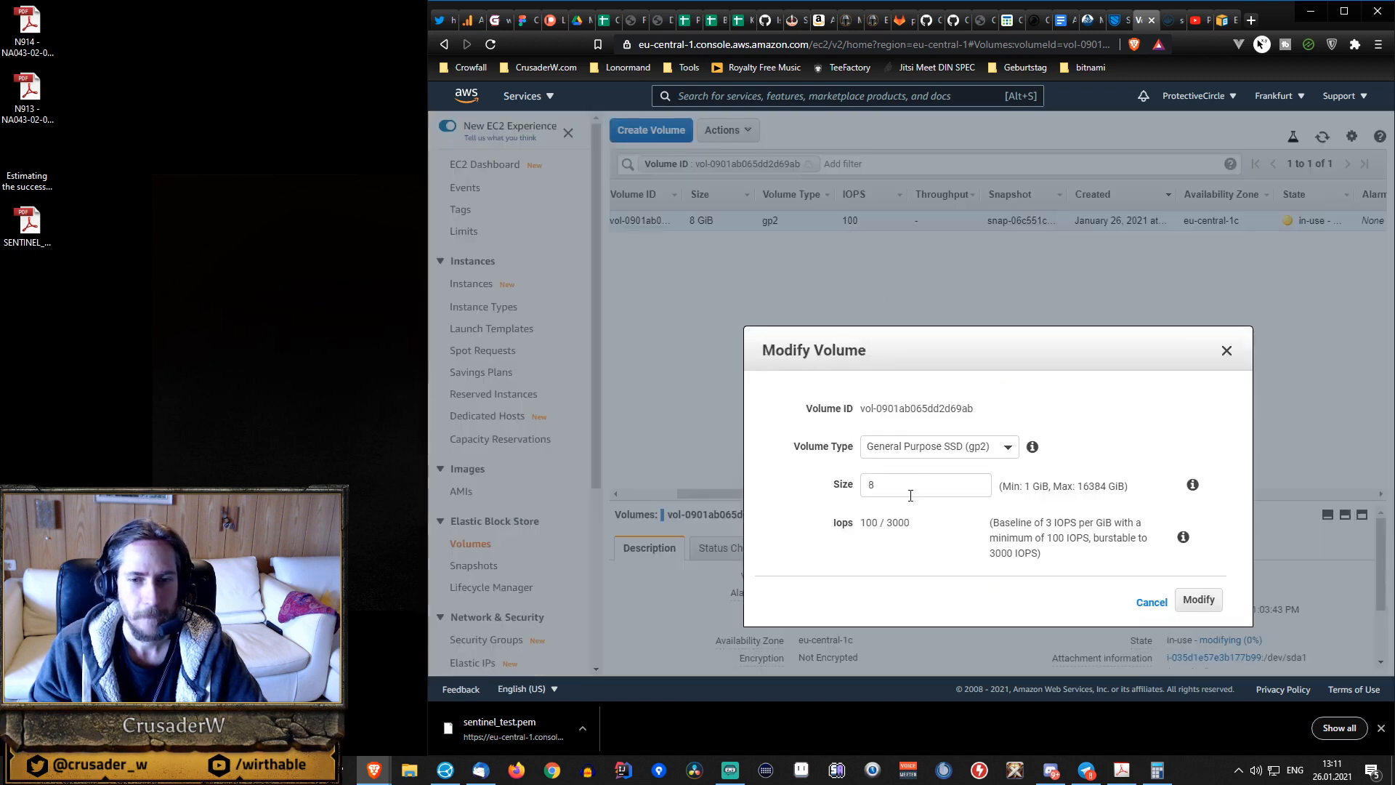
{"action": "left_click", "coordinate": [936, 448]}
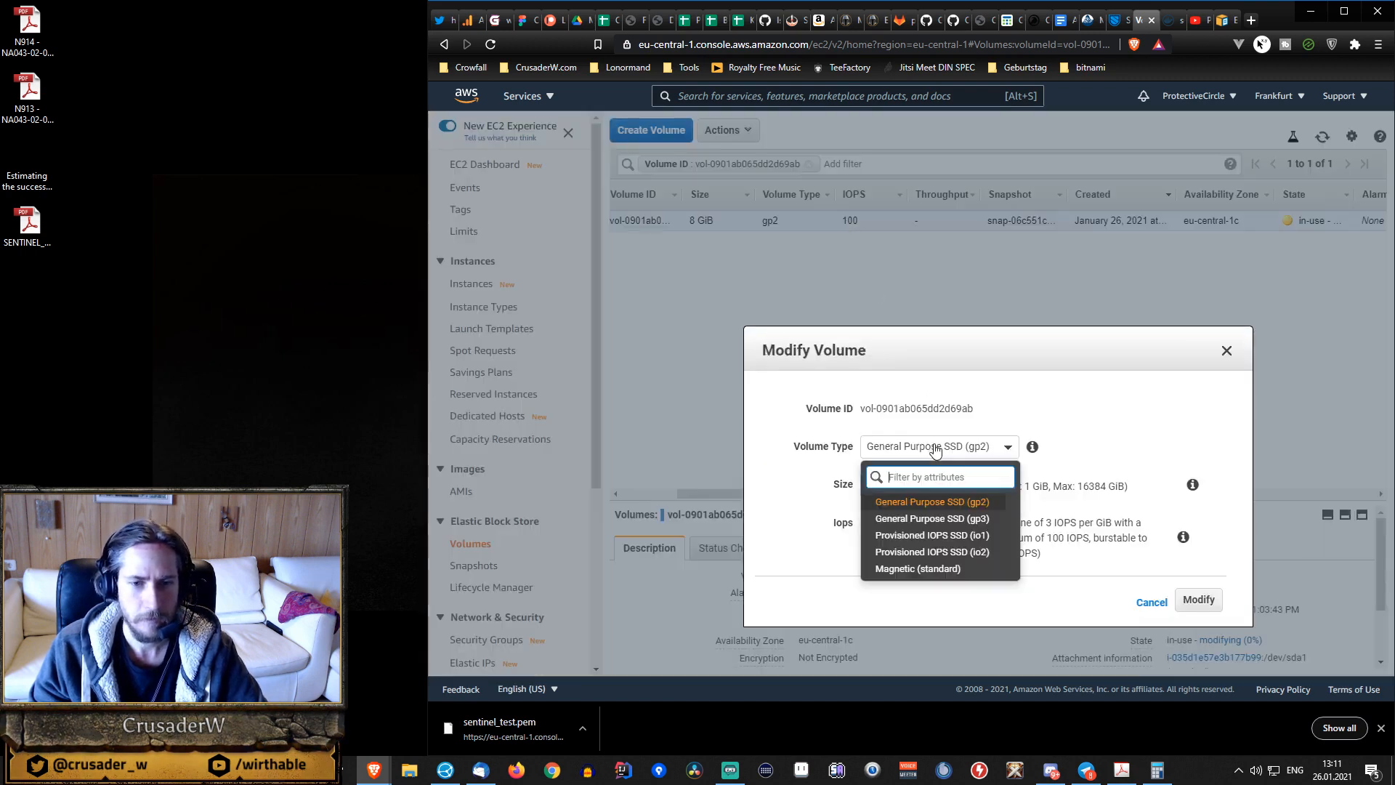
{"action": "left_click", "coordinate": [936, 451]}
{"action": "left_click", "coordinate": [1045, 461]}
{"action": "left_click_drag", "start_coordinate": [895, 483], "coordinate": [810, 489]}
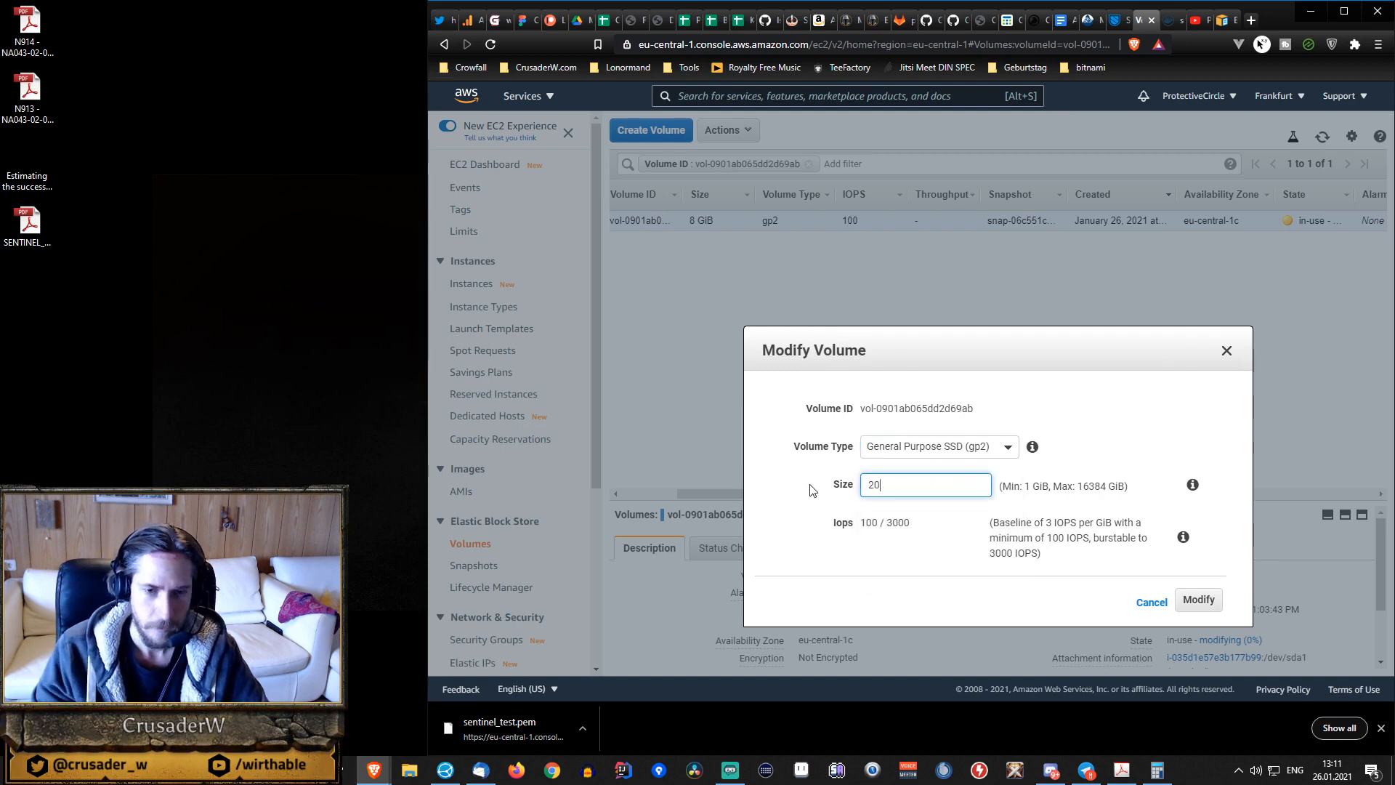
{"action": "left_click", "coordinate": [1200, 600]}
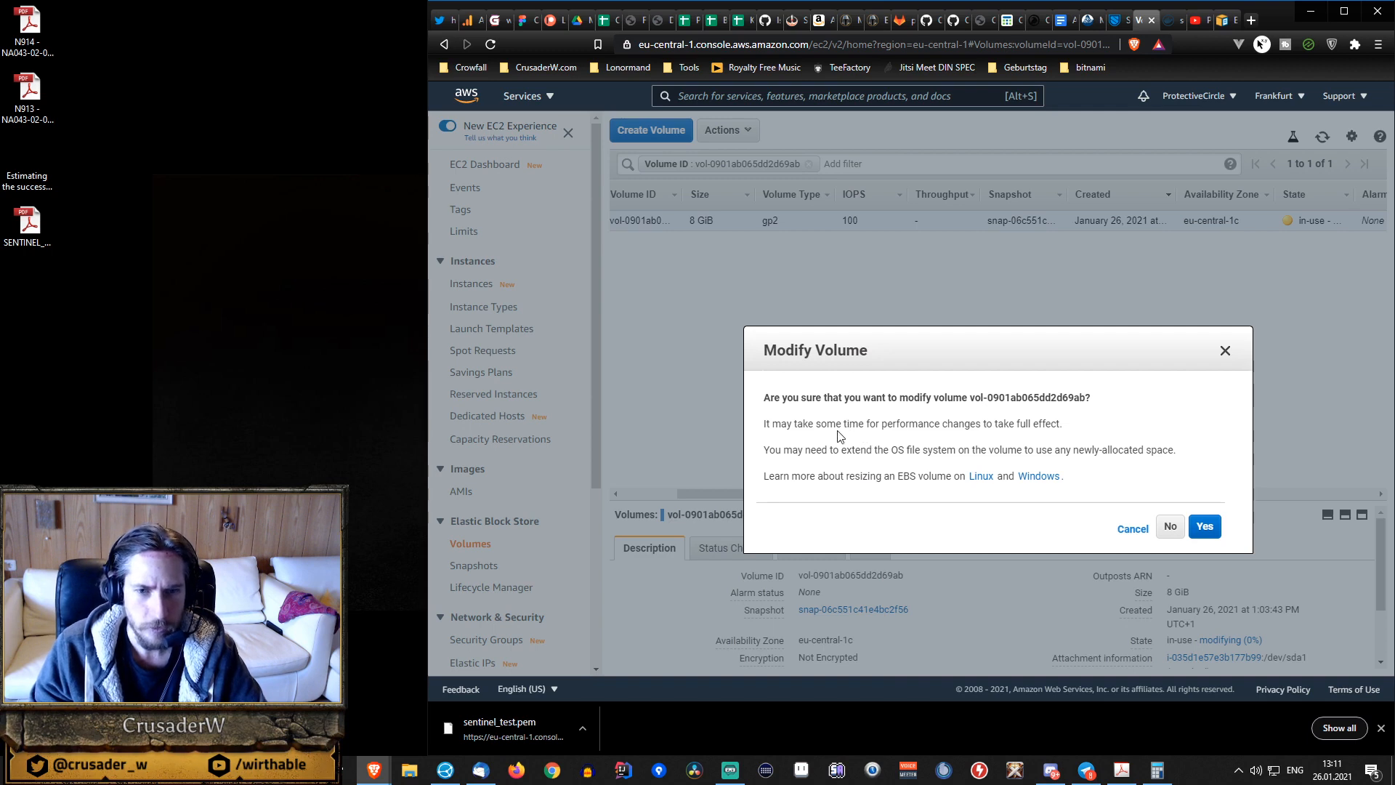
{"action": "left_click", "coordinate": [1208, 528]}
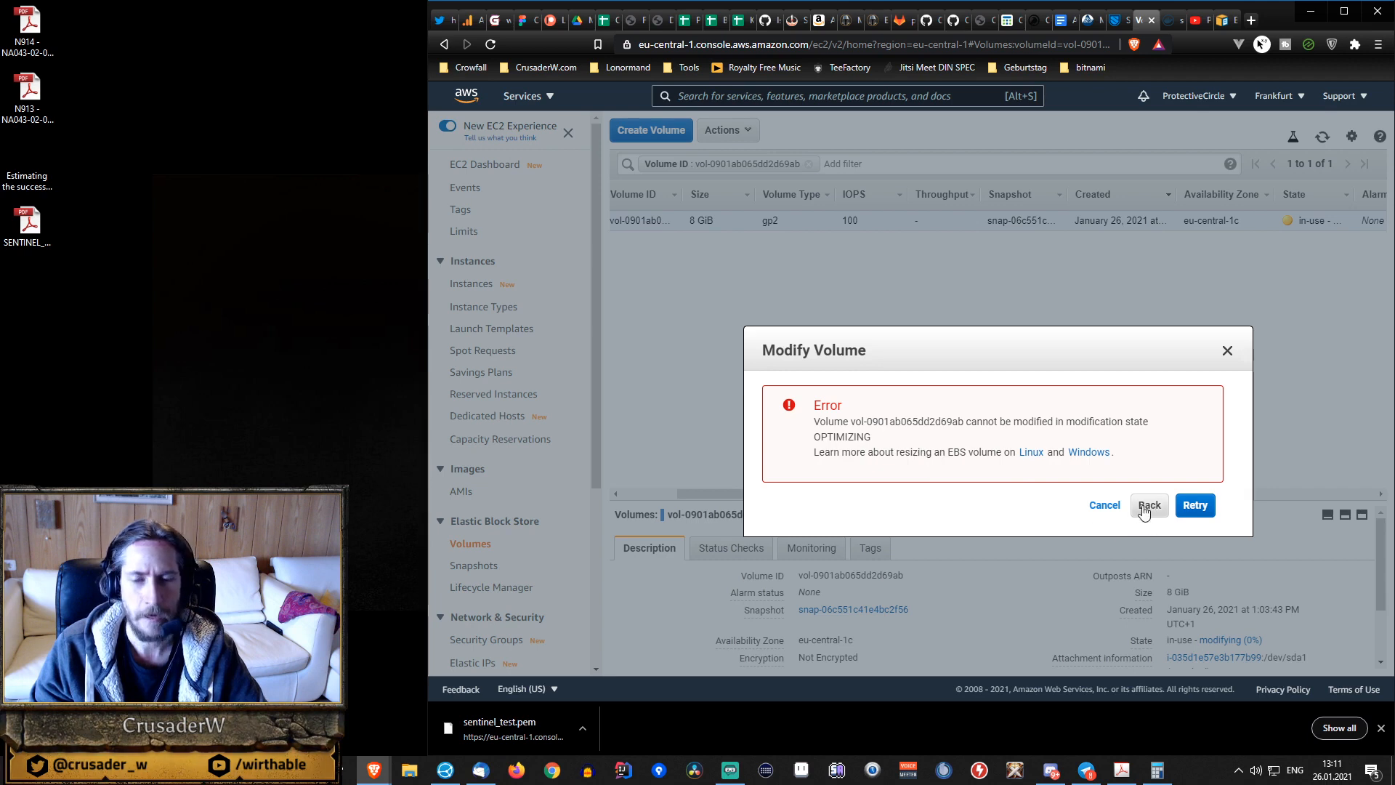
{"action": "left_click", "coordinate": [1103, 507]}
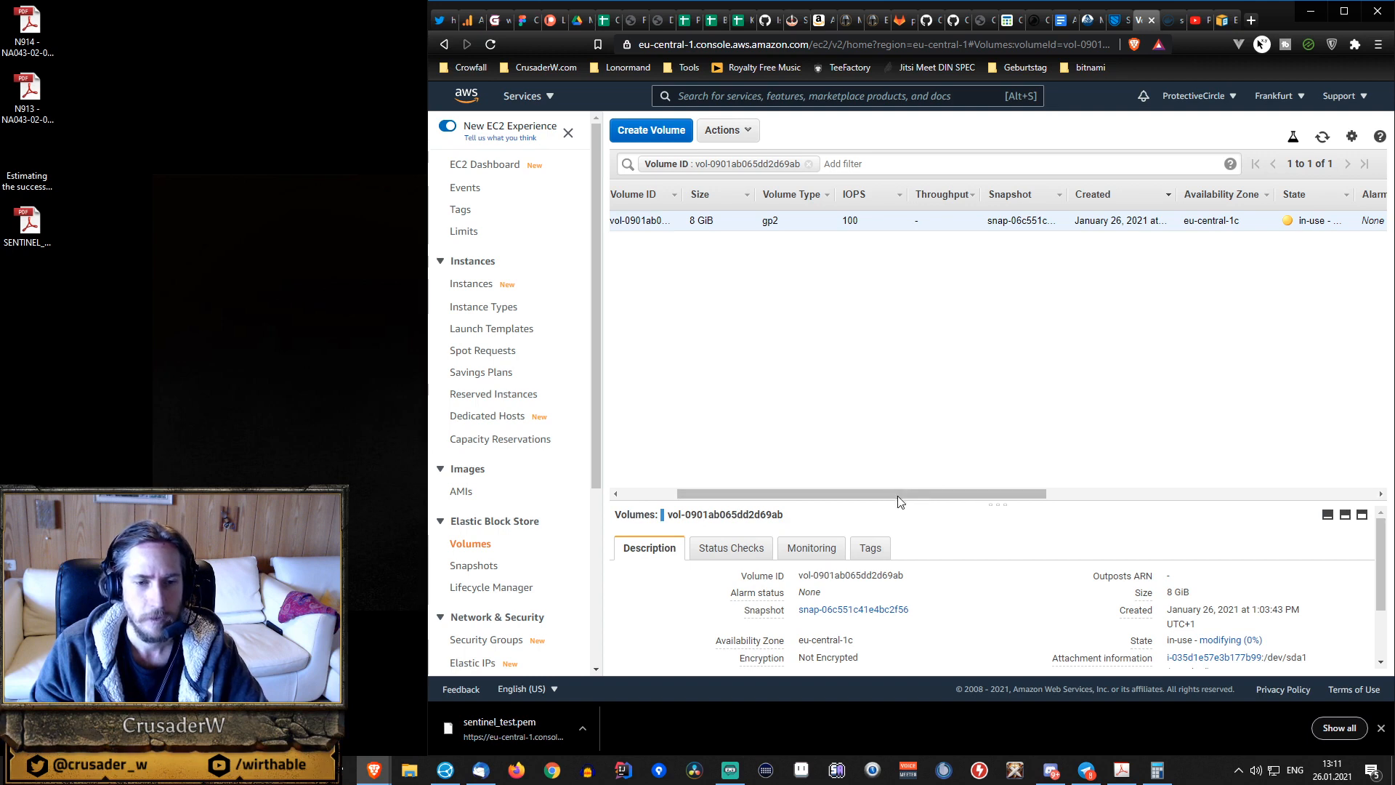
Refresh the volume list, return to the stopped instance and check the size of its attached block device.
{"action": "left_click_drag", "start_coordinate": [797, 494], "coordinate": [689, 475]}
{"action": "left_click", "coordinate": [1323, 140]}
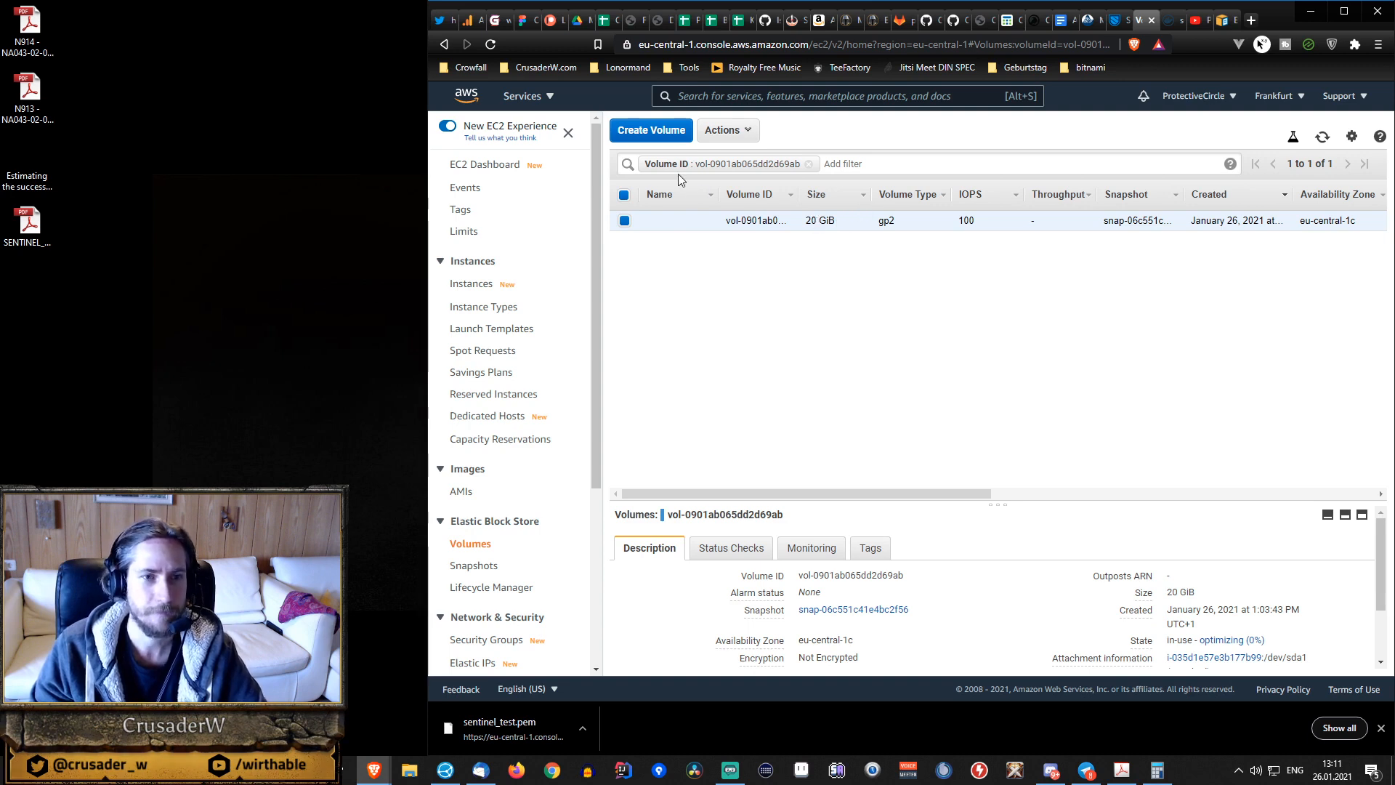
{"action": "left_click", "coordinate": [443, 45]}
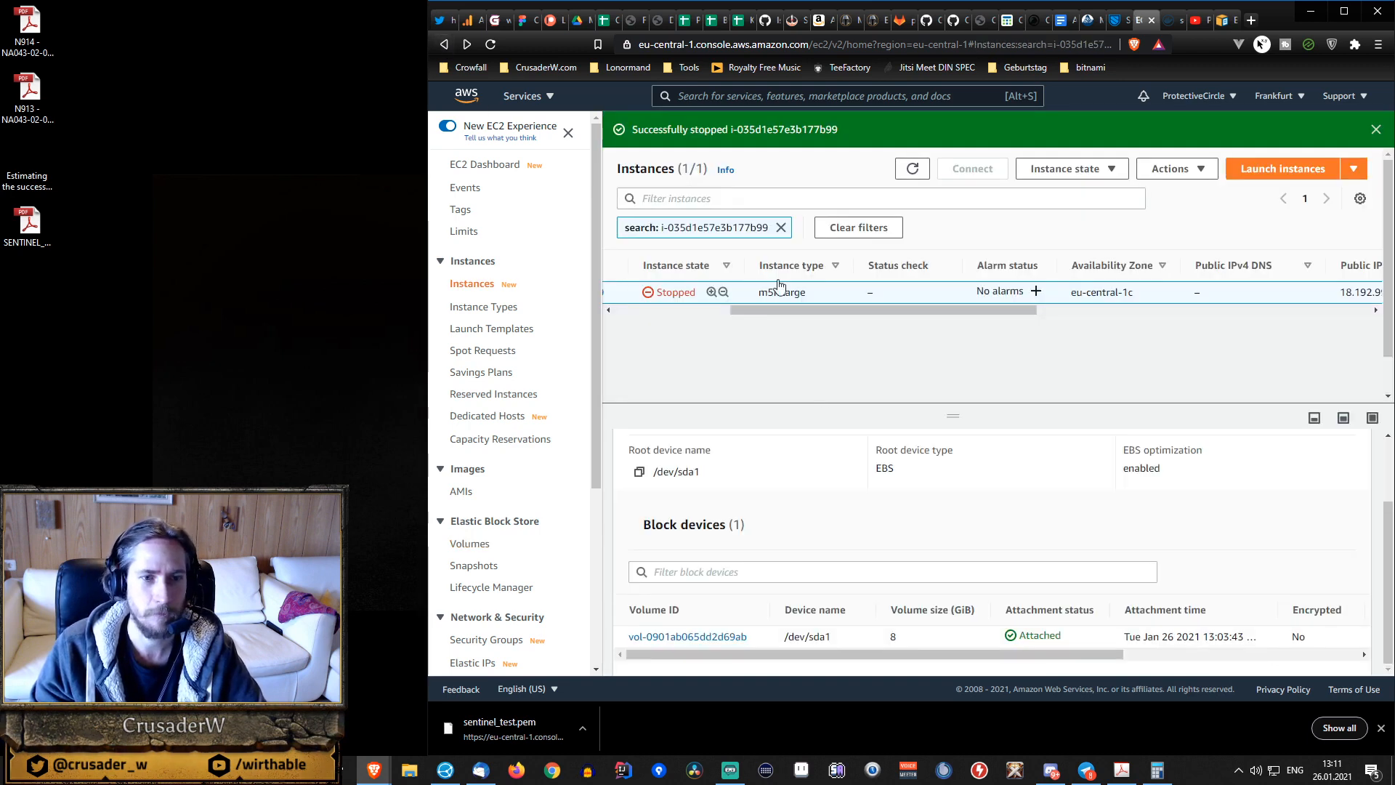
{"action": "left_click_drag", "start_coordinate": [942, 311], "coordinate": [820, 311]}
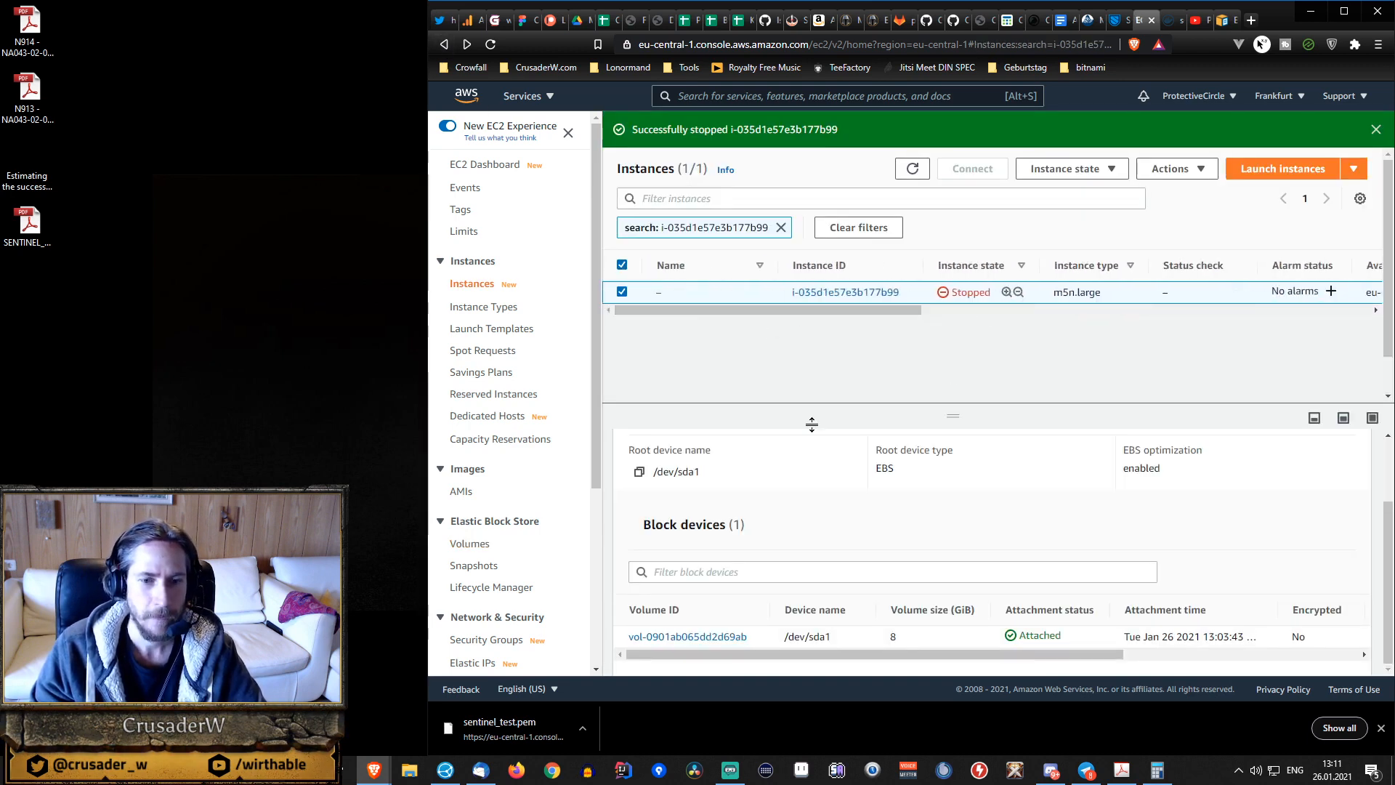
{"action": "left_click", "coordinate": [912, 170]}
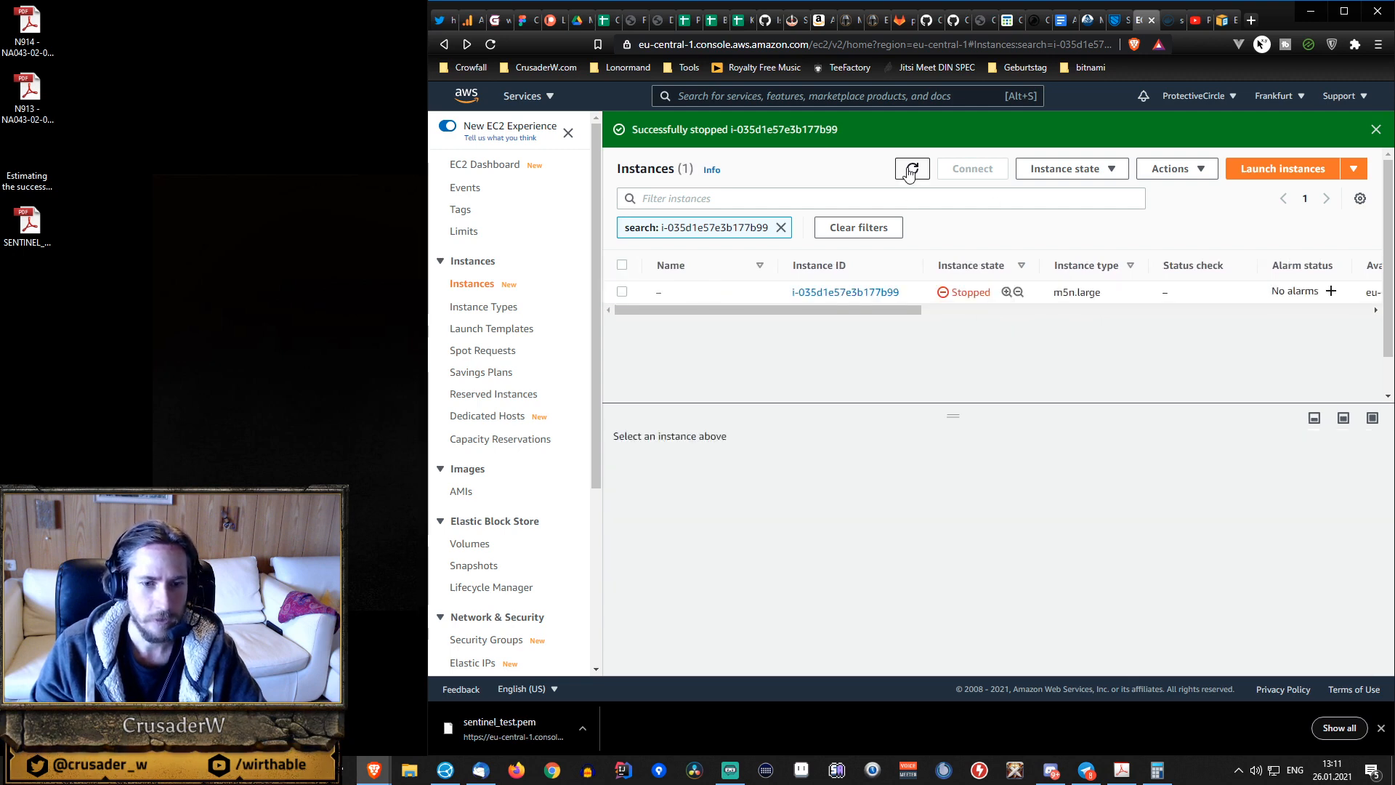
{"action": "left_click", "coordinate": [936, 294]}
{"action": "scroll", "coordinate": [872, 506], "scroll_direction": "down", "scroll_amount": 1}
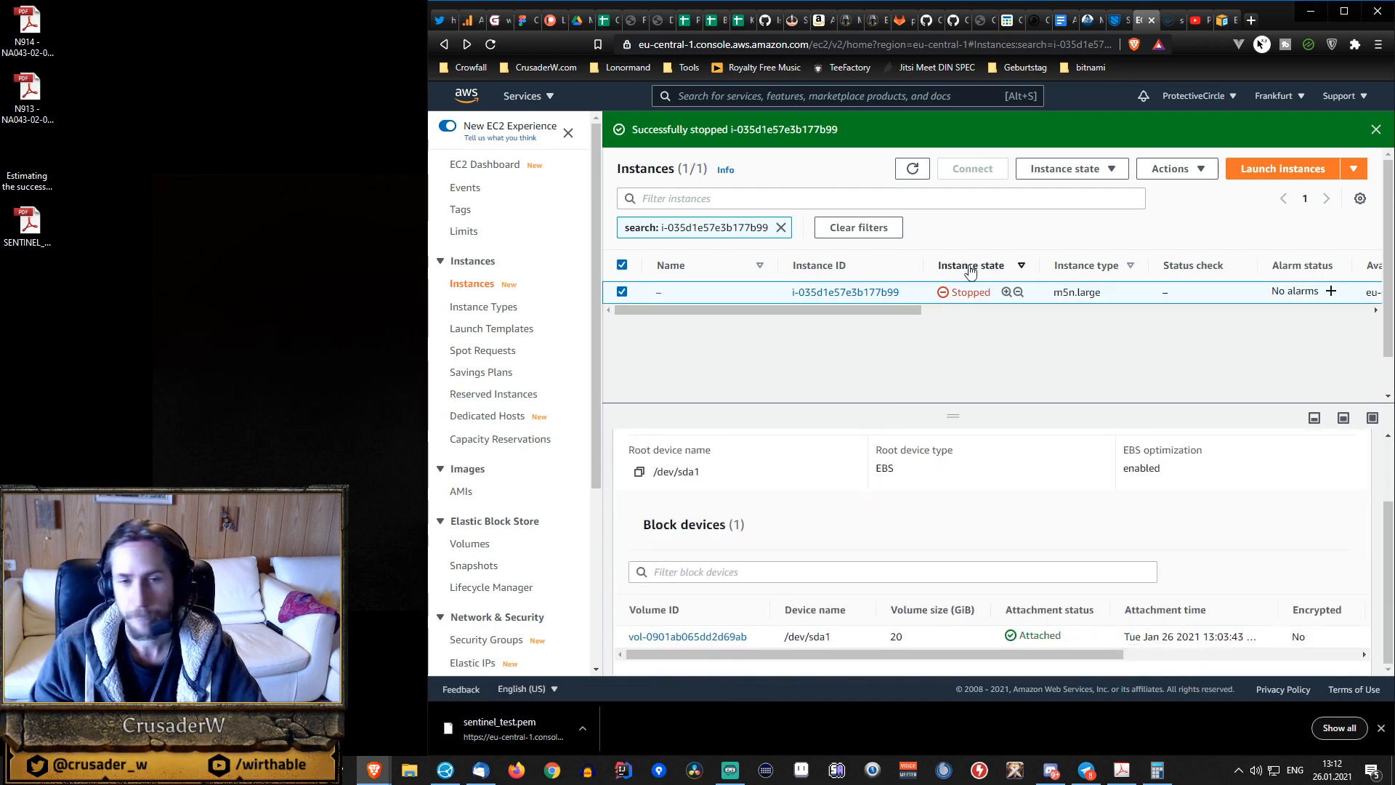
Start the stopped m5n.large instance and load the saved PuTTY session AWS_Sentinel_TEST_dVPN_Node.
{"action": "right_click", "coordinate": [876, 297]}
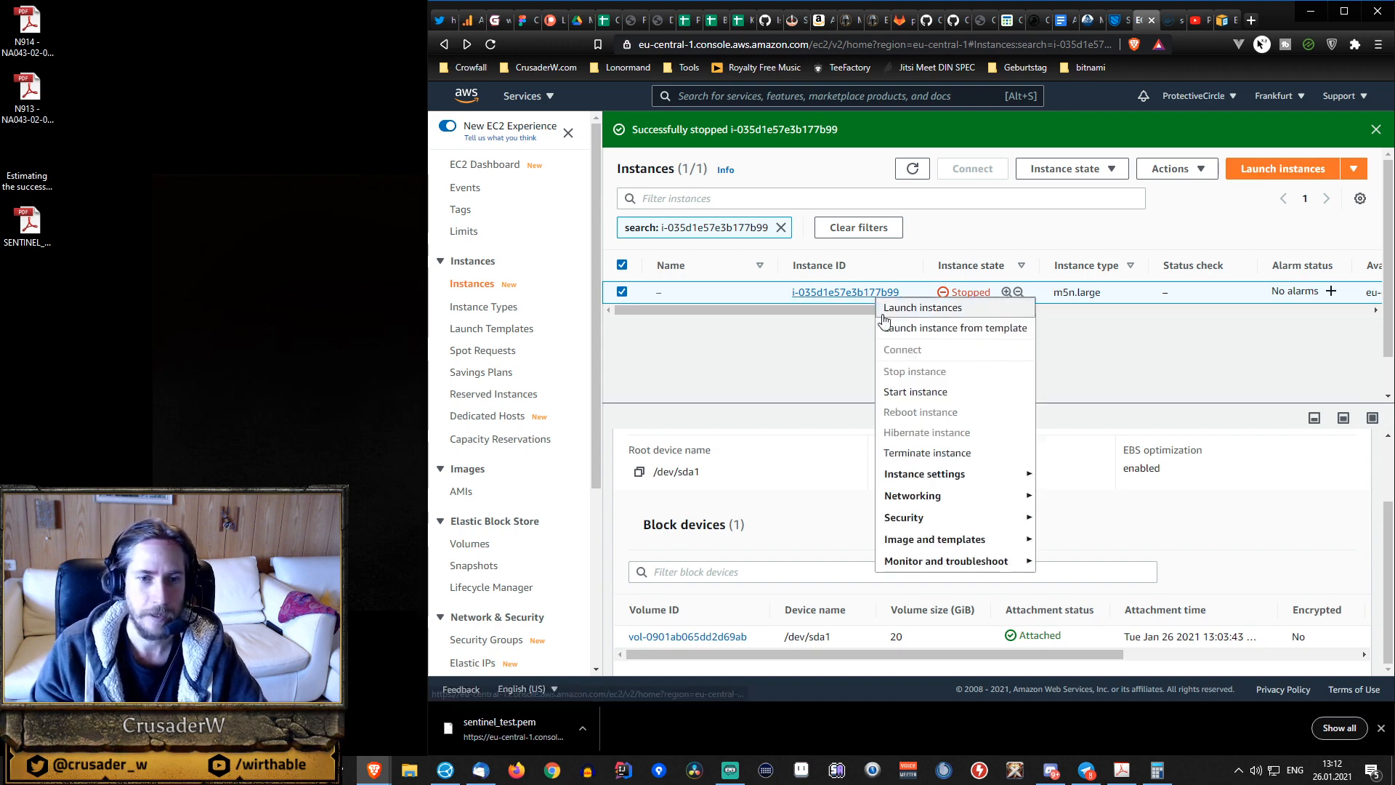
{"action": "left_click", "coordinate": [917, 392]}
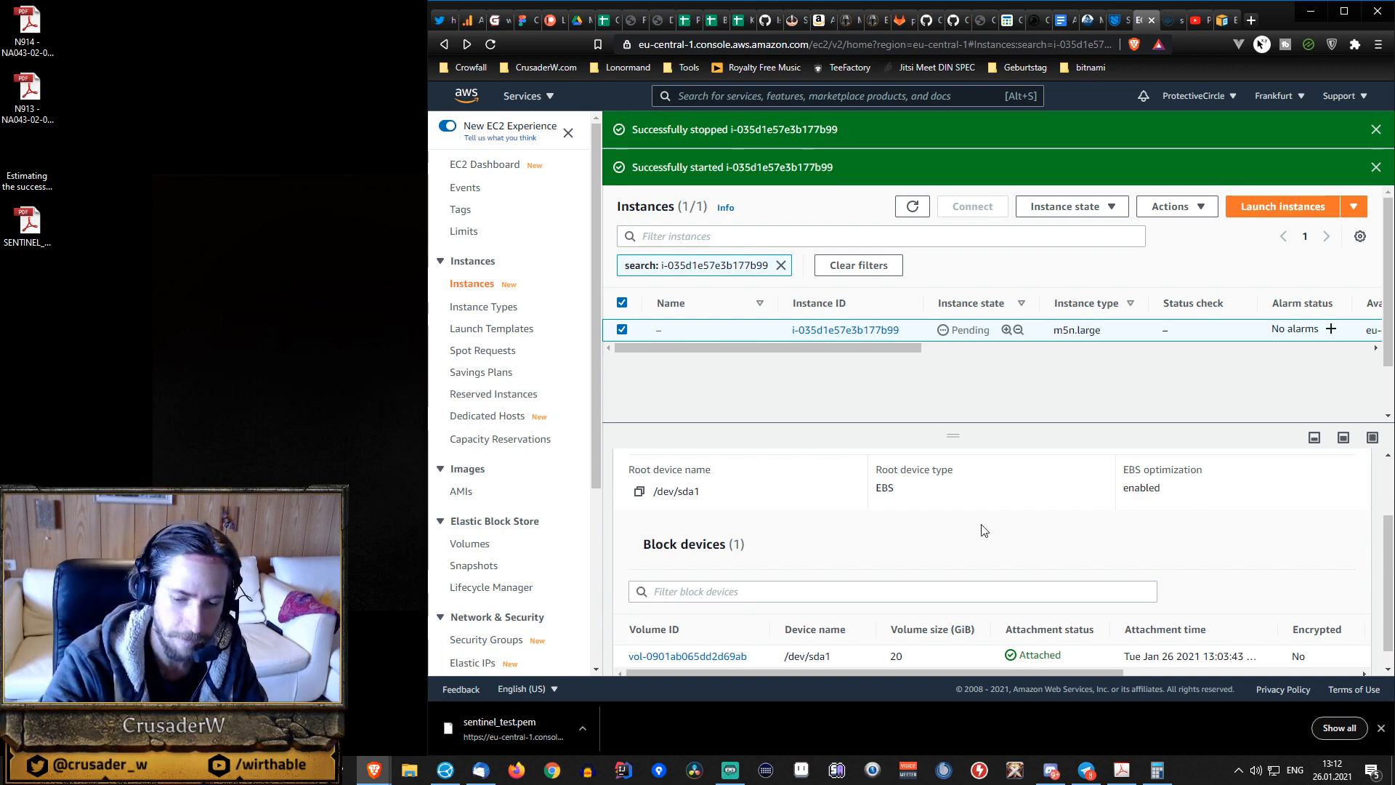
{"action": "key", "text": "ctrl+alt+p"}
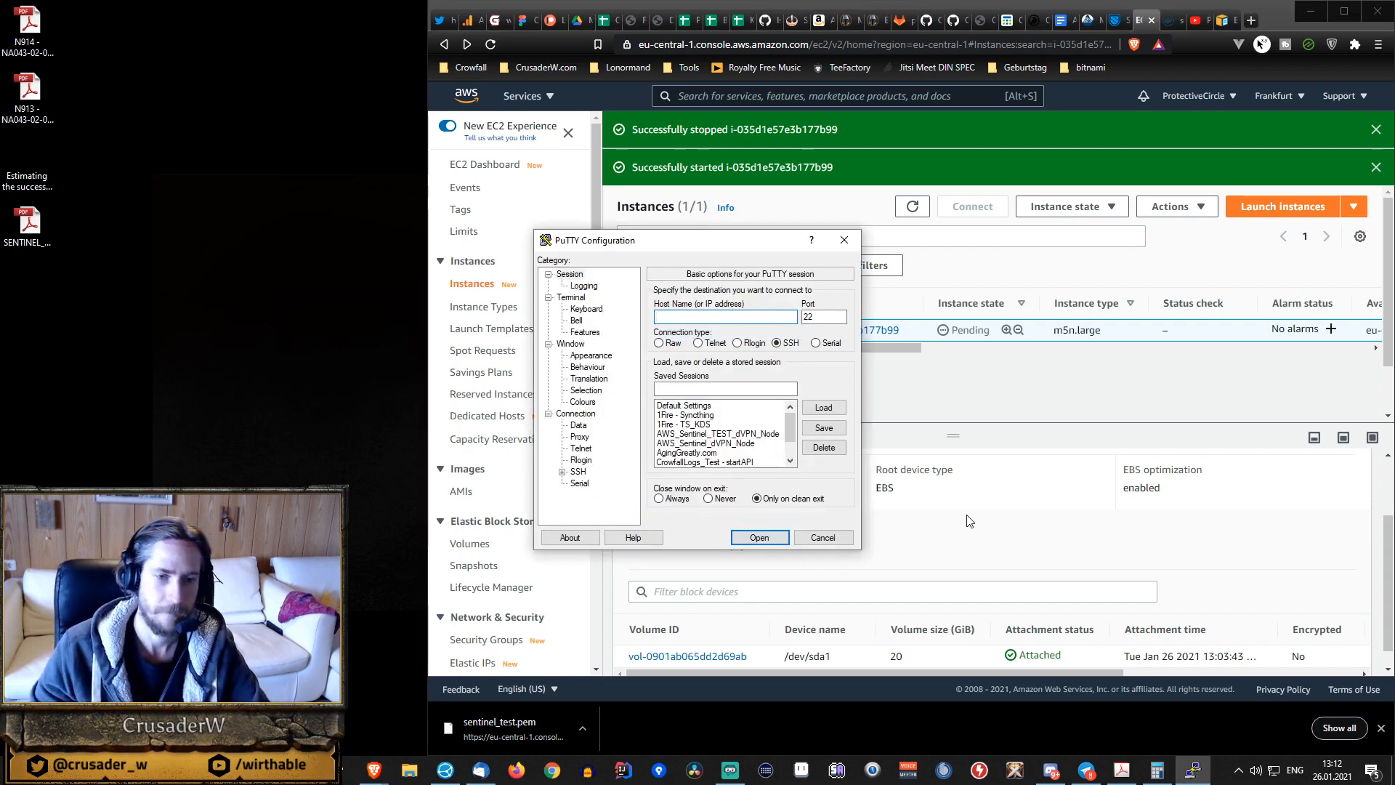
{"action": "left_click", "coordinate": [740, 433]}
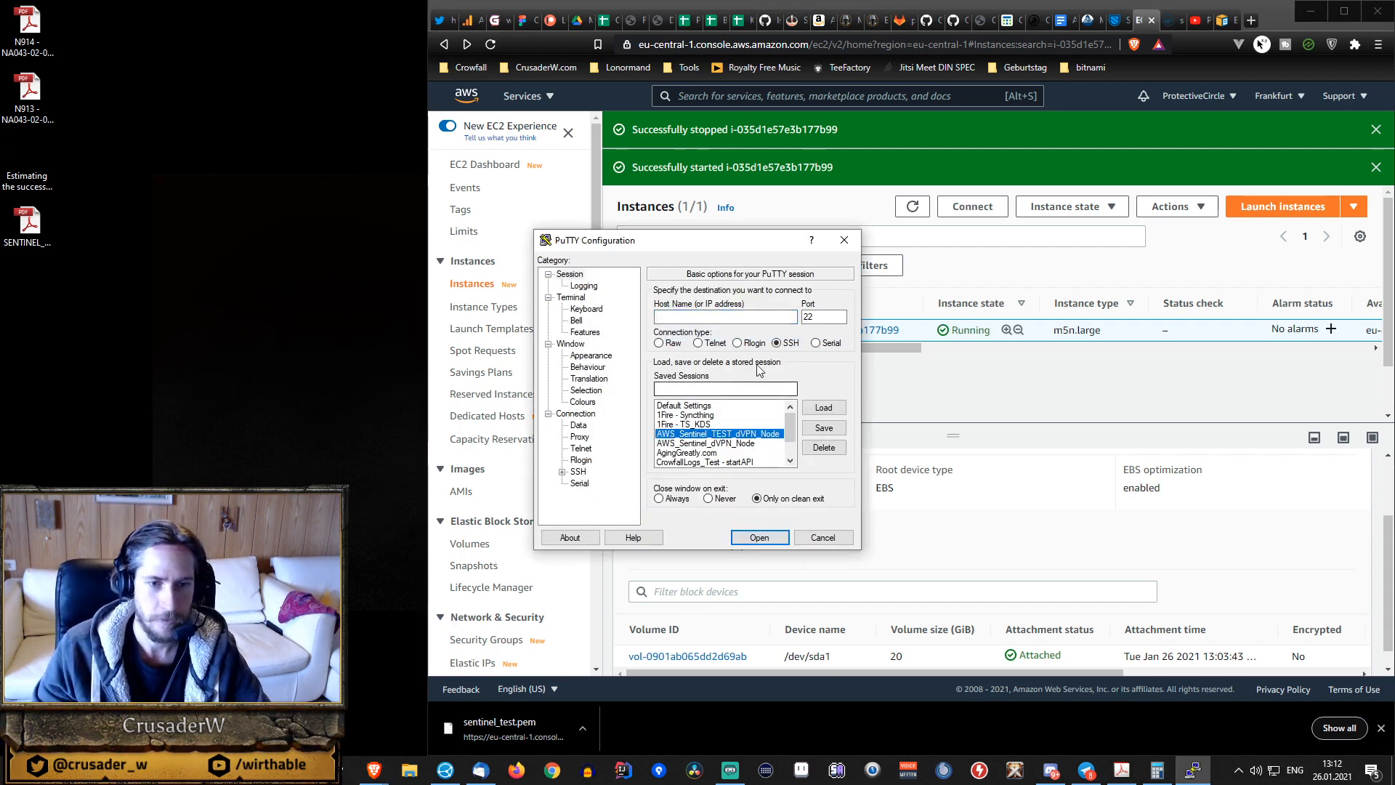
{"action": "left_click_drag", "start_coordinate": [752, 244], "coordinate": [309, 186]}
{"action": "left_click", "coordinate": [381, 350]}
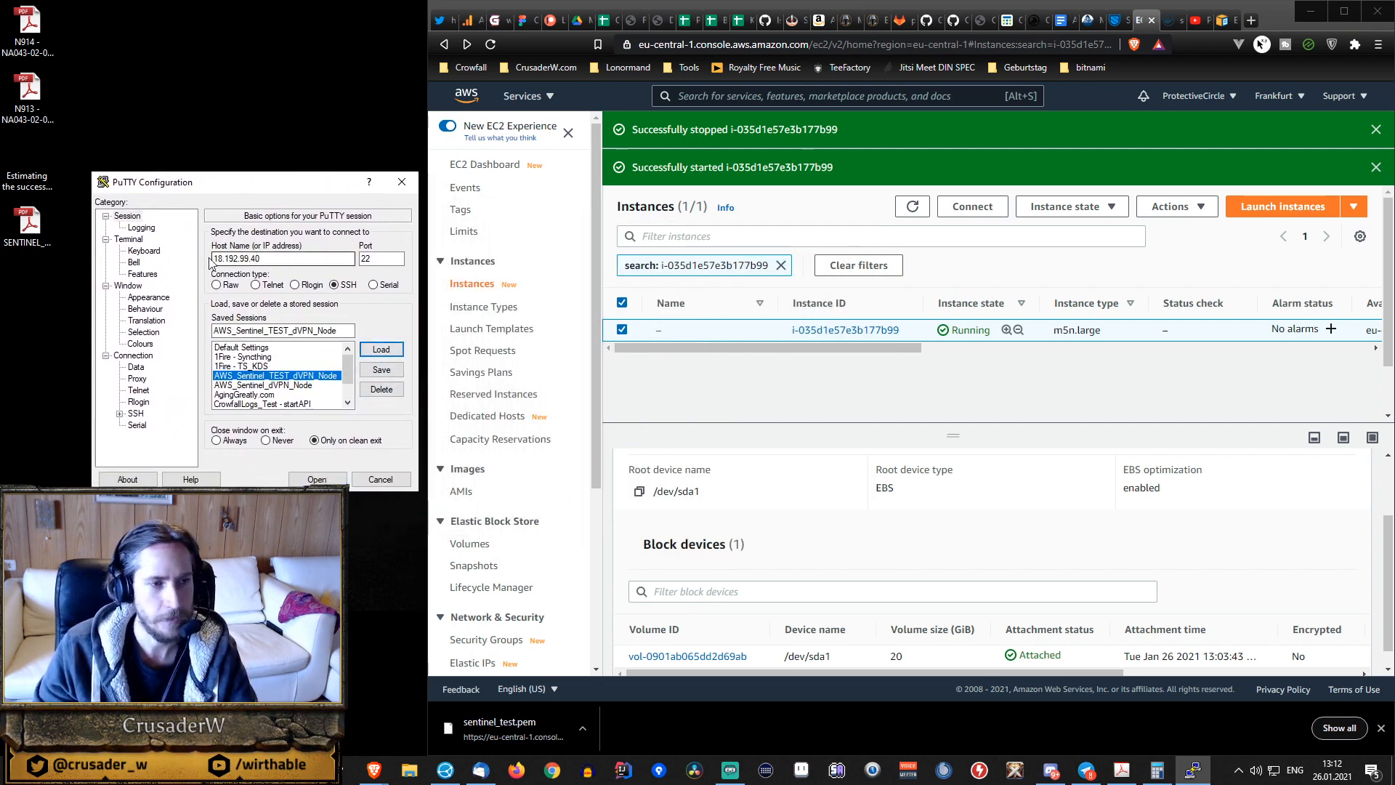
Replace the PuTTY session's host name with the instance's new public IPv4 address, 18.193.122.118.
{"action": "left_click_drag", "start_coordinate": [826, 350], "coordinate": [1047, 355]}
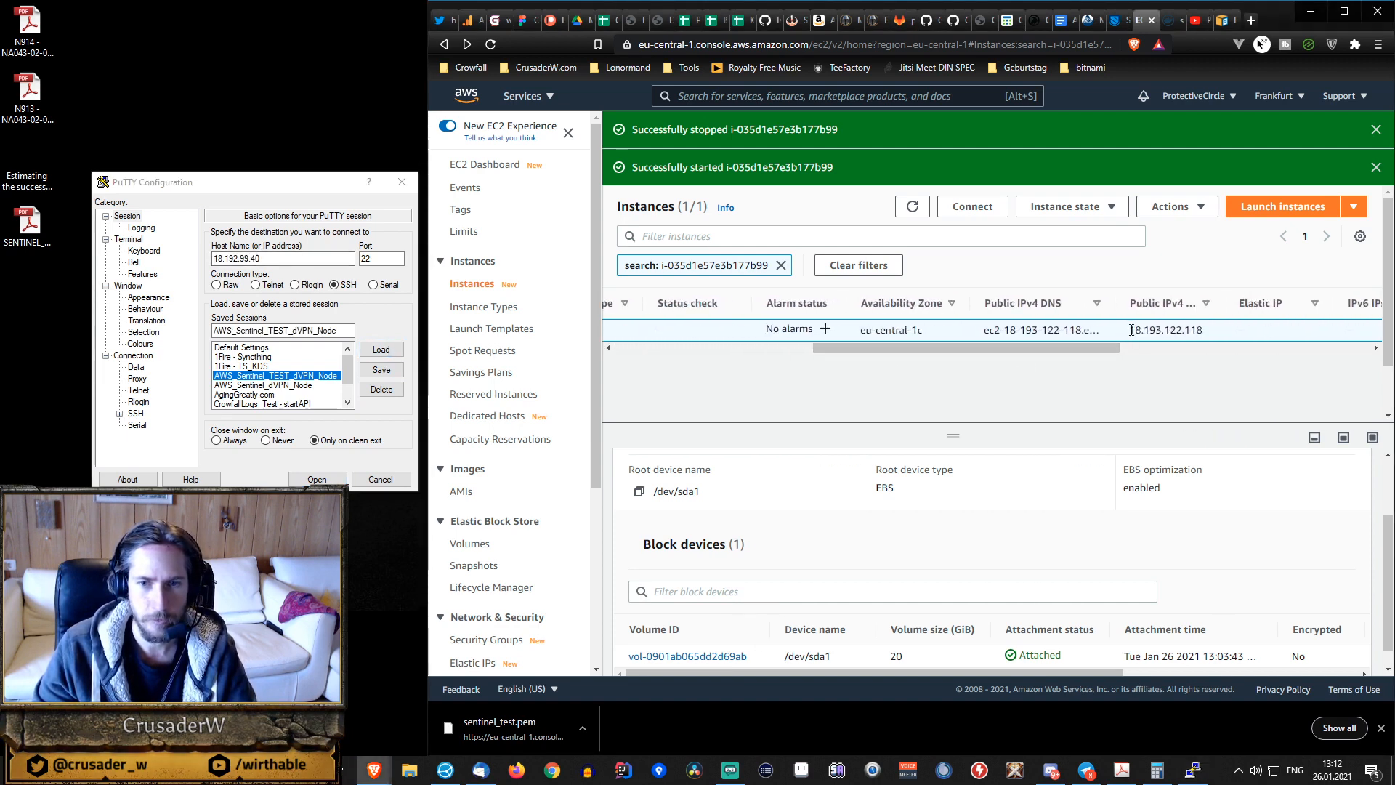
{"action": "left_click_drag", "start_coordinate": [1129, 333], "coordinate": [1219, 340]}
{"action": "key", "text": "ctrl+c"}
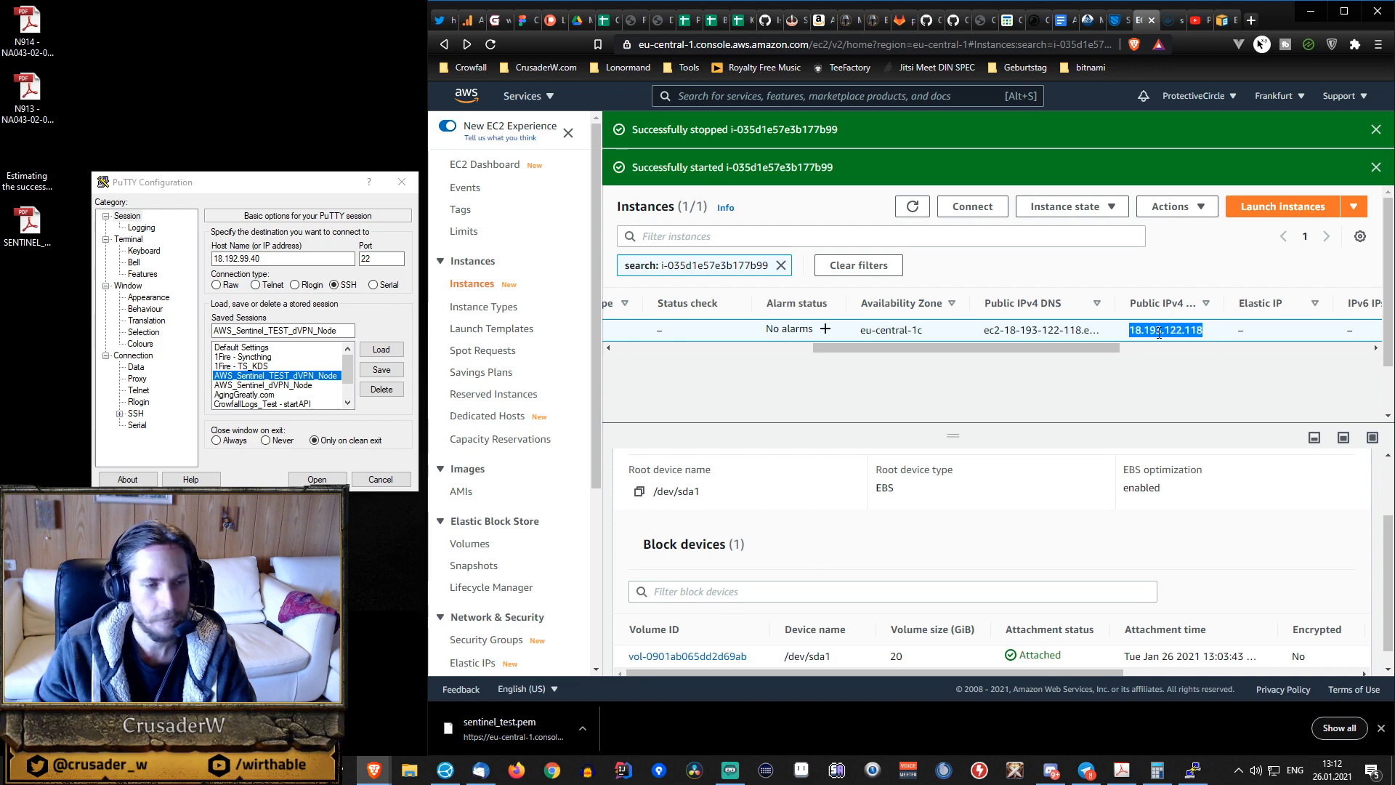
{"action": "double_click", "coordinate": [240, 259]}
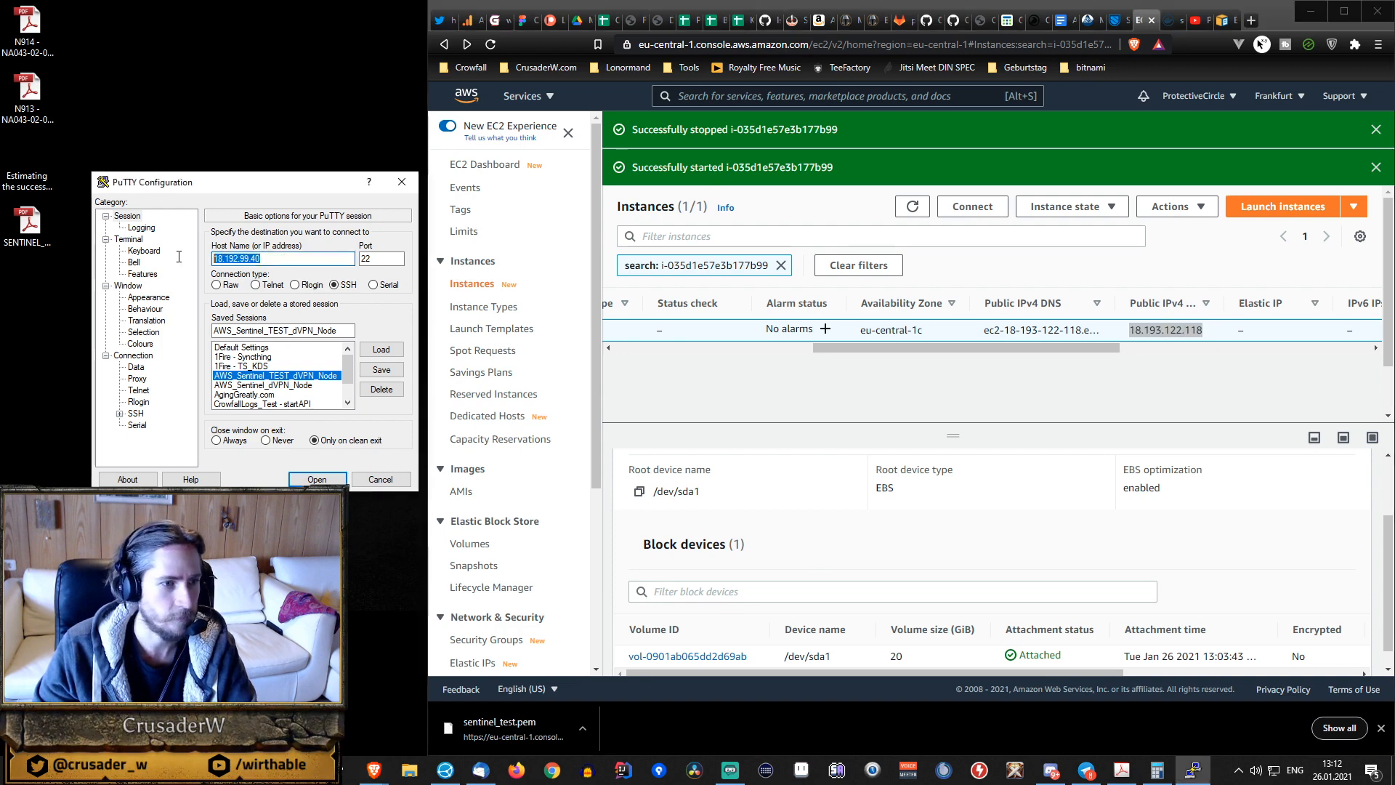
{"action": "key", "text": "ctrl+v"}
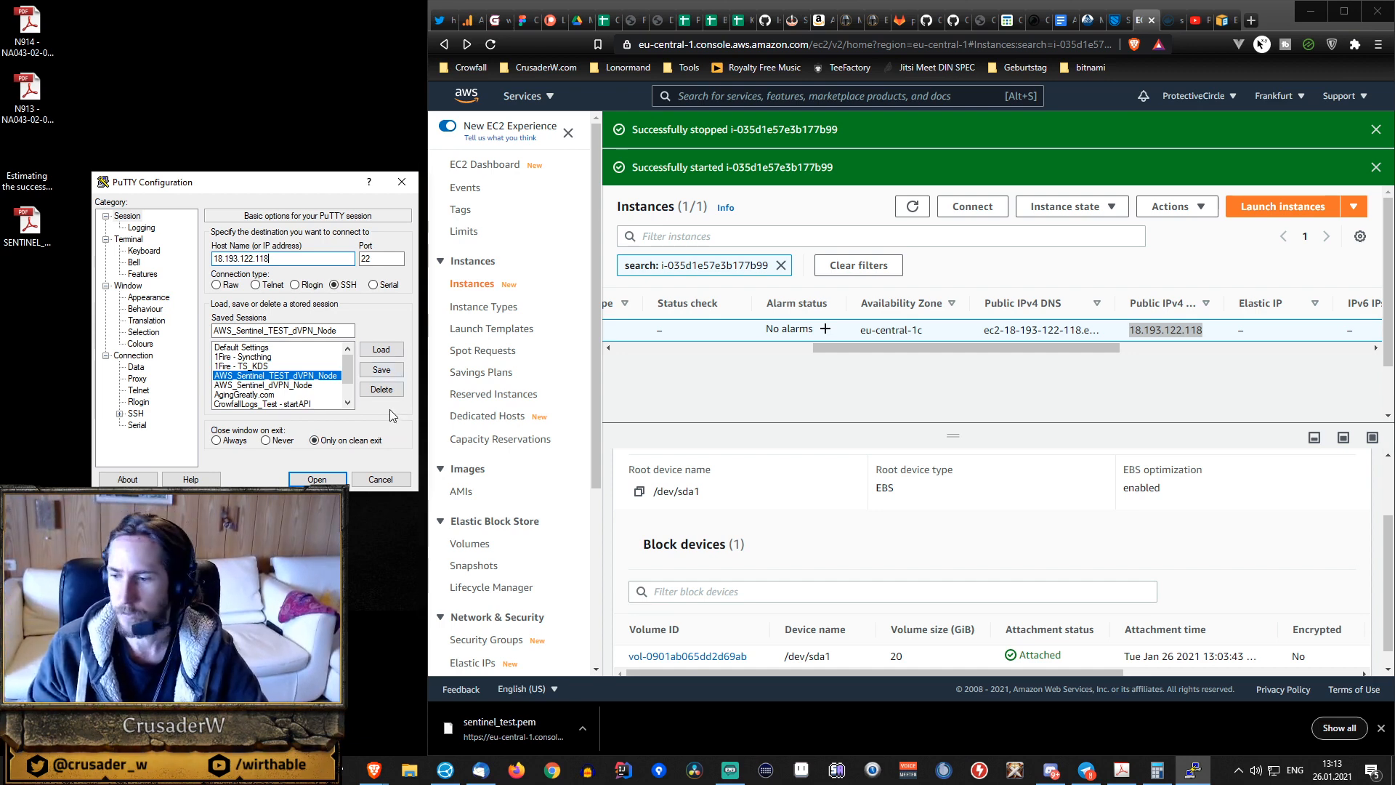
Connect to the instance, trust its host key, fit the terminal beside the browser and enter the private key passphrase.
{"action": "left_click", "coordinate": [317, 480]}
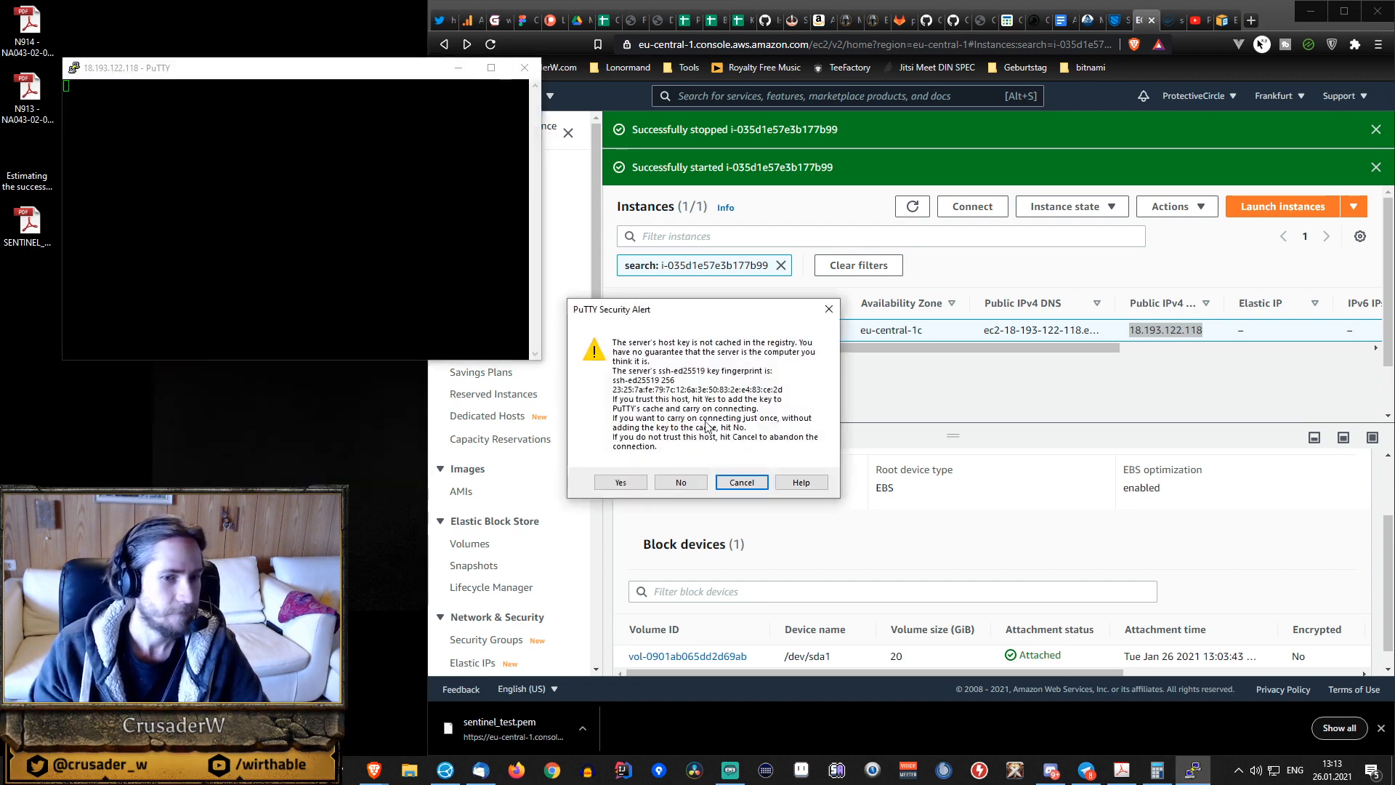
{"action": "left_click", "coordinate": [621, 483]}
{"action": "left_click_drag", "start_coordinate": [403, 77], "coordinate": [339, 20]}
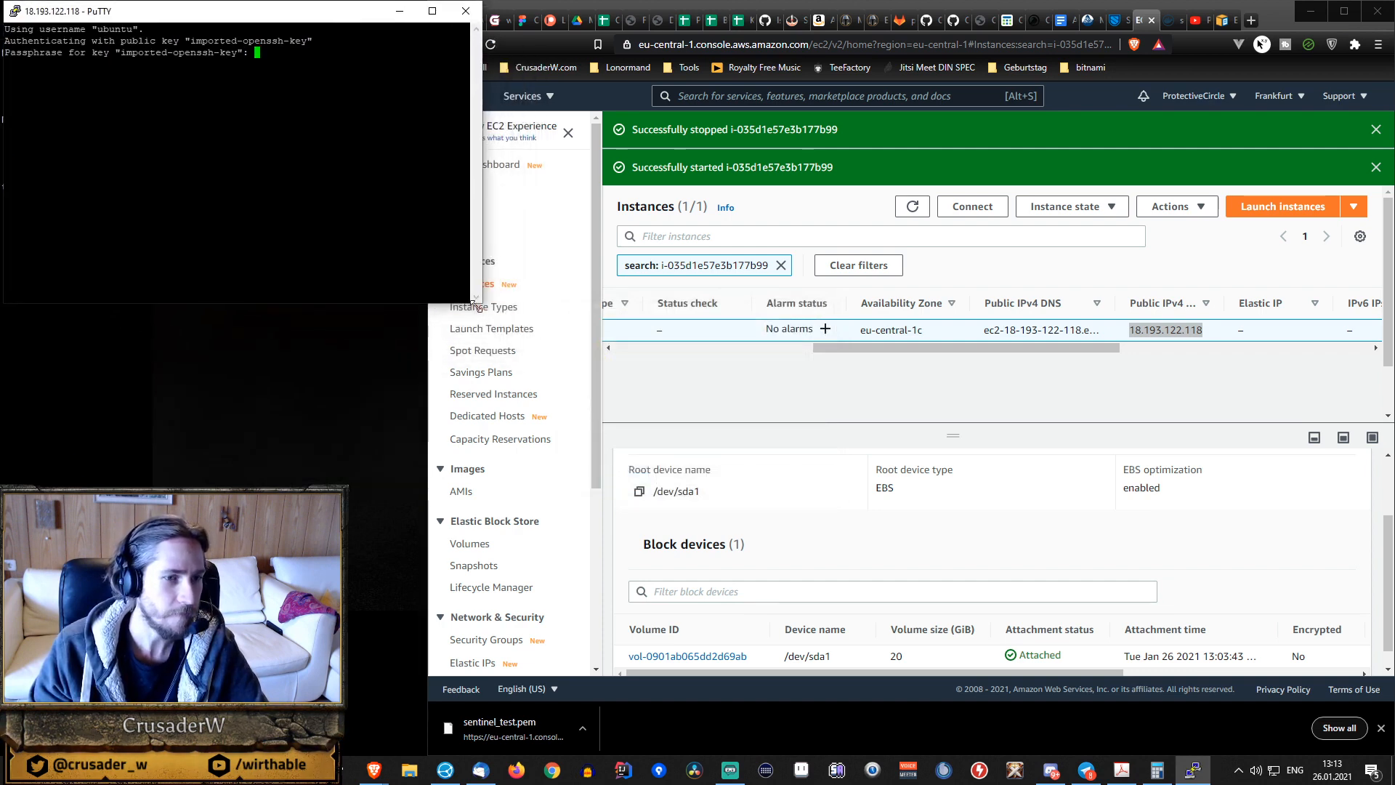
{"action": "left_click_drag", "start_coordinate": [475, 301], "coordinate": [419, 493]}
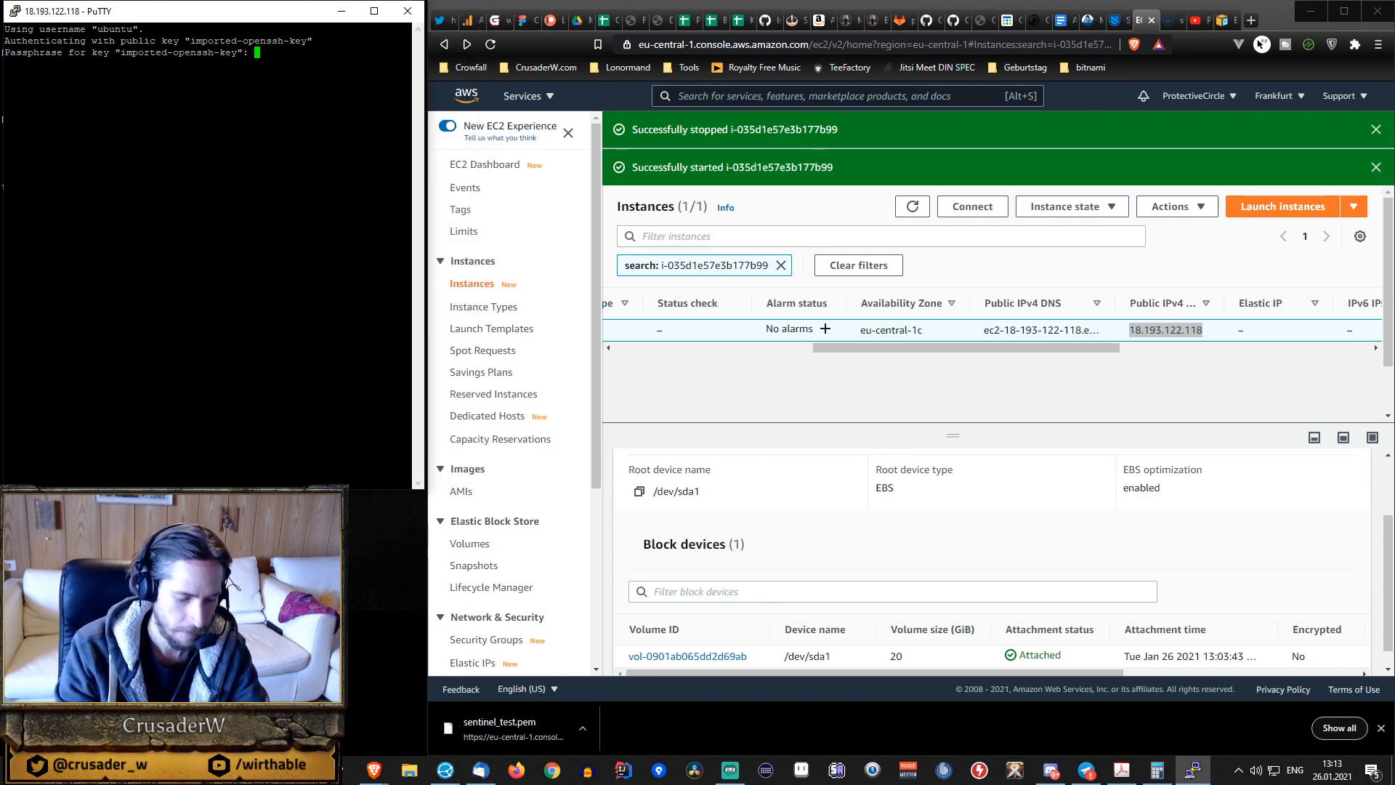
{"action": "key", "text": "Return"}
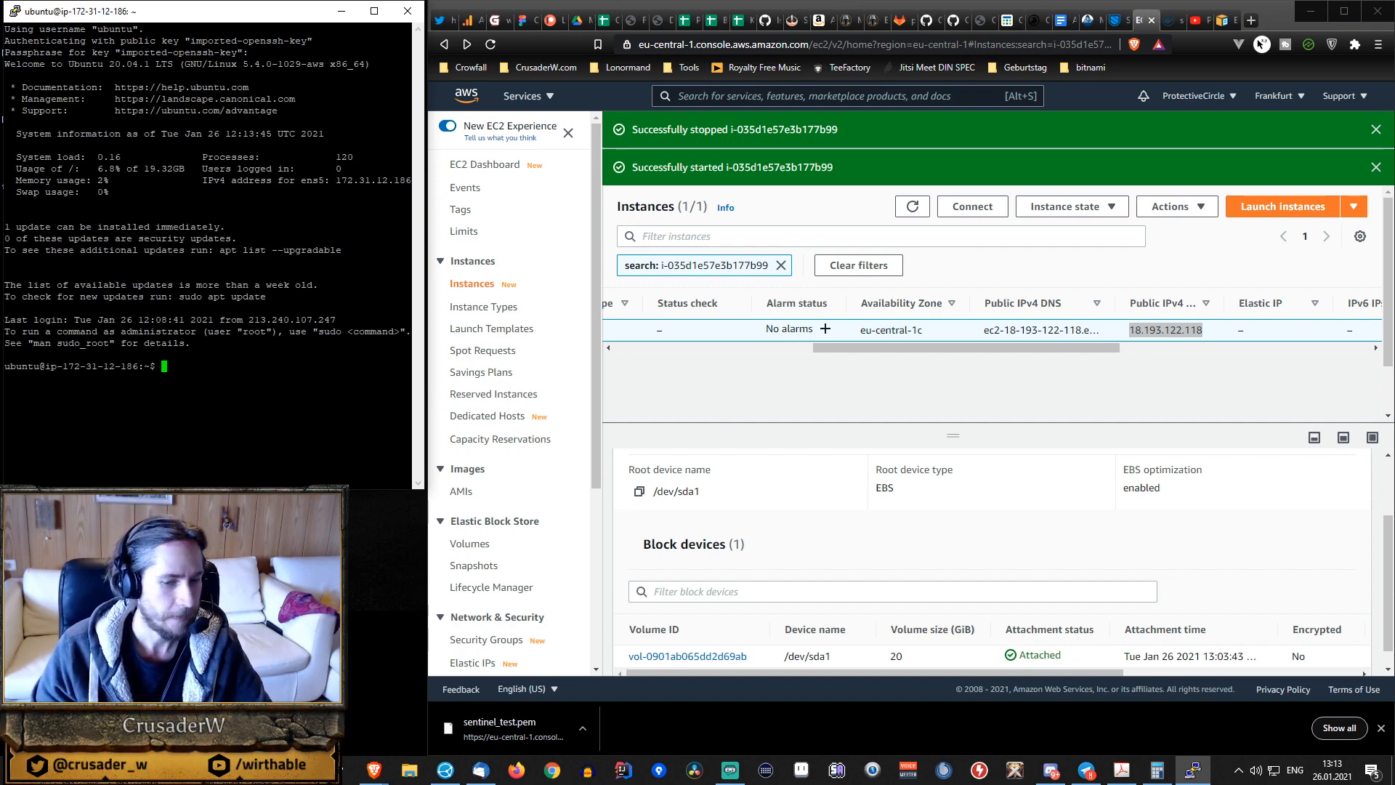
Check the root file system's size and available space with df -hT and the disk and partition sizes with lsblk.
{"action": "type", "text": "df -hT"}
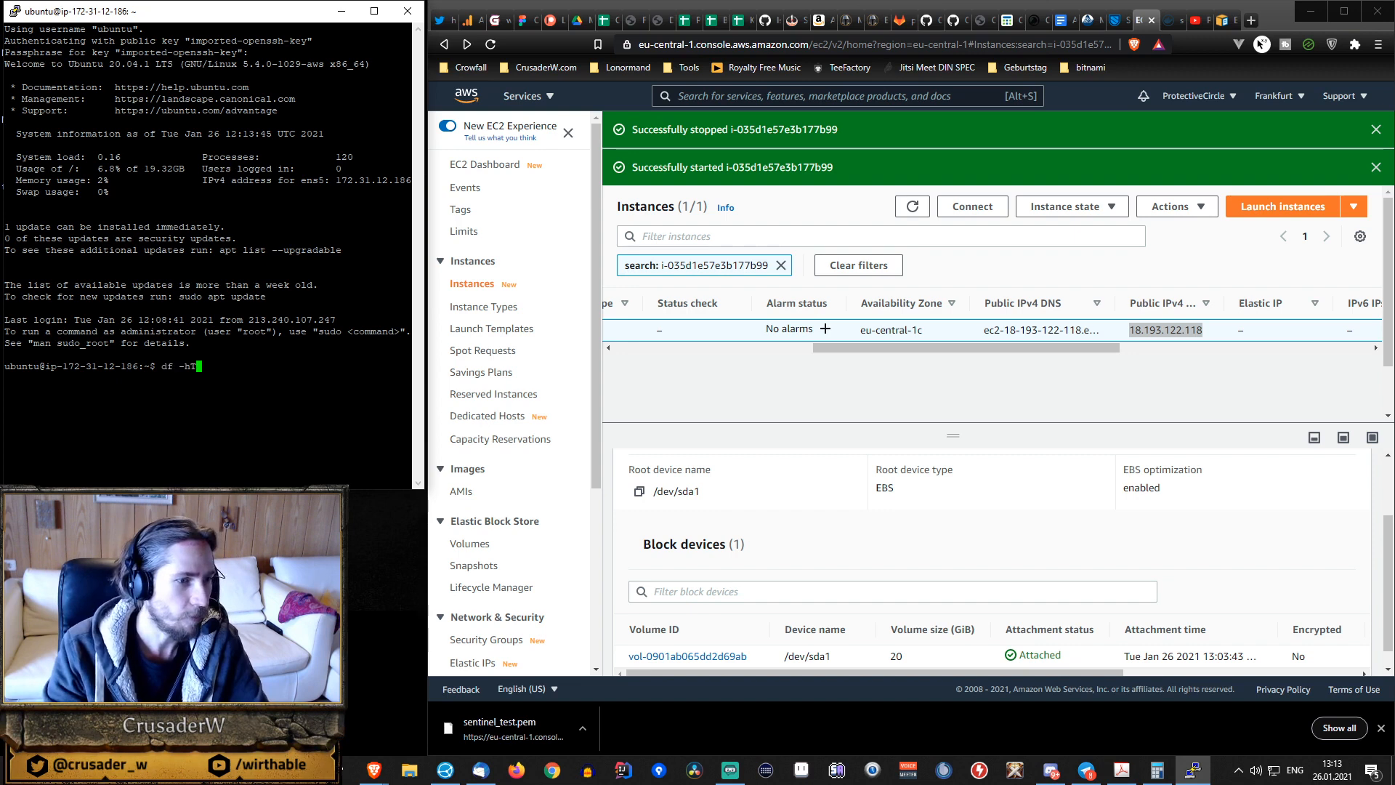
{"action": "key", "text": "Return"}
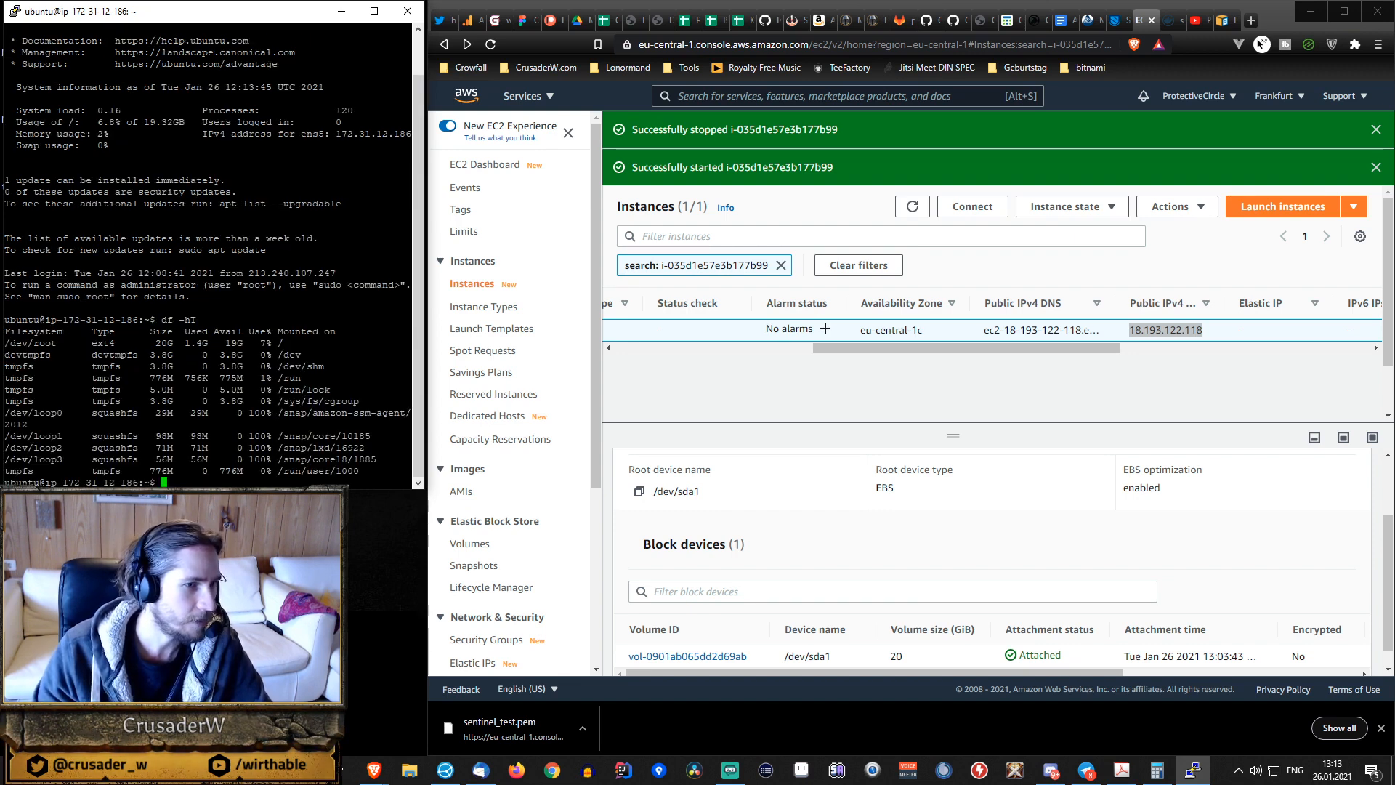
{"action": "double_click", "coordinate": [229, 342]}
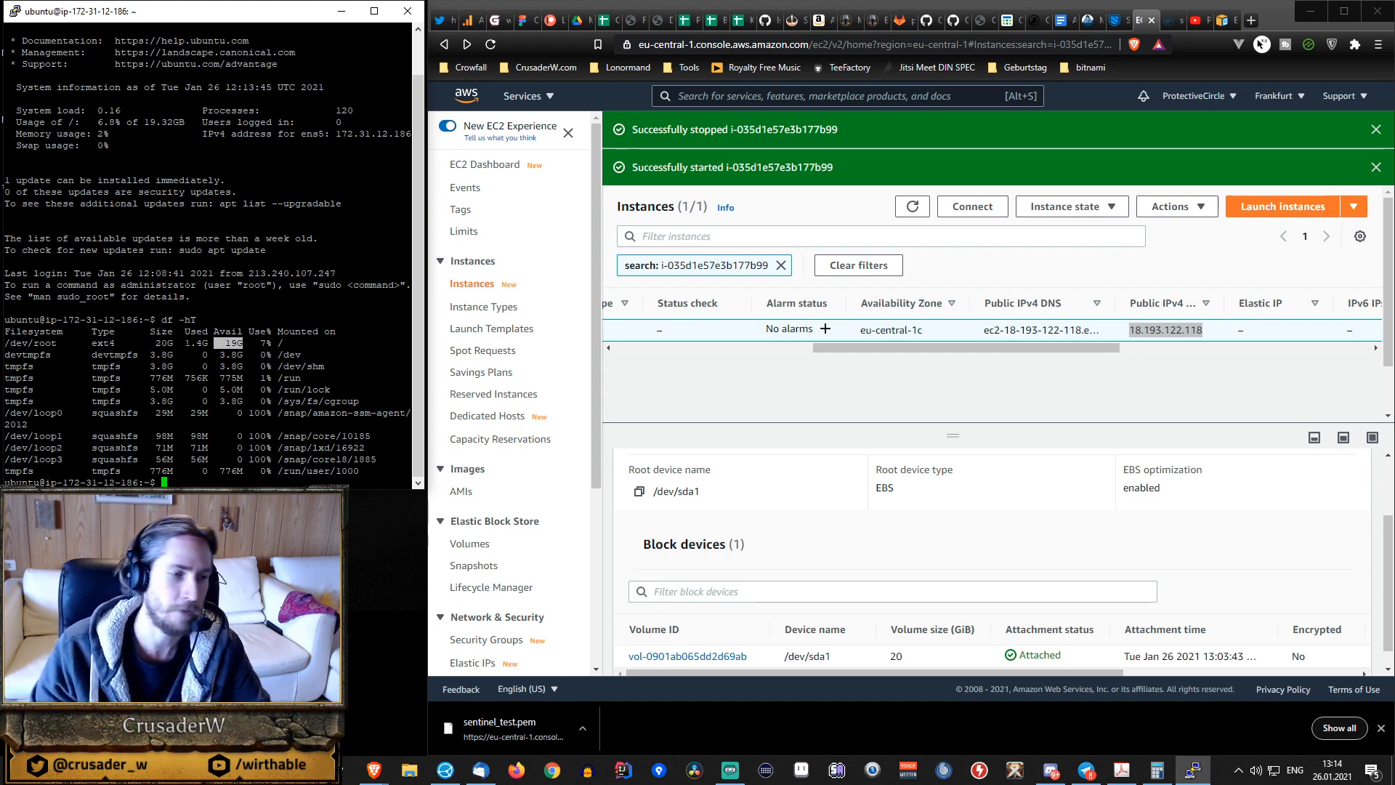
{"action": "key", "text": "Up"}
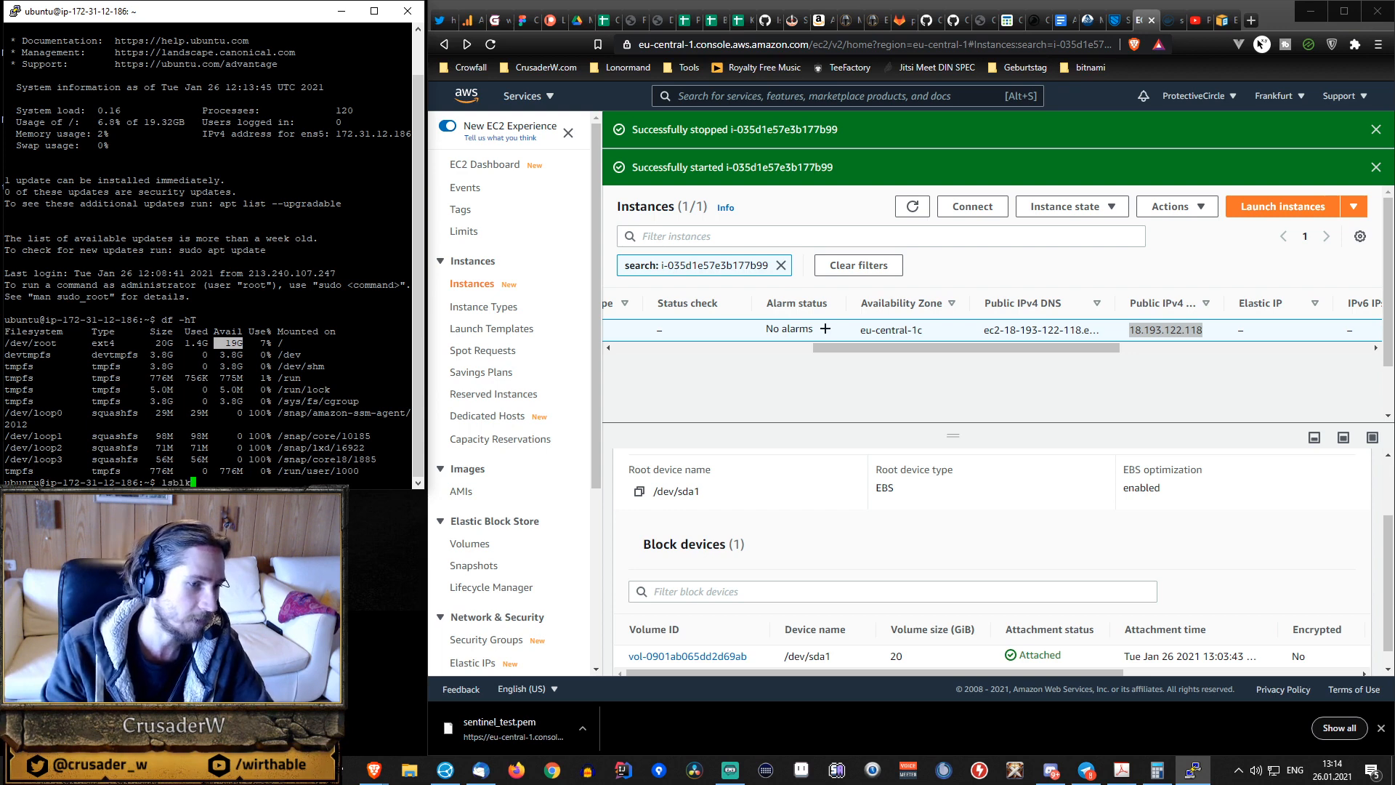
{"action": "key", "text": "Return"}
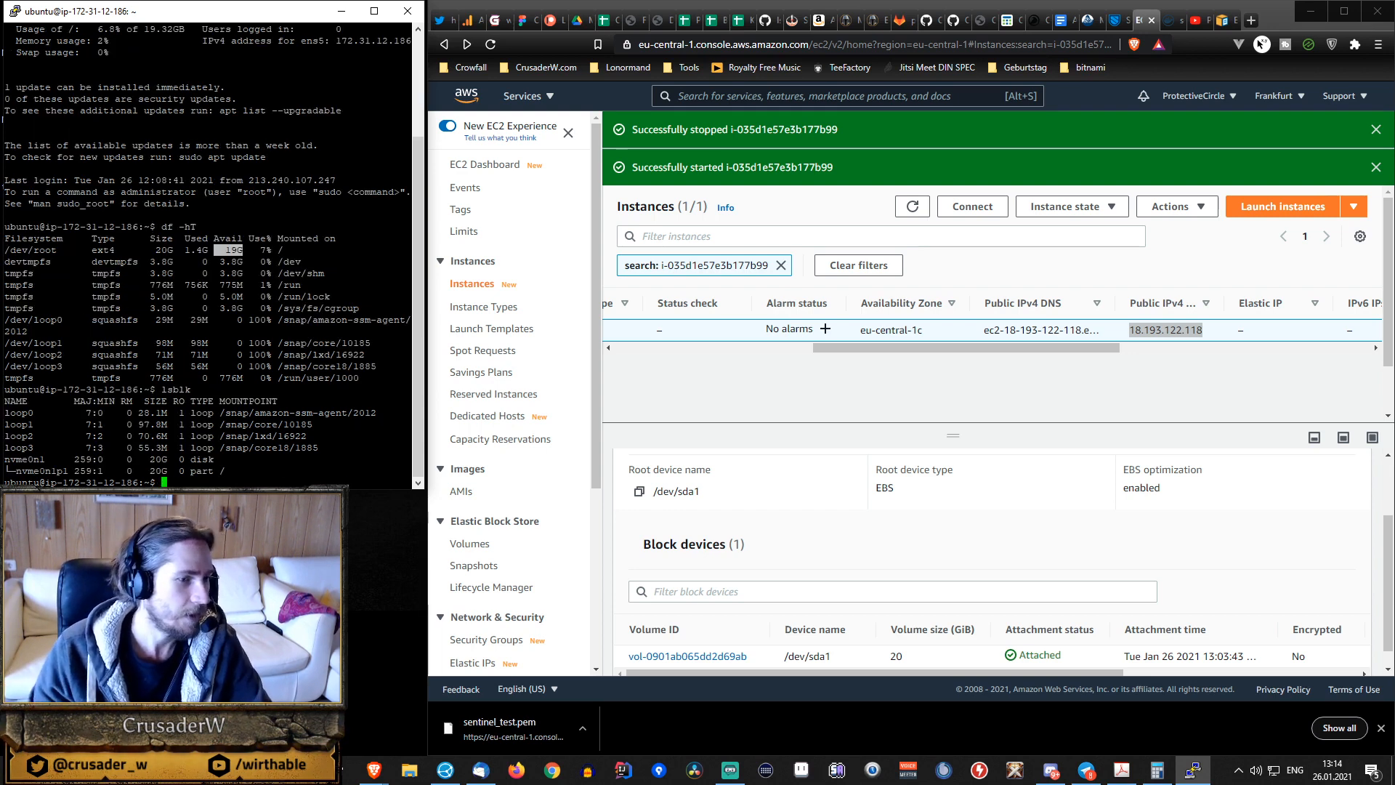
{"action": "left_click_drag", "start_coordinate": [4, 460], "coordinate": [129, 459]}
{"action": "left_click", "coordinate": [167, 461]}
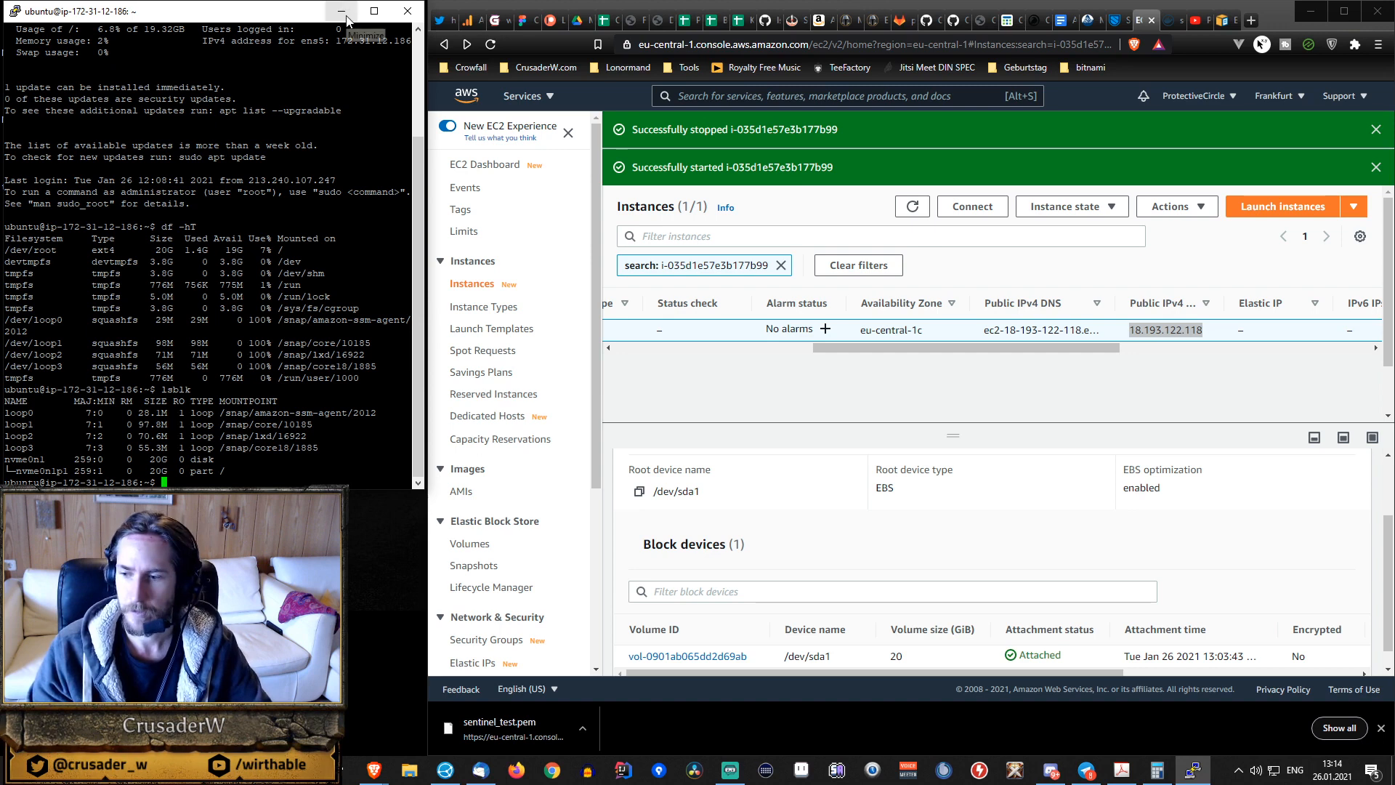
Switch to the Sentinel website and look through its dVPN and Network pages.
{"action": "left_click", "coordinate": [1168, 20]}
{"action": "left_click", "coordinate": [1128, 24]}
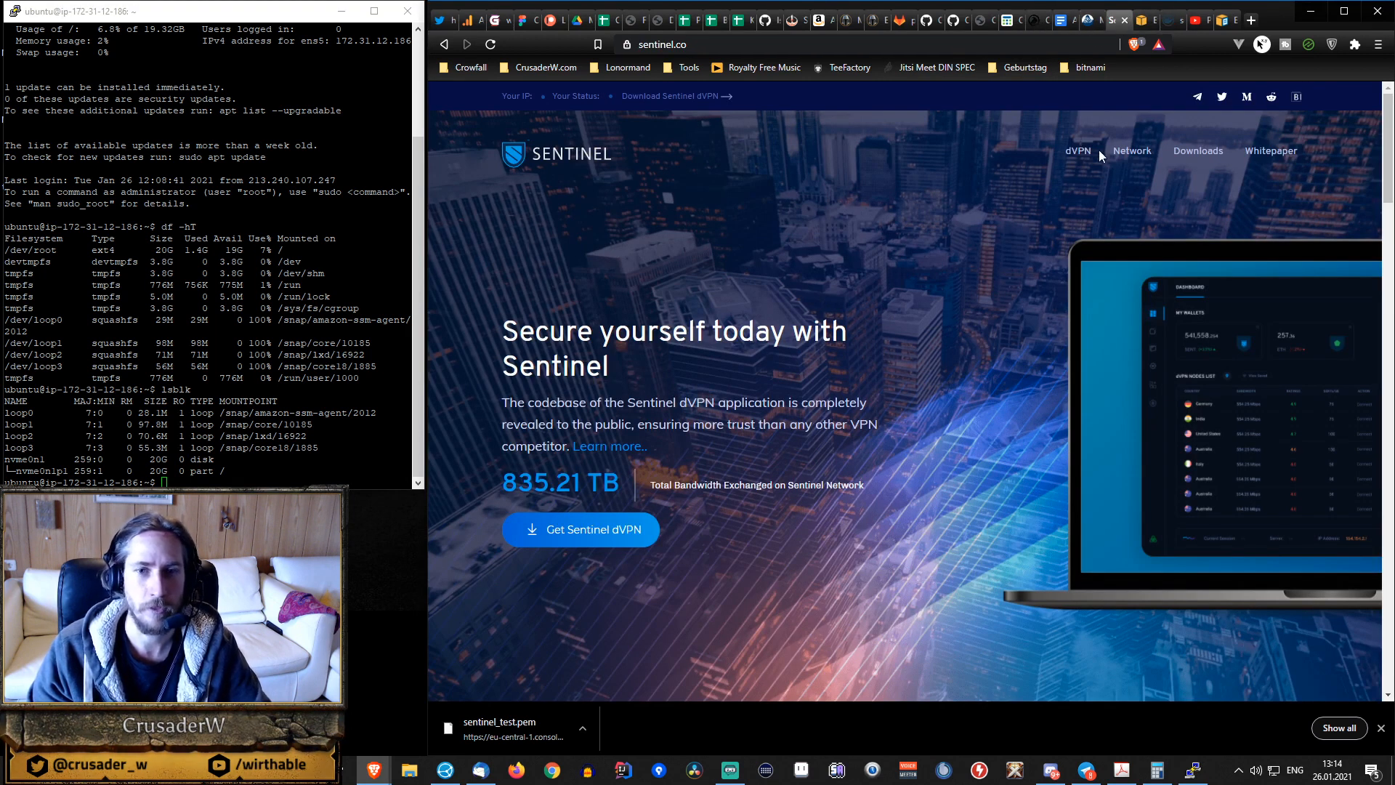
{"action": "left_click", "coordinate": [1079, 153]}
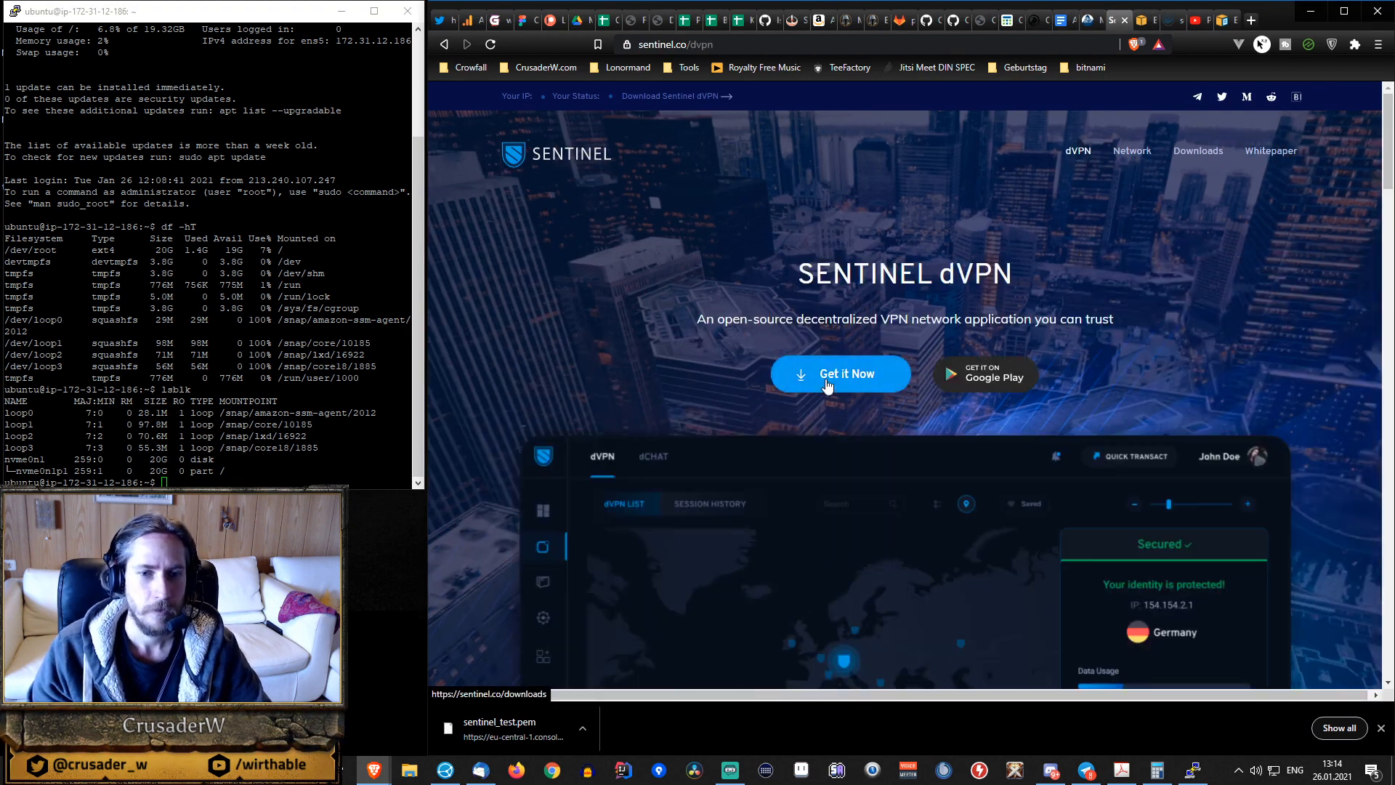
{"action": "left_click", "coordinate": [1132, 150]}
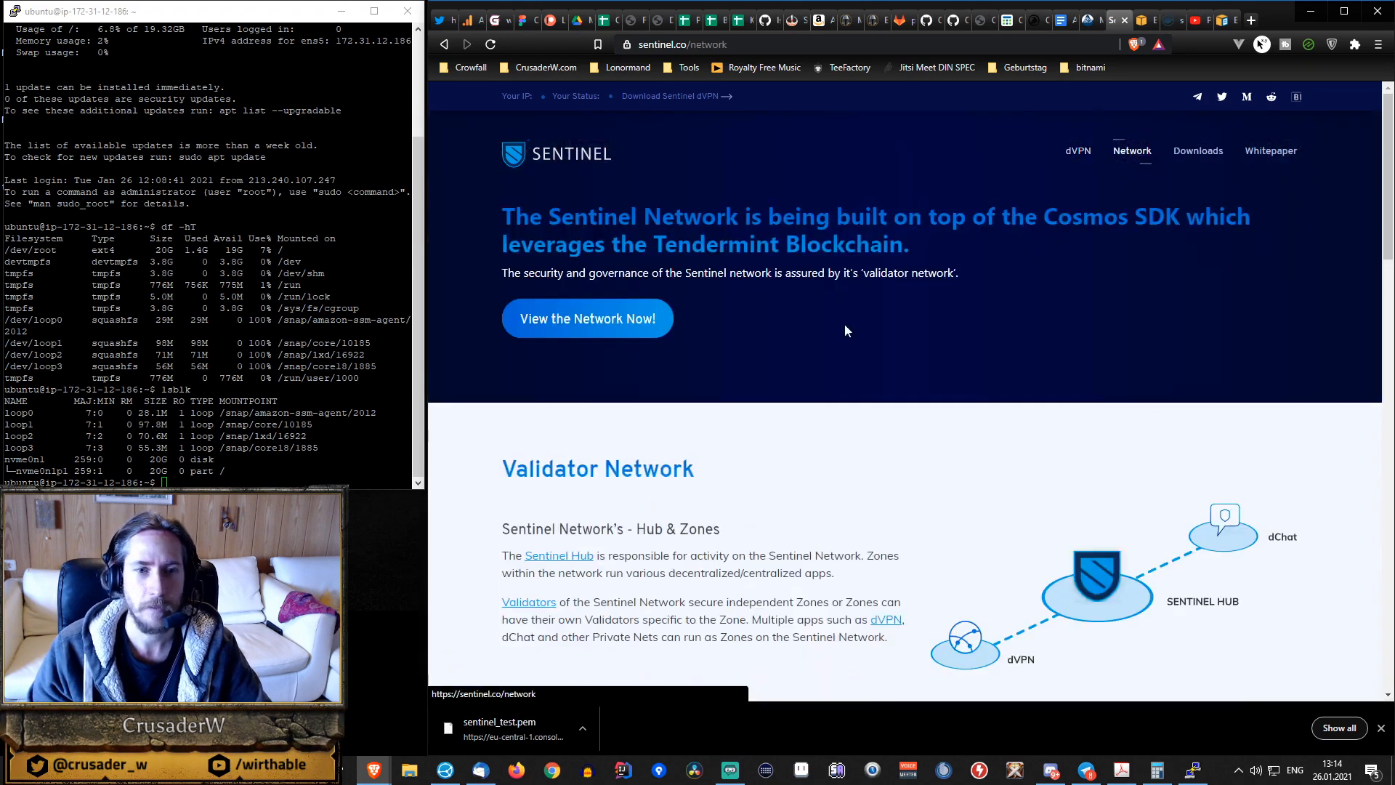
{"action": "scroll", "coordinate": [692, 367], "scroll_direction": "down", "scroll_amount": 10}
{"action": "scroll", "coordinate": [692, 367], "scroll_direction": "down", "scroll_amount": 7}
{"action": "scroll", "coordinate": [690, 361], "scroll_direction": "up", "scroll_amount": 7}
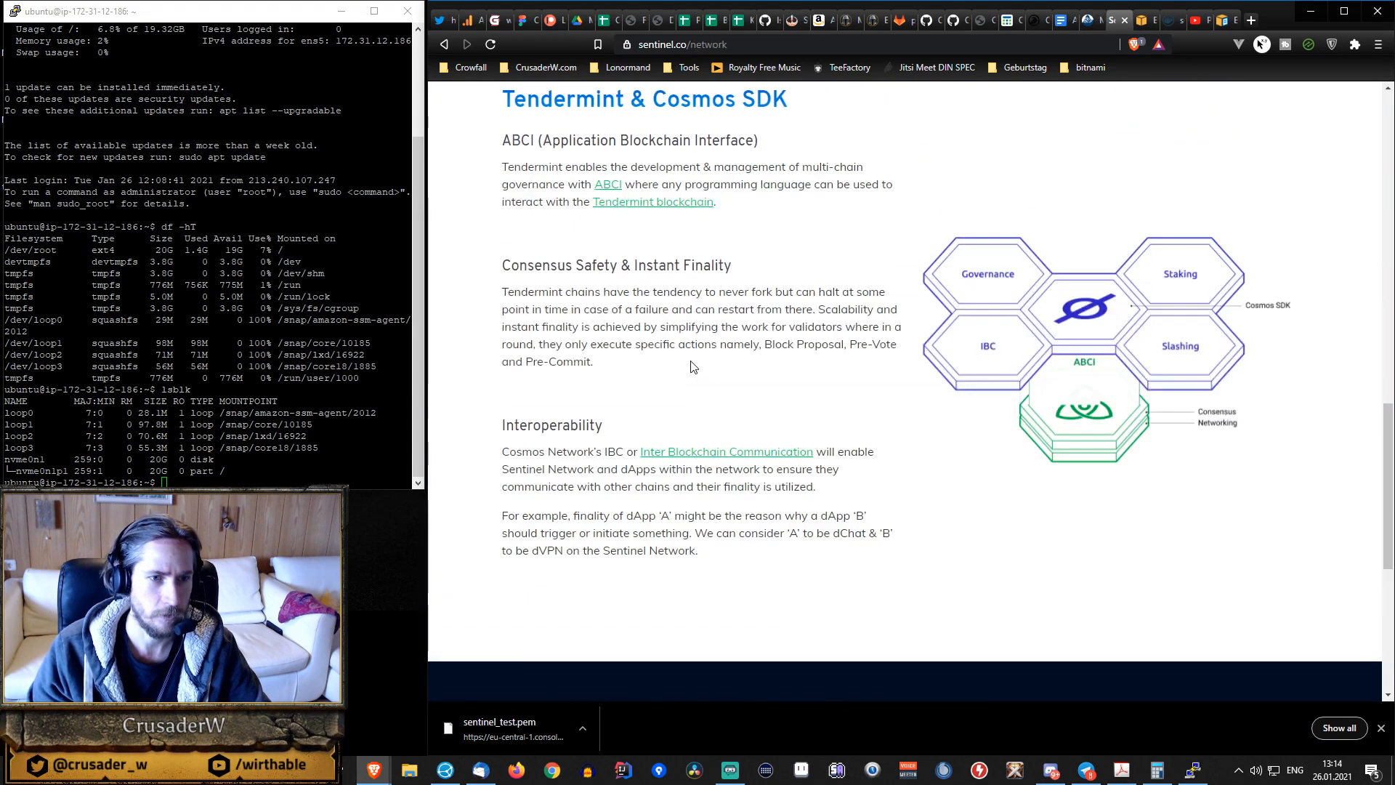
Return from Sentinel's Network page to its dVPN page and open the dVPN node hosting documentation from there.
{"action": "scroll", "coordinate": [691, 361], "scroll_direction": "down", "scroll_amount": 7}
{"action": "scroll", "coordinate": [690, 367], "scroll_direction": "up", "scroll_amount": 15}
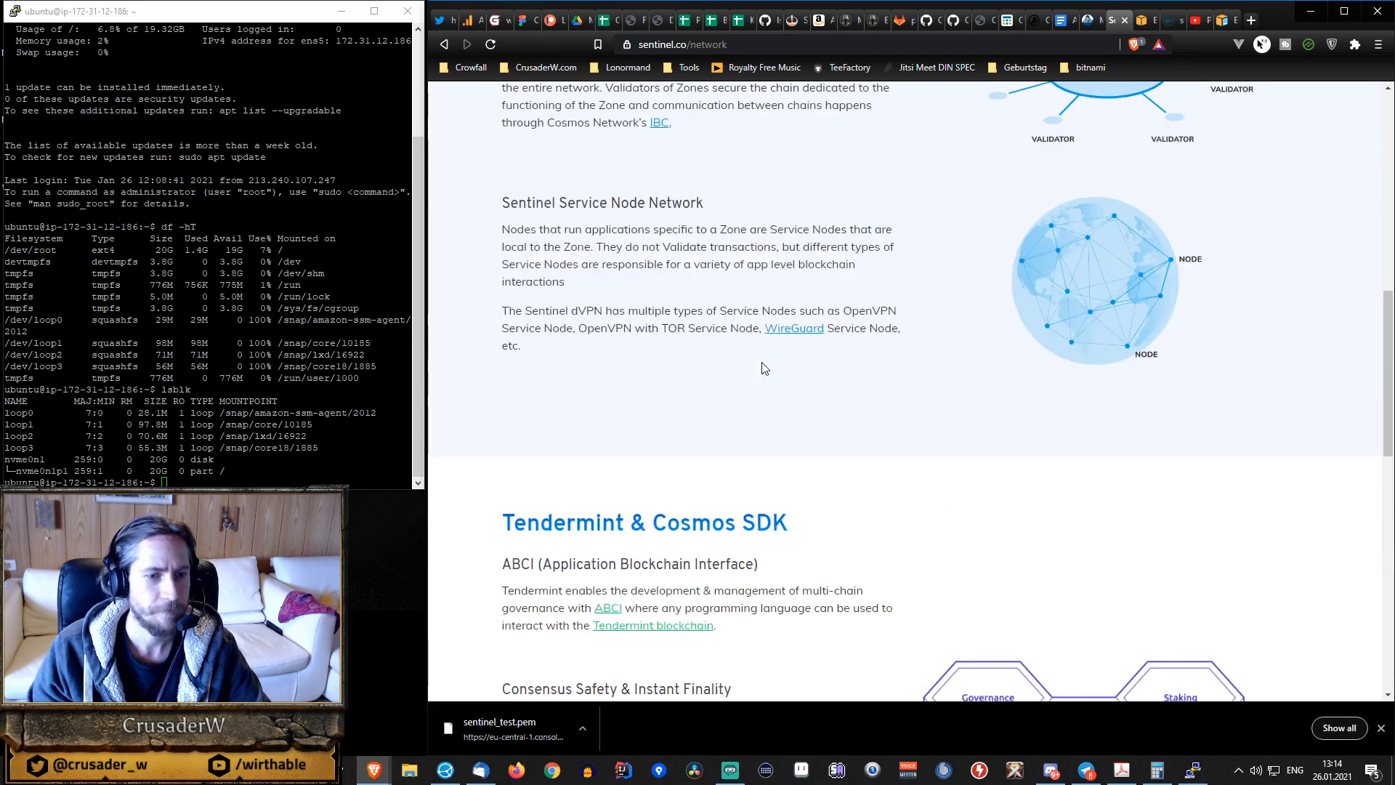
{"action": "scroll", "coordinate": [764, 367], "scroll_direction": "up", "scroll_amount": 5}
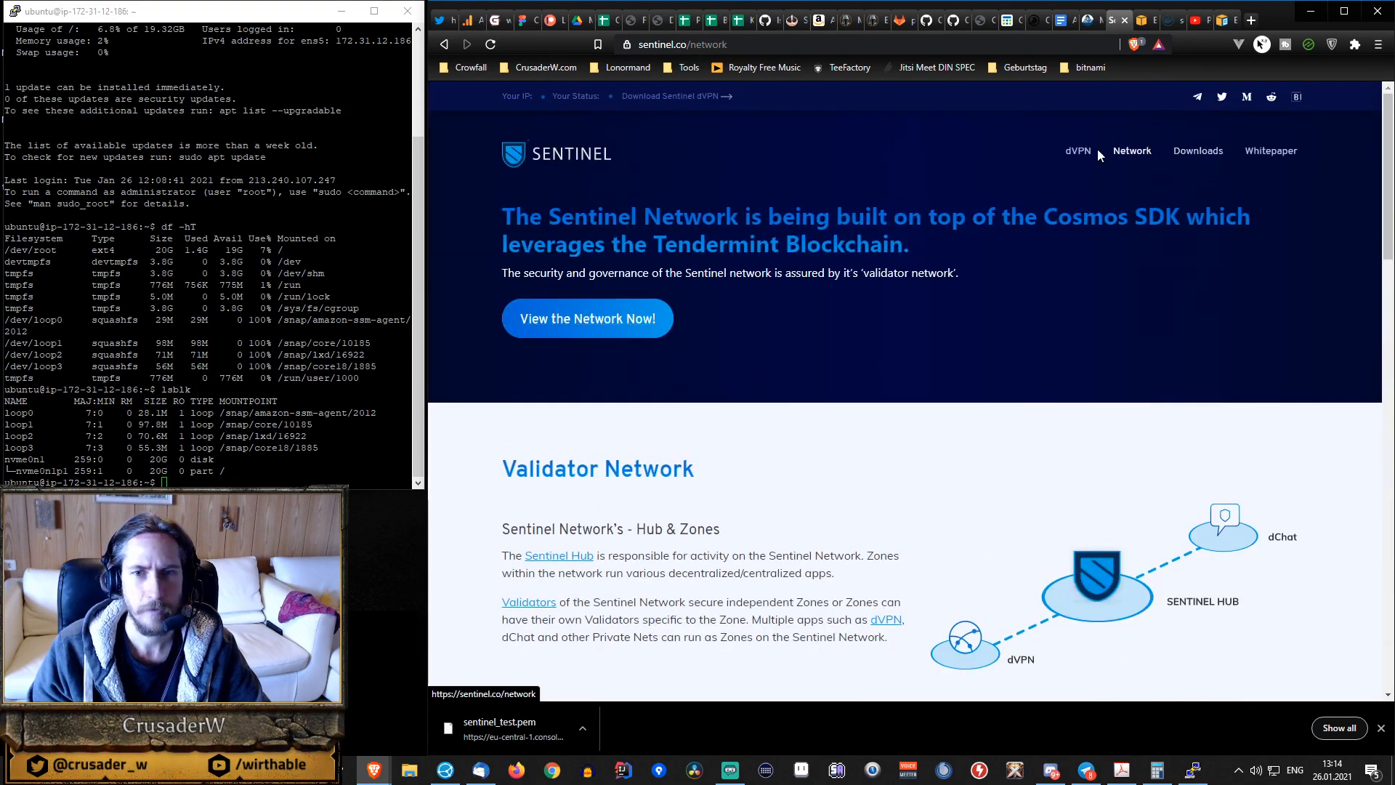
{"action": "left_click", "coordinate": [1079, 151]}
{"action": "scroll", "coordinate": [925, 208], "scroll_direction": "down", "scroll_amount": 15}
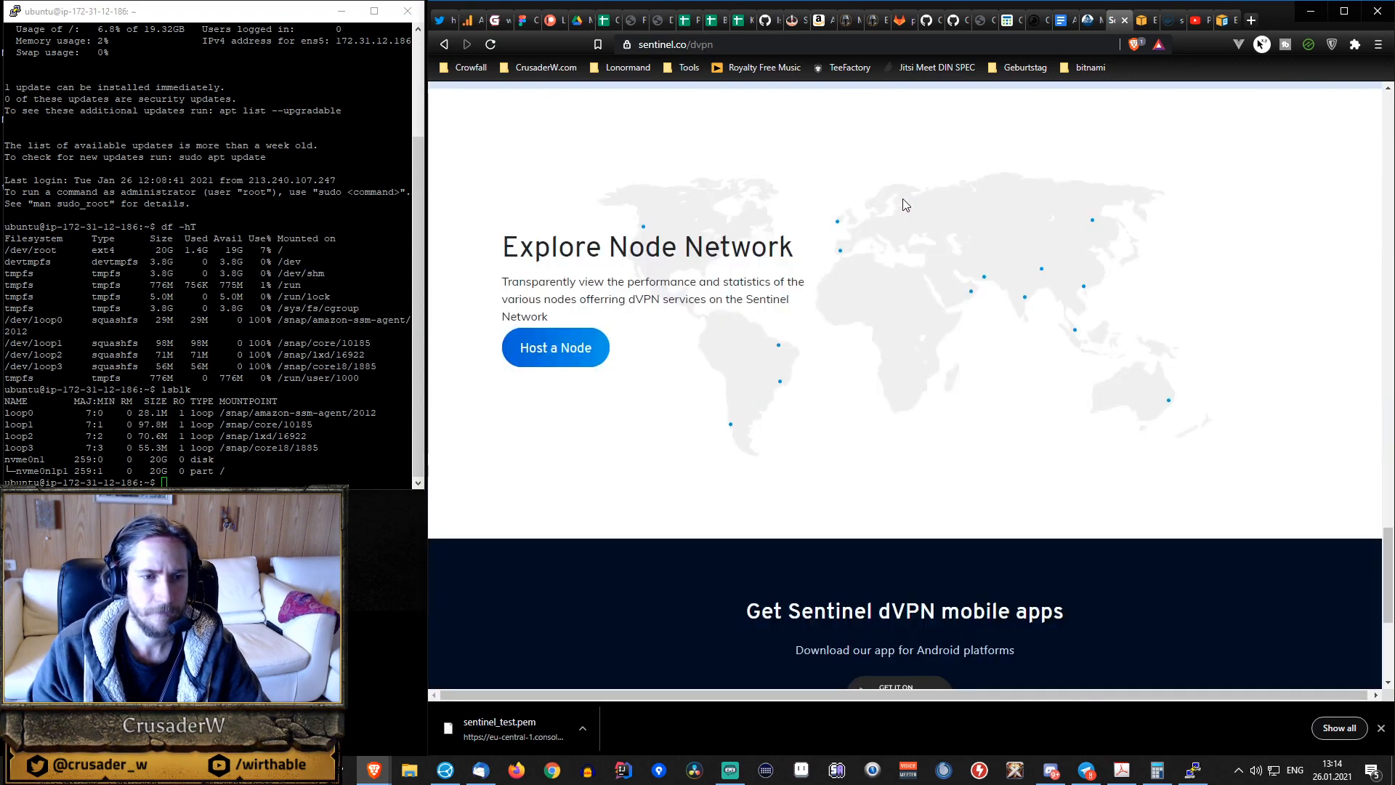
{"action": "left_click", "coordinate": [538, 349]}
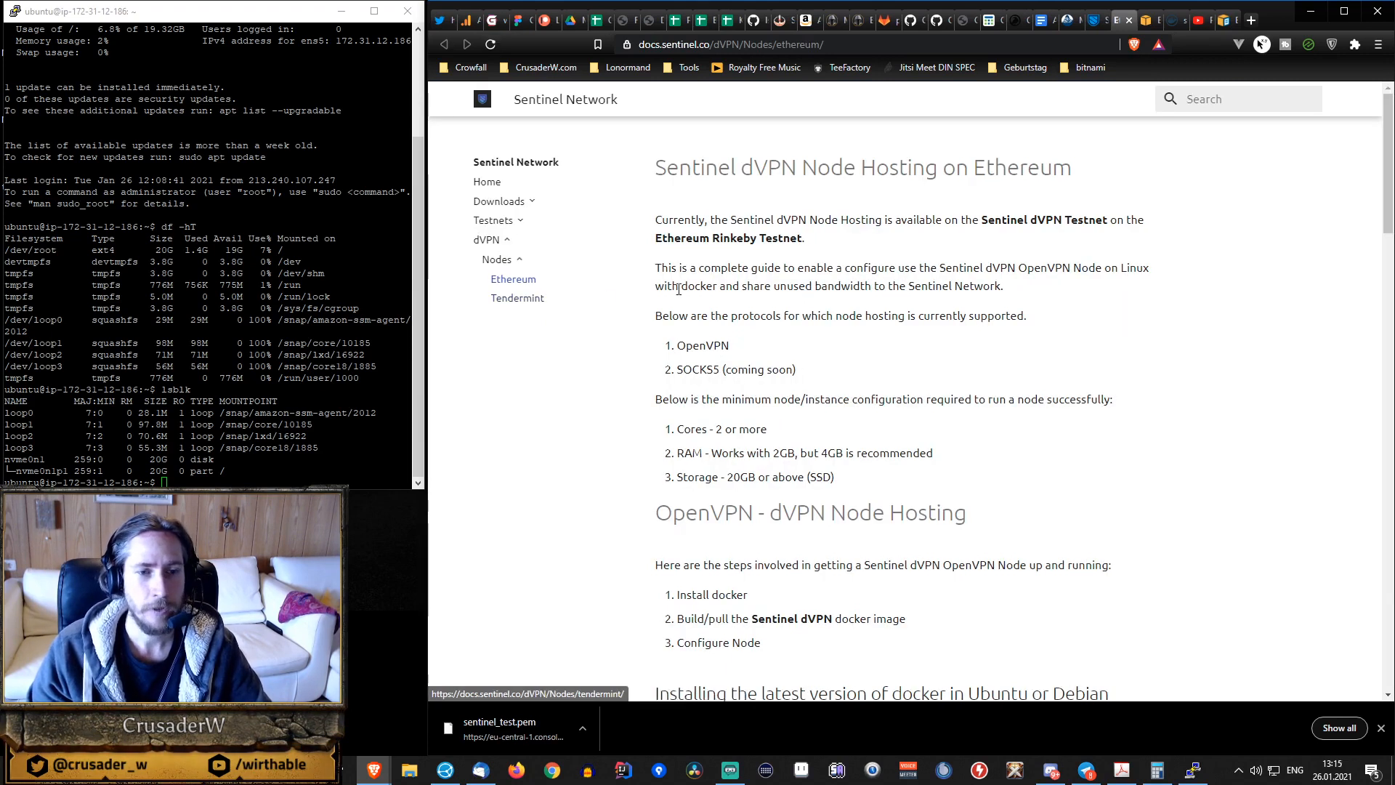
Open the Tendermint node hosting guide and read its minimum requirements and first OpenVPN setup steps, dismissing the NordVPN notification.
{"action": "left_click", "coordinate": [515, 305]}
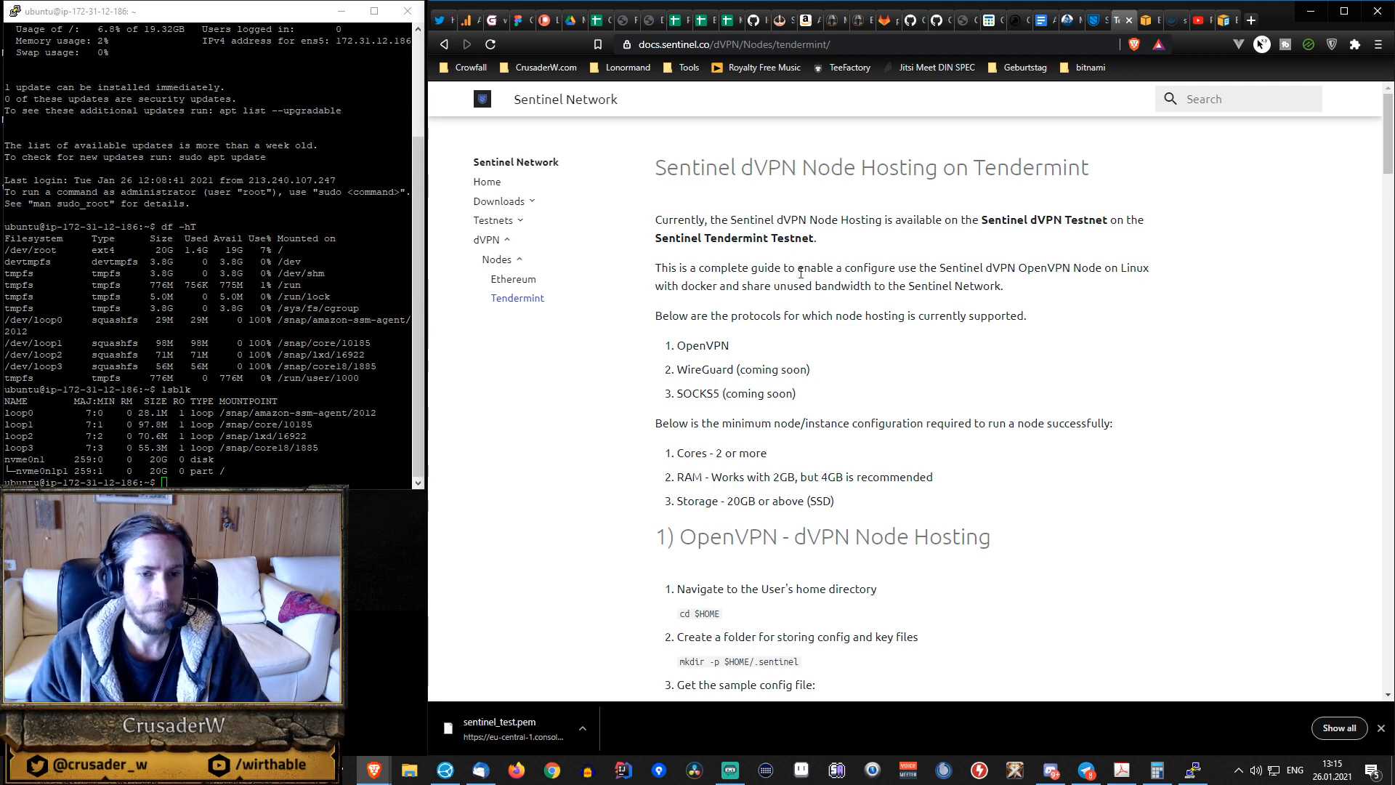
{"action": "scroll", "coordinate": [843, 311], "scroll_direction": "down", "scroll_amount": 2}
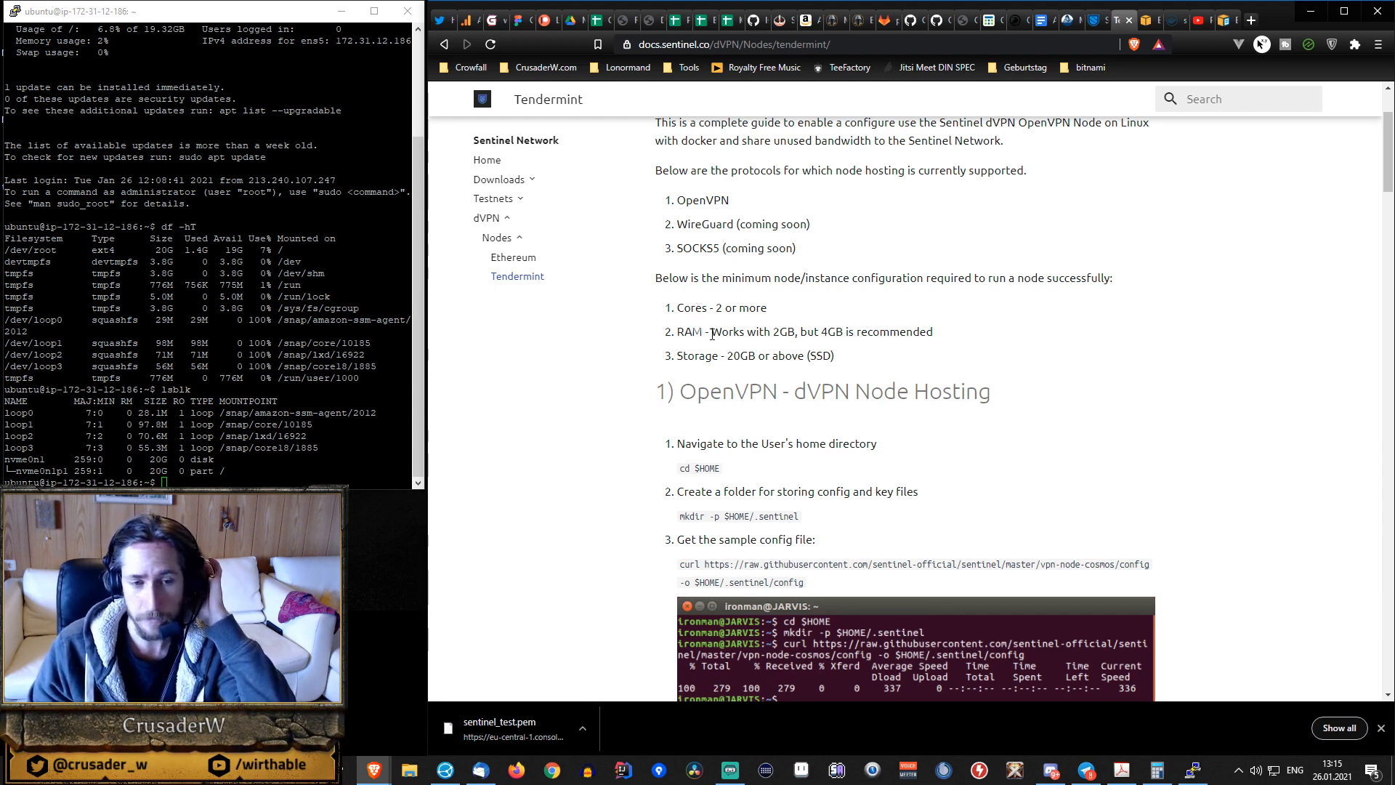
{"action": "scroll", "coordinate": [727, 329], "scroll_direction": "down", "scroll_amount": 1}
{"action": "scroll", "coordinate": [728, 329], "scroll_direction": "down", "scroll_amount": 3}
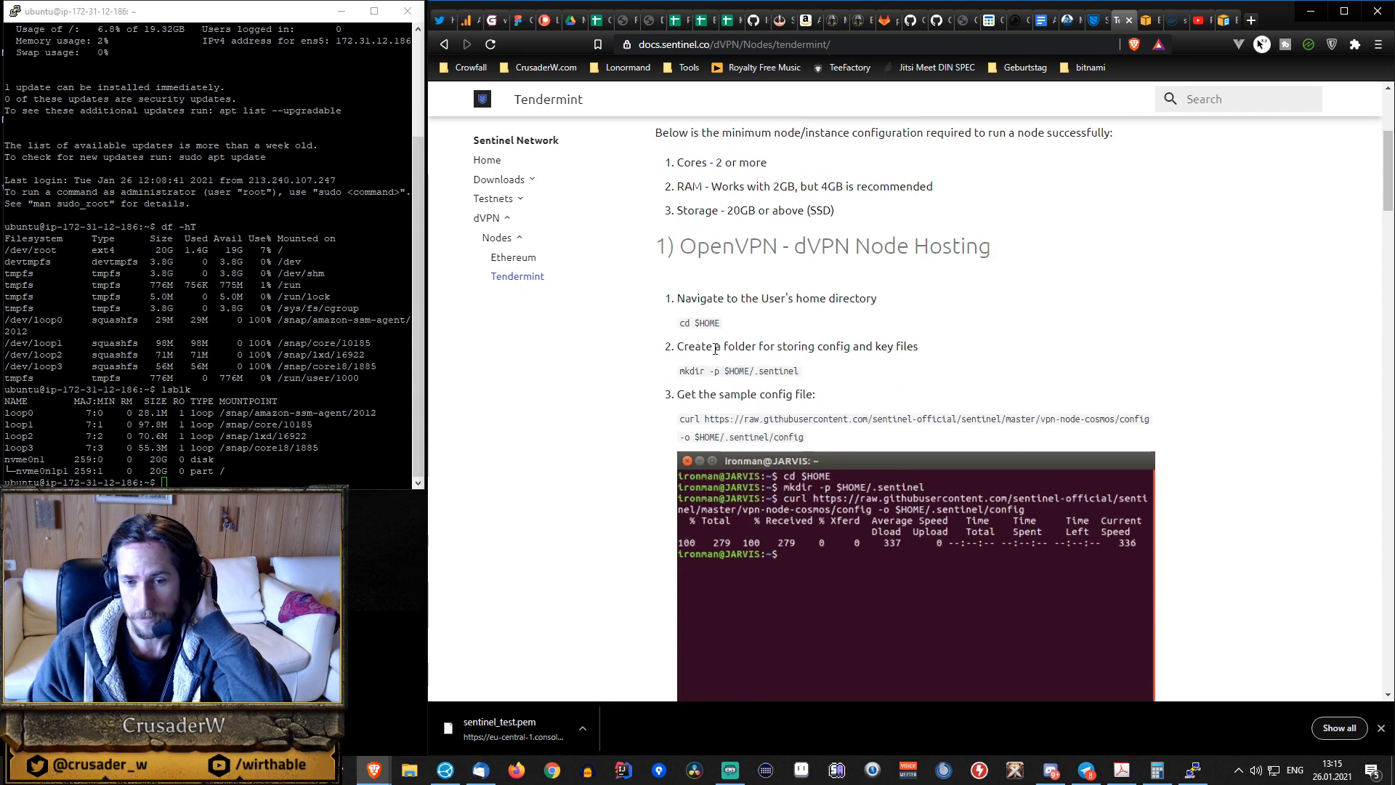
{"action": "scroll", "coordinate": [716, 350], "scroll_direction": "up", "scroll_amount": 3}
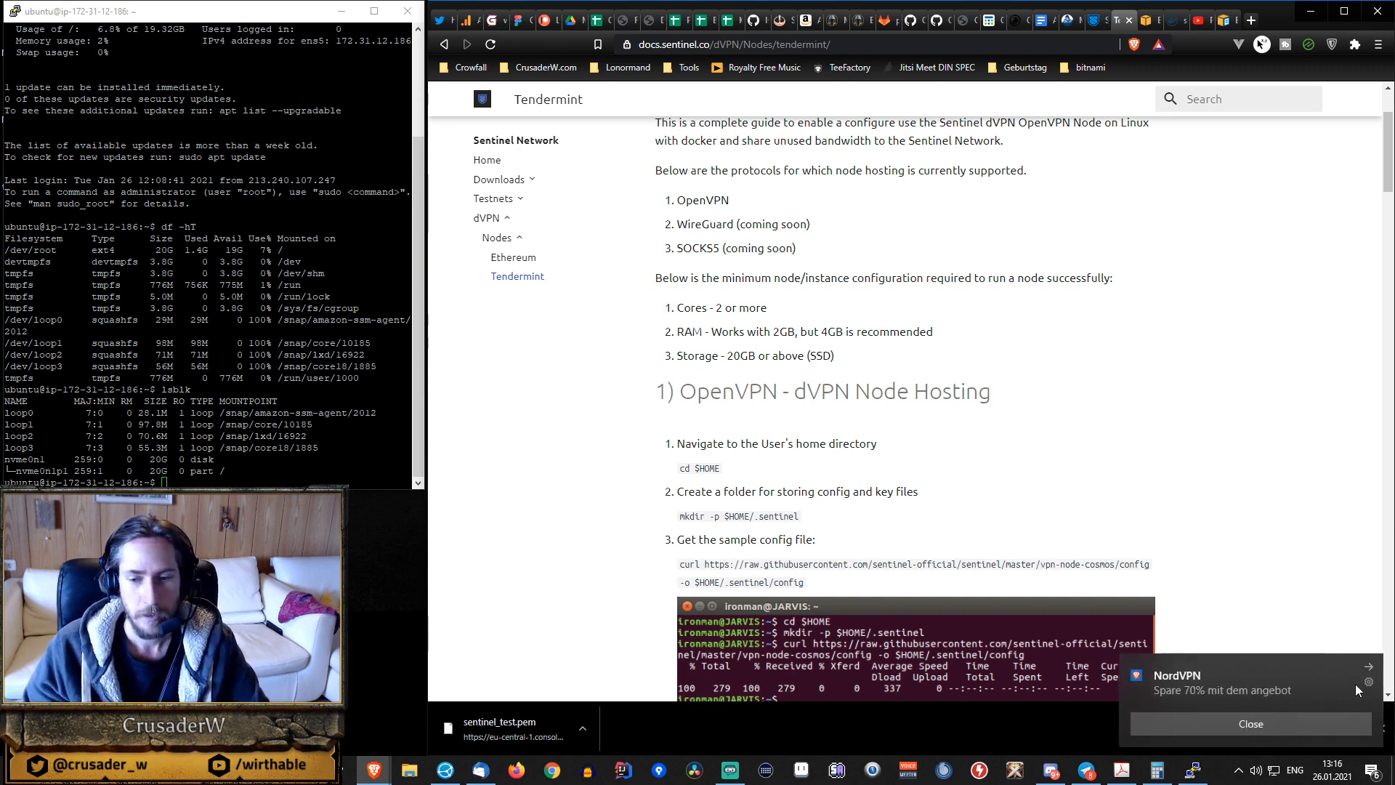
{"action": "left_click", "coordinate": [1281, 720]}
{"action": "left_click", "coordinate": [1139, 433]}
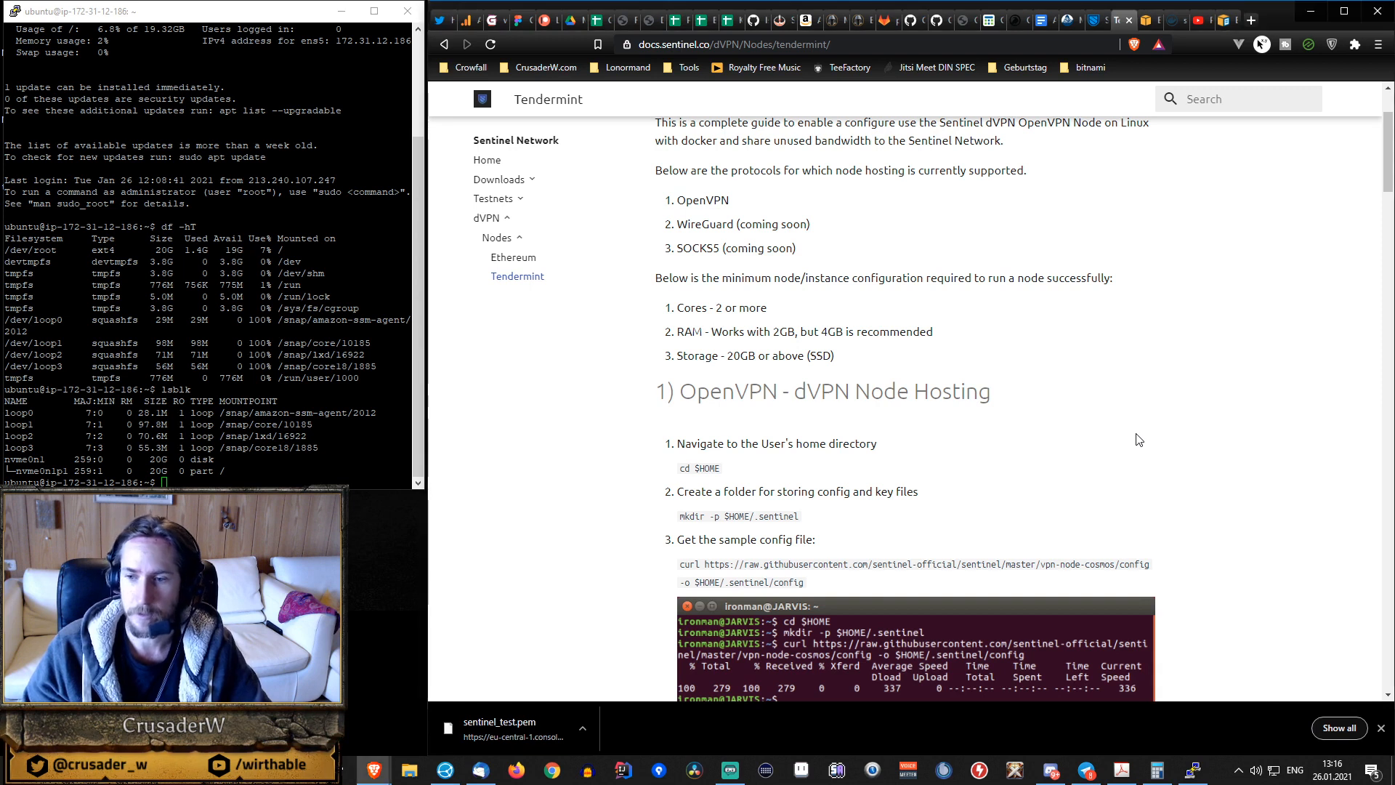